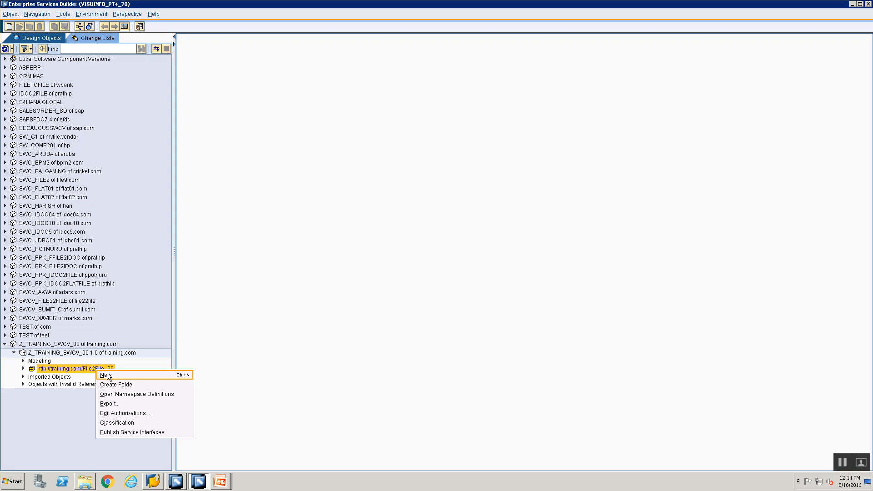
click(108, 377)
click(273, 189)
click(457, 132)
text(h)
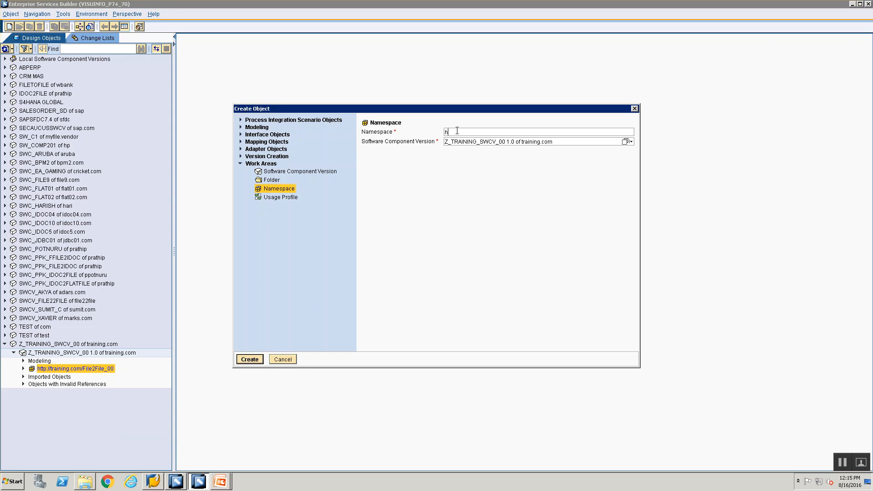
text(ttp://training.com/File2IDoc_00)
click(250, 359)
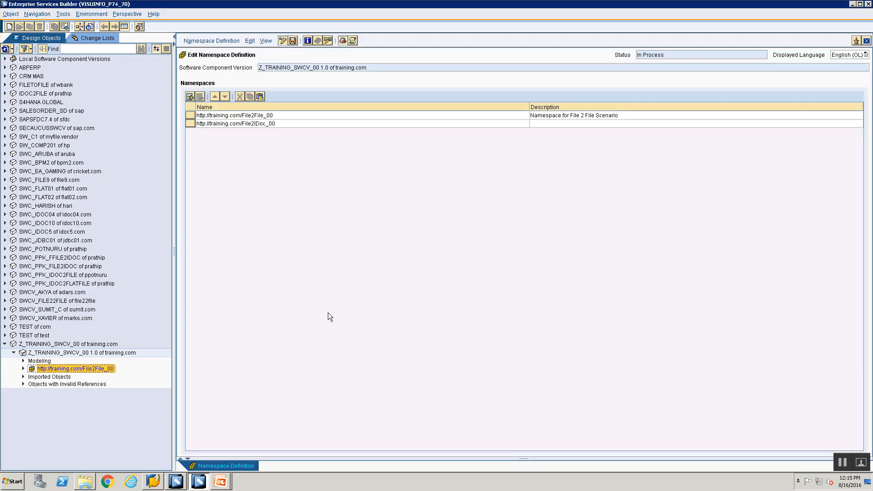
- Describe the File2IDoc_00 namespace as "Namespace for File 2 IDoc Scenario", save it and close the namespace definition
click(559, 123)
text(Namespace for )
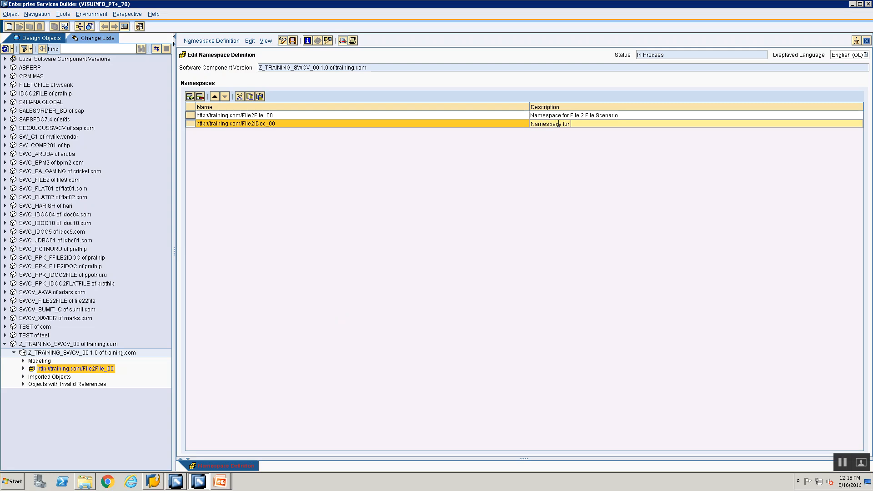
text(Dile 2 IDoc Scenario)
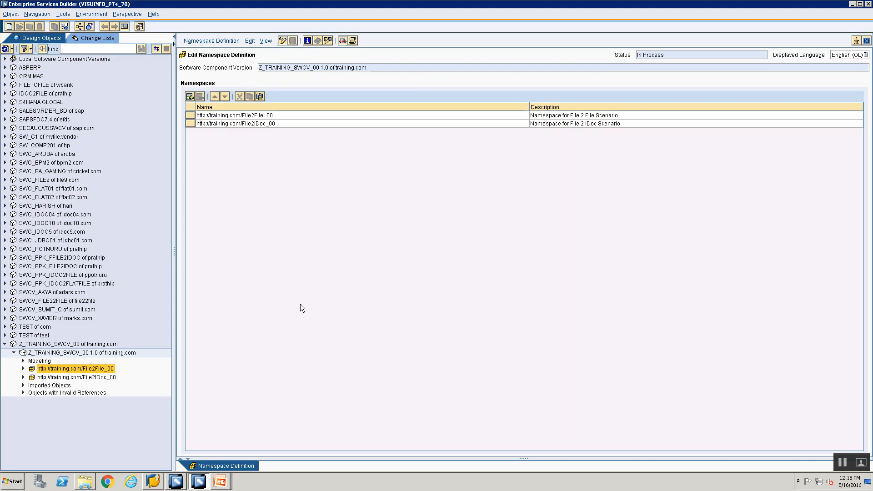
click(96, 376)
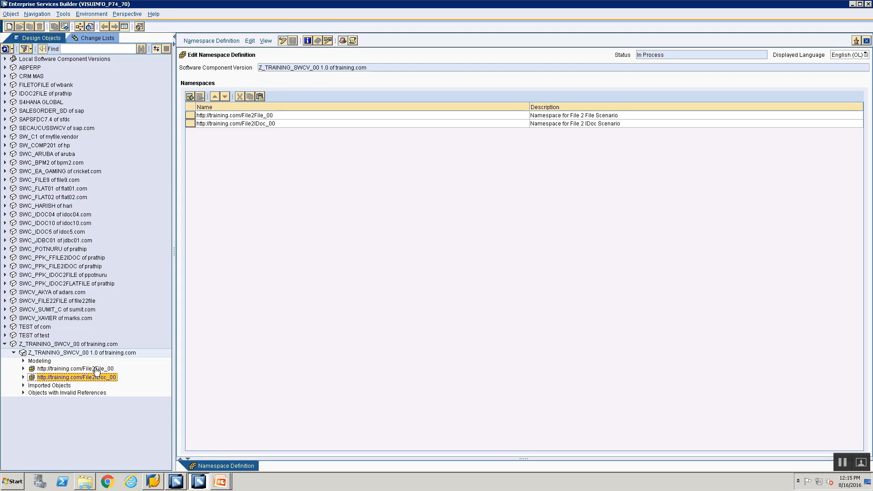
click(868, 41)
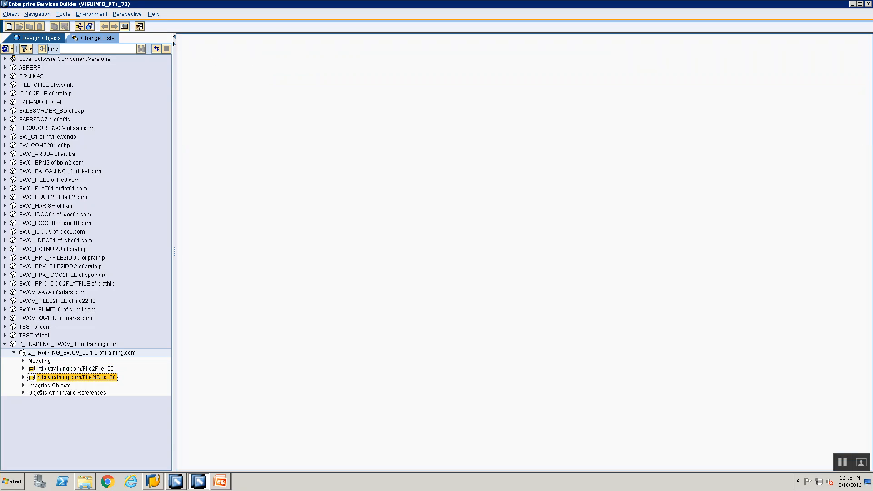
- Switch to PowerPoint, end the slide show and review the File 2 Idoc Steps slide
drag(226, 473, 223, 481)
click(222, 480)
click(222, 466)
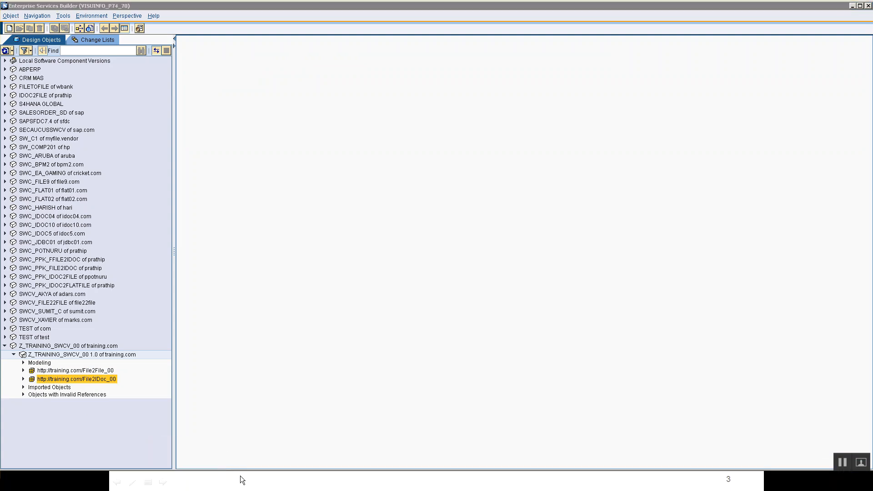
key(Escape)
key(alt+Tab)
key(alt+Tab)
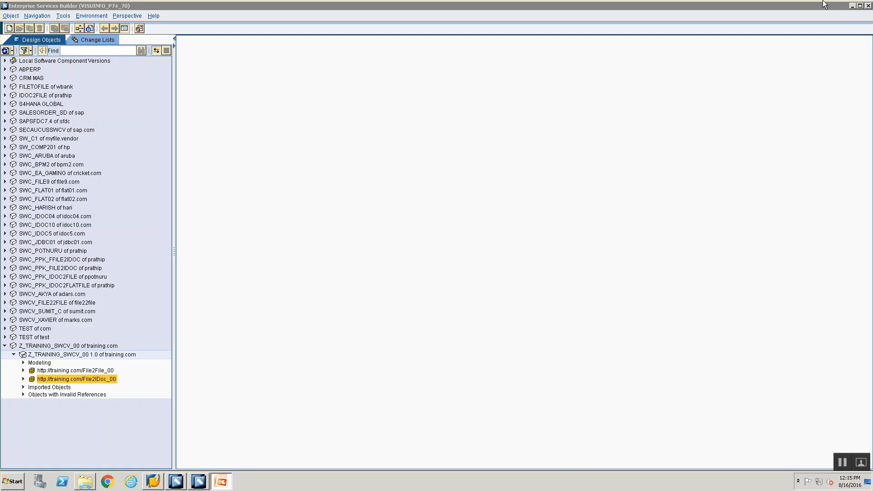
click(850, 10)
click(851, 6)
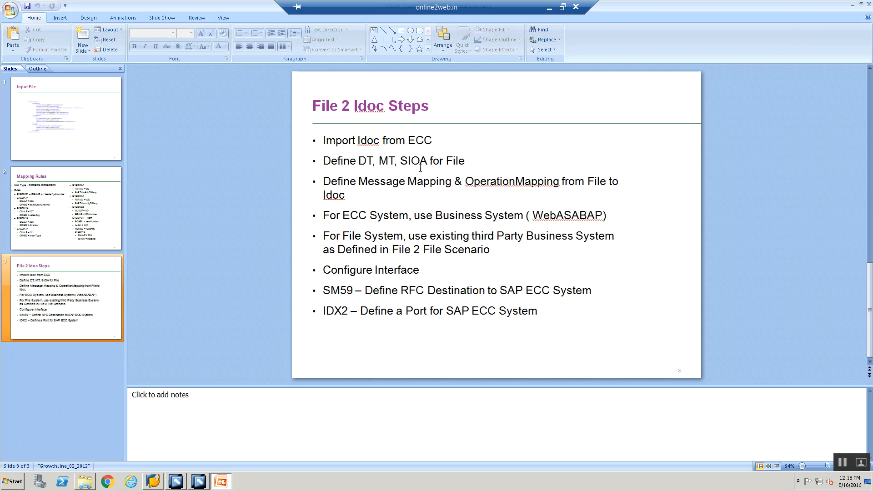
click(205, 484)
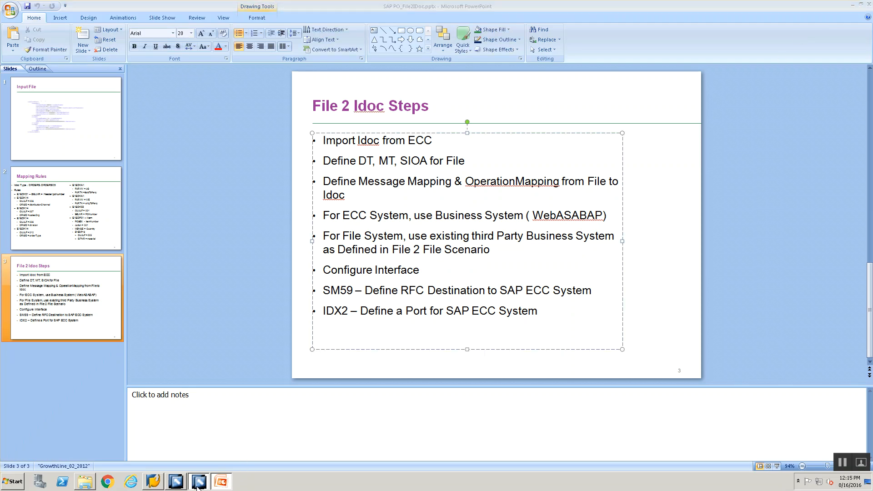
click(156, 484)
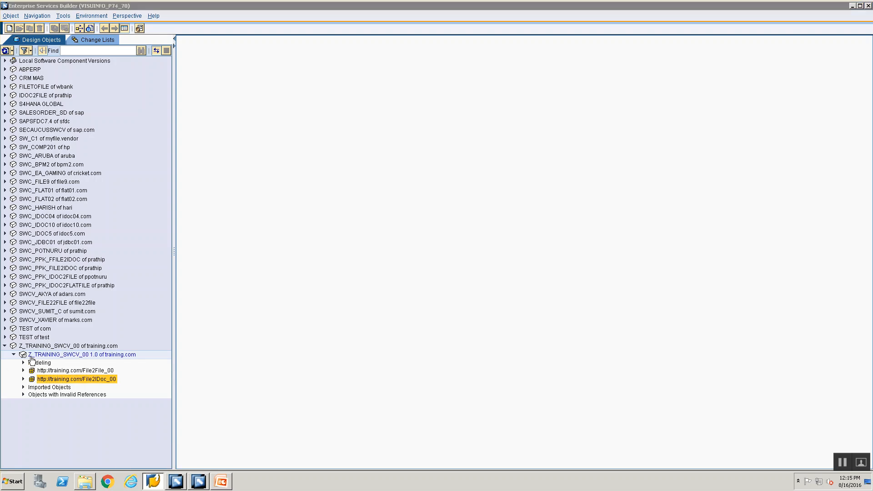
- Open software component version Z_TRAINING_SWCV_00 1.0 of training.com in edit mode at its SAP system connection data
click(40, 356)
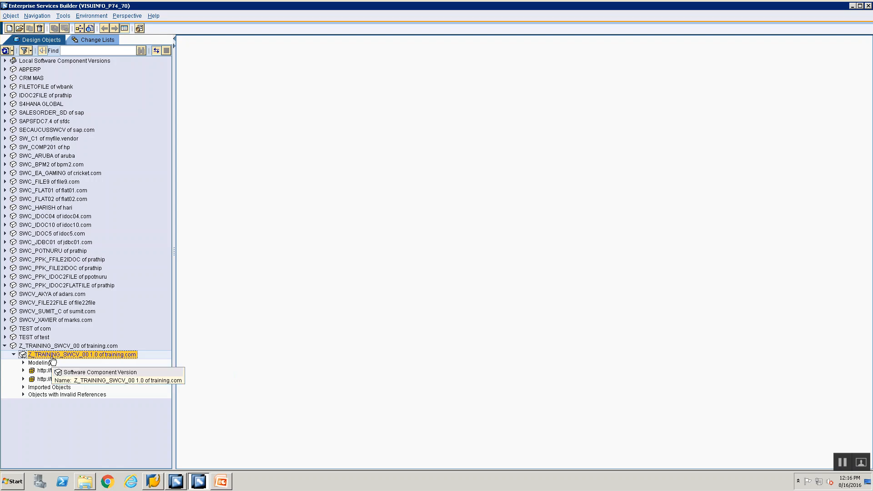
click(50, 347)
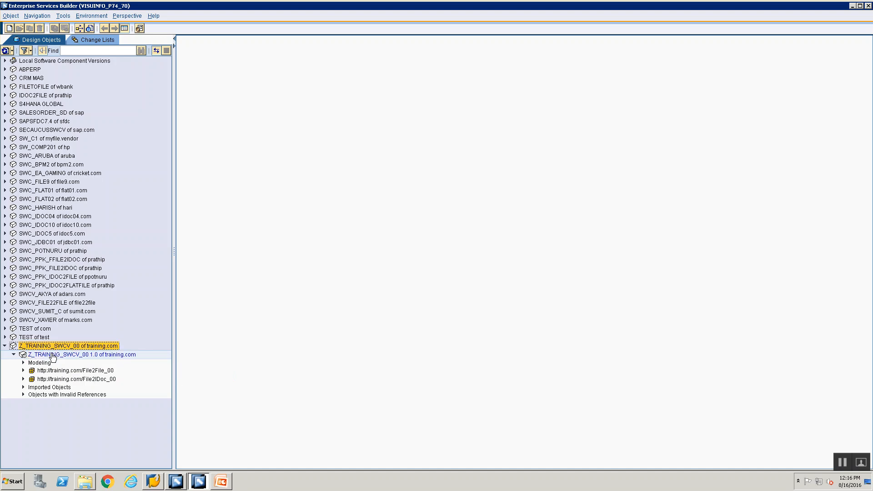
click(52, 356)
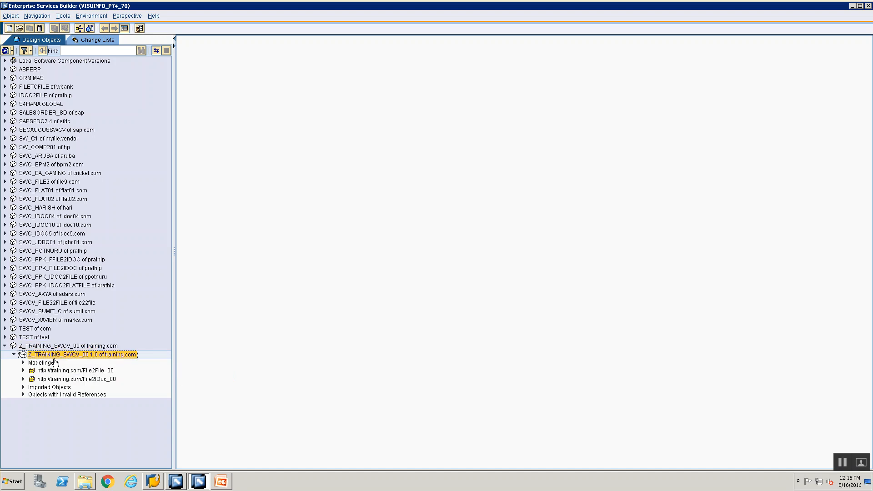
double_click(93, 358)
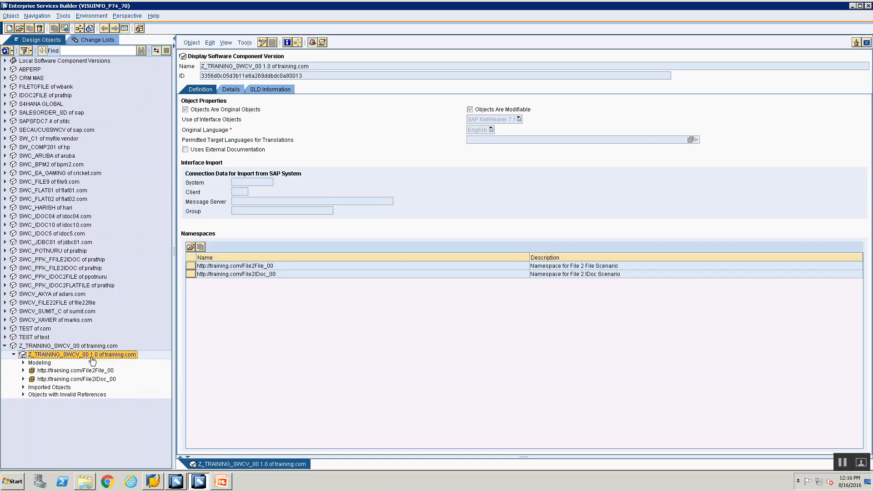
click(263, 41)
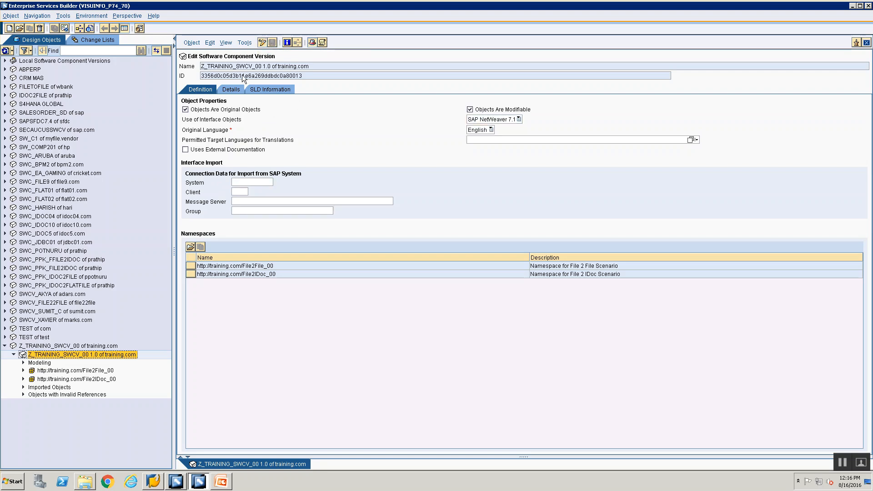
click(249, 181)
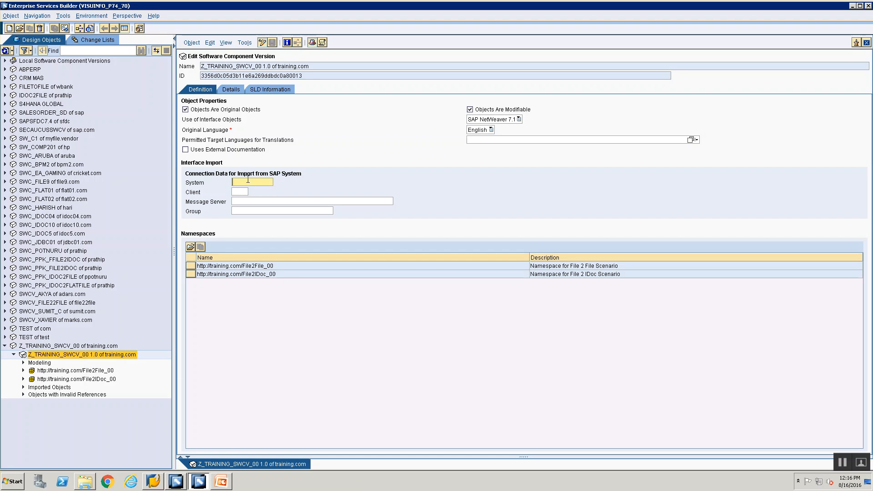
- Switch to SAP Logon, open the properties of the ECC TEST SYSTEM entry and copy its application server address
click(155, 484)
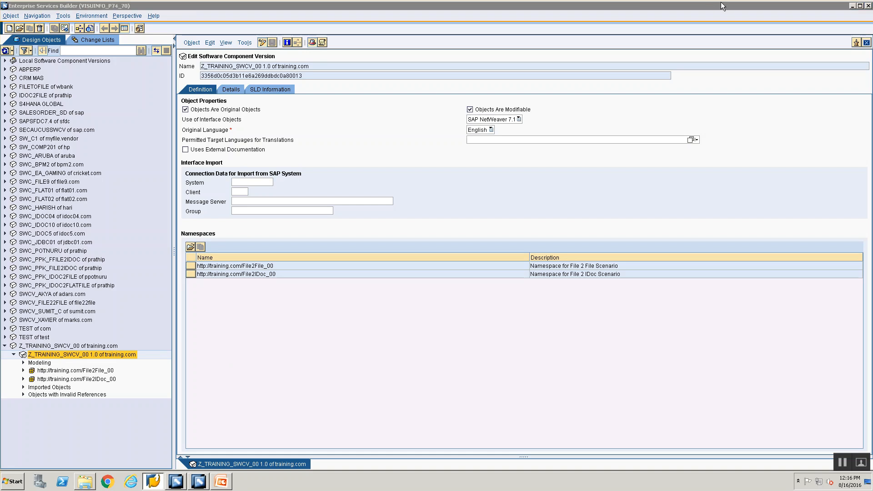
click(851, 6)
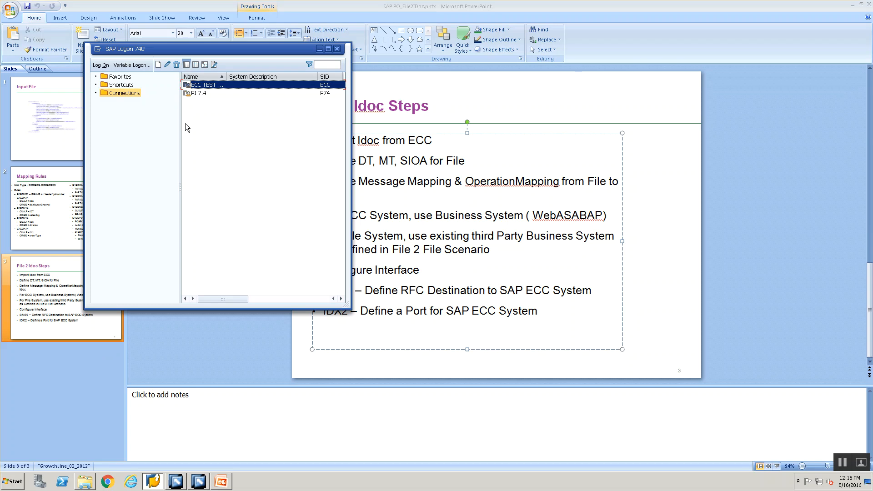
right_click(201, 86)
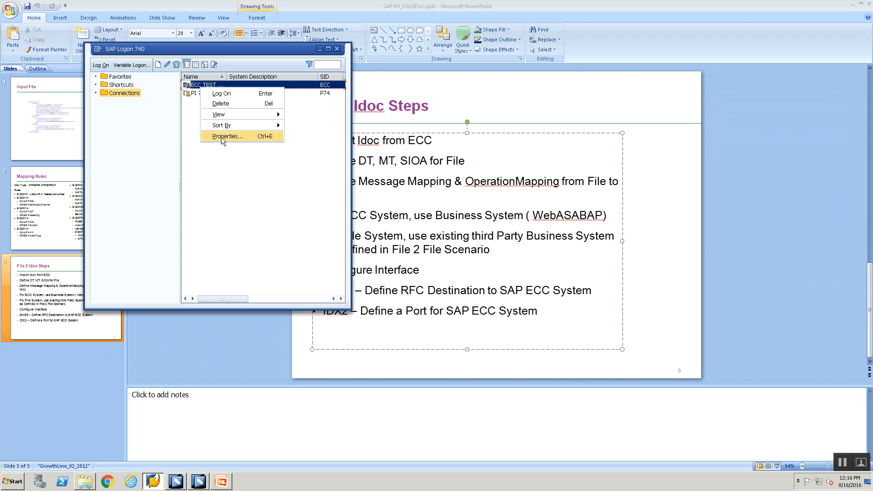
click(223, 139)
double_click(230, 168)
key(ctrl+c)
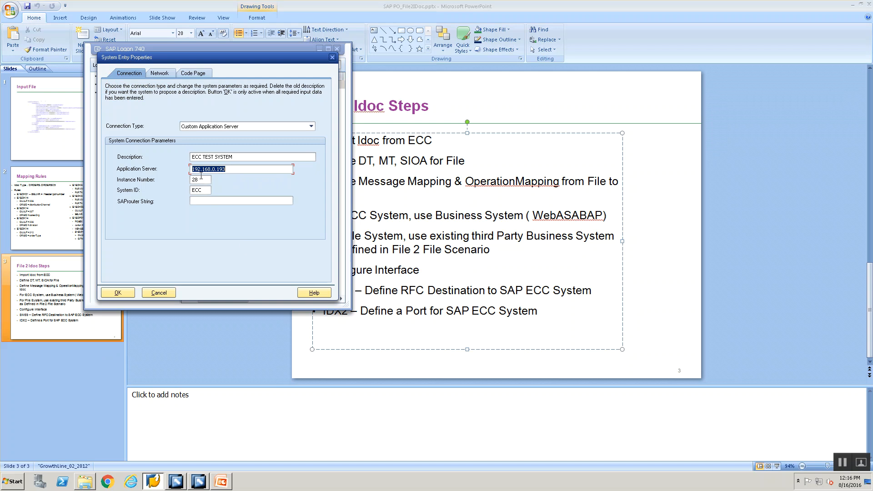
- Switch back to Enterprise Services Builder and set the import connection's message server to 192.168.0.193 and system to ECC
key(alt+Tab)
key(alt+Tab)
key(alt+Tab)
key(alt+Tab)
key(alt+Tab)
key(alt+Tab)
key(alt+Tab)
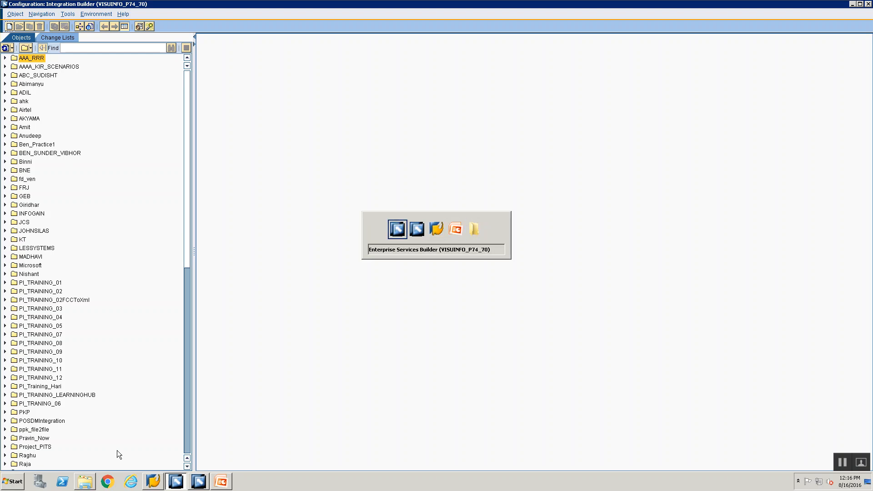
click(852, 4)
click(171, 484)
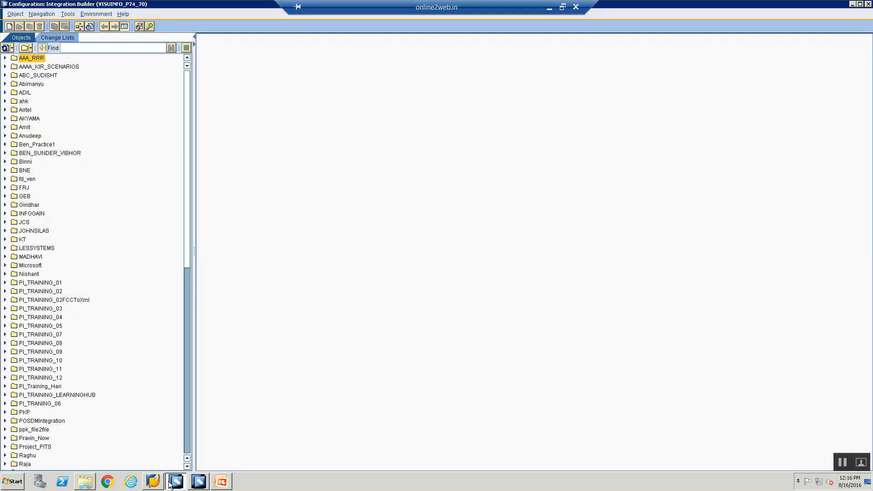
click(192, 483)
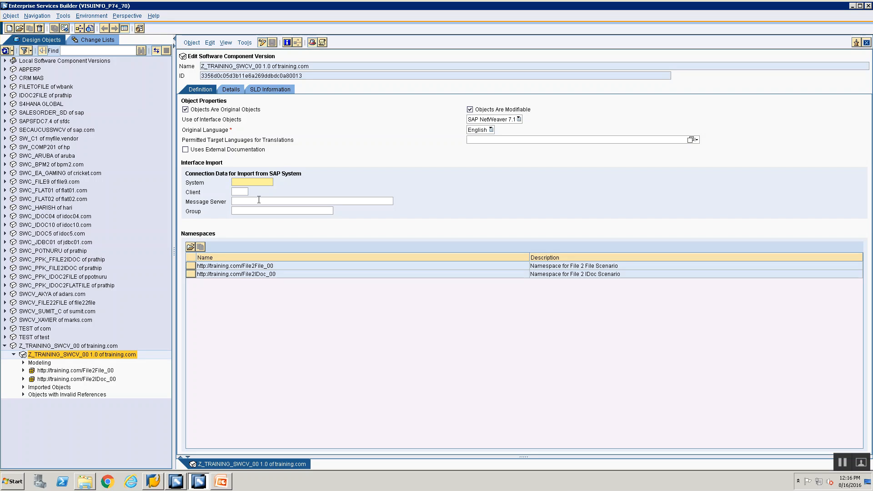
click(259, 201)
key(ctrl+v)
click(257, 182)
text(ECC)
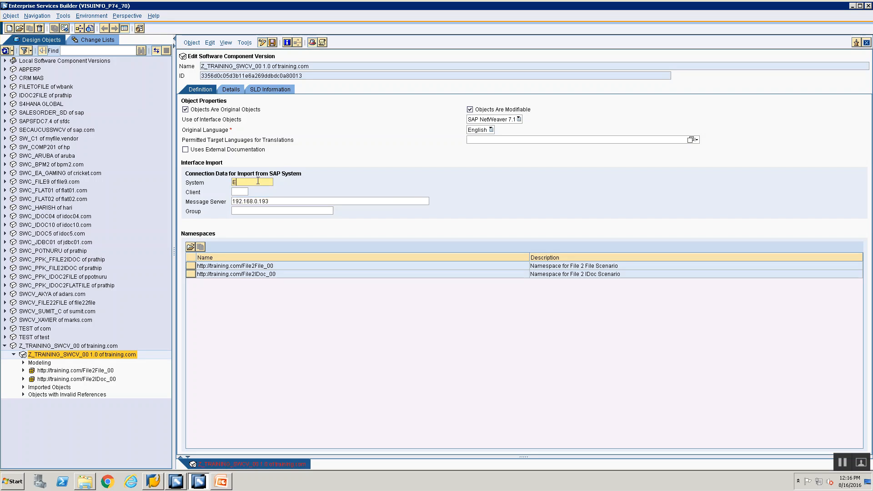
- Return to SAP Logon, close the entry properties and open the ECC test system's logon screen to check its client
click(240, 192)
key(alt+Tab)
key(alt+Tab)
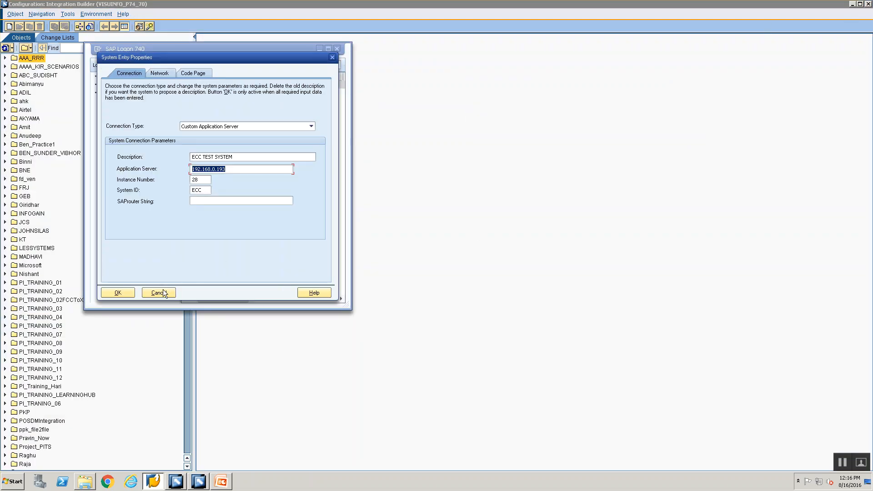
click(159, 293)
double_click(198, 85)
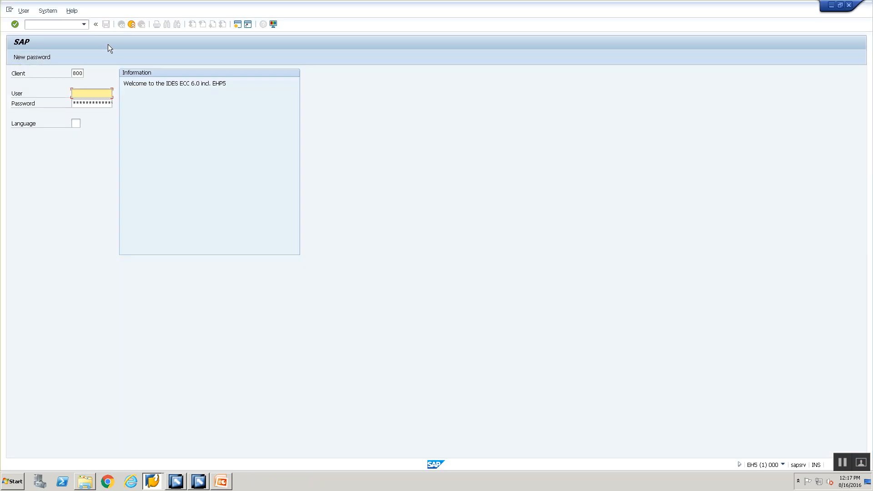
- Back in Enterprise Services Builder, set the import connection's client to 800, then save and close the software component version
key(alt+Tab)
key(Tab)
key(Tab)
key(Tab)
key(Tab)
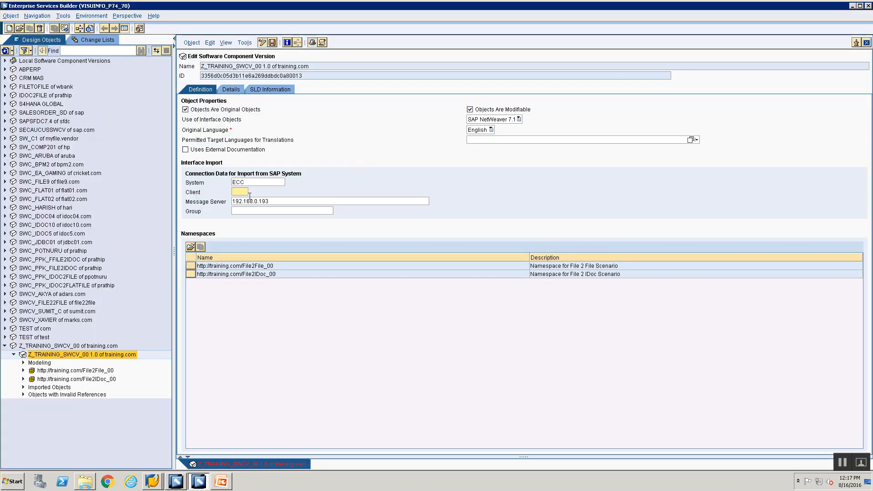
text(800)
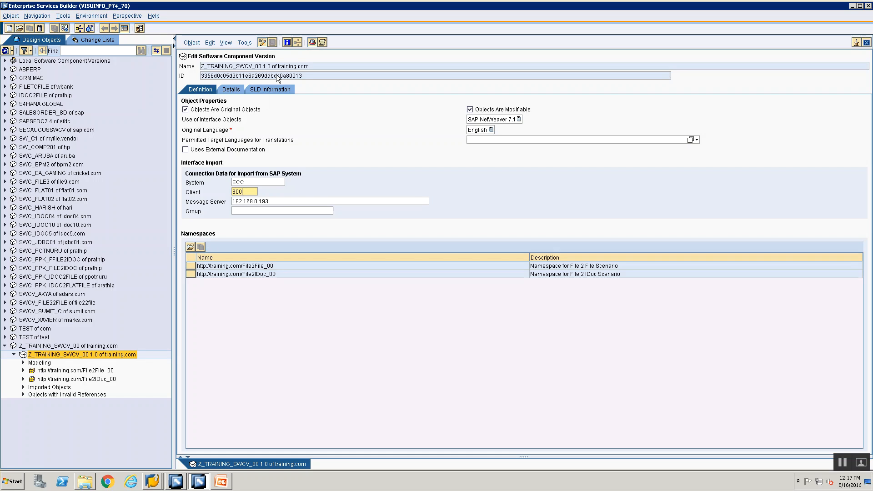
click(867, 43)
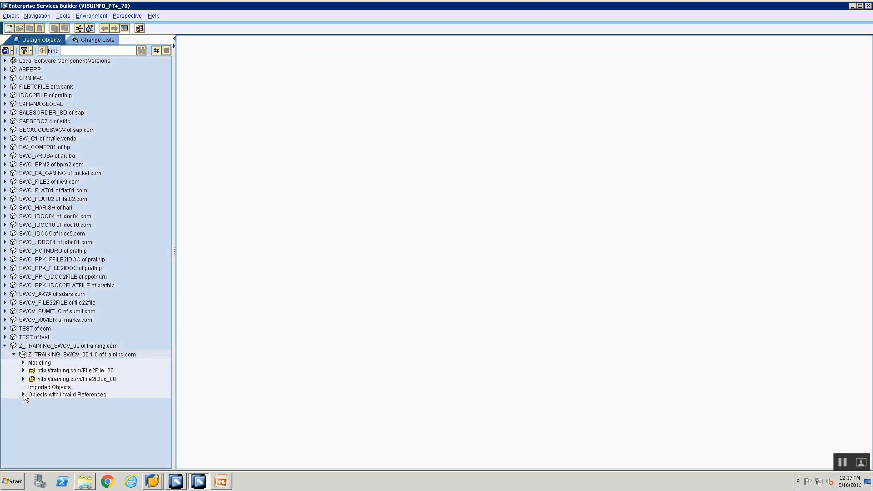
click(24, 395)
click(24, 394)
click(33, 388)
right_click(33, 388)
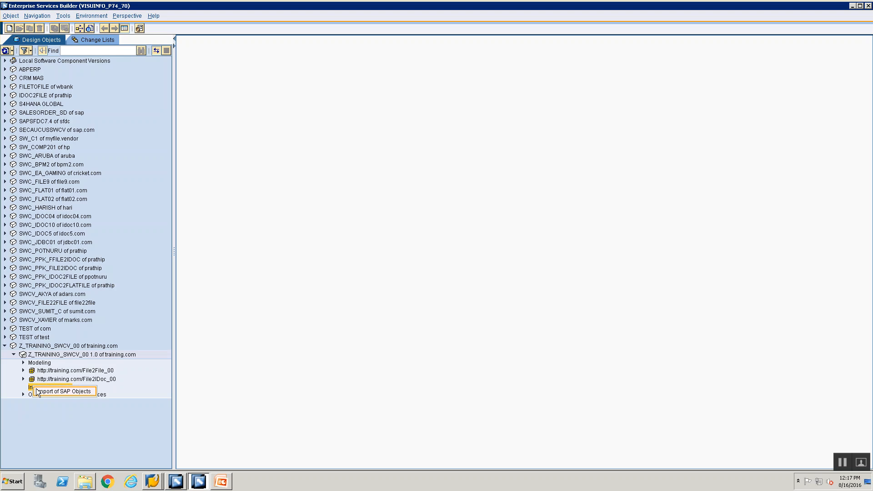
click(37, 391)
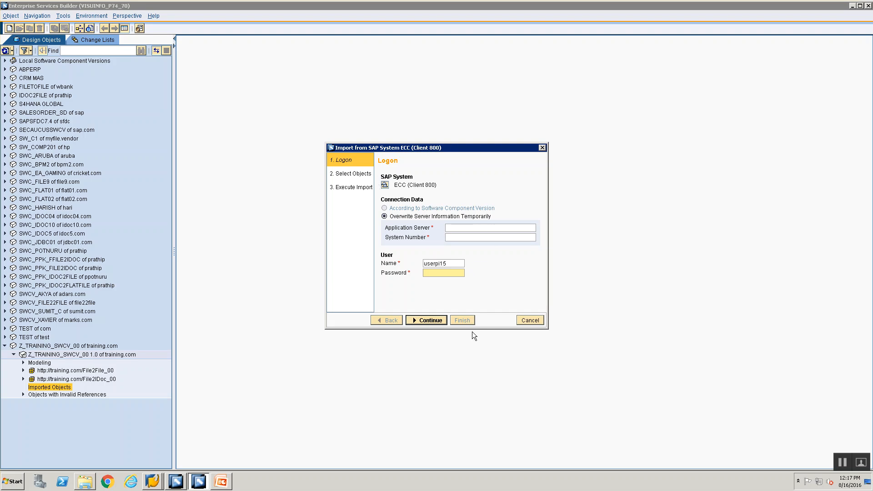
click(519, 321)
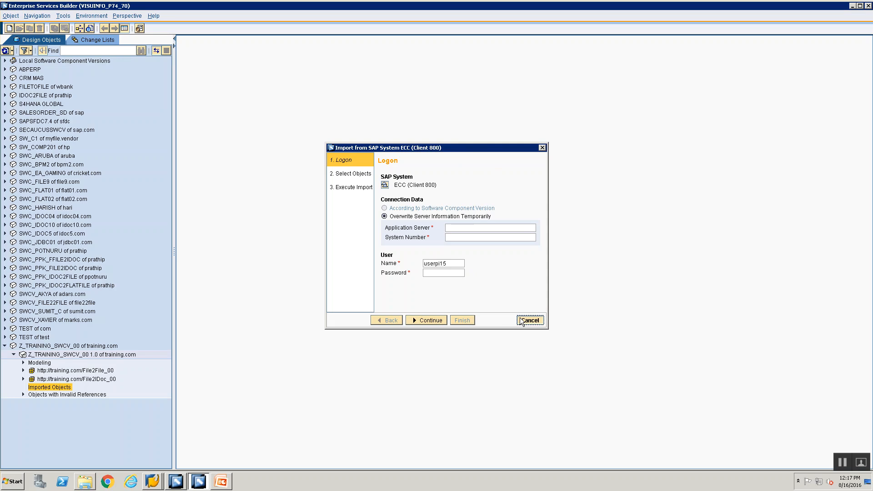
right_click(54, 388)
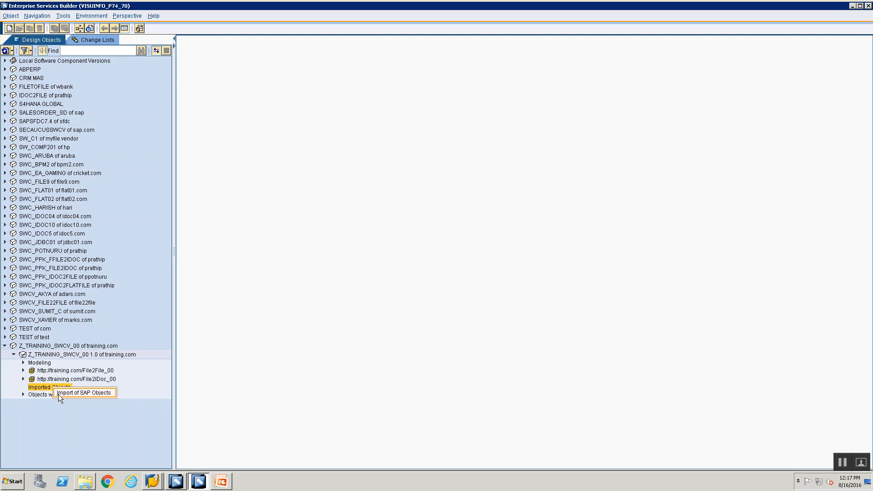
click(36, 406)
click(35, 389)
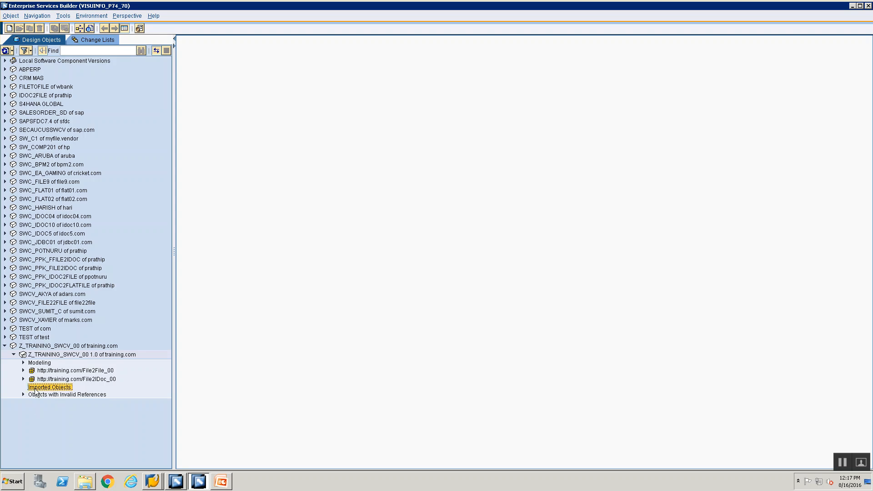
- Try to log on for importing SAP objects into Imported Objects with application server 192.168.0.193, system number 28 and the account password
right_click(36, 389)
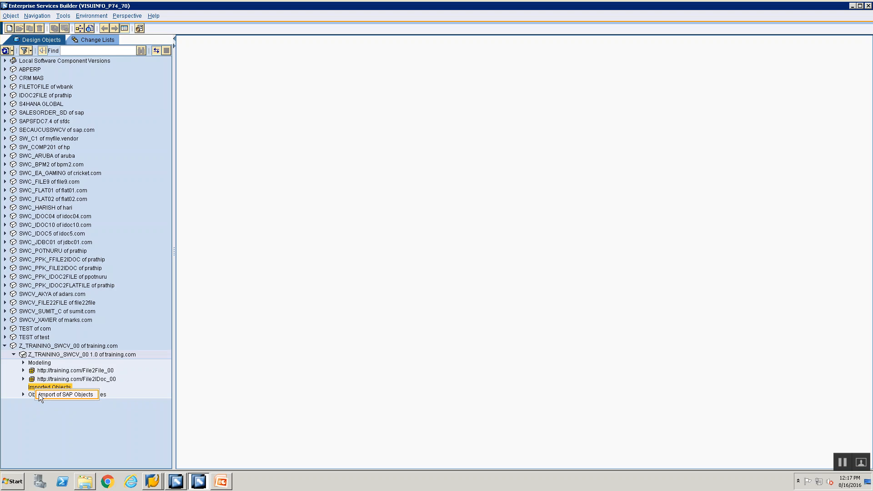
click(39, 393)
click(450, 228)
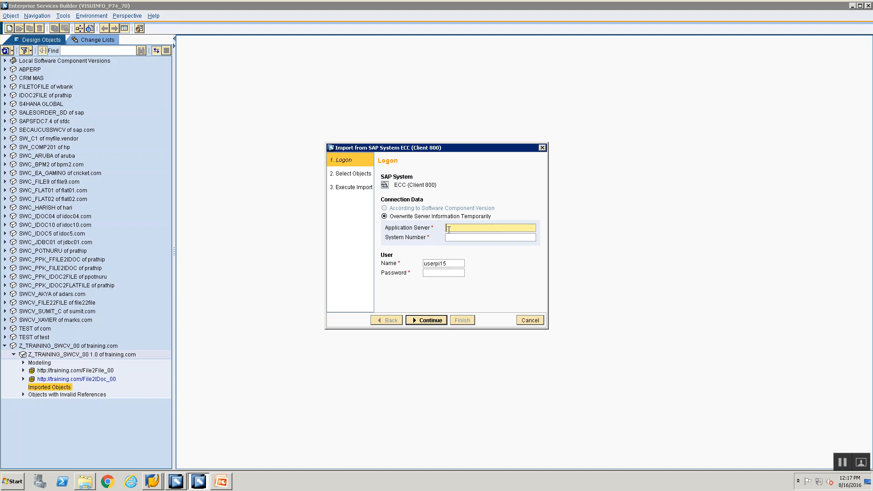
text(192.168.0.193)
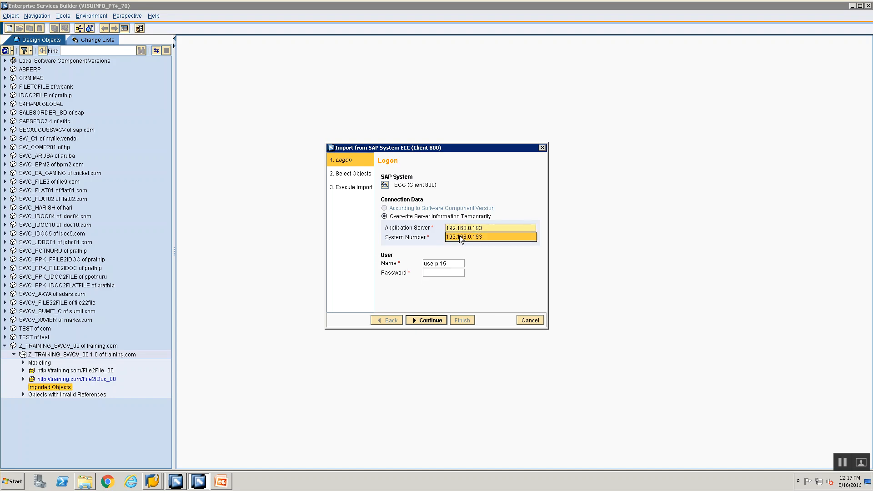
click(459, 237)
text(28)
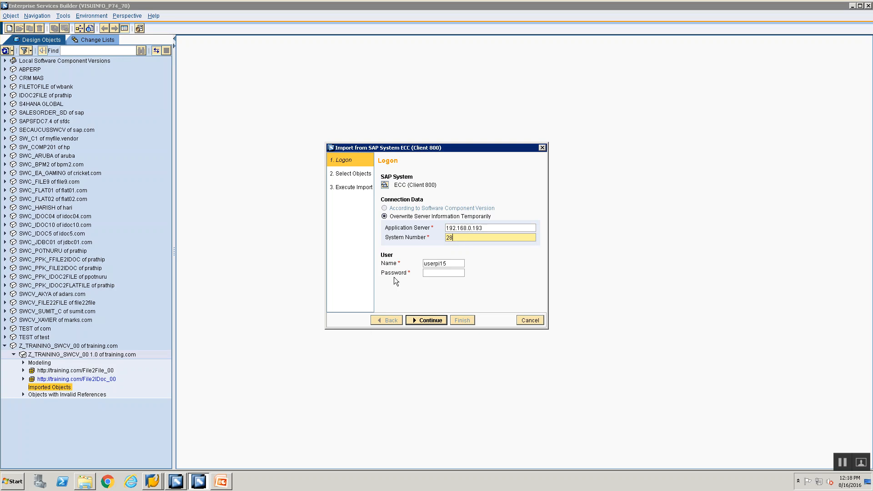
click(455, 264)
click(456, 272)
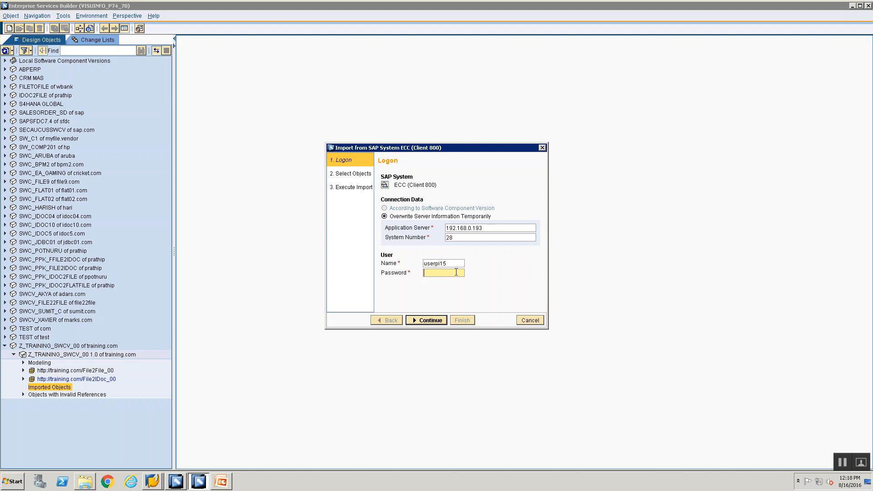
text(••••••••)
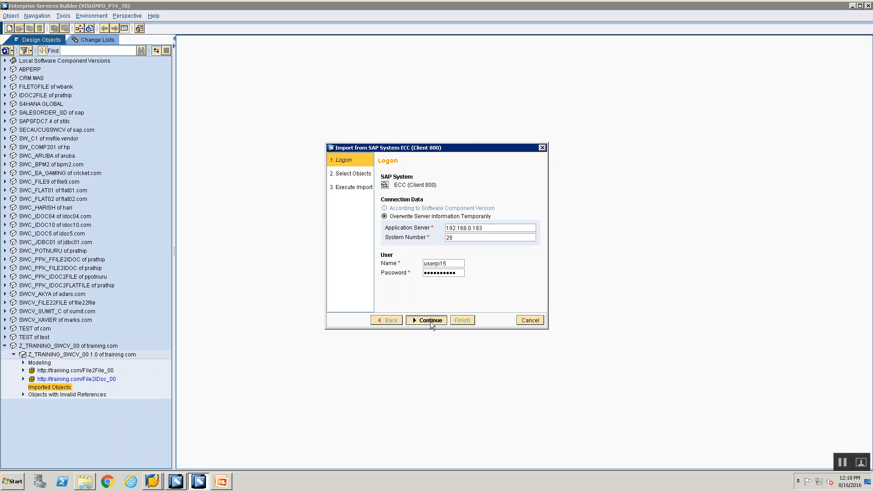
click(430, 321)
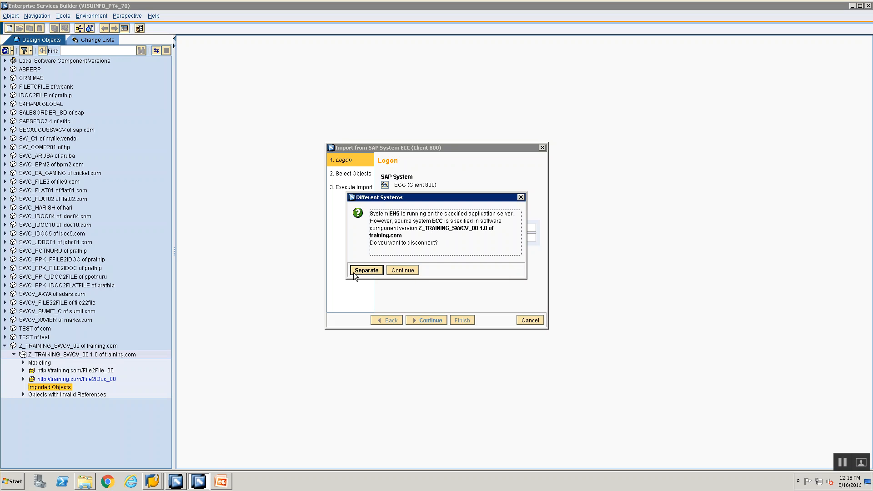
- Cancel the import of SAP objects and switch to the ECC logon screen in SAP GUI to check its system ID
drag(516, 200, 518, 198)
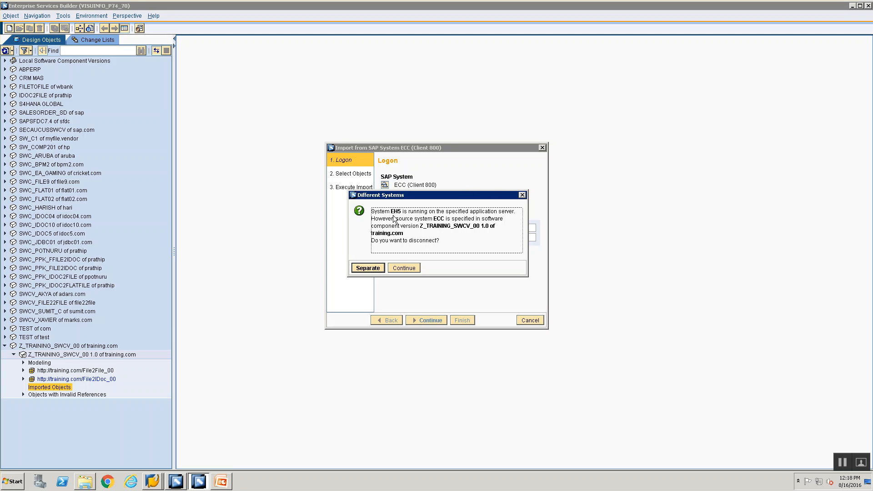
click(152, 481)
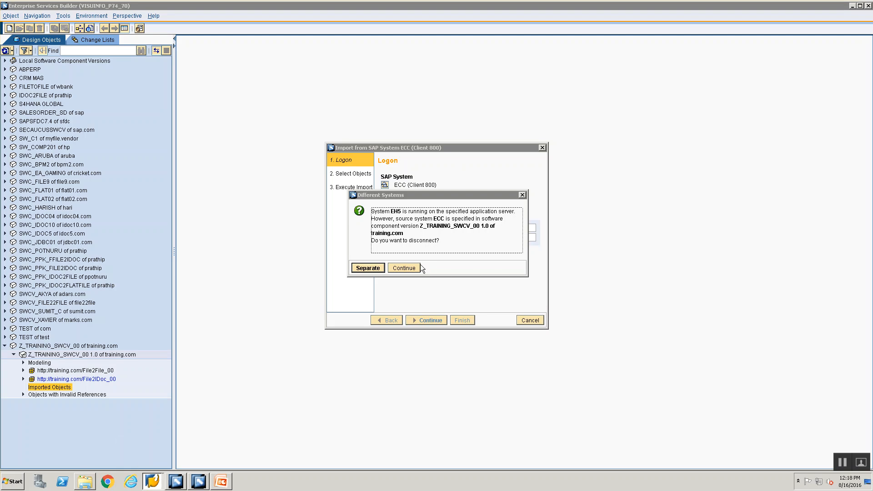
click(523, 194)
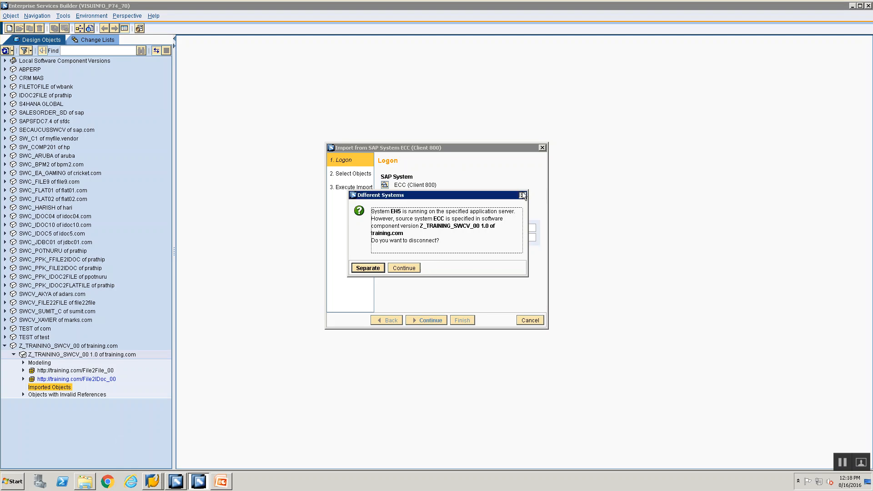
click(528, 321)
mouse_move(154, 482)
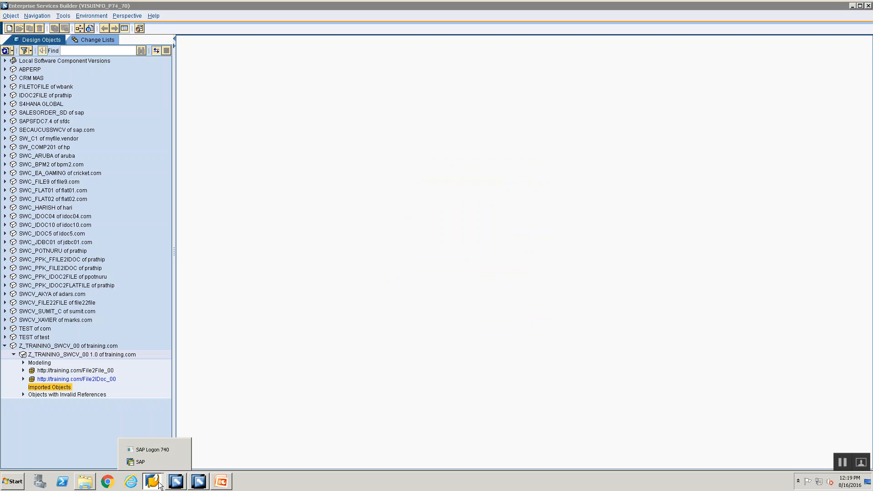
click(852, 6)
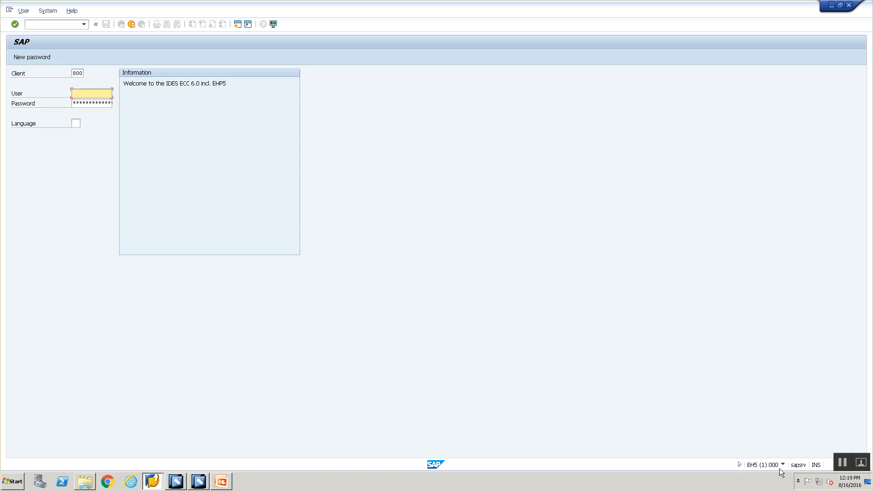
- Back in Enterprise Services Builder, set the import connection's system to EH5 in Z_TRAINING_SWCV_00 1.0, then save and close it
click(184, 480)
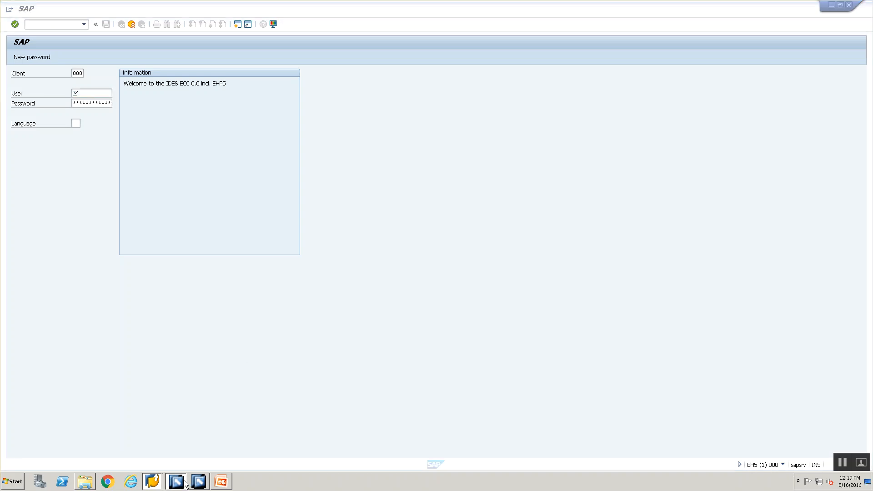
click(198, 480)
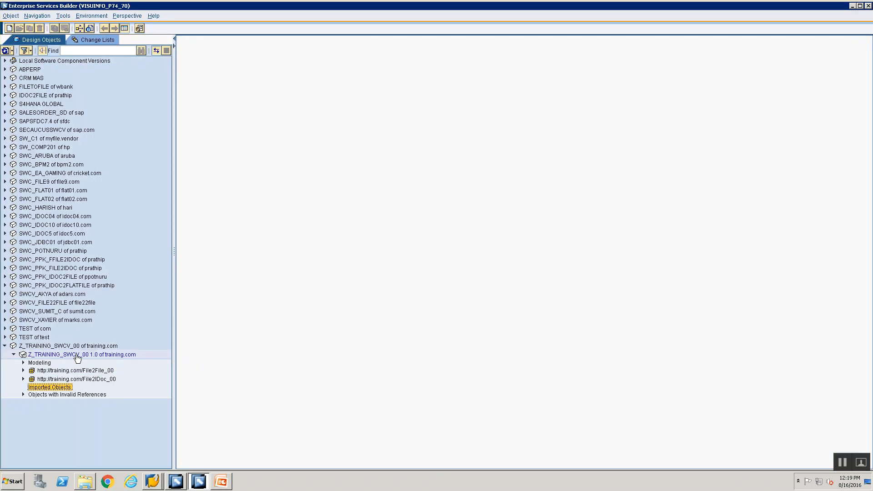
double_click(76, 356)
click(262, 43)
click(249, 182)
key(BackSpace)
key(BackSpace)
text(H)
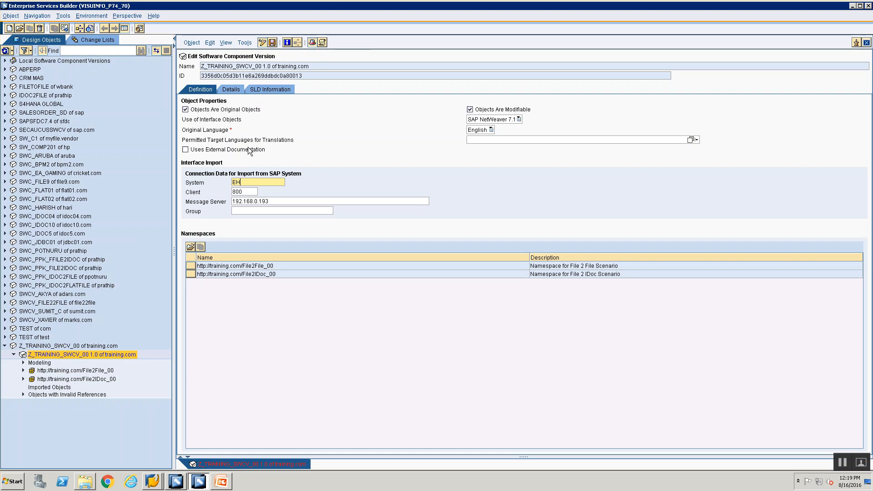
text(5)
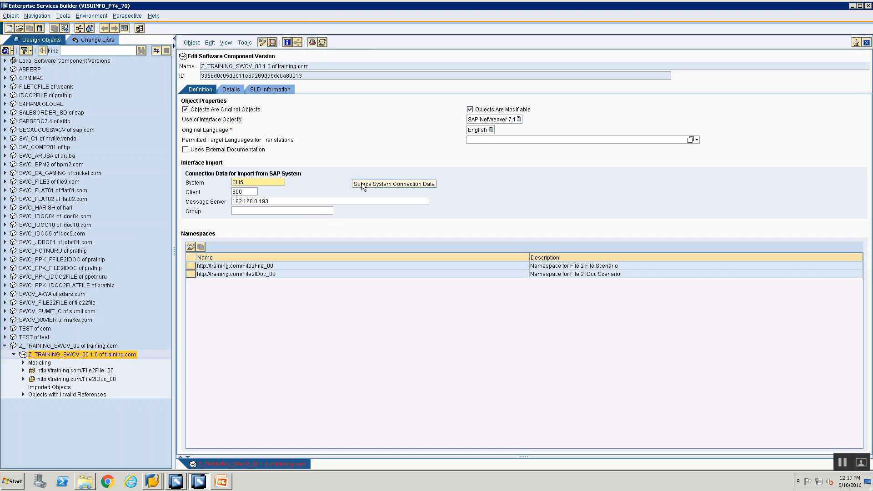
click(866, 42)
- Start importing SAP objects into Imported Objects and log on with application server 192.168.0.193, system number 28 and the account password
click(34, 388)
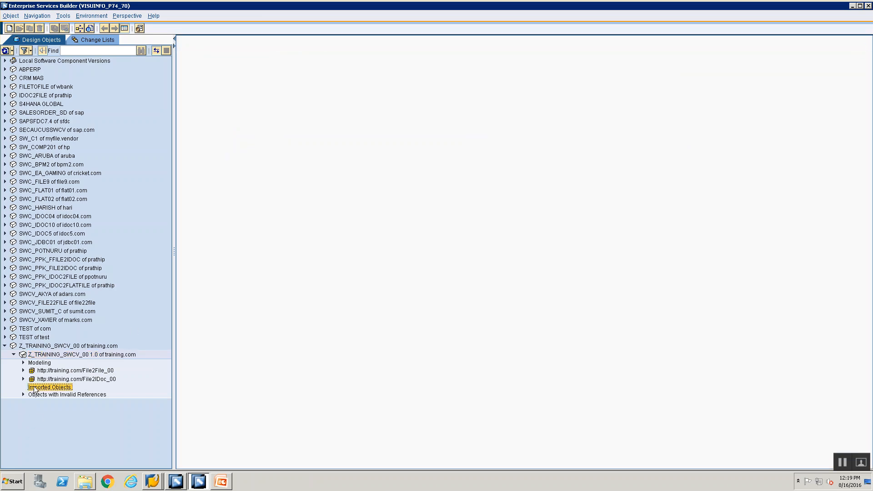
right_click(35, 389)
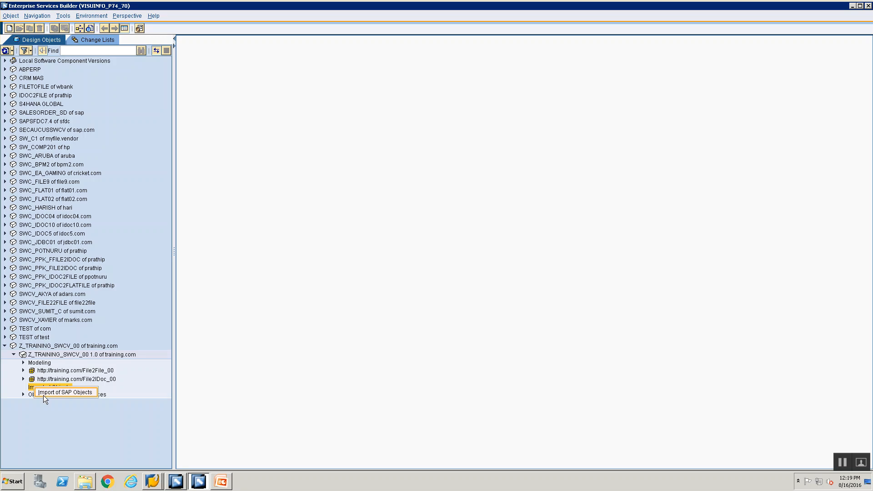
click(44, 393)
click(451, 229)
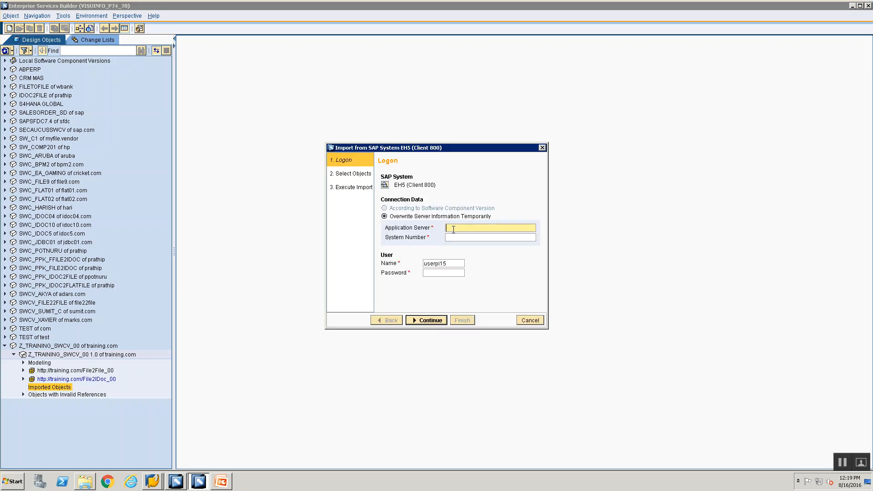
text(192.168.0.193)
click(452, 238)
text(28)
click(443, 272)
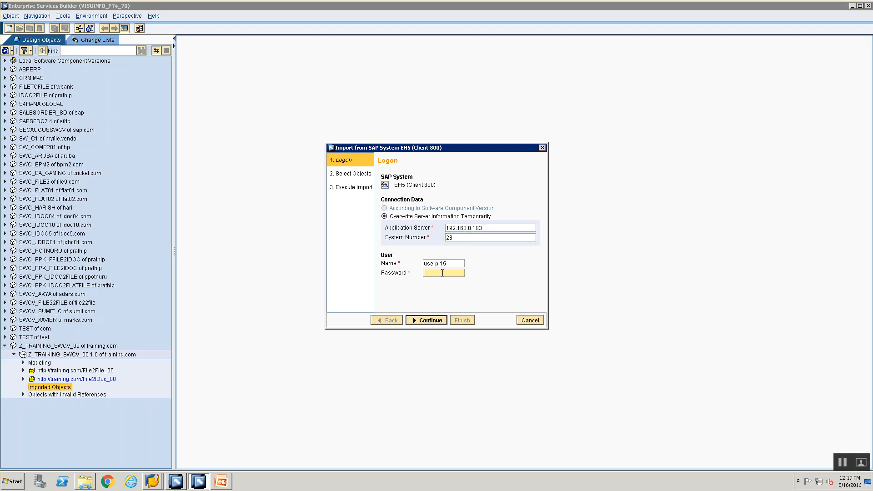
text(*********)
click(435, 320)
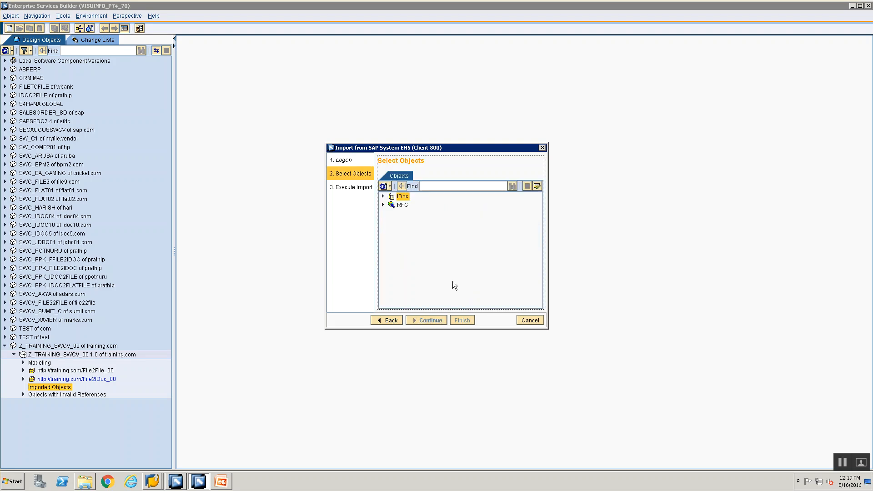
- Expand the IDoc category in the import's object selection and look through its entries
click(383, 196)
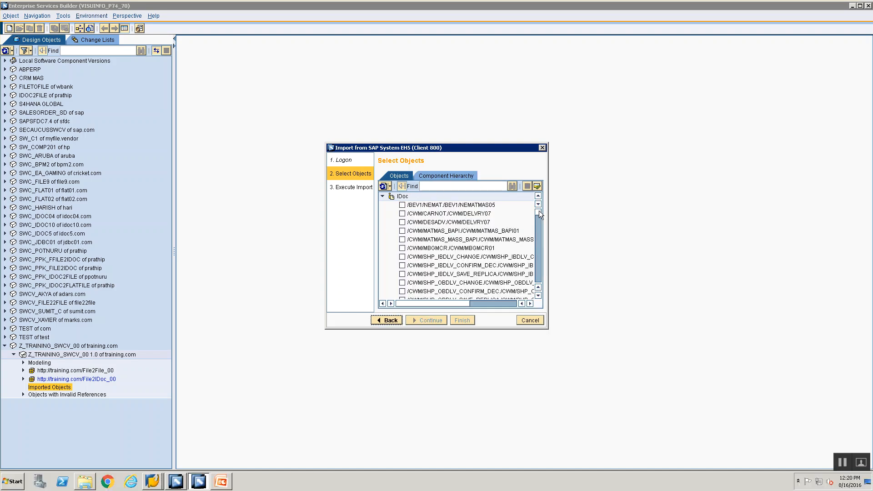
scroll(539, 211, up, 1)
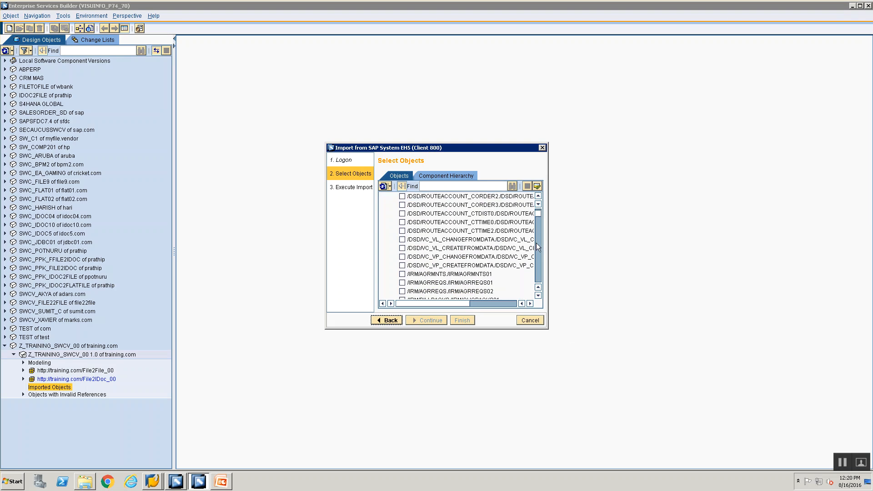
mouse_move(539, 212)
mouse_down()
mouse_move(539, 286)
mouse_move(538, 210)
mouse_up()
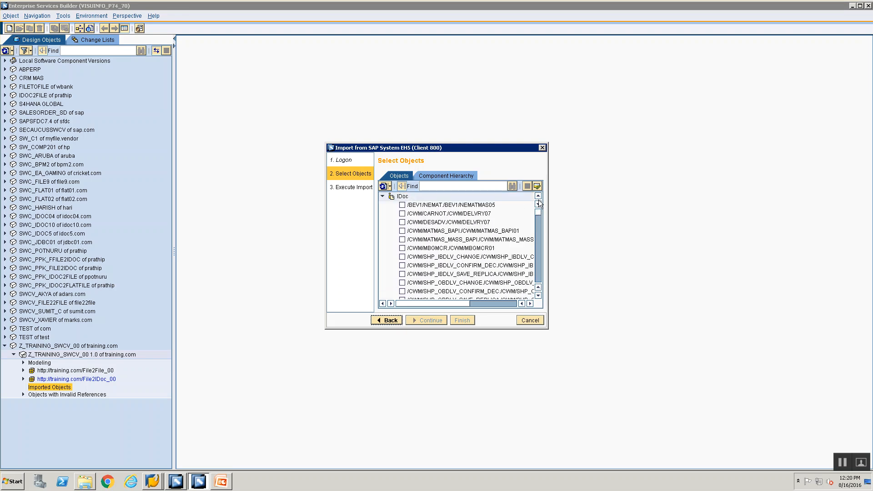
- Switch to the PowerPoint presentation and copy the IDoc type ORDERS.ORDERS05 from the Mapping Rules slide
click(227, 483)
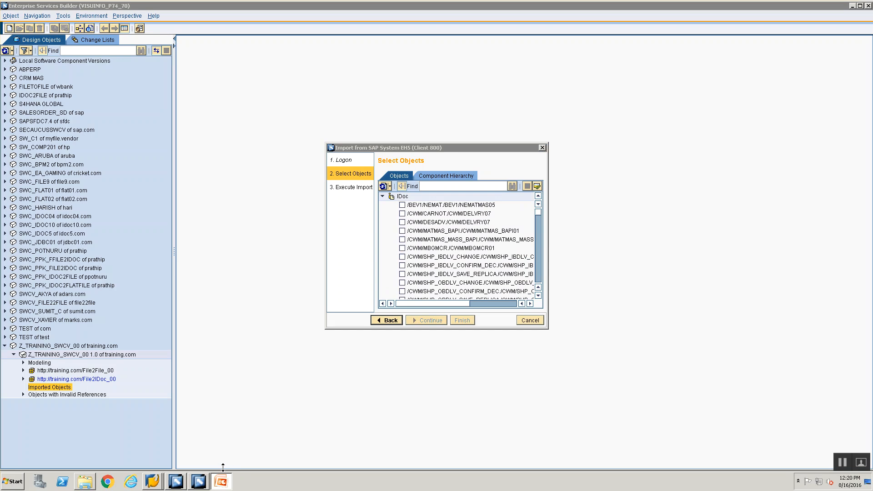
click(853, 4)
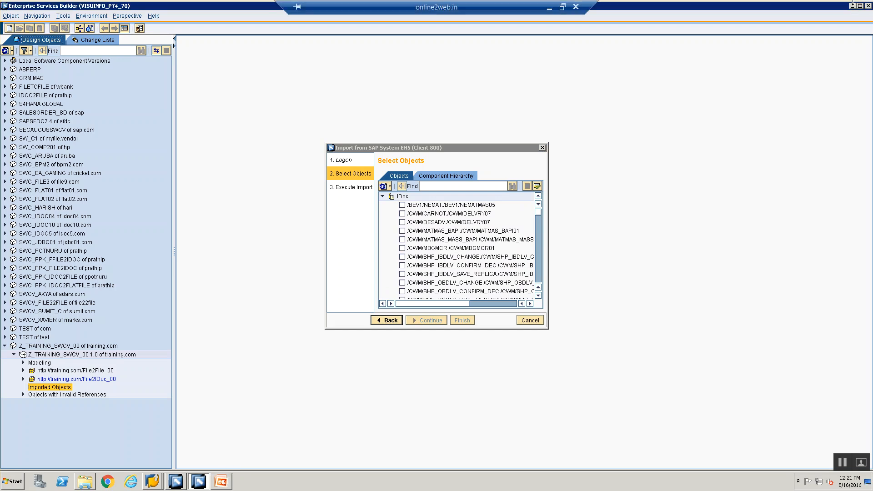
click(853, 5)
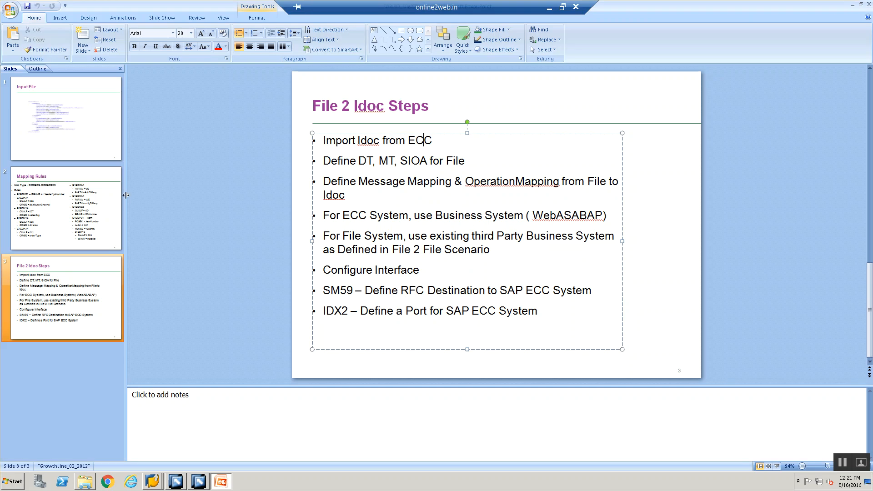
scroll(241, 184, up, 2)
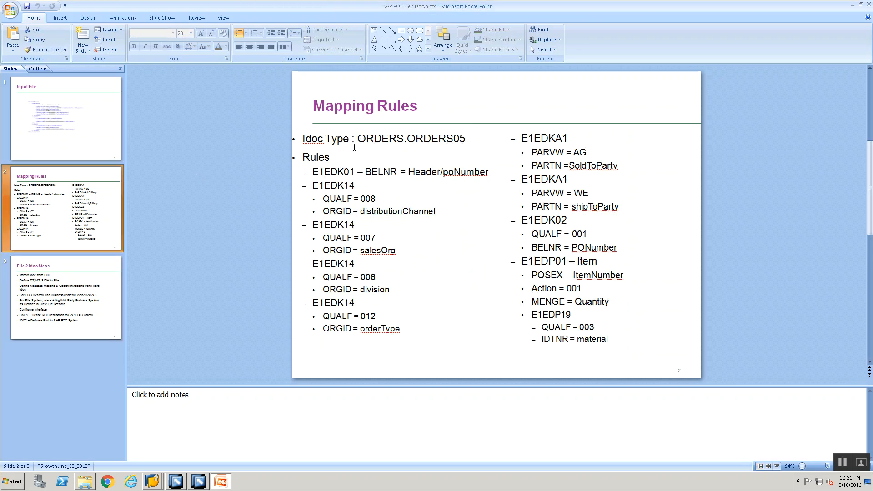
drag(358, 139, 466, 140)
key(ctrl+c)
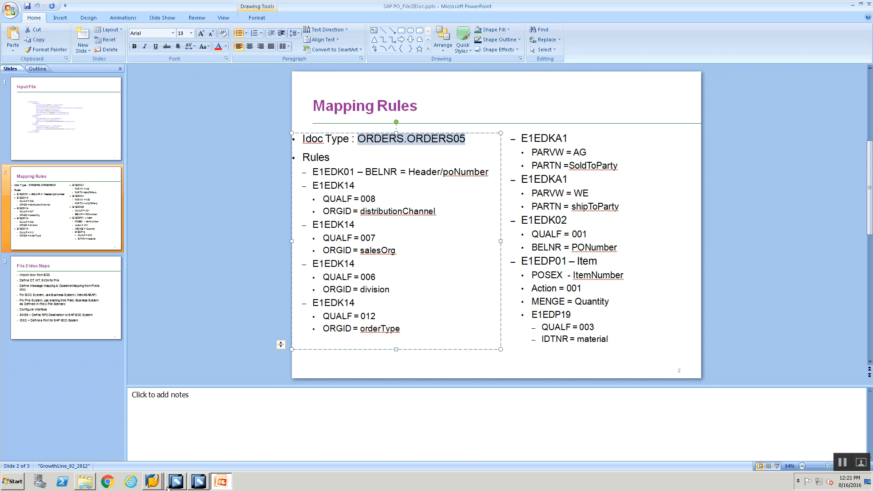
- Return to Enterprise Services Builder, find ORDERS.ORDERS05 among the IDocs using the copied name and select it for import
mouse_move(200, 484)
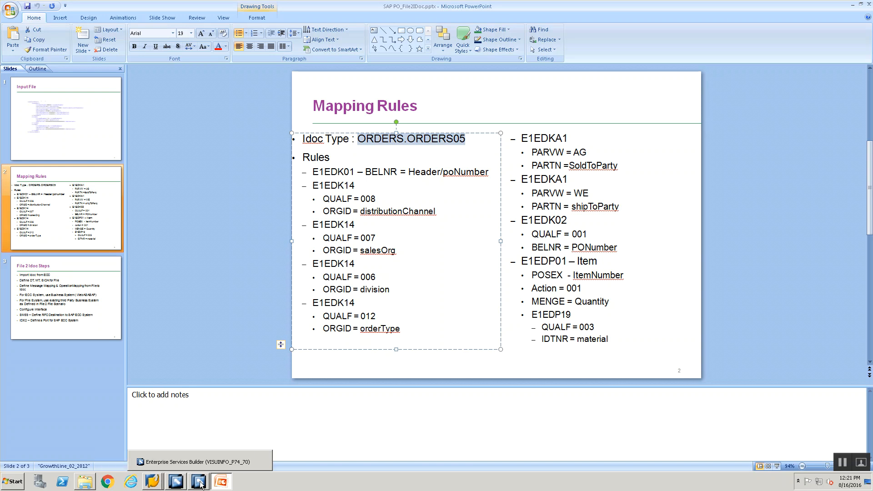
click(198, 460)
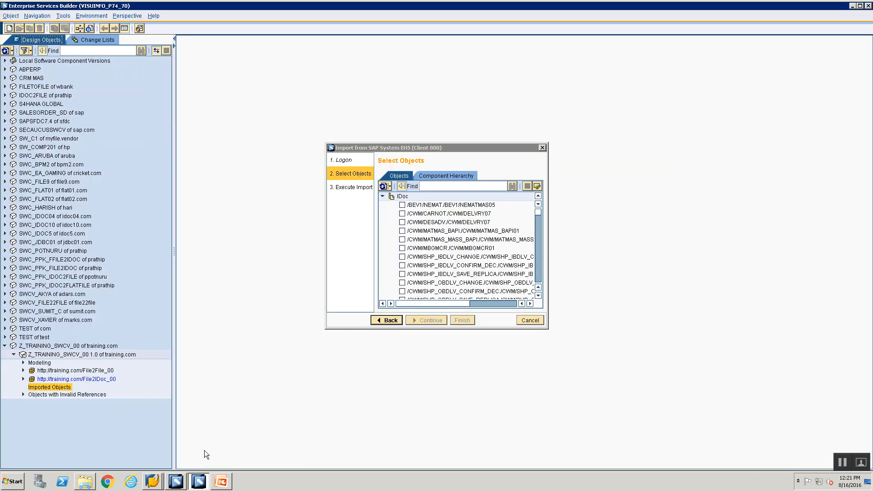
click(432, 185)
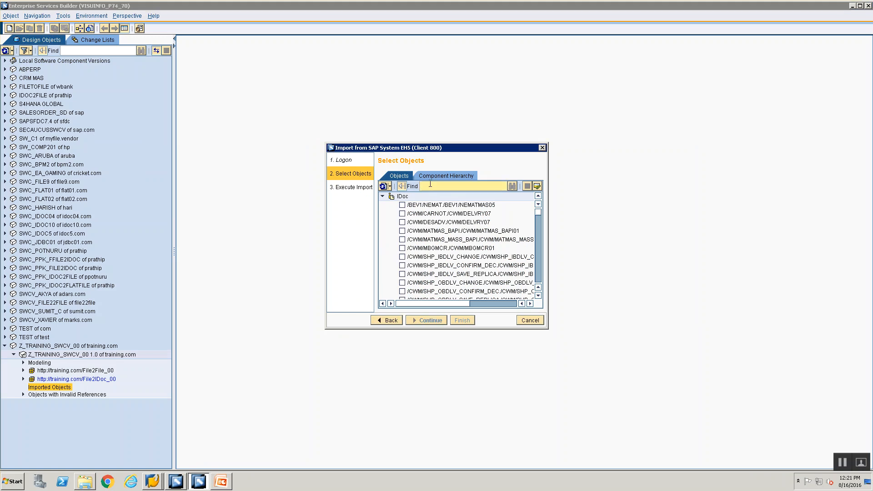
key(ctrl+v)
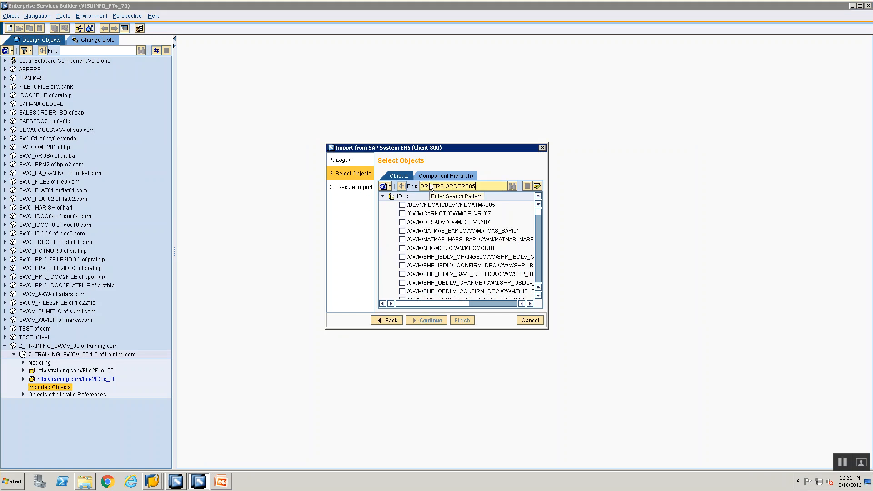
key(Return)
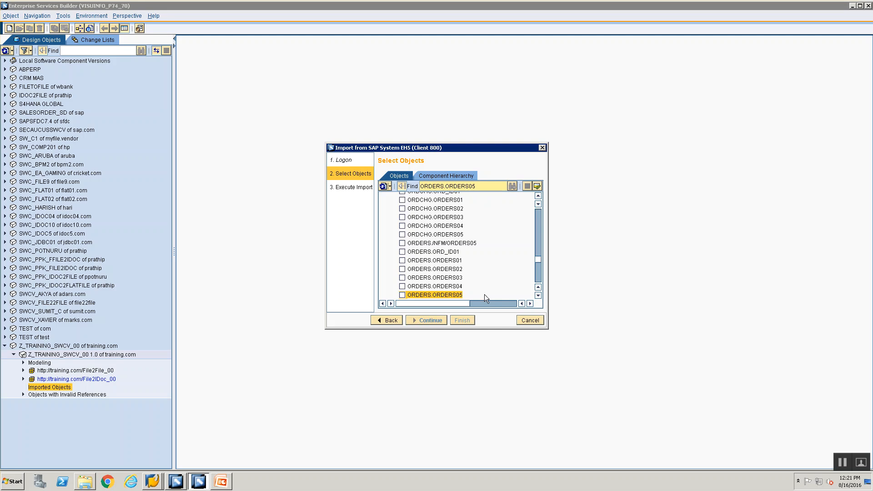
click(402, 295)
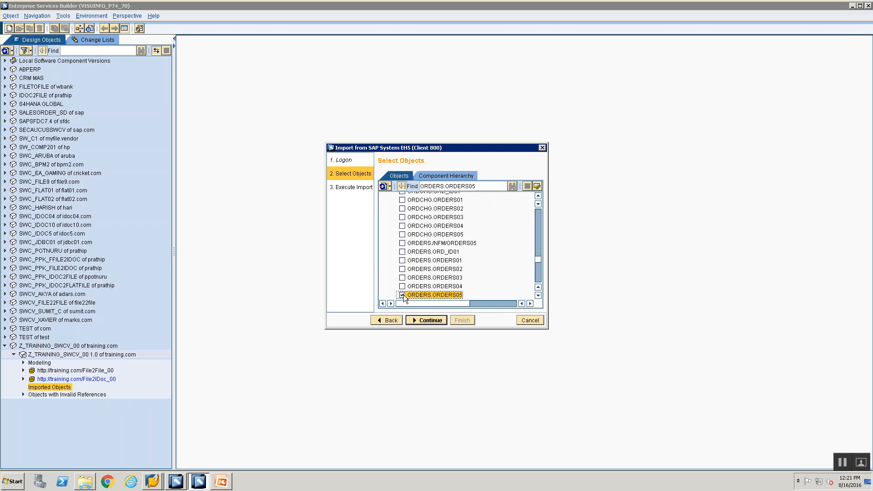
- Run the import of ORDERS.ORDERS05, close the import wizard and select the imported IDoc under Imported Objects
click(421, 320)
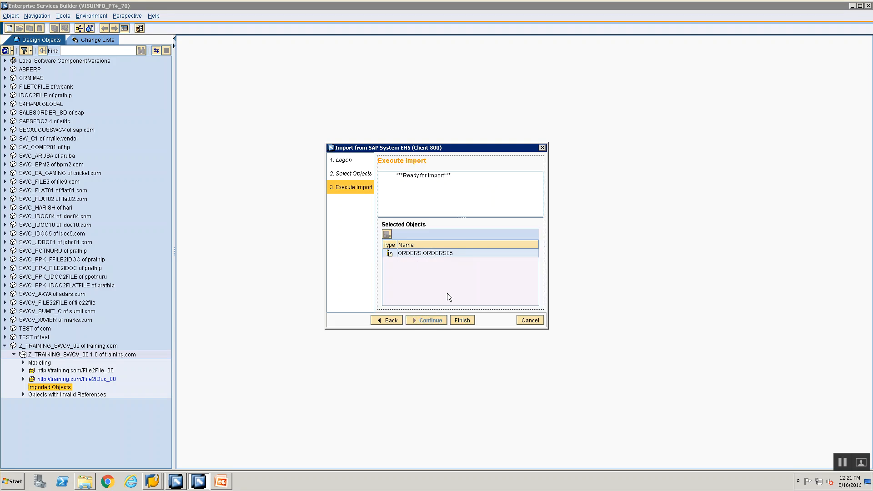
click(460, 321)
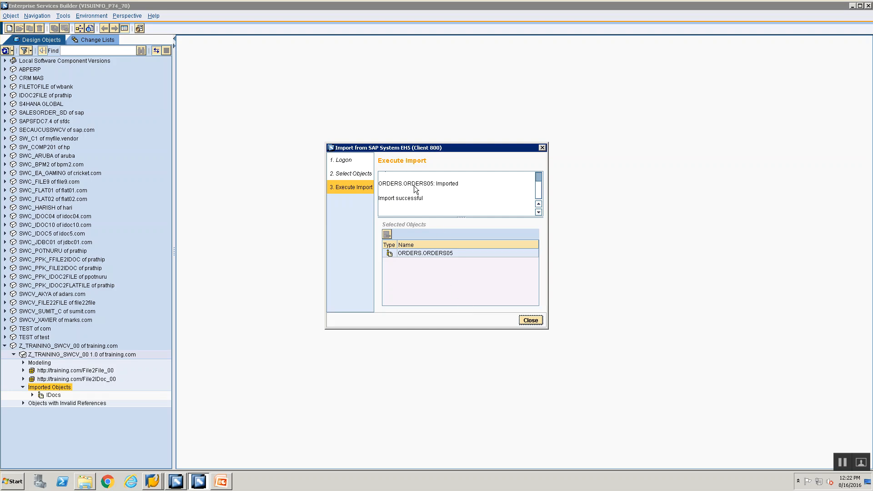
click(530, 321)
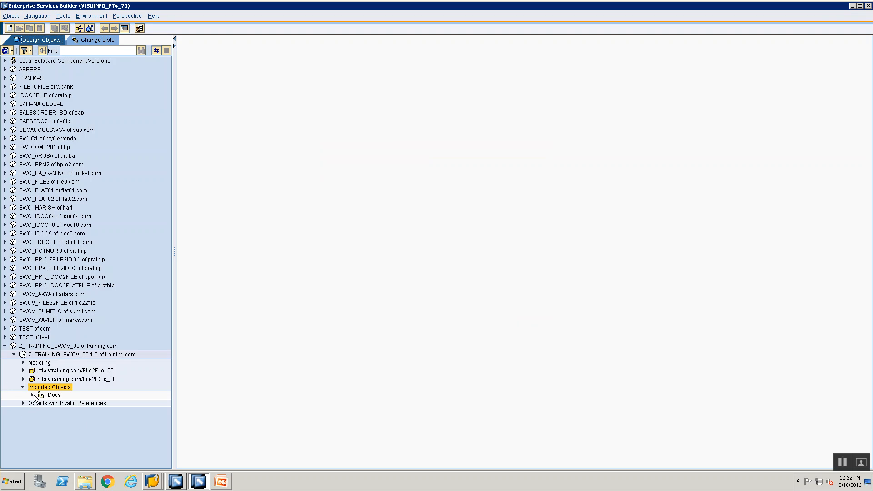
click(32, 395)
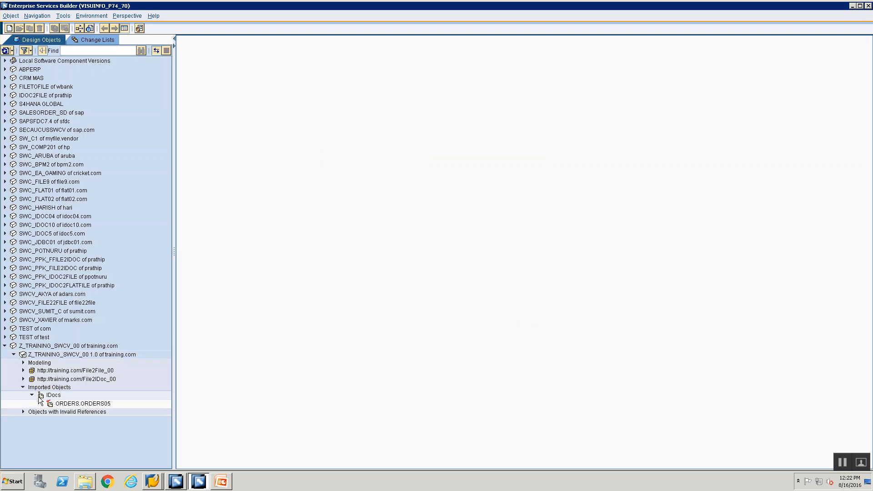
click(50, 405)
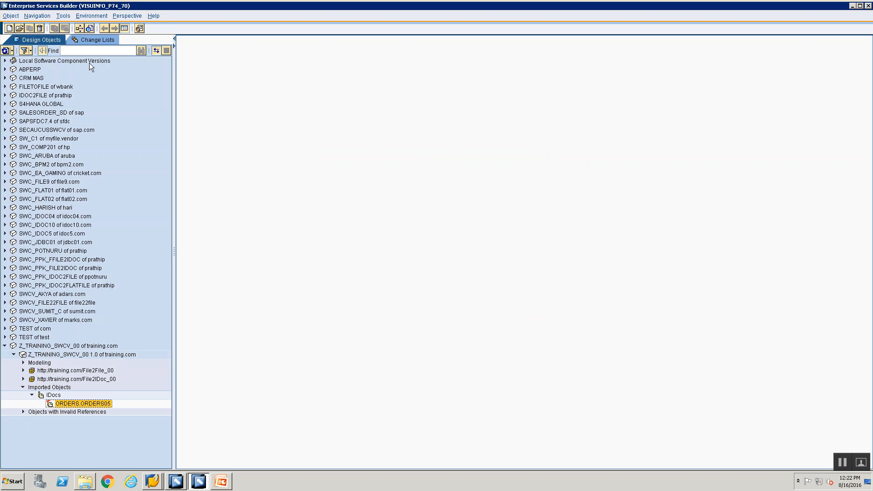
- Expand the open change list of Z_TRAINING_SWCV_00 1.0 and examine the objects in its standard change list
click(91, 39)
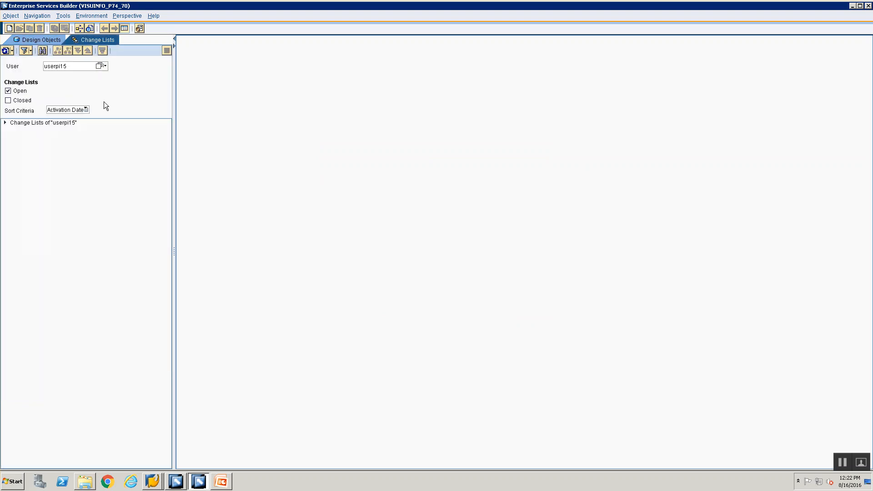
click(5, 122)
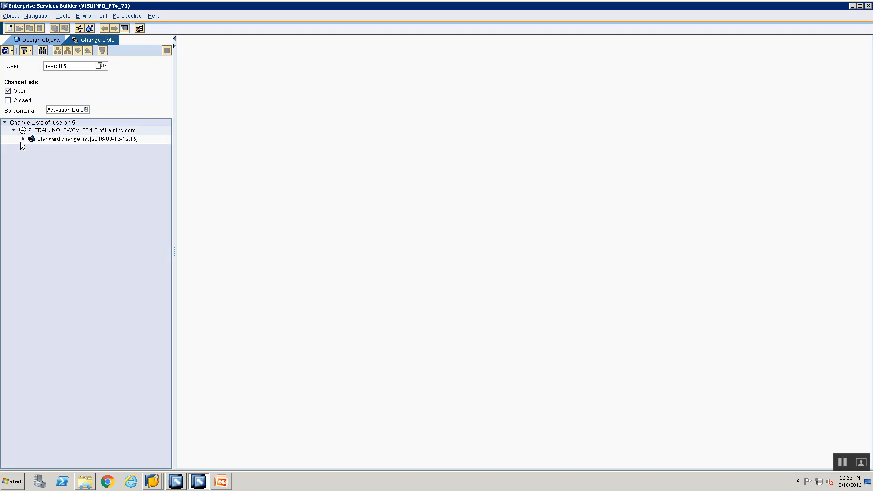
click(23, 138)
click(51, 148)
click(54, 158)
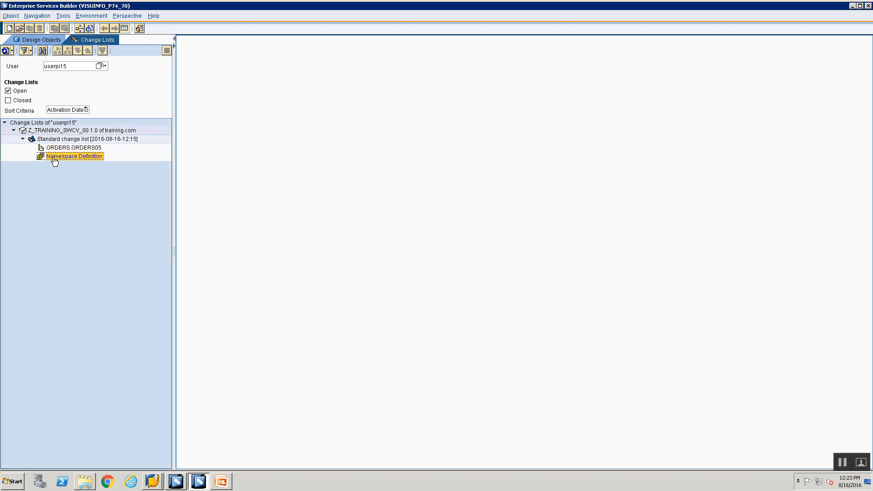
click(51, 152)
click(56, 159)
click(59, 149)
- Activate the standard change list with ORDERS.ORDERS05 and the Namespace Definition, and return to the design objects
click(63, 140)
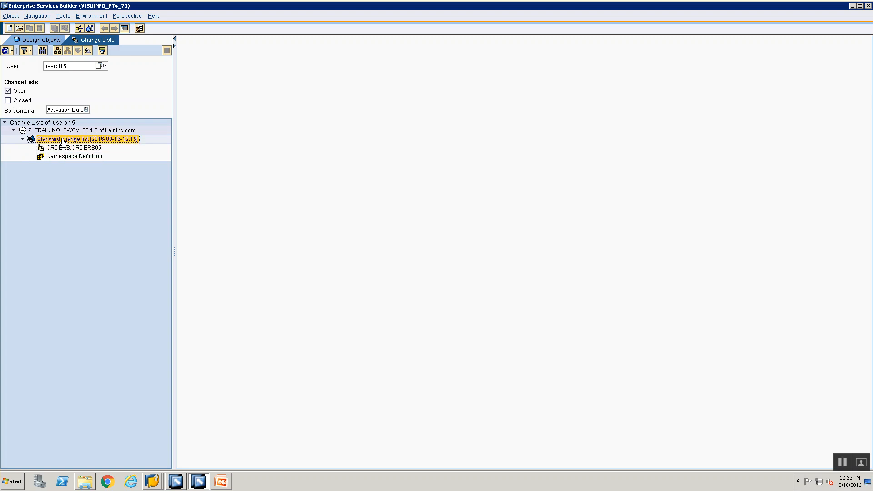
right_click(64, 140)
click(79, 152)
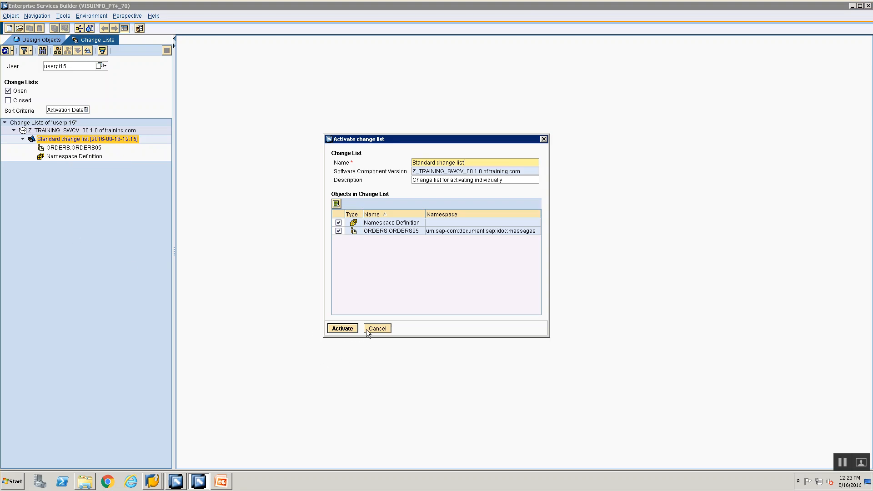
click(348, 331)
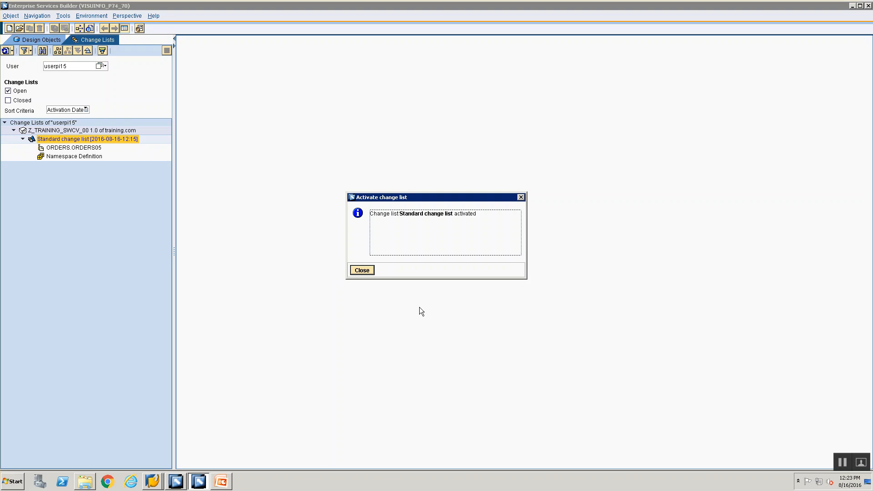
click(371, 268)
click(31, 41)
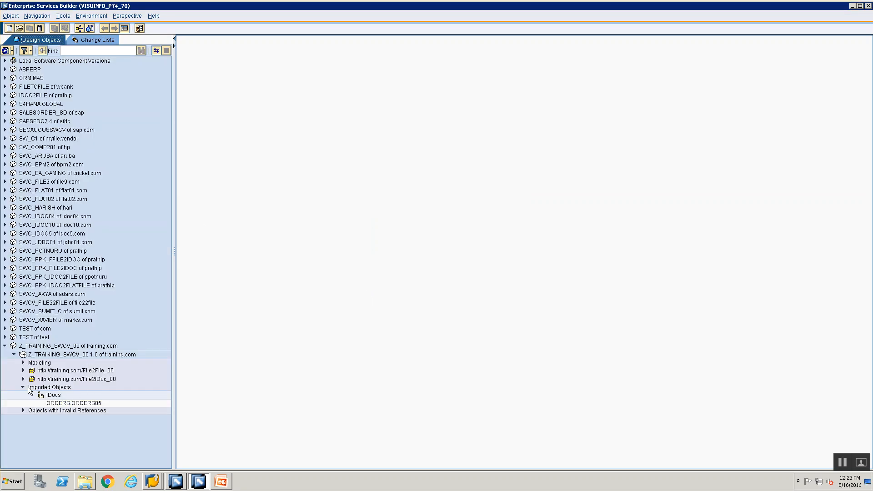
click(22, 380)
- Switch to the PowerPoint presentation and review the File 2 Idoc Steps and Input File slides
click(227, 484)
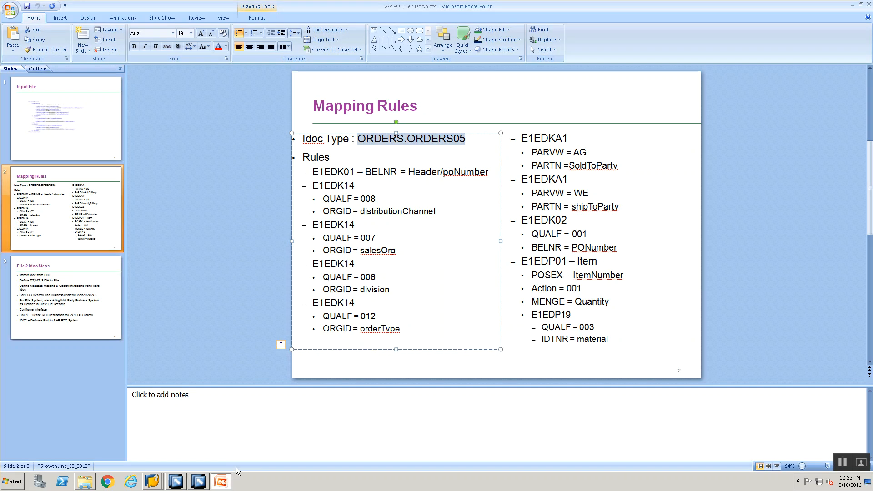
click(44, 305)
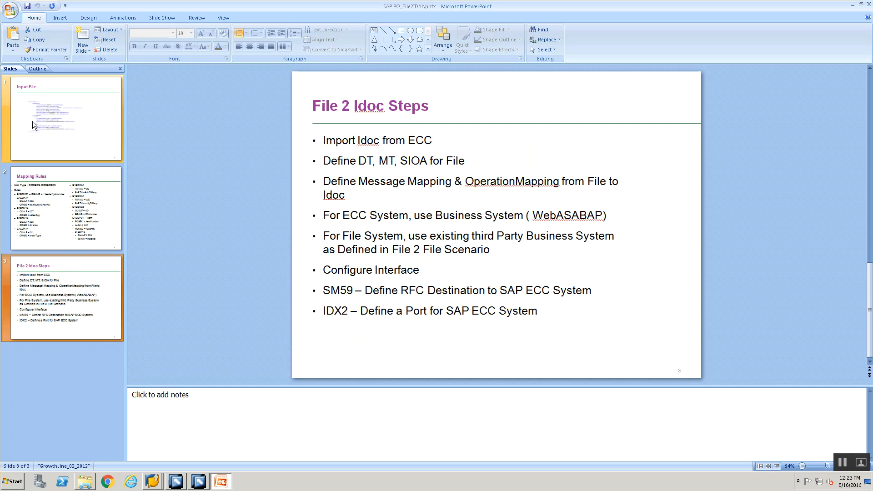
click(43, 115)
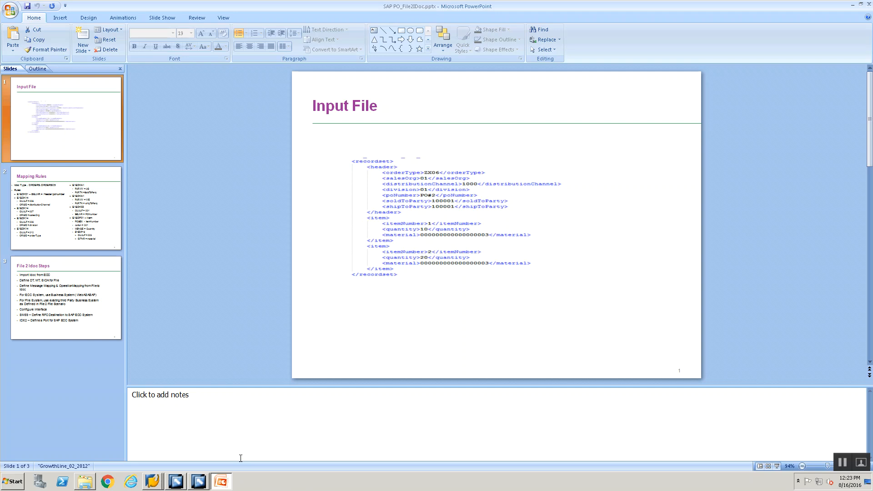
click(198, 481)
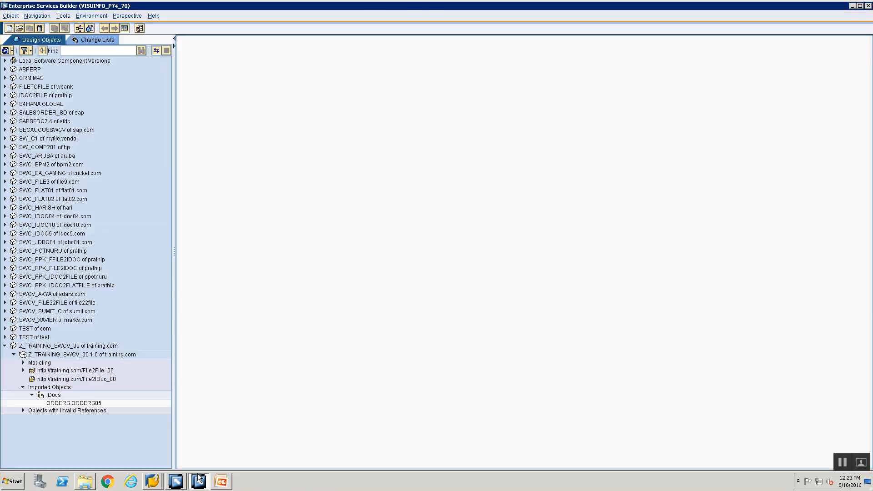
click(49, 380)
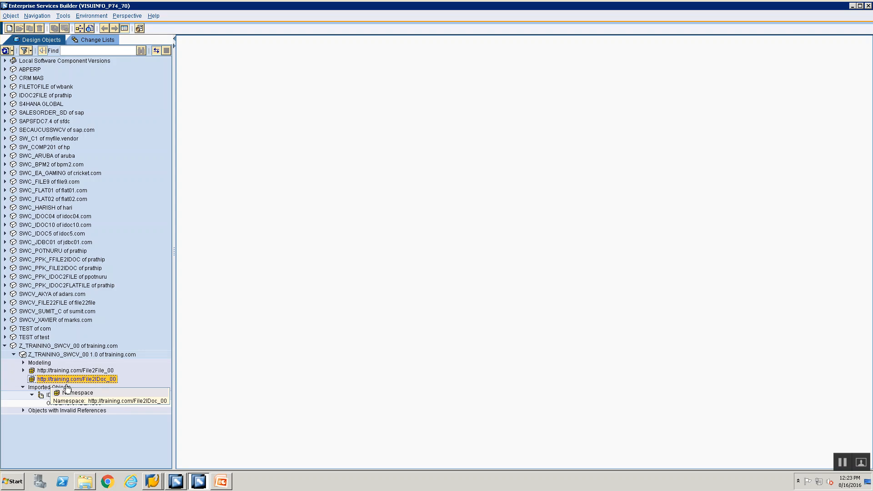
right_click(90, 384)
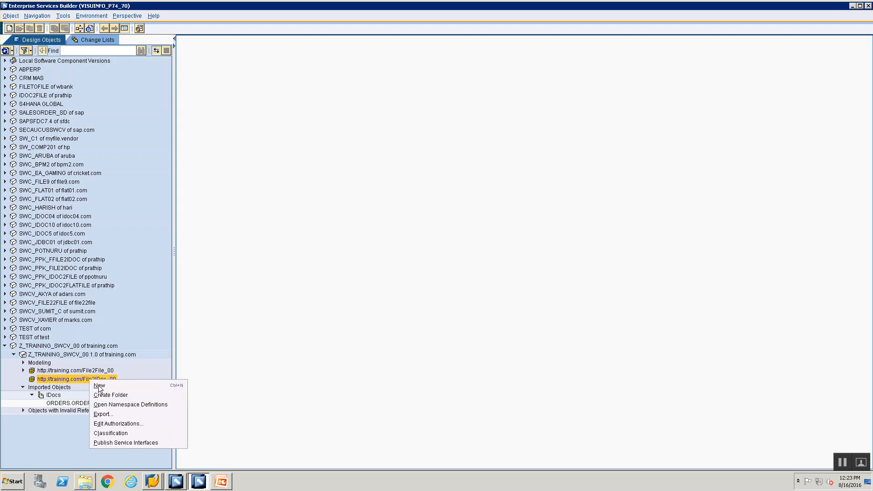
click(100, 386)
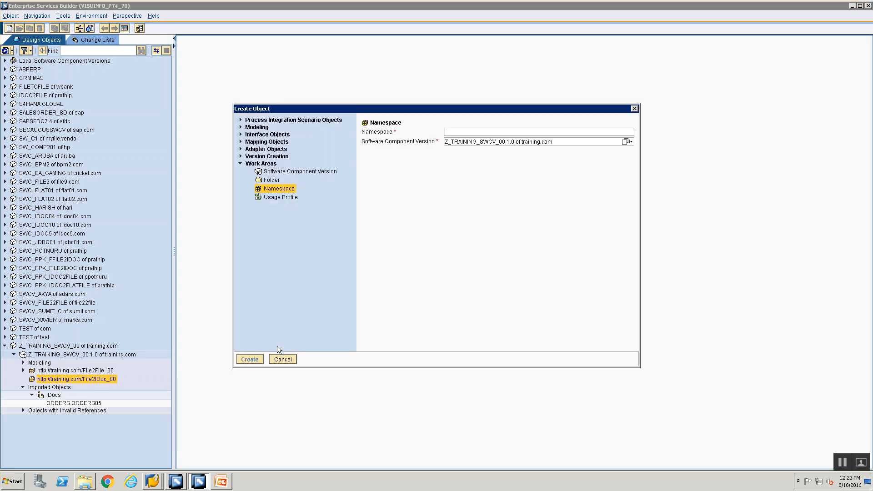
click(241, 135)
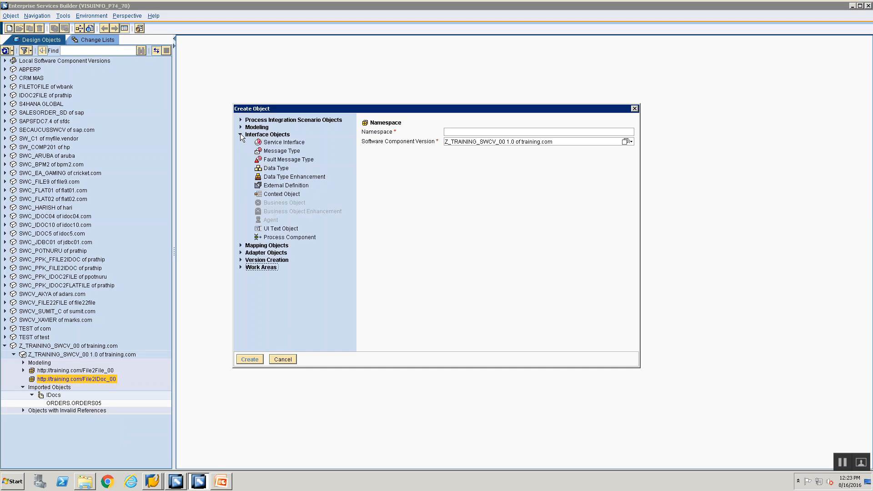
click(267, 168)
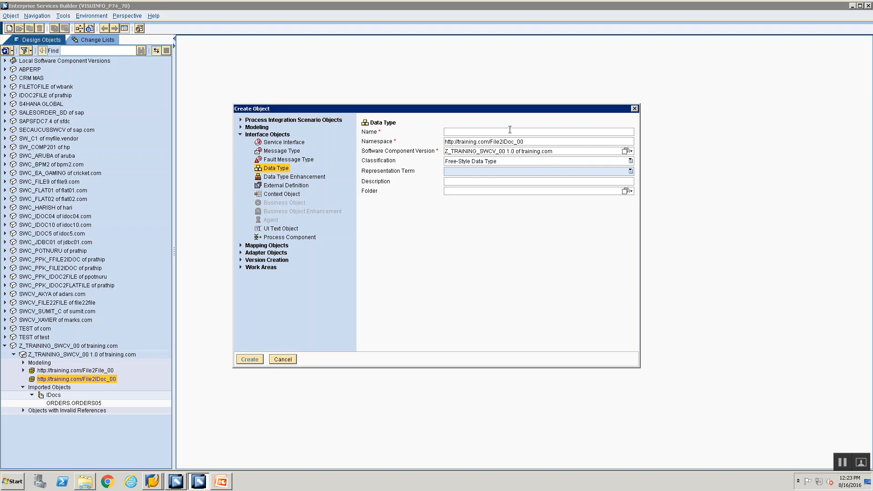
text(DT_File2IDoc_F)
key(BackSpace)
text(Src_00)
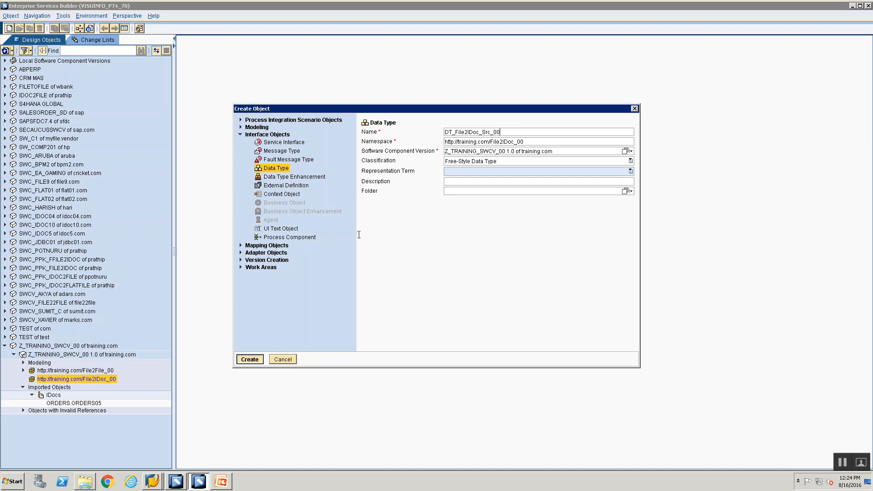
key(Return)
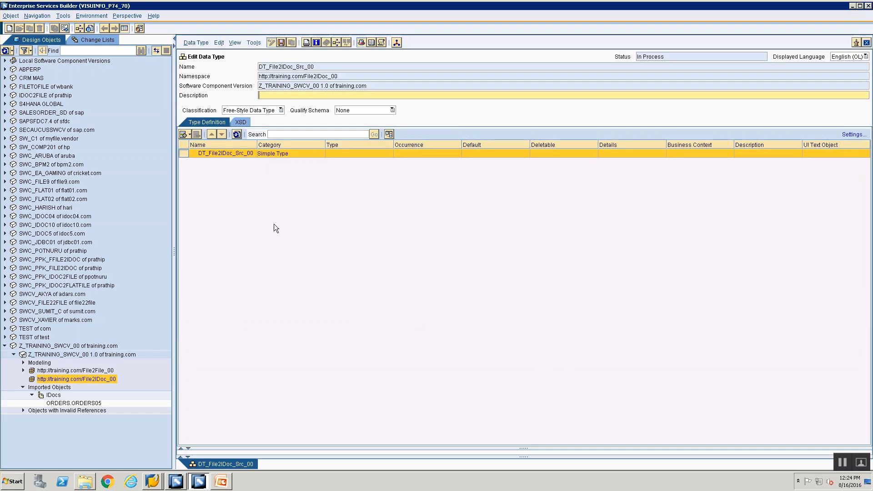
- Switch to PowerPoint to examine the XML structure on the Input File slide, and return to Enterprise Services Builder
key(alt+Tab)
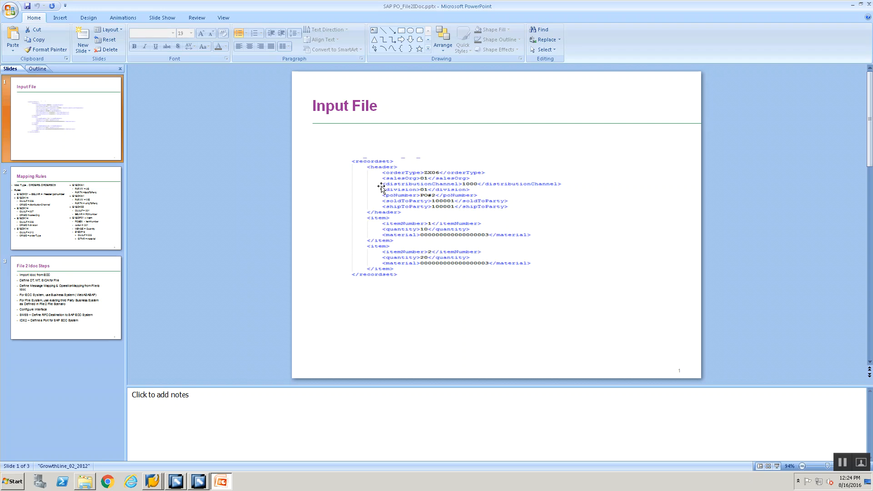
key(alt+Tab)
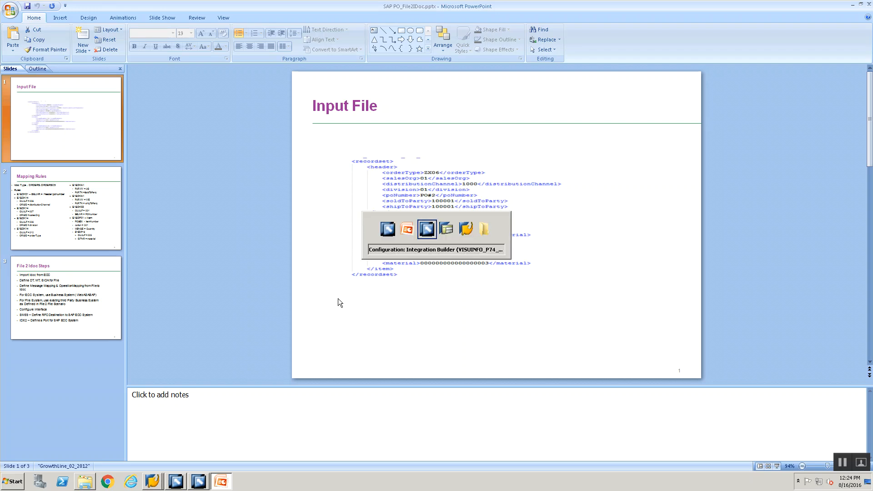
key(alt+Tab)
key(alt+Tab)
key(alt+Tab)
key(alt+Tab)
key(alt+Tab)
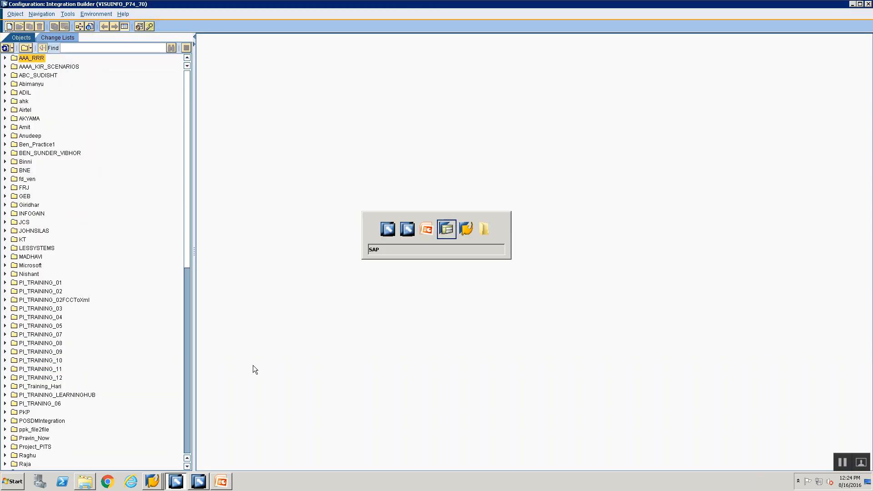
click(199, 482)
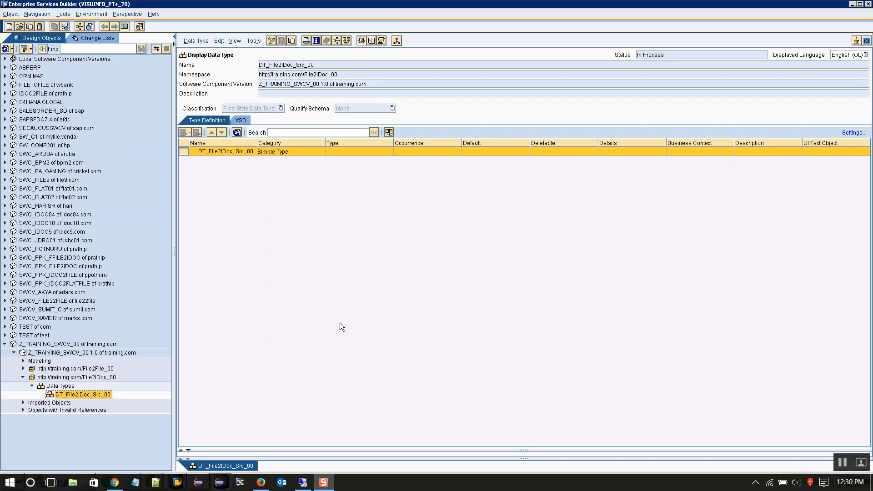
- Put the data type DT_File2IDoc_Src_00 into edit mode and insert a subelement named recordset
click(272, 40)
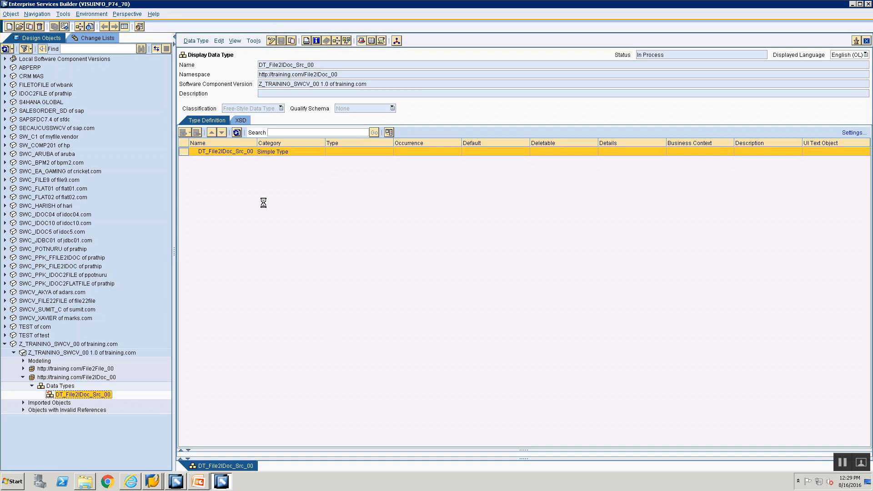
key(alt+Tab)
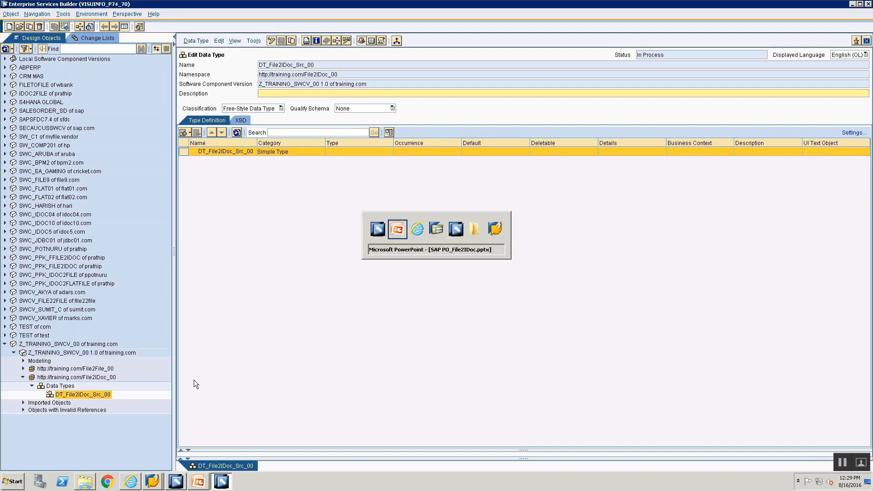
key(alt+Tab)
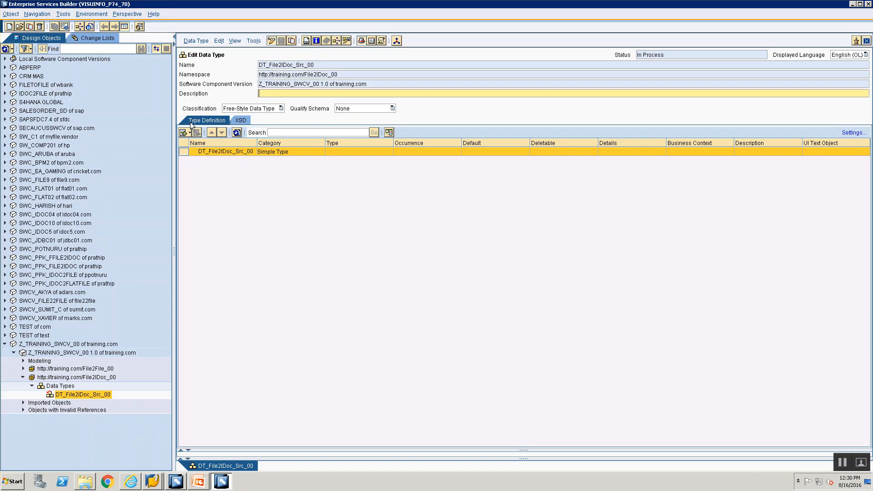
click(189, 133)
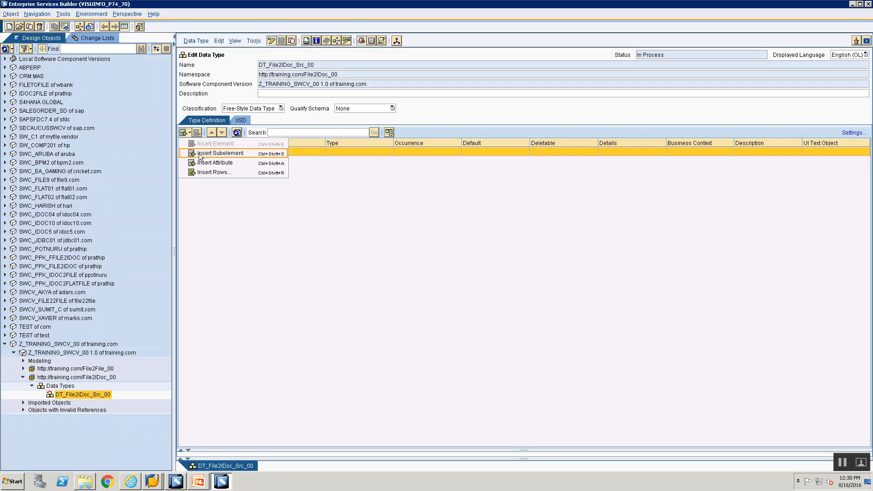
click(201, 155)
text(recordset)
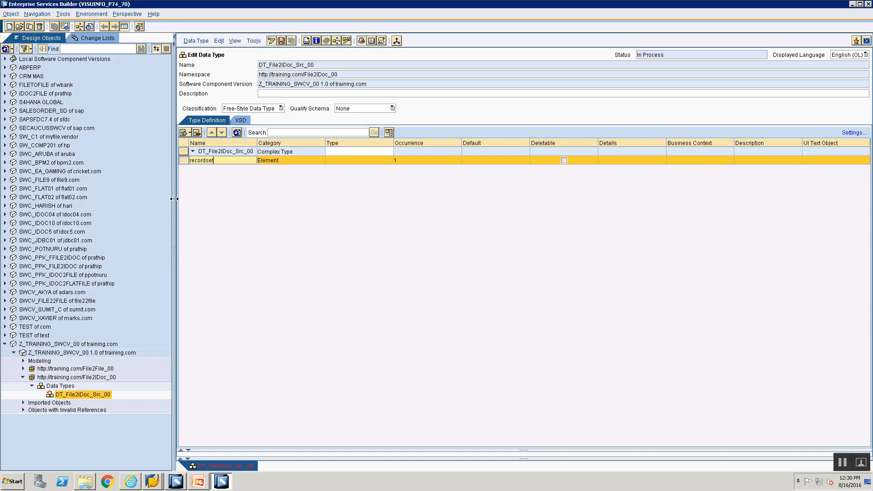
click(320, 190)
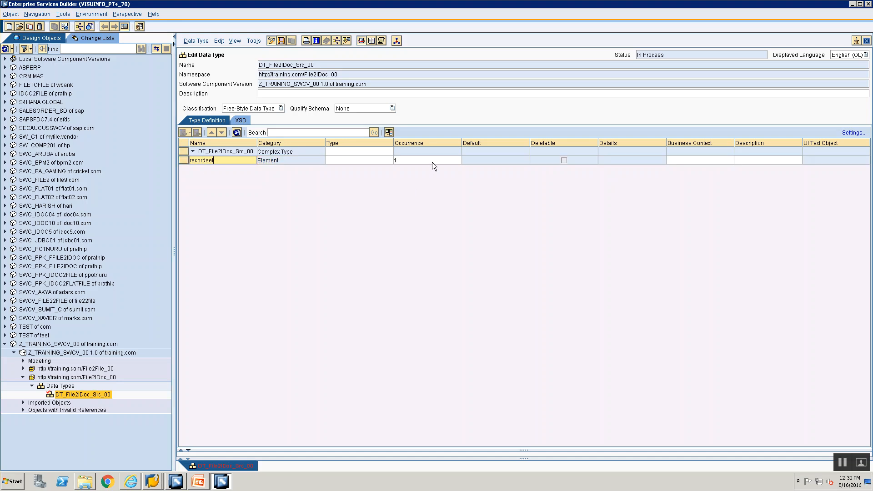
click(432, 162)
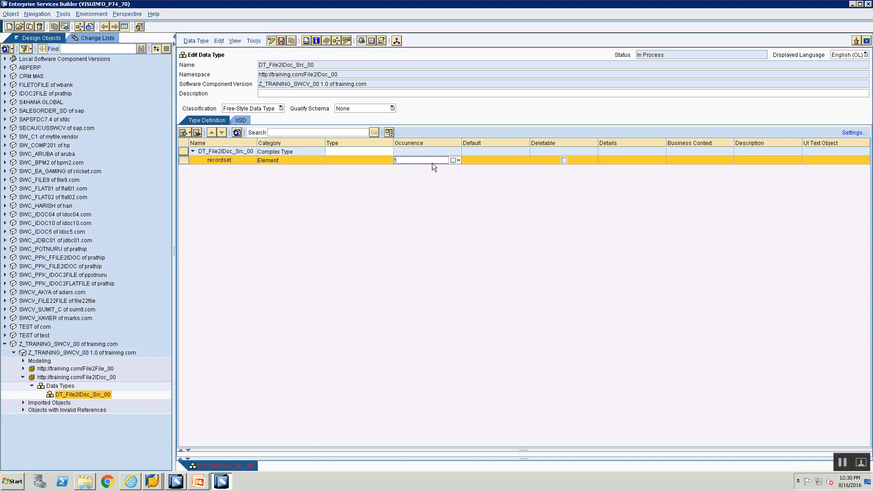
- Insert a subelement named header under recordset, checking the XML structure on the Input File slide in PowerPoint
click(191, 133)
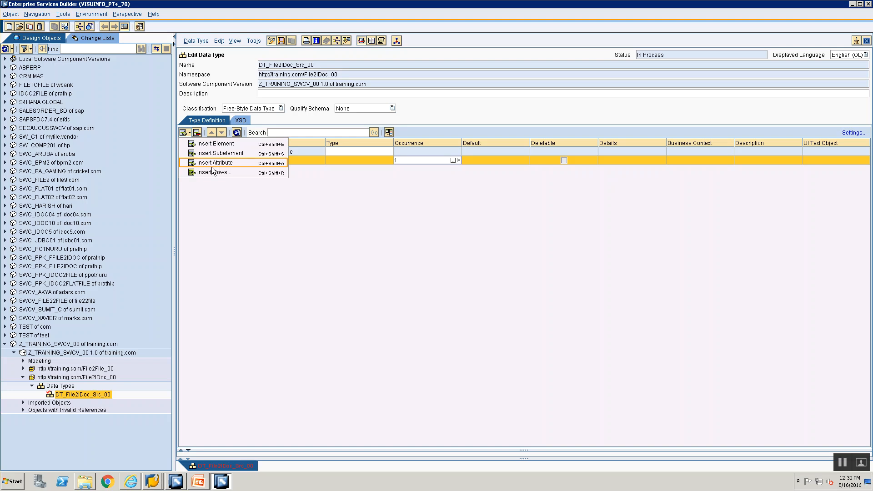
click(220, 154)
key(alt+Tab)
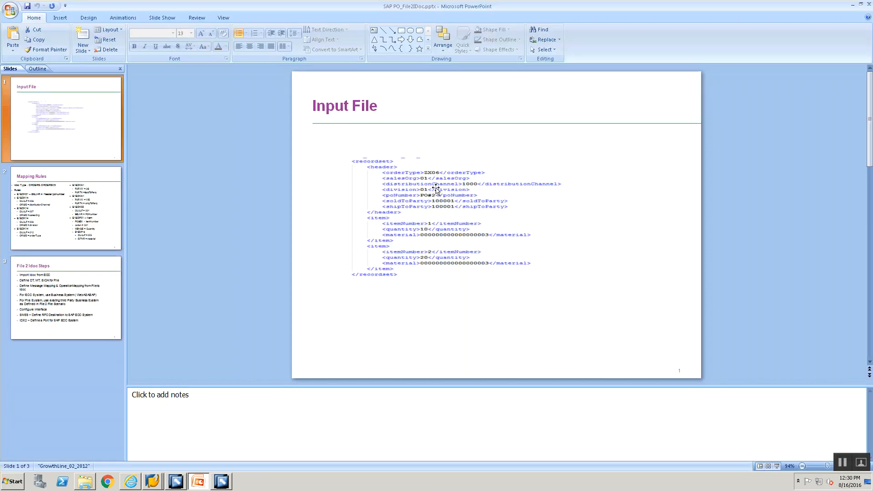
key(alt+Tab)
text(header)
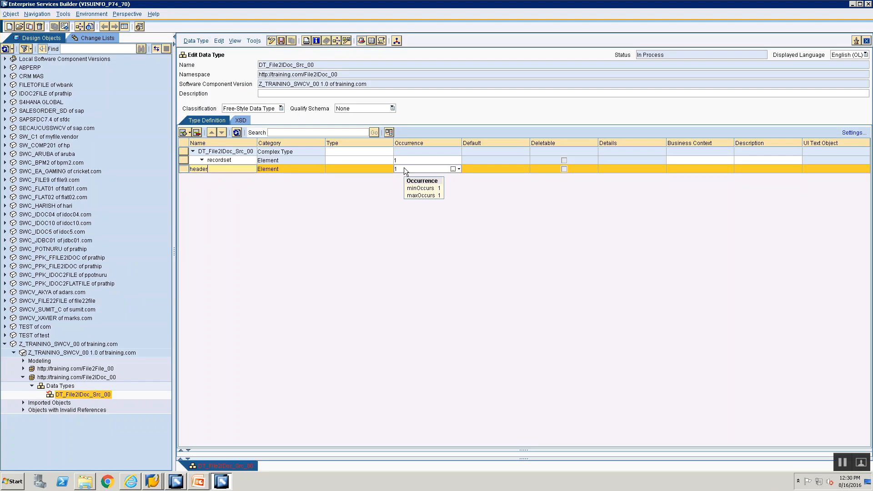
click(377, 189)
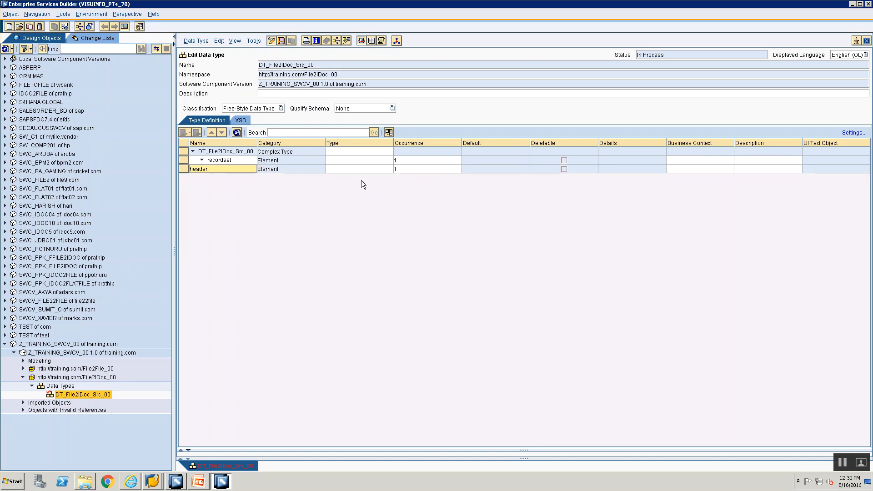
- Insert a subelement named orderType under header, checking the field name on the PowerPoint Input File slide
click(284, 169)
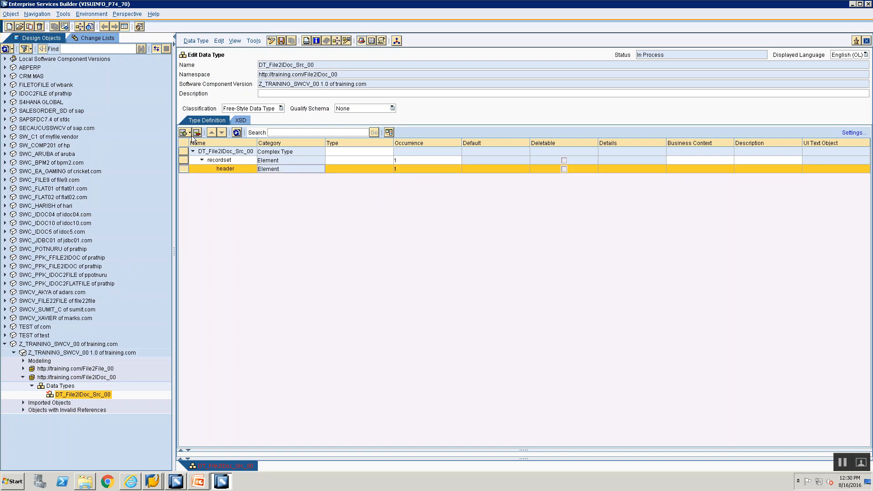
click(190, 132)
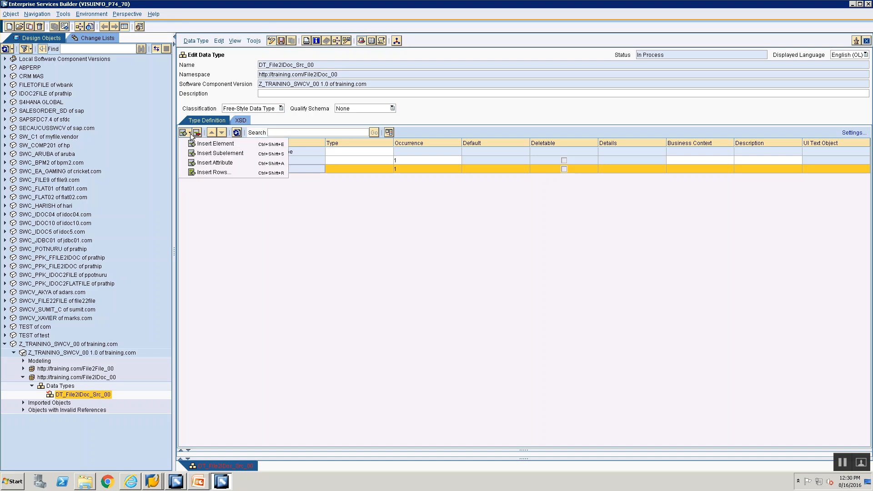
click(207, 157)
key(alt+Tab)
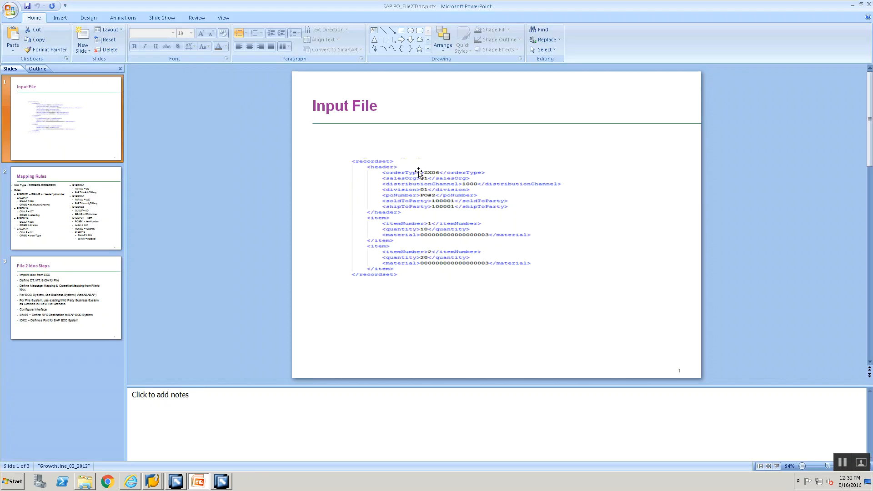
key(alt+Tab)
text(ord)
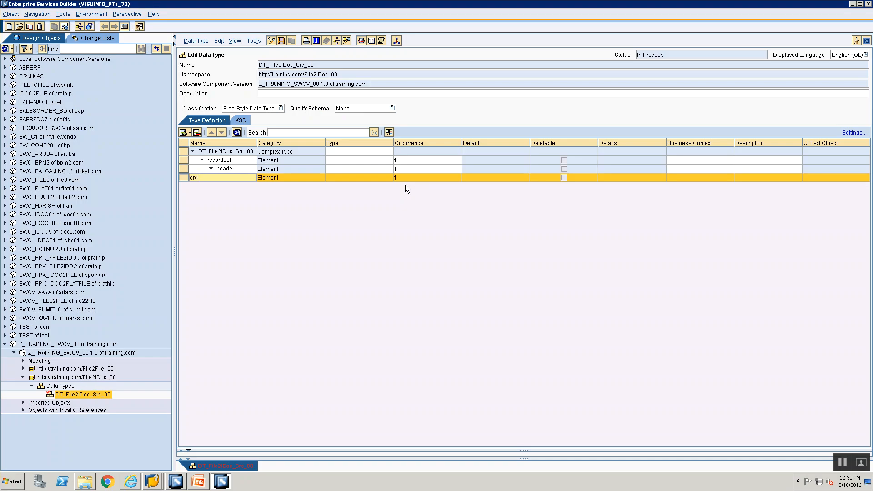
text(erTypp)
key(BackSpace)
text(e)
- Set the type of the orderType element to the XSD type xsd:string
click(388, 178)
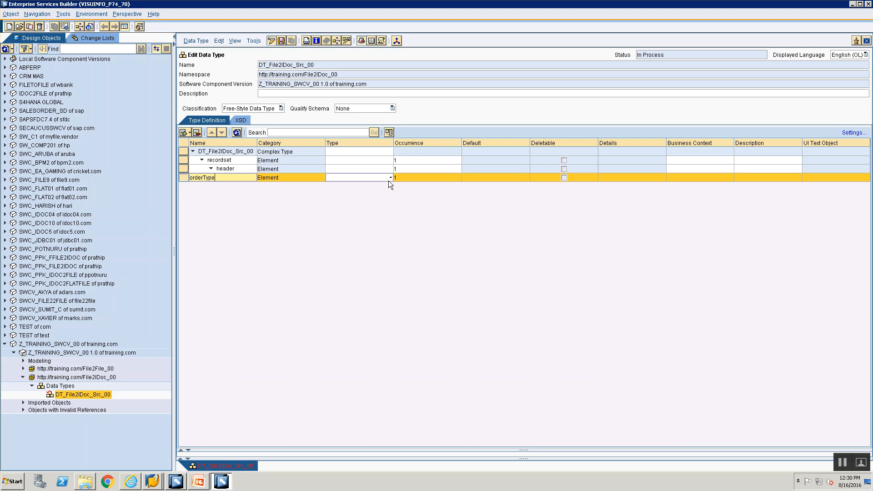
click(389, 178)
click(390, 179)
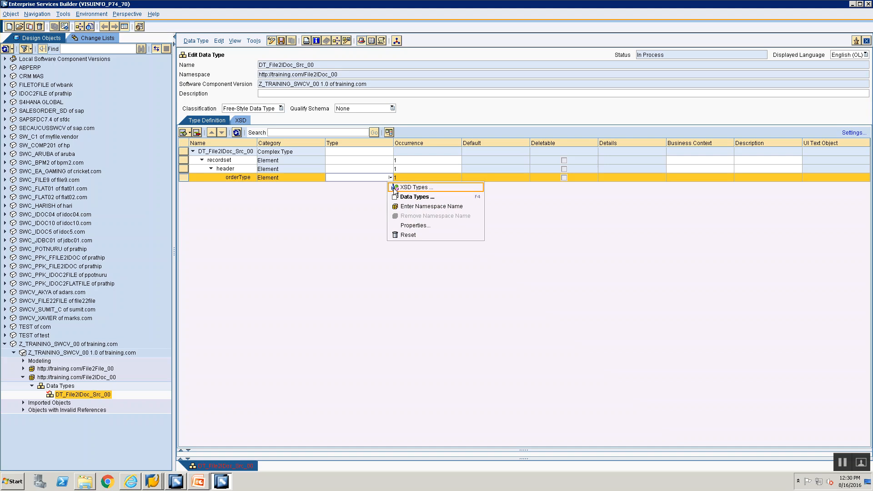
click(394, 187)
click(361, 186)
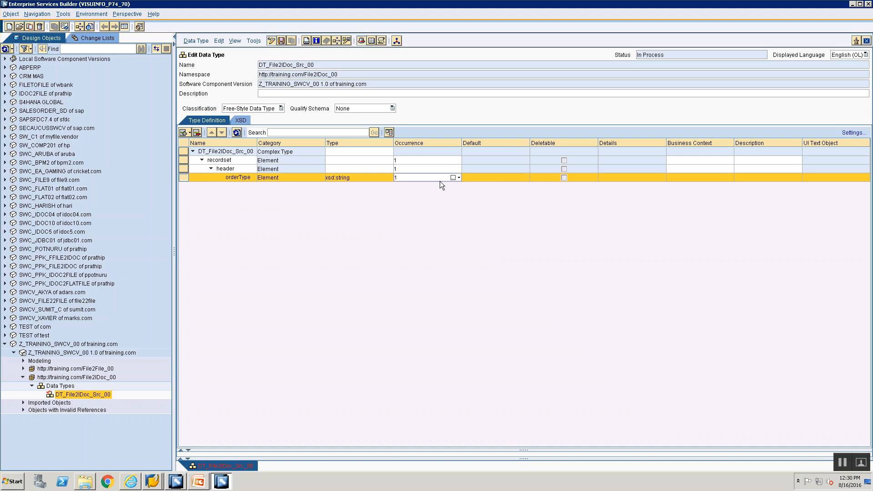
click(459, 178)
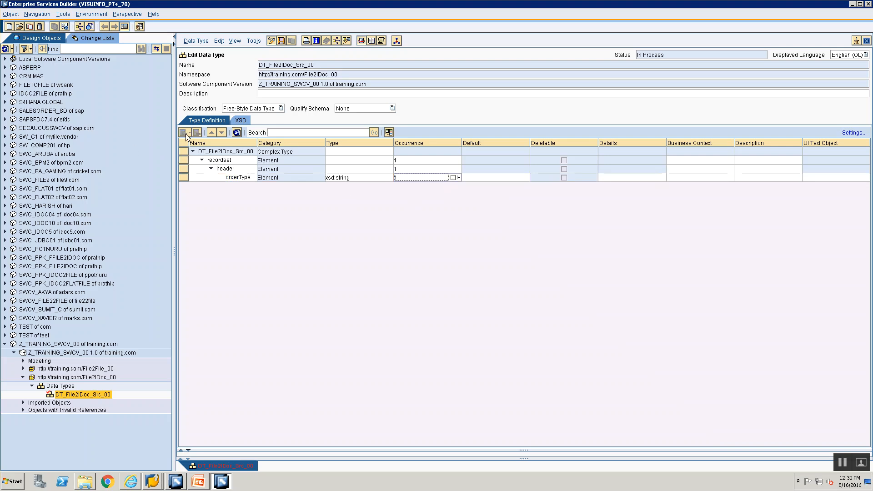
- Insert an element named salesOrg below orderType, checking the field name on the PowerPoint Input File slide
click(182, 177)
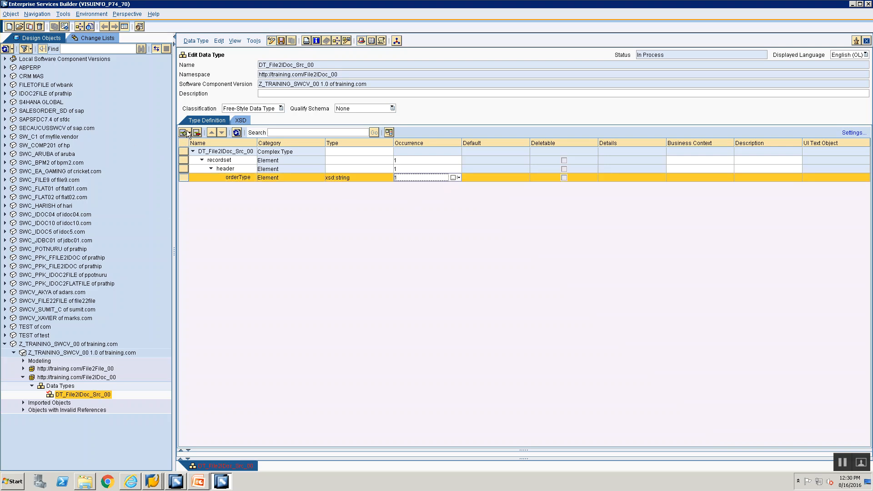
click(189, 133)
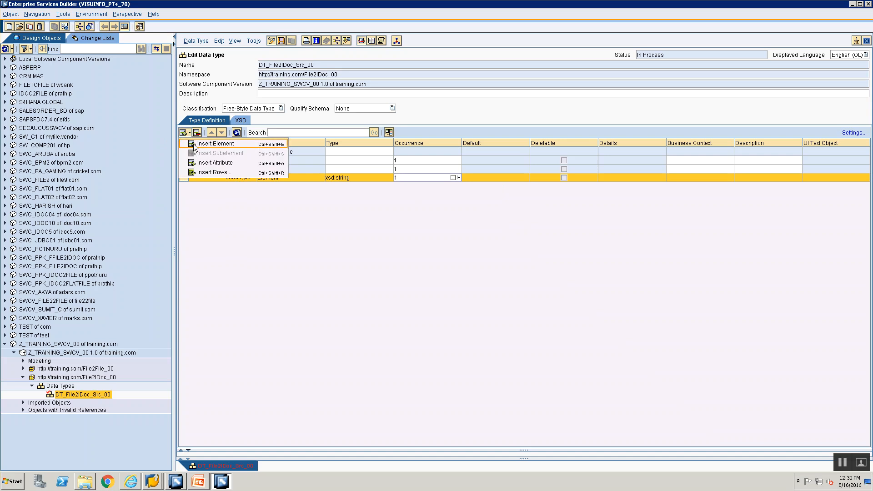
click(195, 144)
key(alt+Tab)
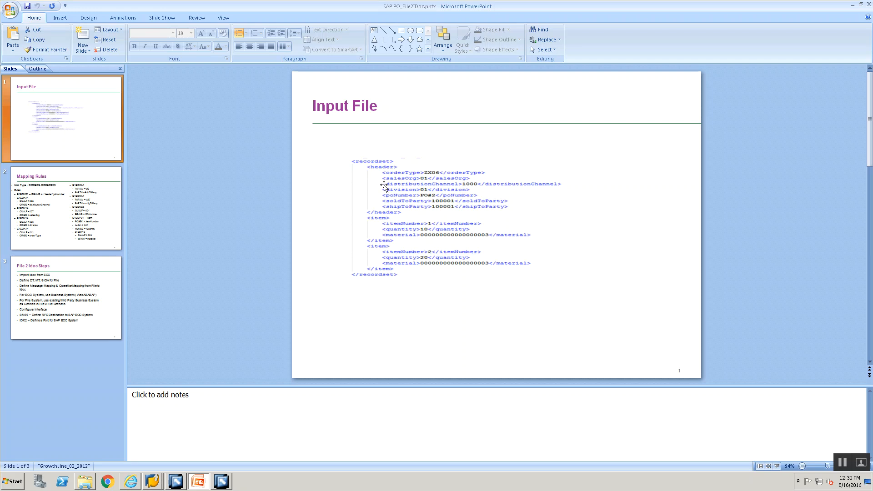
key(alt+Tab)
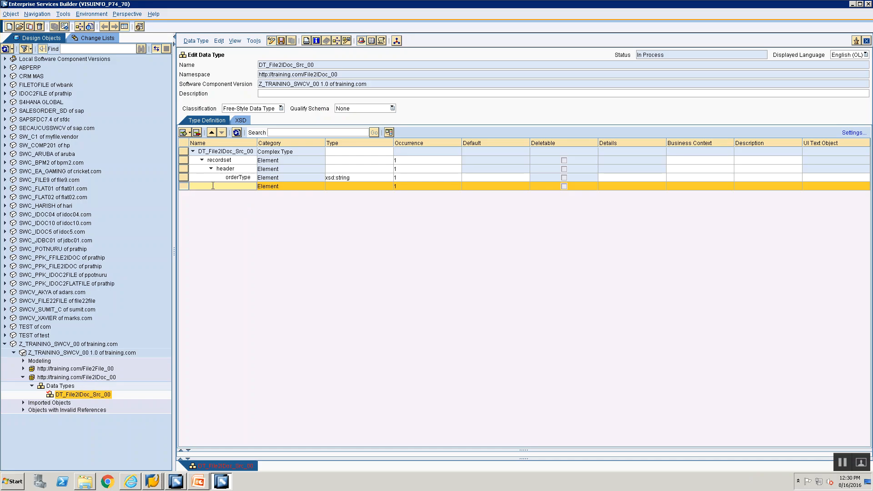
text(salesOrg)
- Insert an element named distributionChannel below salesOrg and compare it with the Input File slide in PowerPoint
click(189, 133)
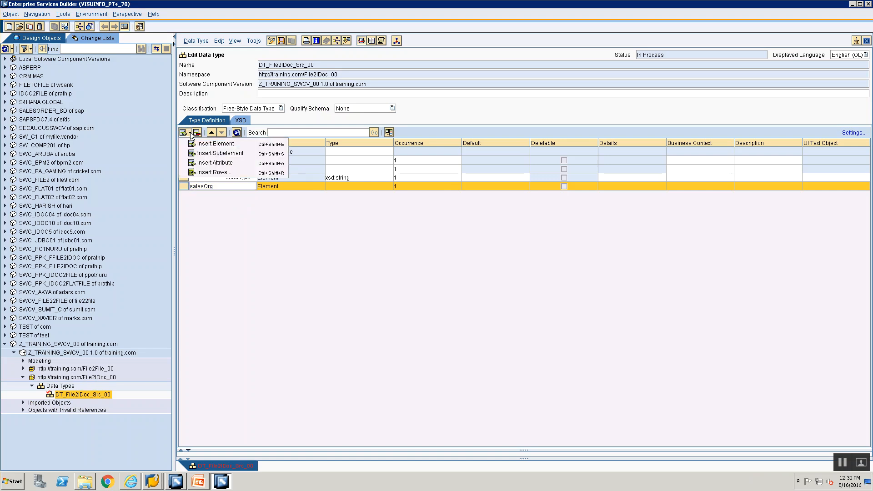
click(200, 144)
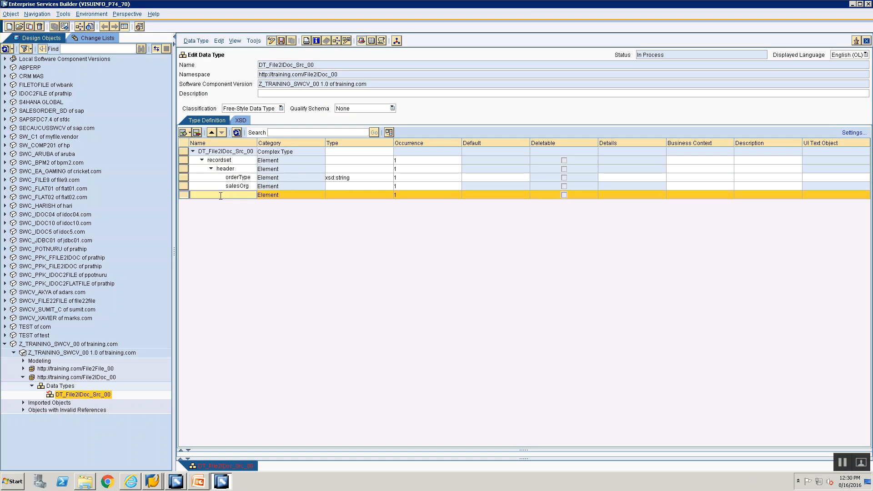
text(distributionChannel)
key(alt+Tab)
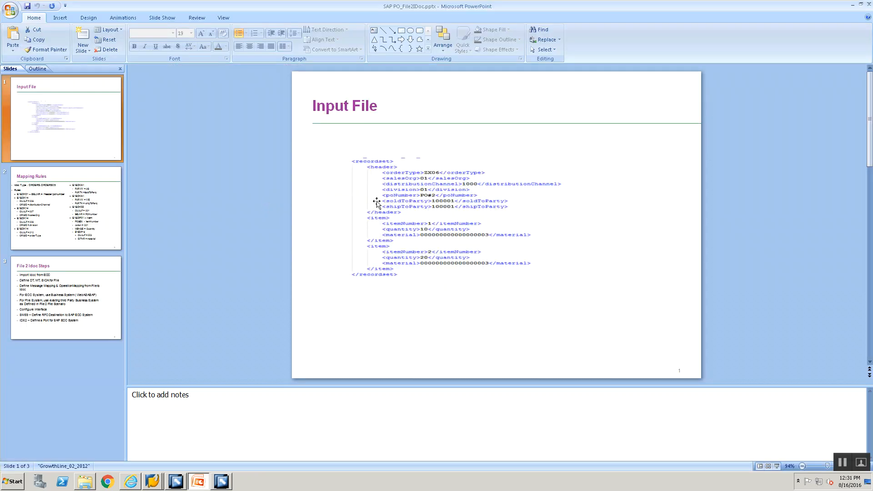
key(alt+Tab)
text(nel)
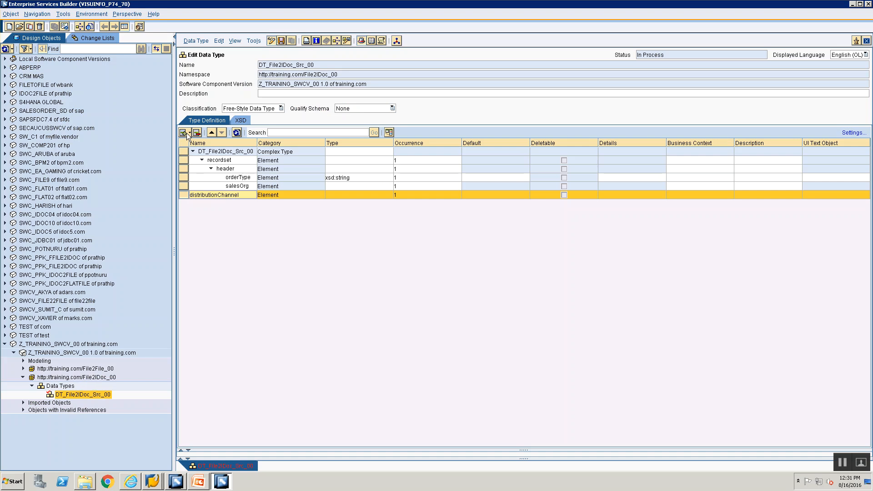
- Insert four blank elements below distributionChannel within header
click(190, 132)
click(192, 143)
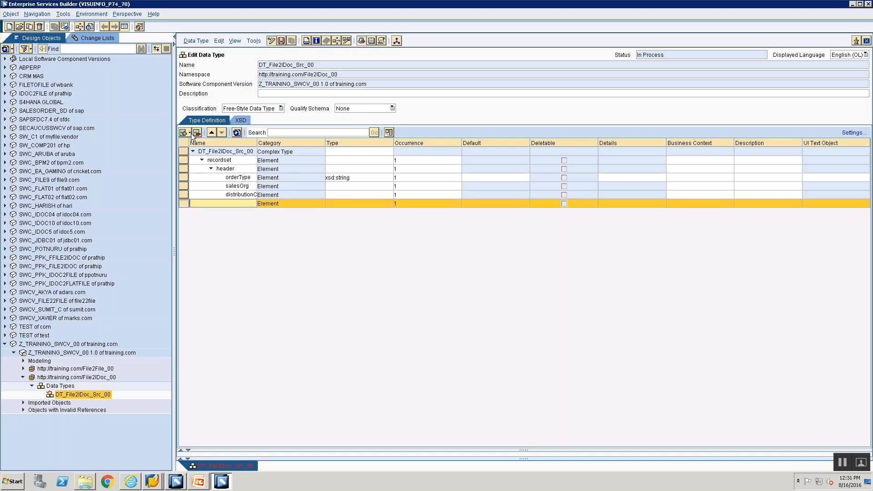
click(189, 133)
click(193, 144)
click(189, 133)
click(192, 144)
click(189, 132)
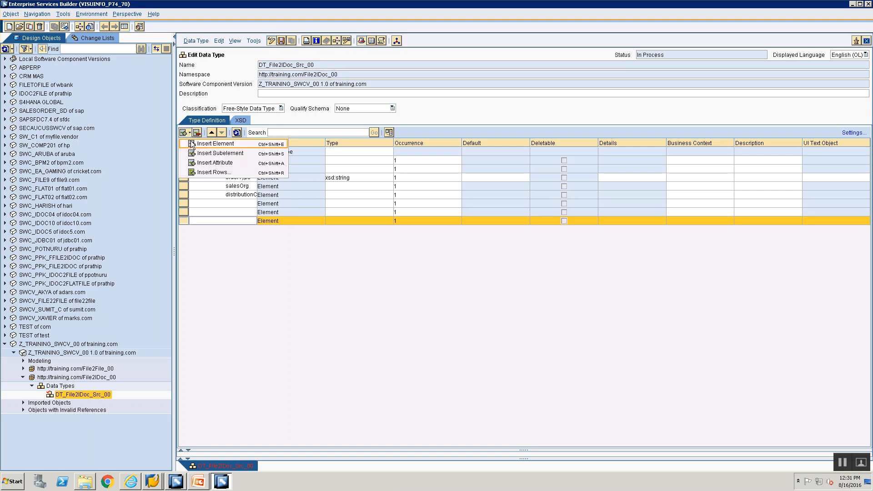
click(214, 144)
- Name the first two blank elements below distributionChannel division and ponumber
click(235, 206)
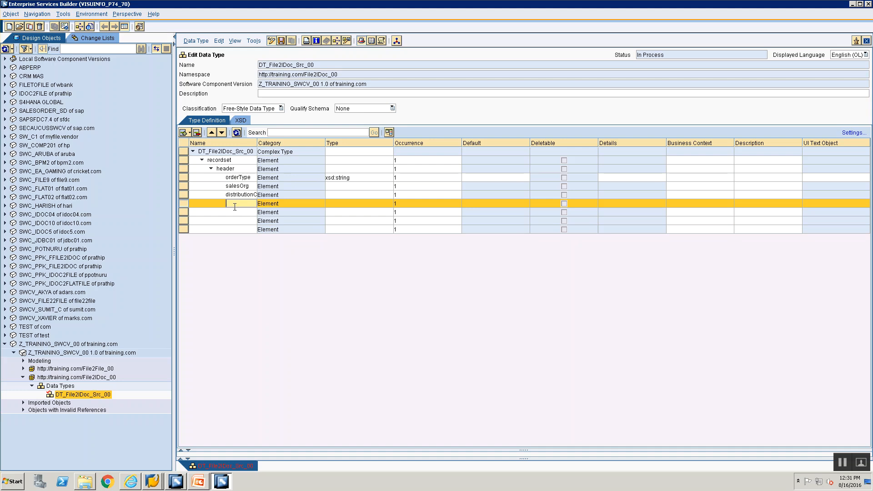
text(division)
click(237, 213)
text(ponumber)
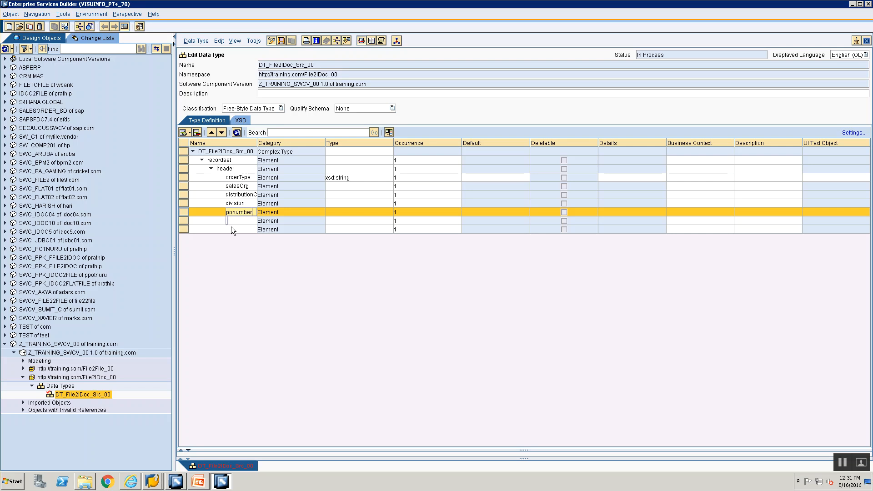
- Name the remaining two blank header elements soldToParty and shipToParty
click(231, 223)
text(soldto)
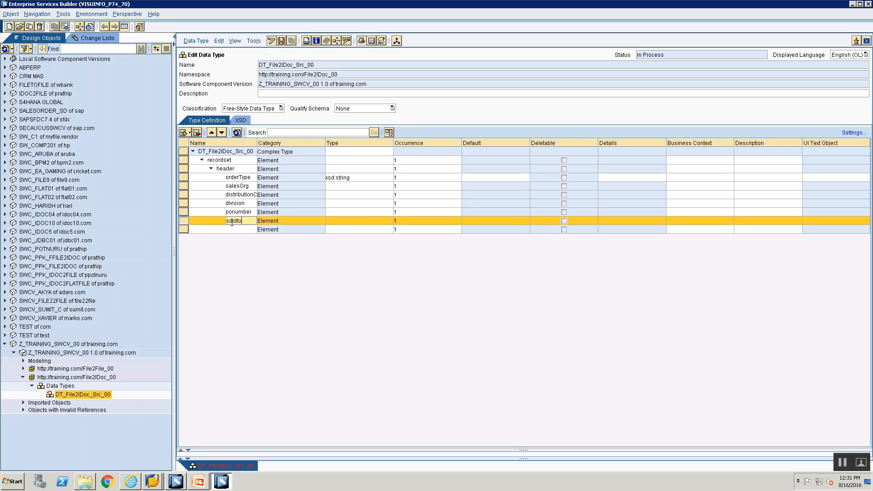
key(BackSpace)
key(BackSpace)
key(BackSpace)
key(BackSpace)
text(ToParty)
click(235, 226)
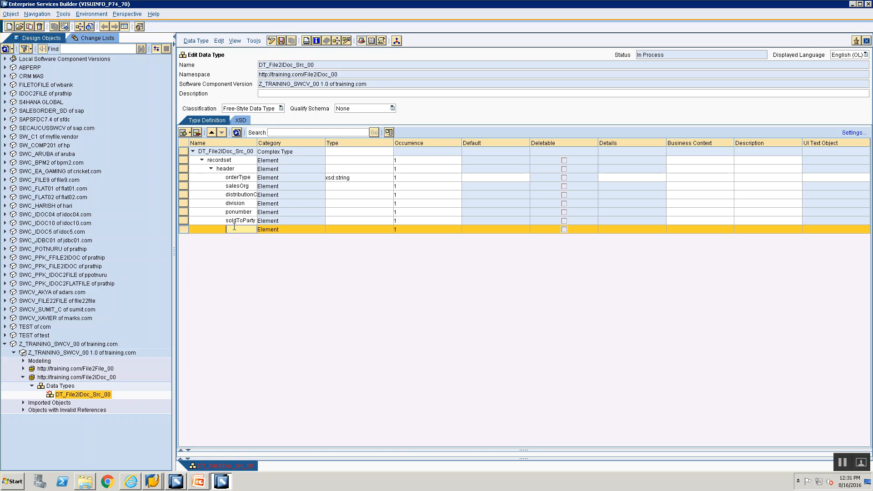
text(shipToParty)
- Set the type to xsd:string for salesOrg, distributionChannel, division, ponumber, soldToParty and shipToParty
drag(257, 141, 282, 142)
click(378, 179)
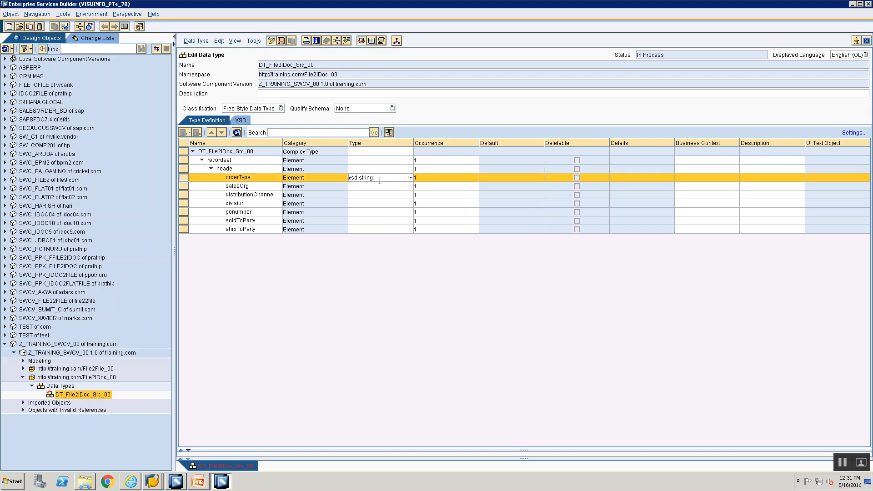
click(368, 187)
text(xsd:string)
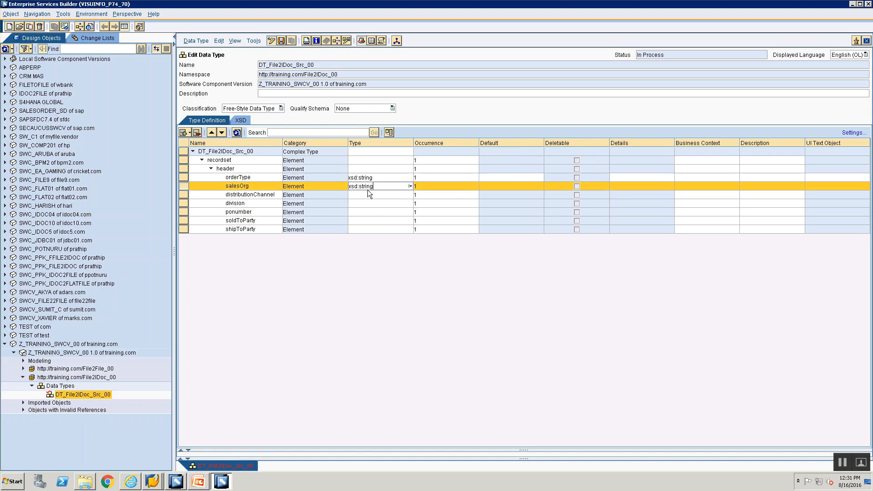
click(367, 193)
text(xsd:string)
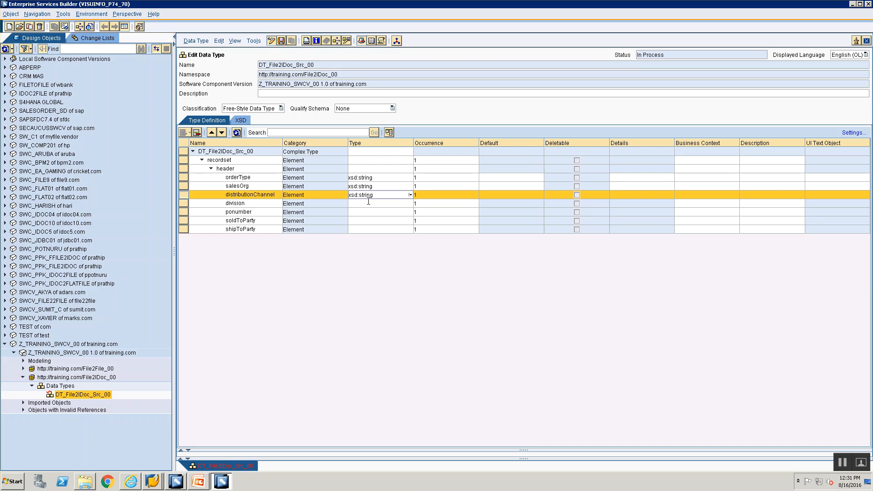
click(369, 204)
text(xsd:string)
click(369, 212)
text(xsd:string)
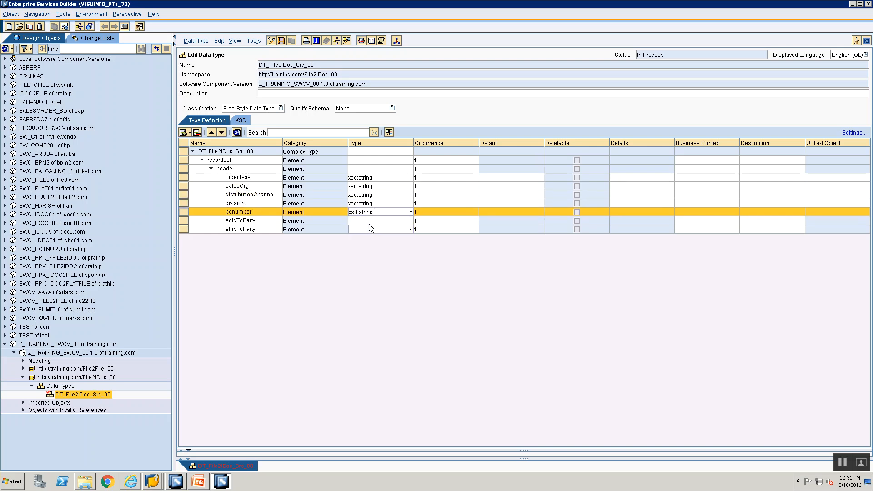
click(370, 221)
text(xsd:string)
click(367, 229)
text(xsd:string)
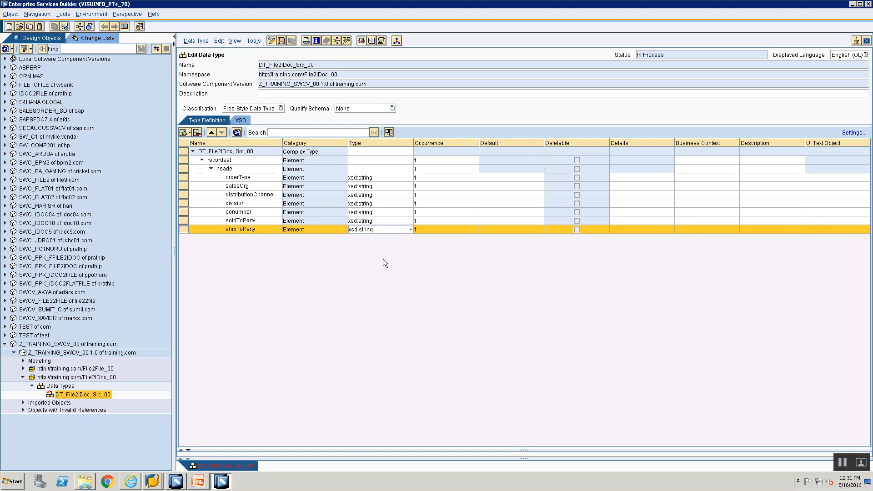
- Insert an element named item under recordset at the same level as header, checking the PowerPoint Input File slide
click(185, 170)
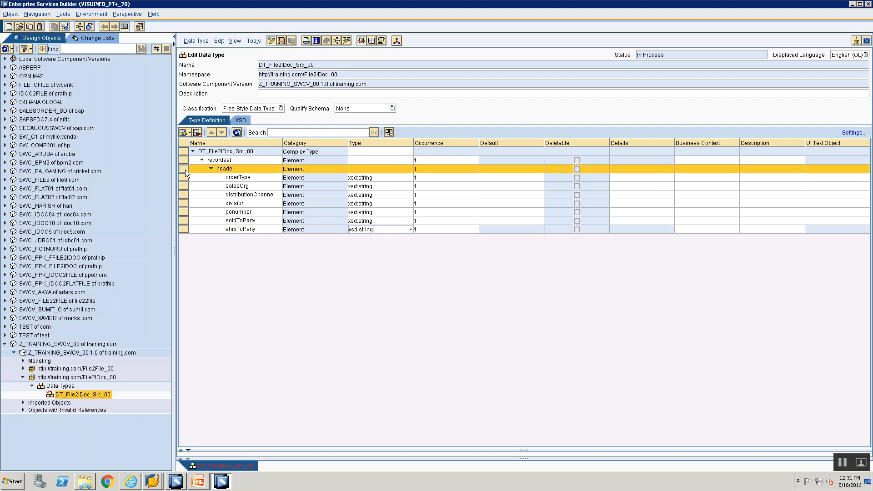
key(alt+Tab)
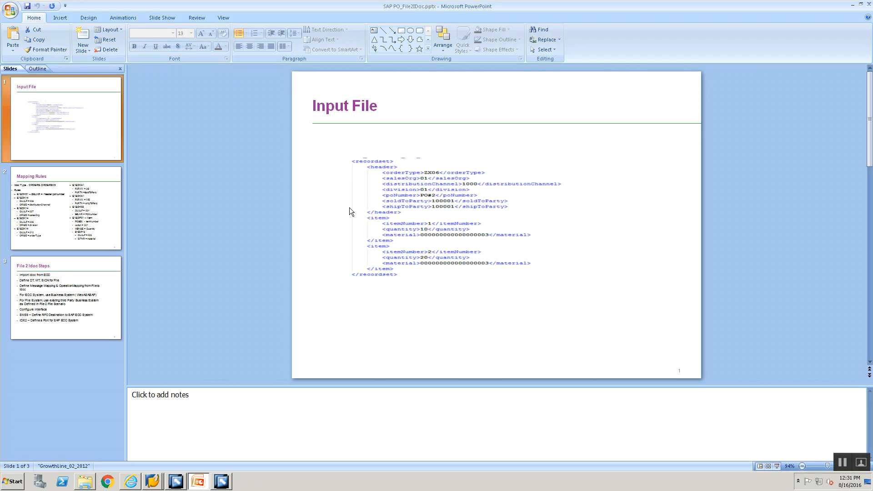
key(alt+Tab)
click(190, 133)
click(209, 151)
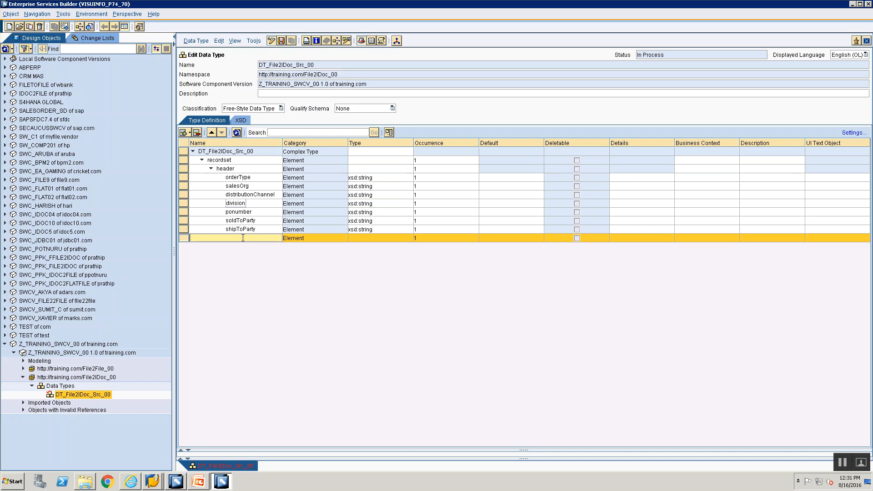
text(item)
key(Return)
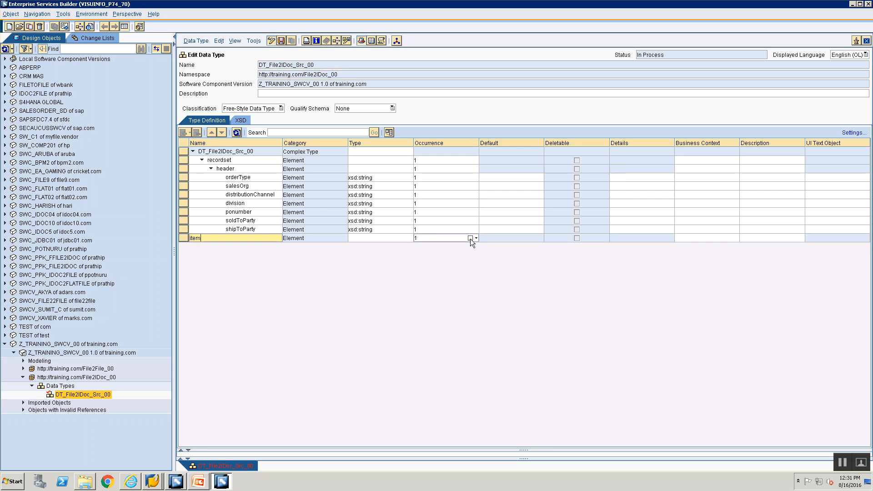
- Set the item element's occurrence to a maxOccurs of unbounded
click(471, 239)
click(516, 241)
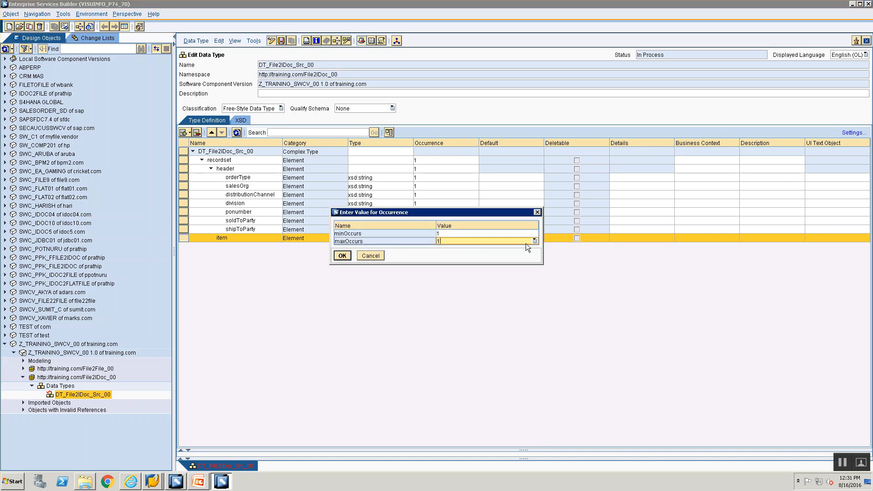
click(534, 241)
click(507, 255)
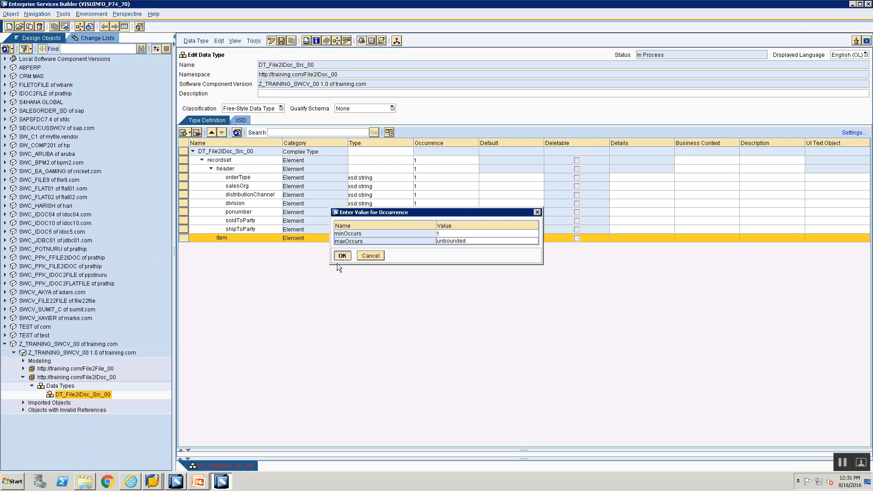
click(337, 257)
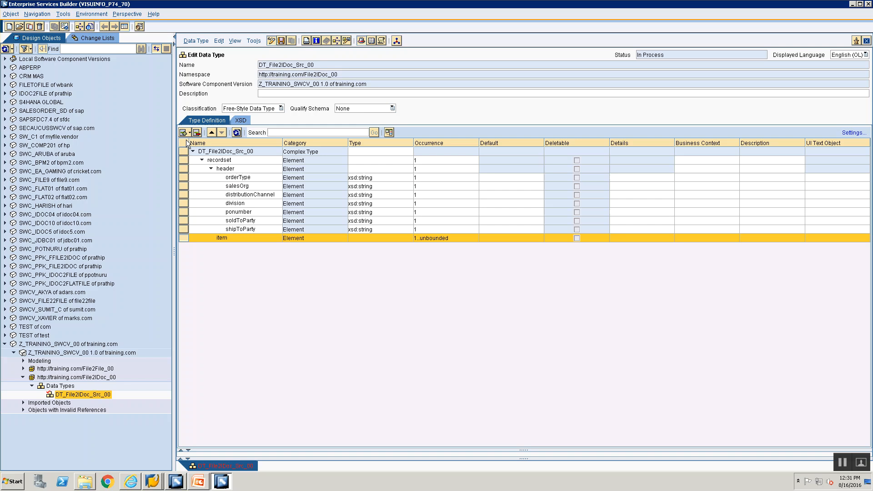
- Insert three blank child elements under item
key(alt+Tab)
key(alt+Tab)
click(189, 133)
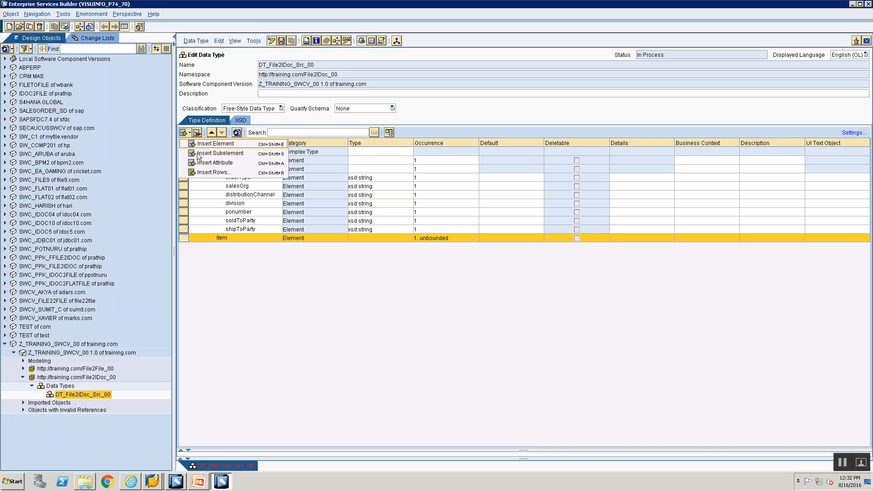
click(198, 154)
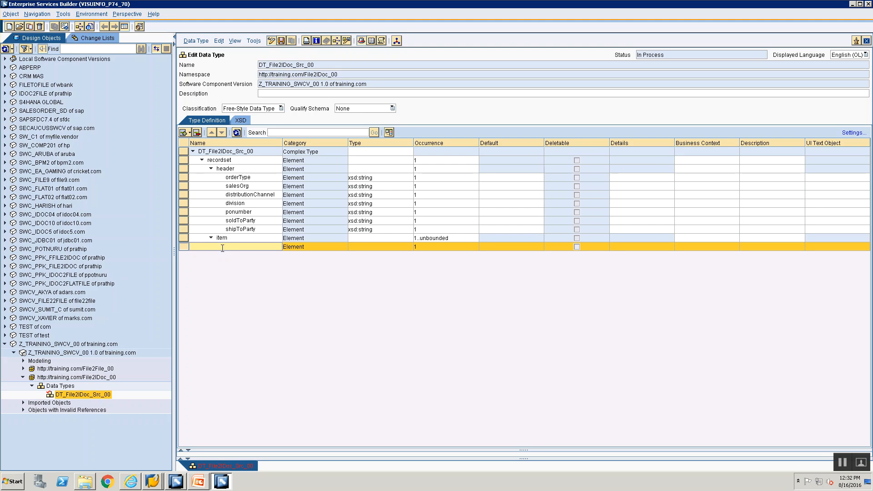
click(189, 133)
click(194, 144)
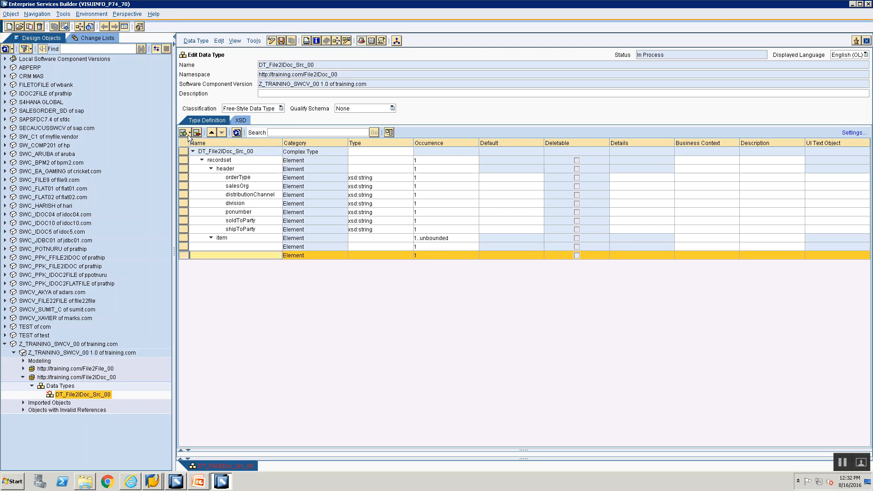
click(188, 133)
click(192, 144)
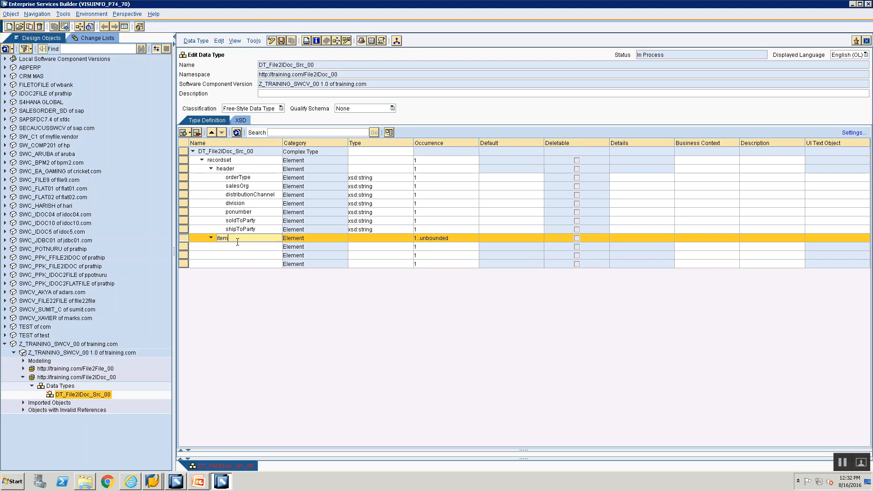
- Name the three blank elements under item itemNumber, quantity and materialNumber, in that order
click(242, 246)
text(itemNum)
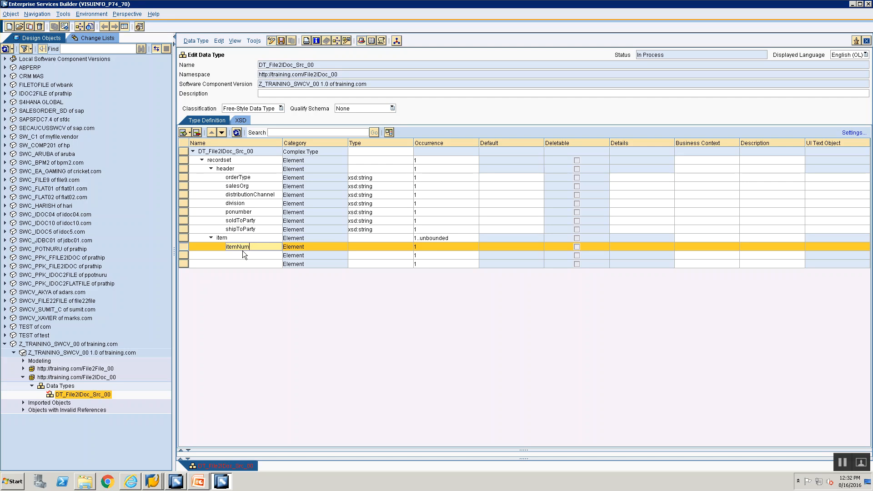
text(eer)
click(245, 258)
text(quanit)
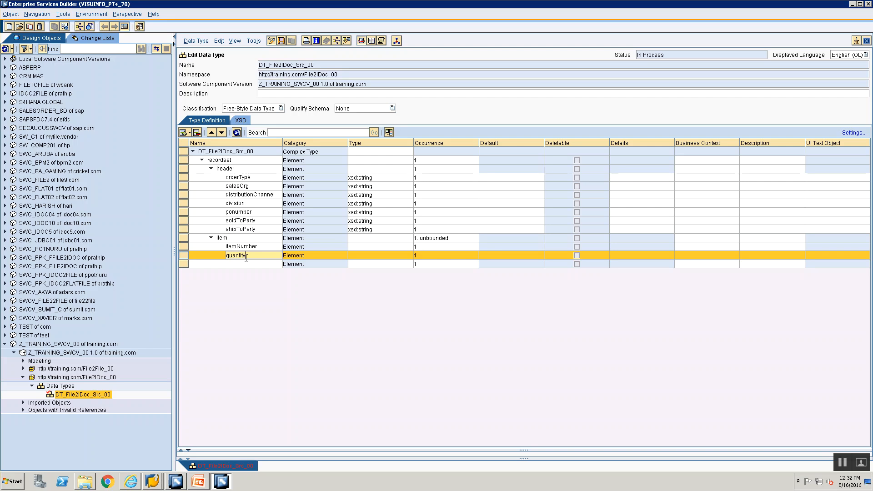
click(246, 263)
text(materialNumber)
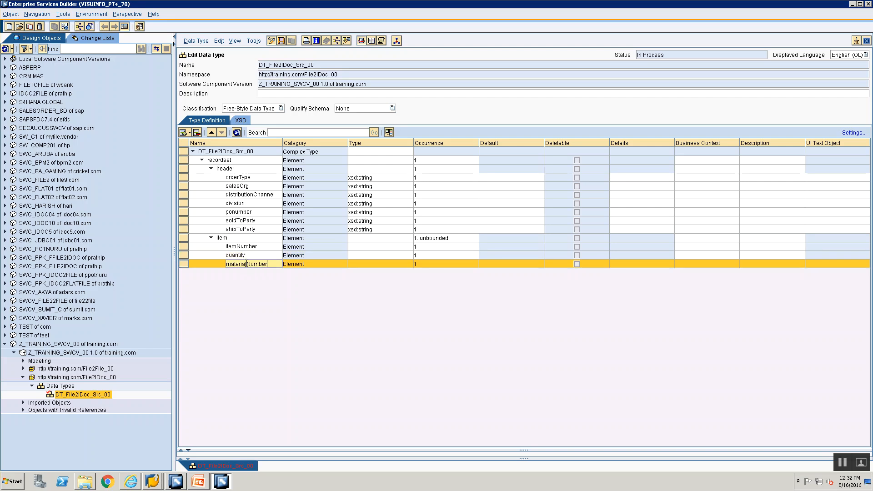
- Set the type to xsd:string for itemNumber, quantity and materialNumber, and save the data type
click(375, 229)
key(ctrl+c)
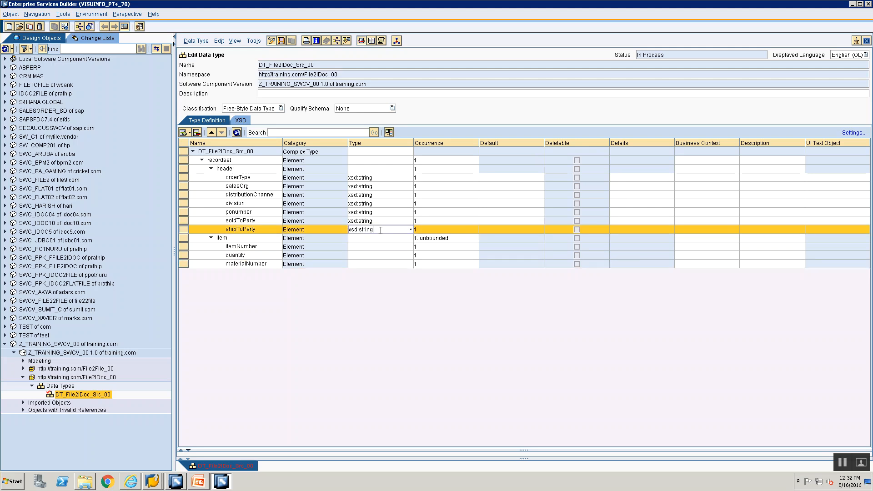
click(386, 247)
key(ctrl+v)
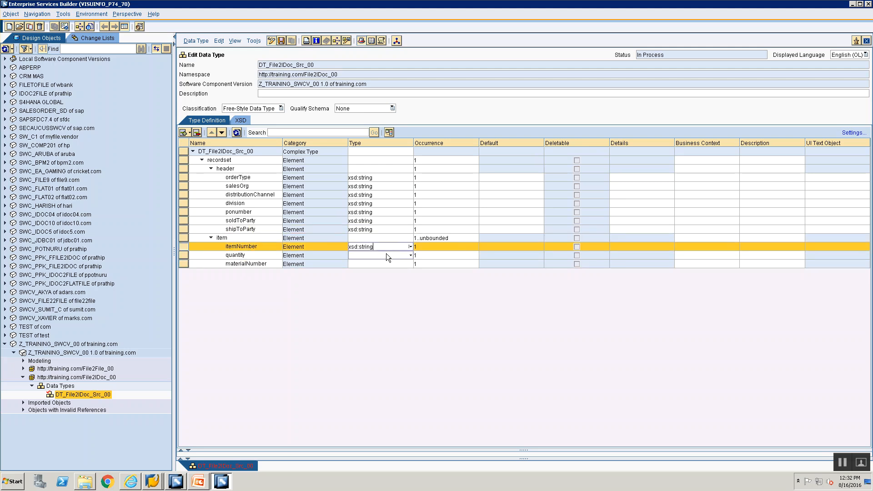
click(387, 255)
key(ctrl+v)
click(369, 266)
key(ctrl+v)
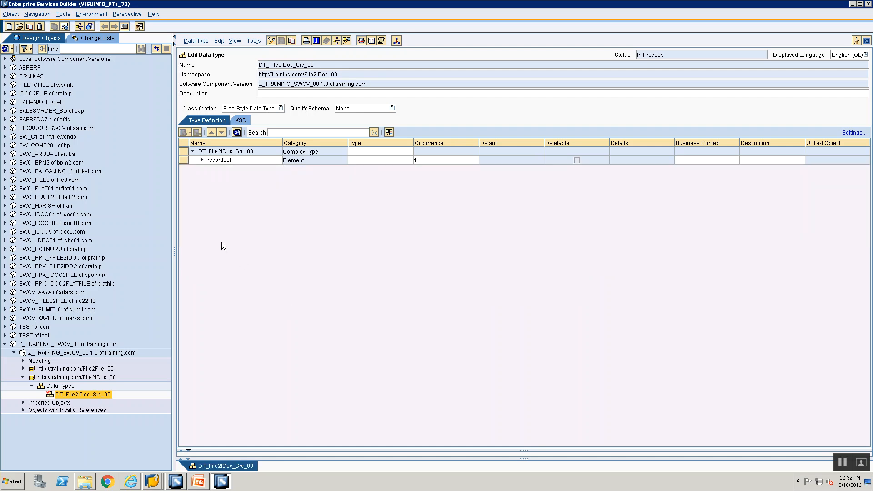
- Expand recordset, header and item to review the data type structure, and check the File 2 Idoc Steps slide in PowerPoint
click(202, 160)
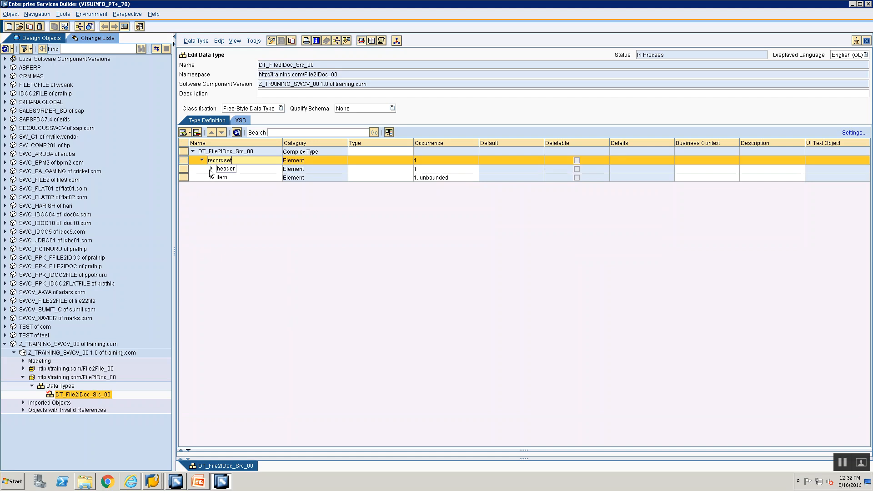
click(211, 170)
click(212, 169)
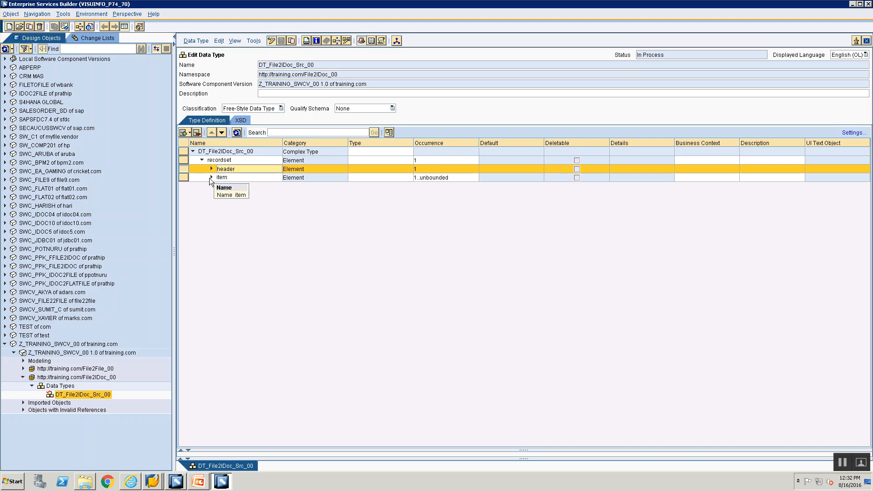
click(210, 178)
click(207, 169)
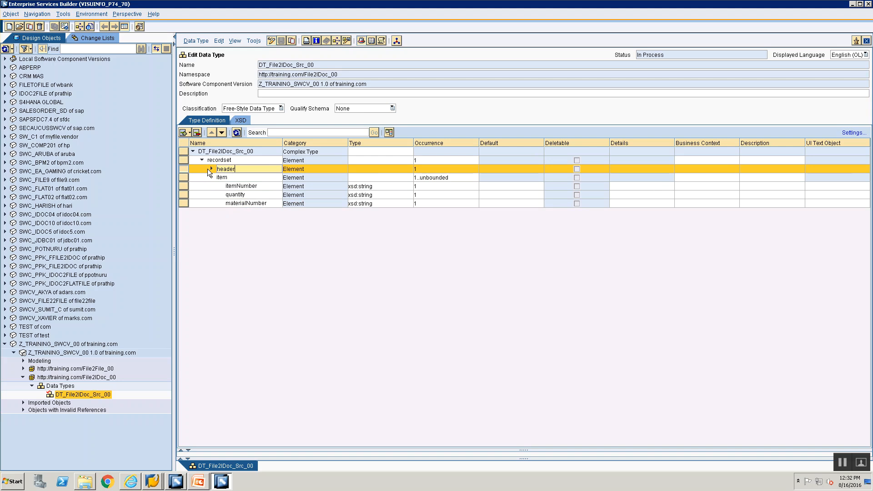
click(211, 169)
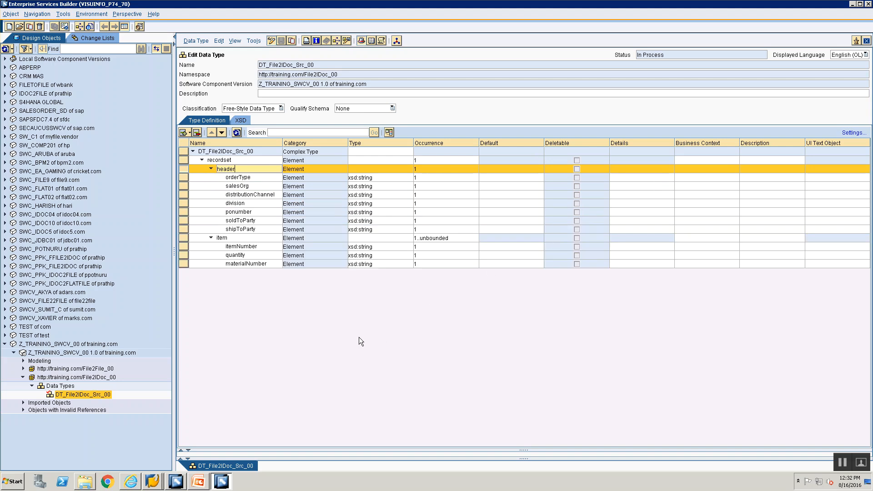
key(alt+Tab)
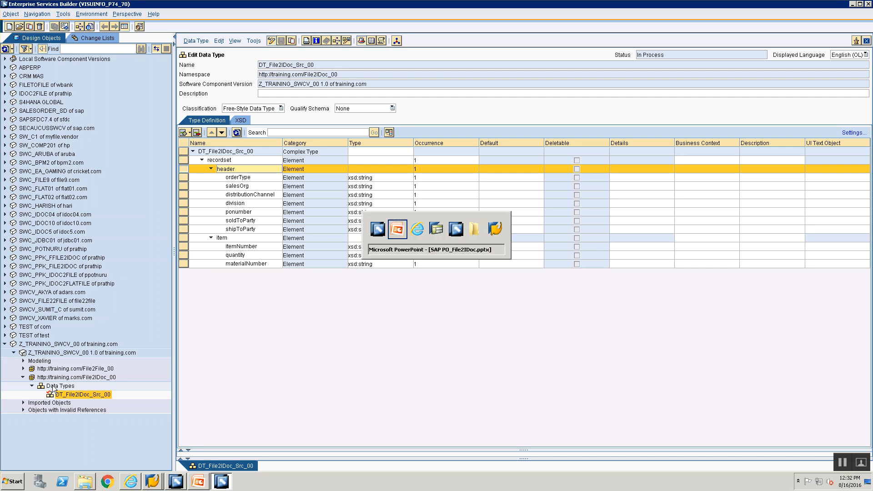
click(62, 312)
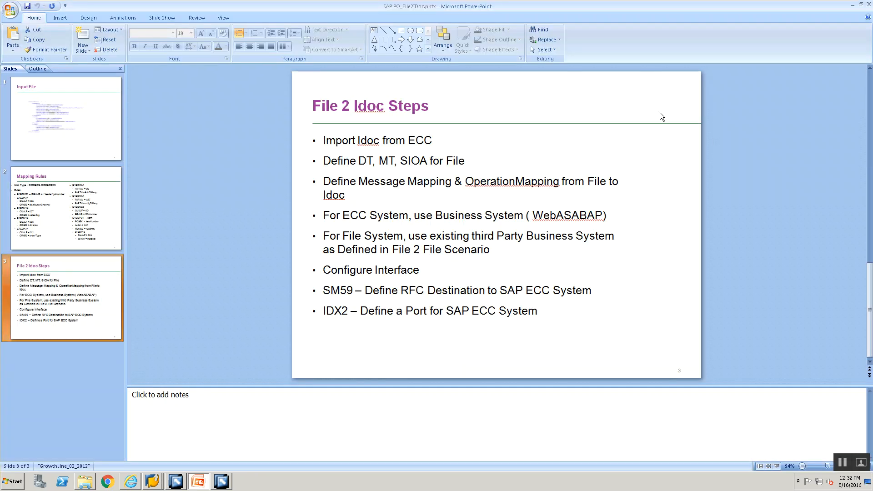
key(alt+Tab)
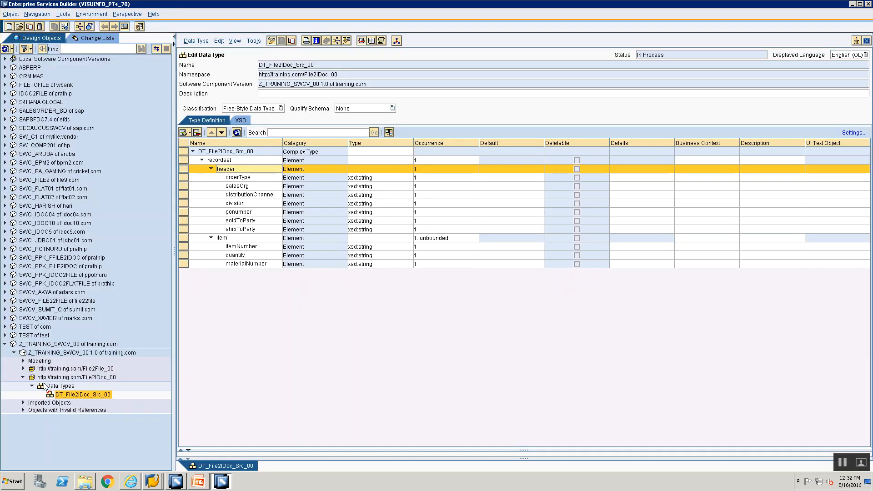
right_click(60, 387)
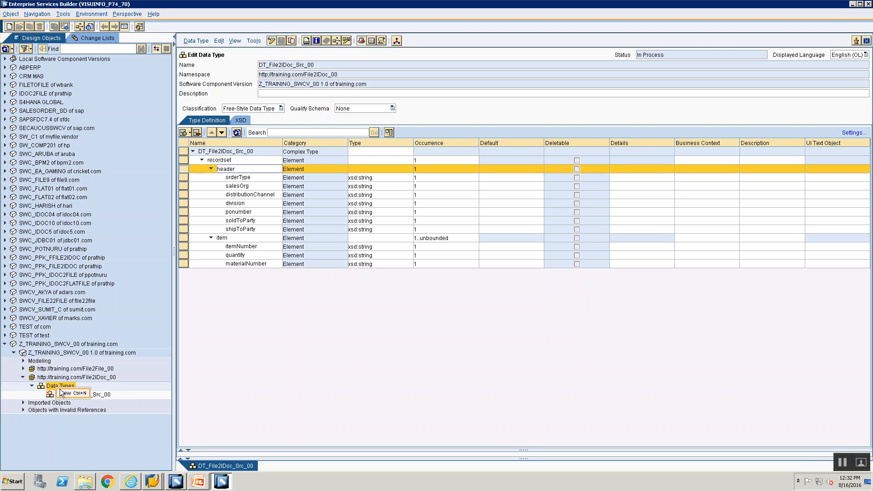
key(Escape)
key(Down)
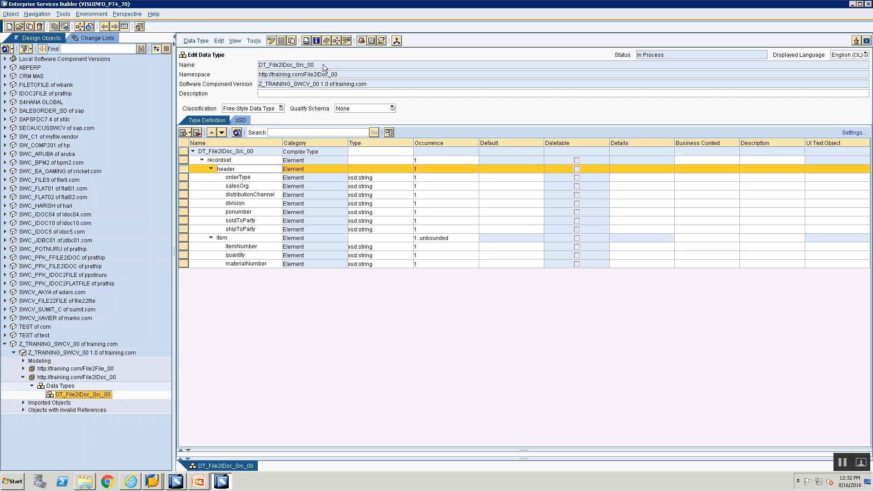
right_click(45, 387)
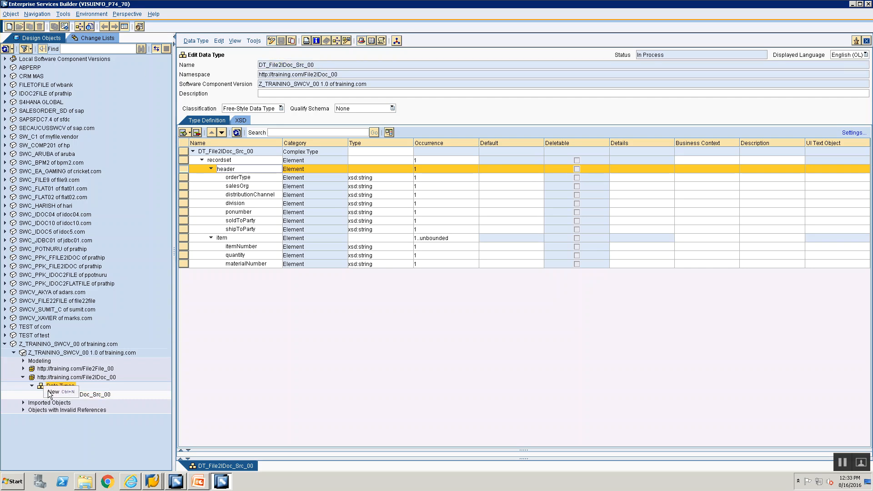
click(52, 391)
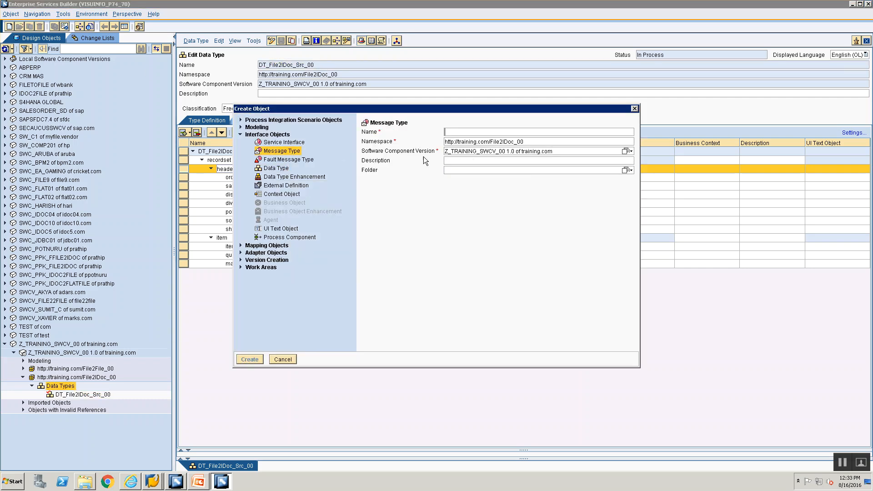
text(DT_File2IDoc_Src_00)
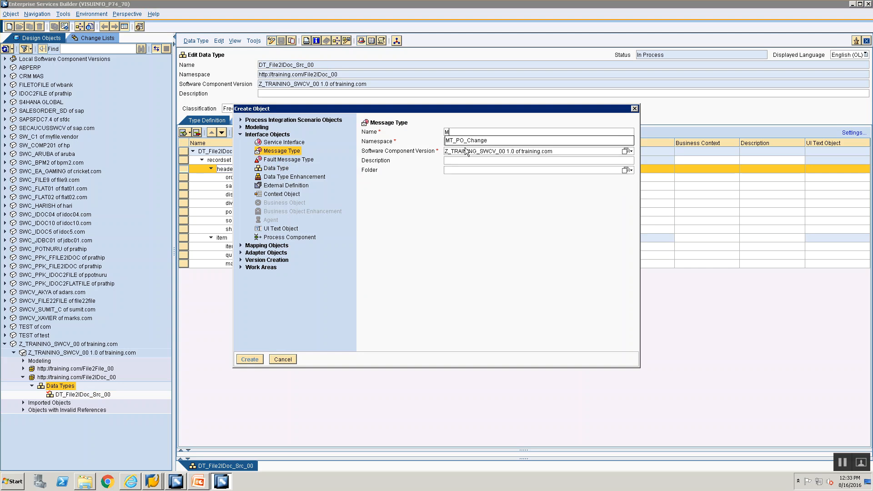
key(Home)
key(Delete)
text(M)
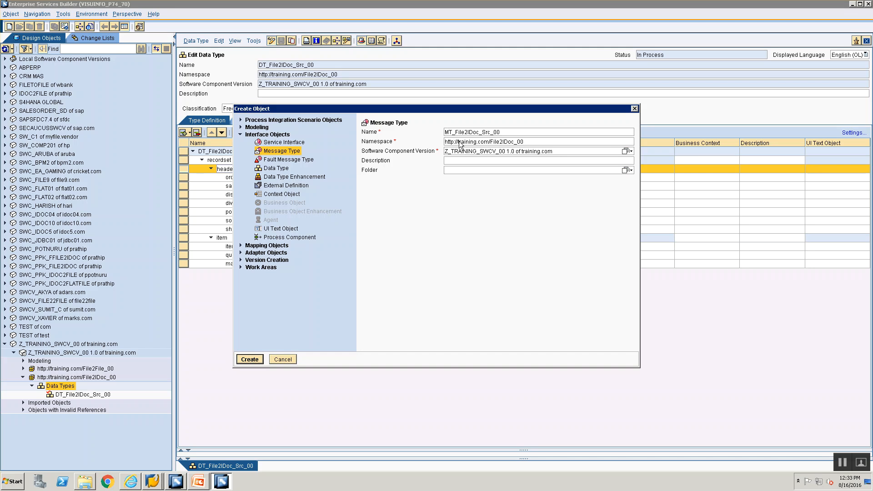
click(273, 152)
click(260, 358)
- Assign data type DT_File2IDoc_Src_00 to the message type, expand its recordset element and save the message type
click(75, 395)
drag(74, 395, 708, 201)
drag(842, 118, 847, 120)
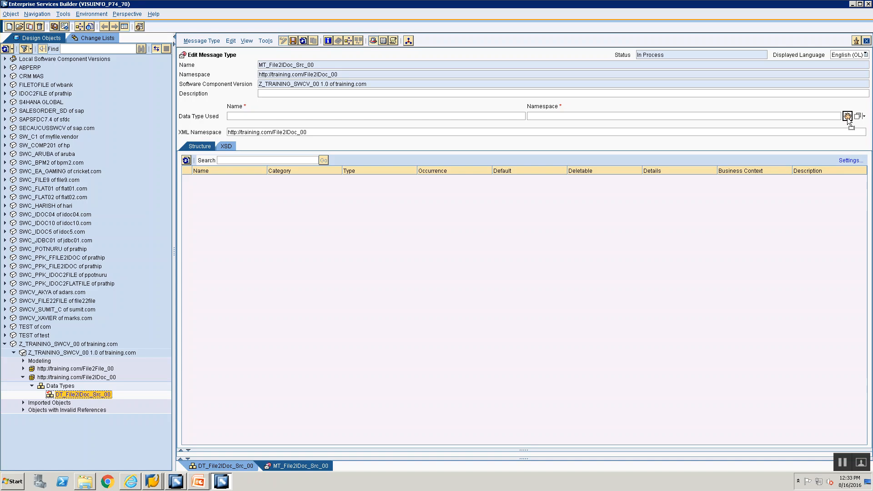
mouse_move(847, 120)
mouse_down()
mouse_move(850, 136)
mouse_move(834, 117)
mouse_move(848, 119)
mouse_up()
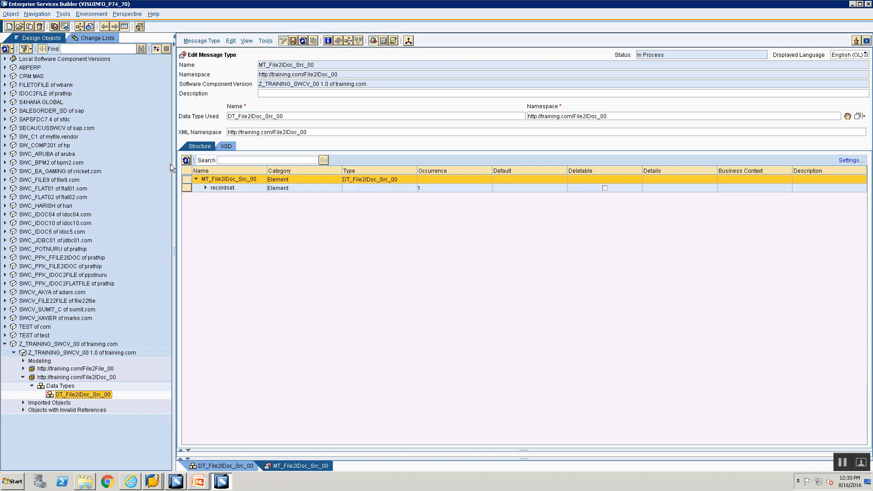
click(205, 187)
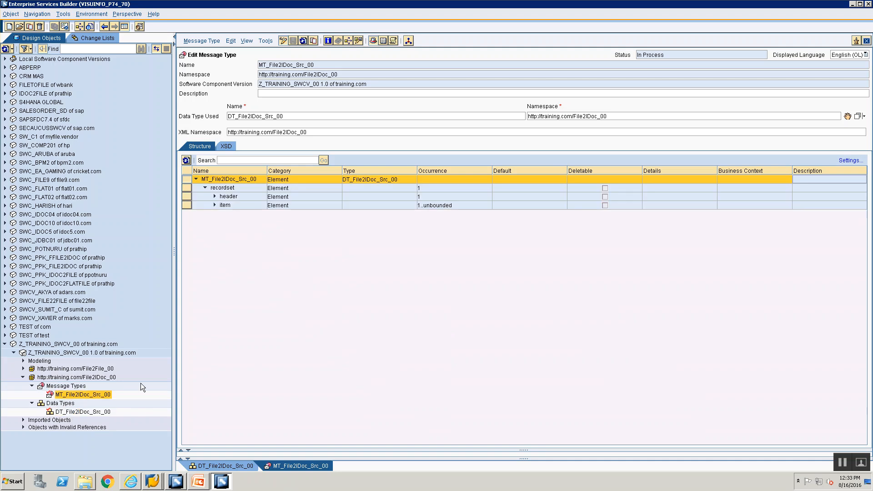
key(alt+Tab)
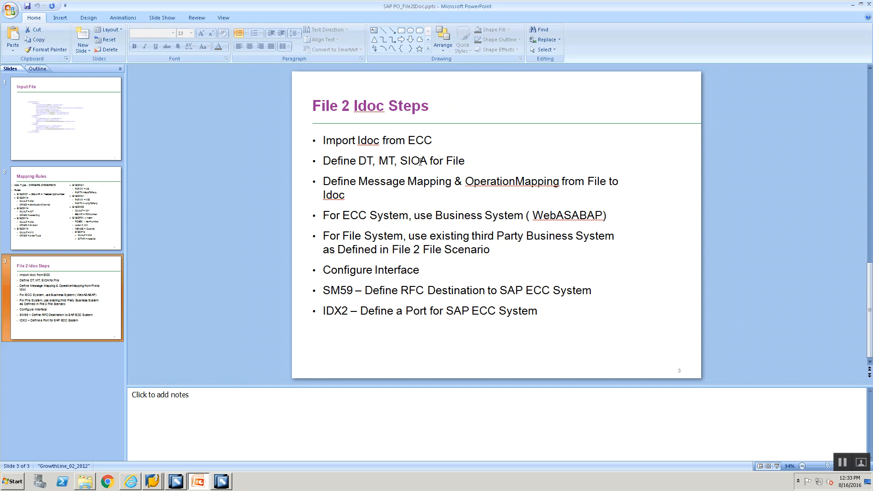
key(alt+Tab)
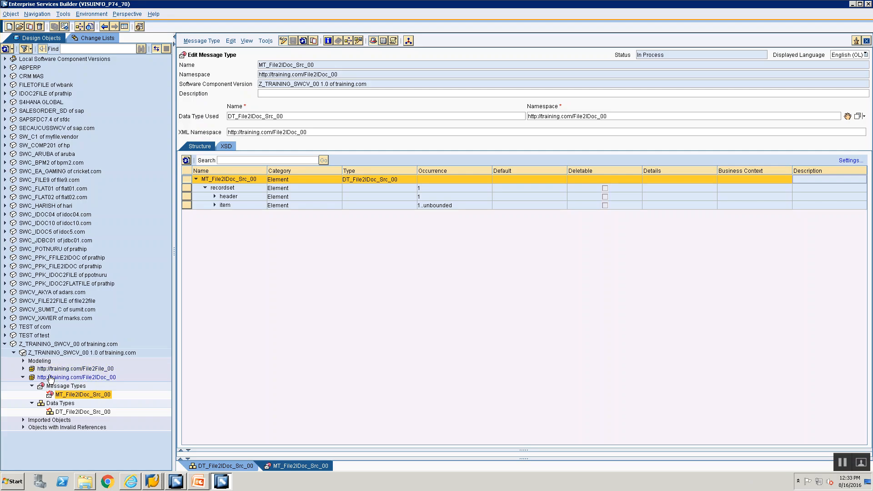
click(53, 379)
right_click(55, 379)
click(60, 389)
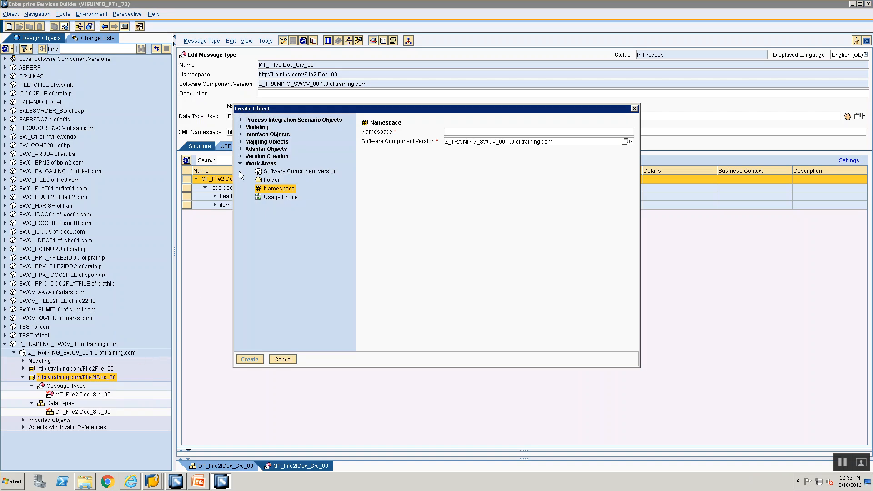
click(241, 135)
click(254, 142)
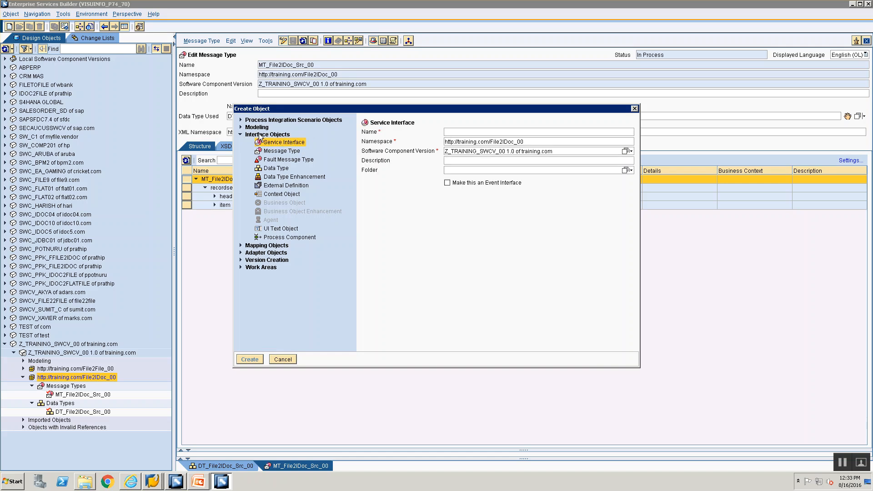
- Name the new service interface SIOA_File2IDoc_Src_00 and create it
text(SIOA)
key(BackSpace)
key(BackSpace)
key(BackSpace)
key(BackSpace)
text(DT_File2IDoc_Src_00)
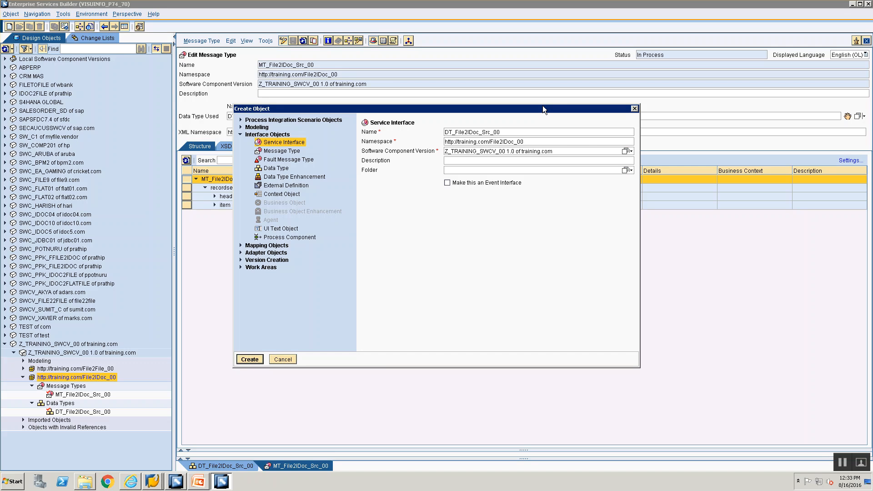
key(Home)
key(Delete)
key(Delete)
text(SIOA)
click(240, 357)
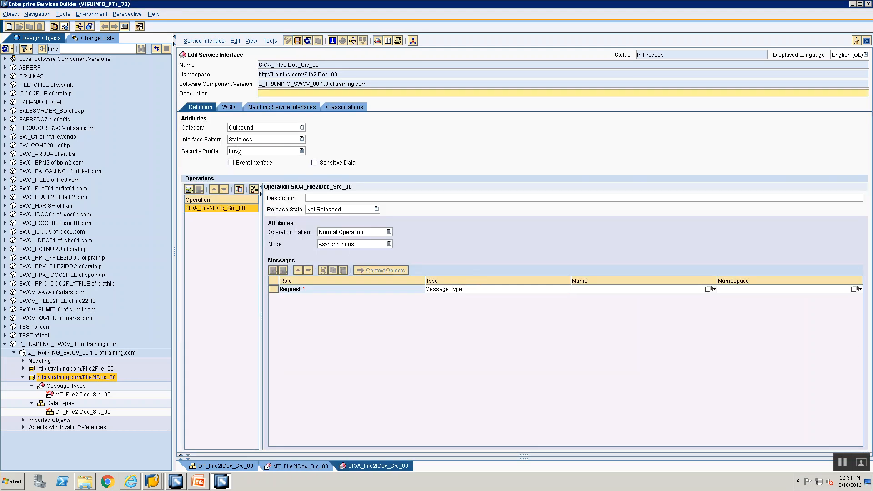
- Assign message type MT_File2IDoc_Src_00 as the request message of service interface SIOA_File2IDoc_Src_00, save the interface and close it
click(250, 128)
click(249, 129)
click(248, 129)
click(249, 129)
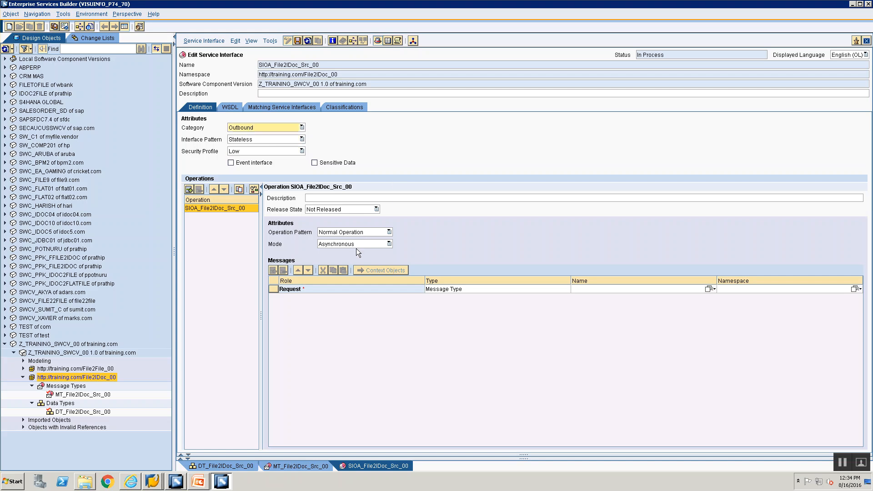
click(81, 396)
drag(81, 395, 832, 290)
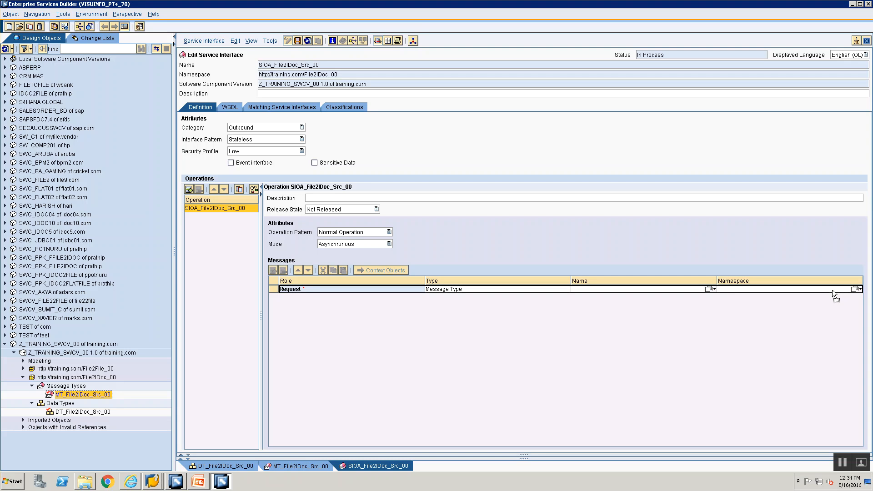
drag(833, 290, 833, 290)
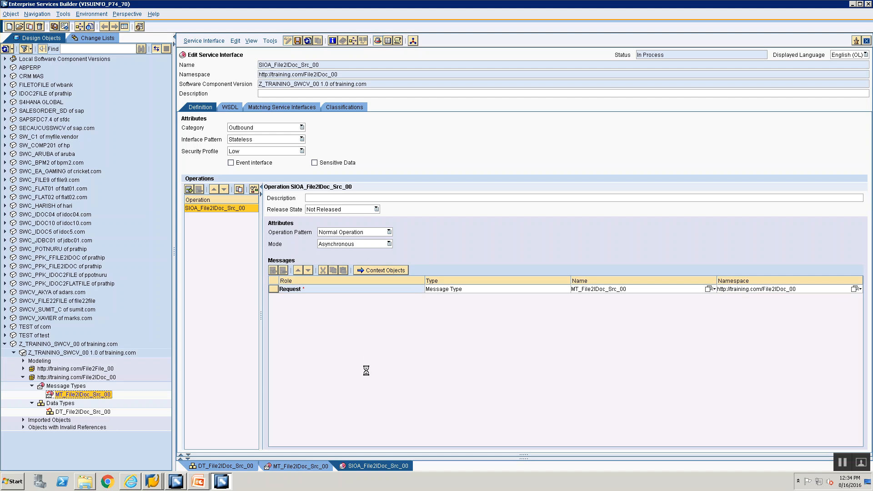
click(298, 41)
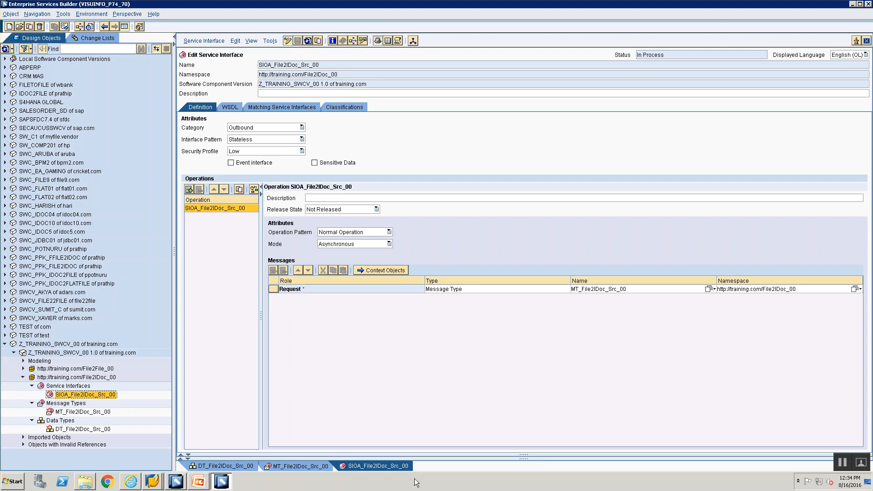
click(867, 41)
- Check the File 2 Idoc Steps slide in PowerPoint and expand the imported IDocs under Z_TRAINING_SWCV_00 1.0 in Enterprise Services Builder
key(alt+Tab)
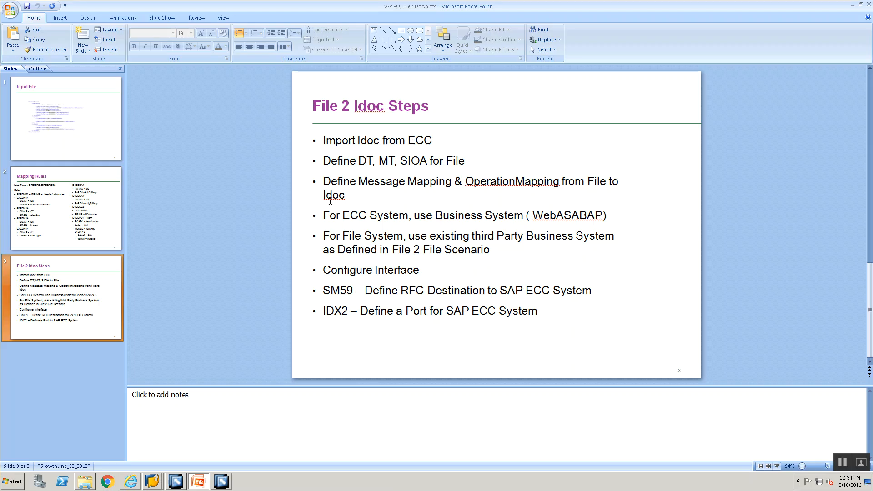
key(alt+Tab)
click(23, 437)
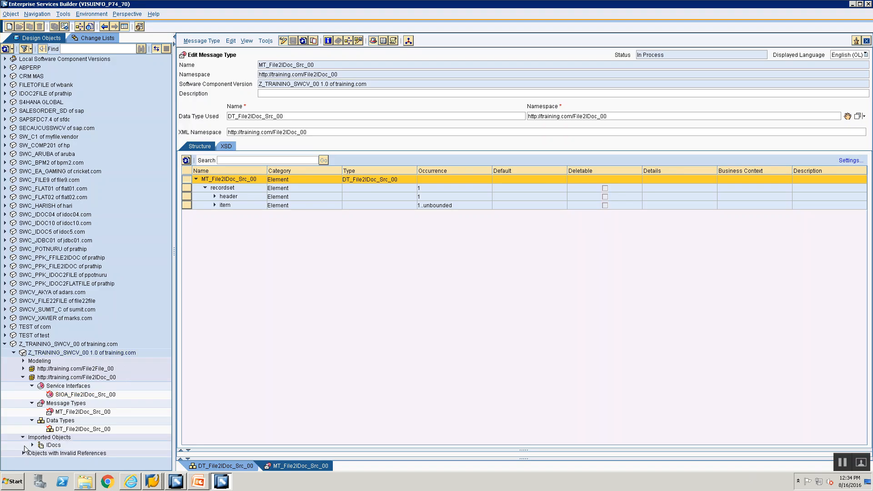
key(alt+Tab)
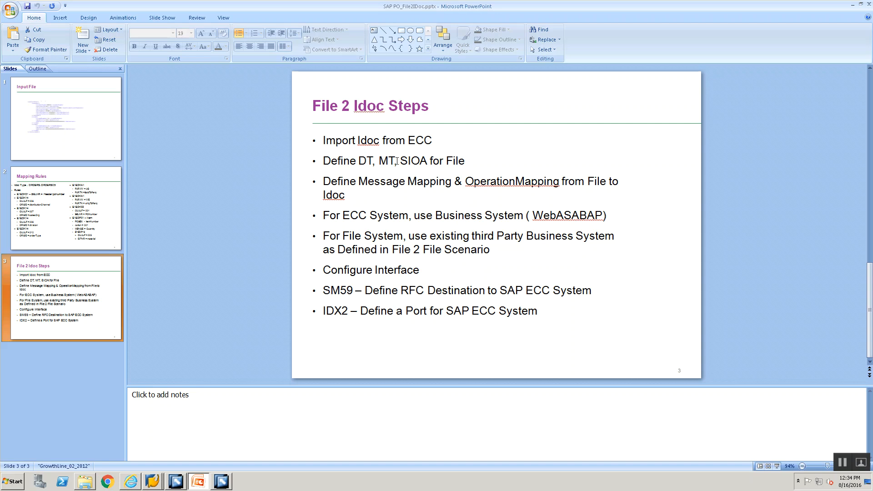
key(alt+Tab)
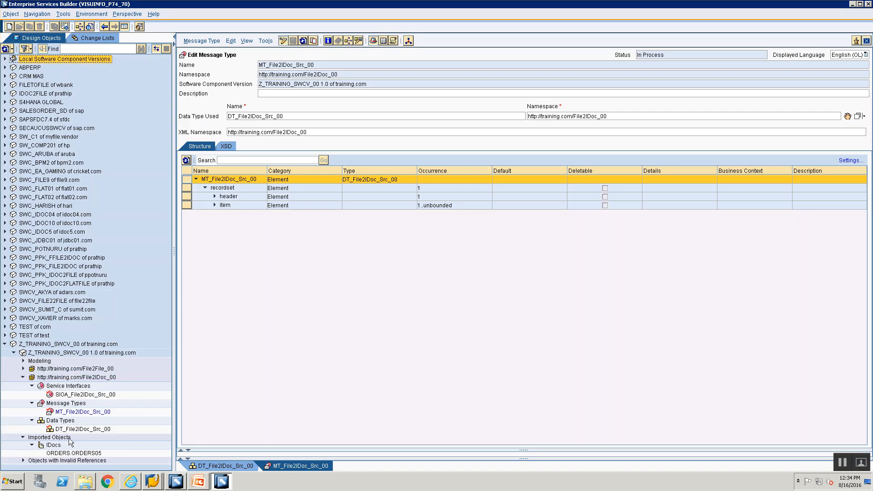
- Activate the open standard change list of software component version Z_TRAINING_SWCV_00 1.0
click(77, 38)
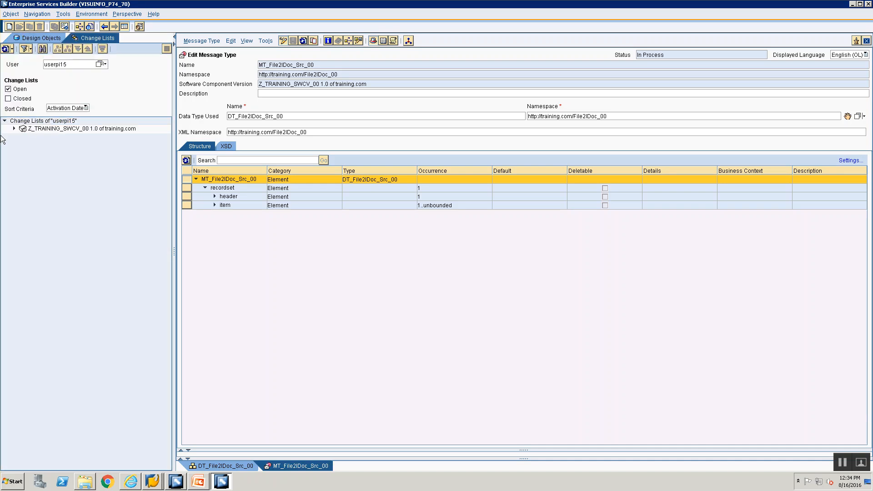
click(14, 128)
right_click(73, 137)
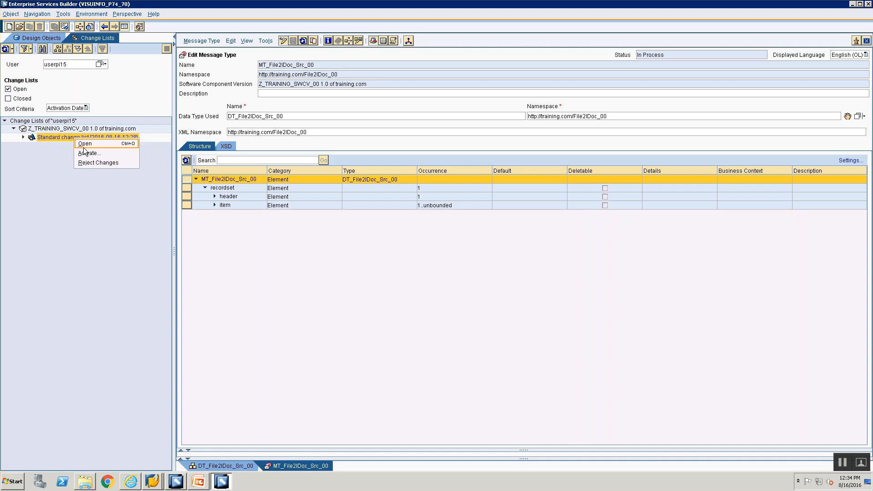
click(86, 153)
click(342, 328)
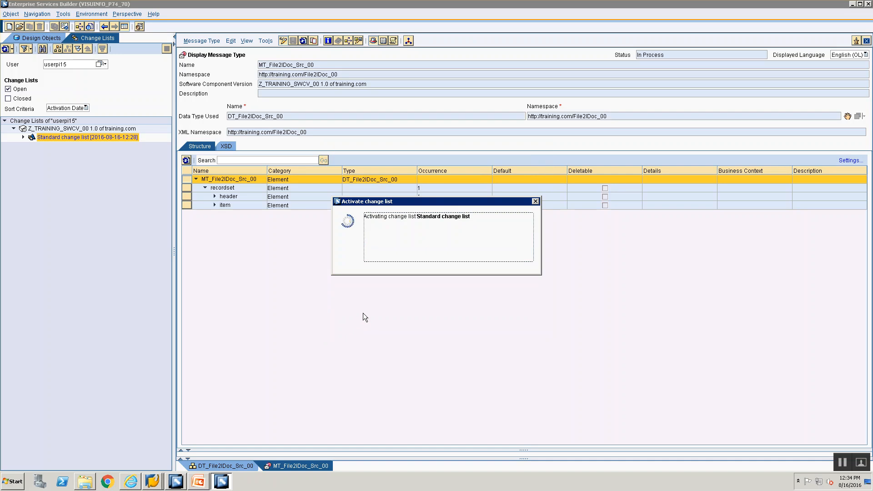
click(365, 271)
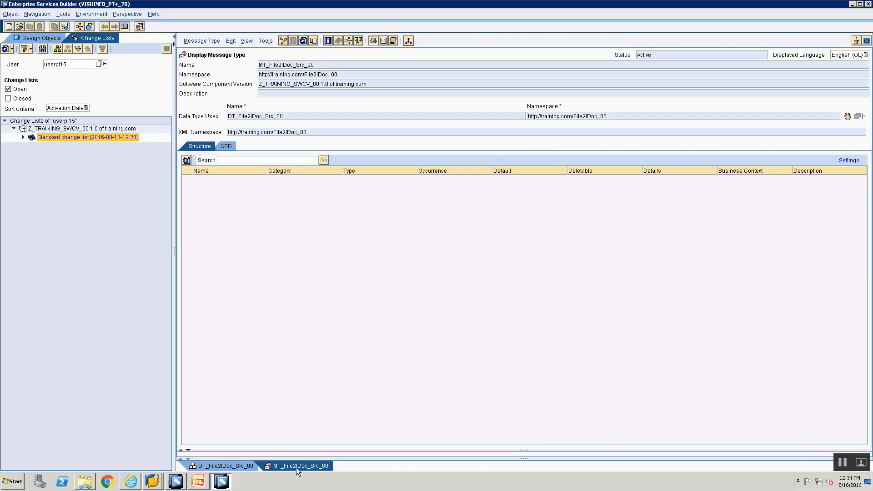
- Close all open object editors and return to the design objects tree
right_click(294, 466)
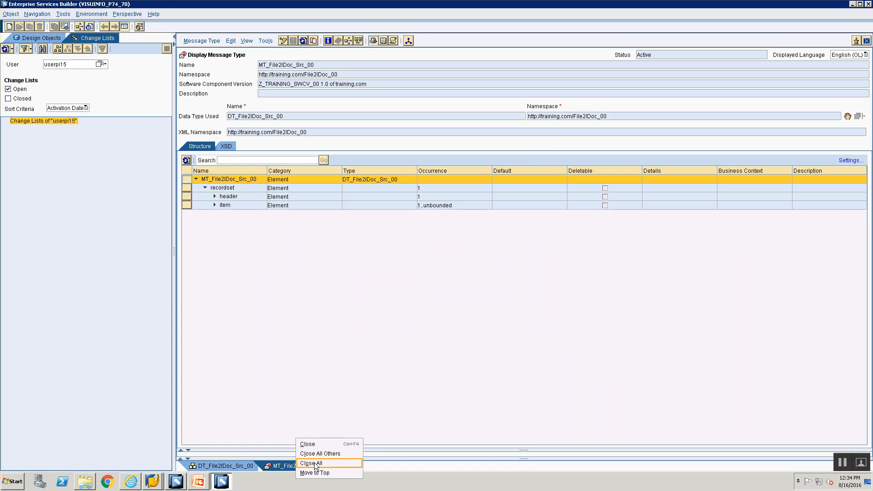
click(311, 462)
click(33, 41)
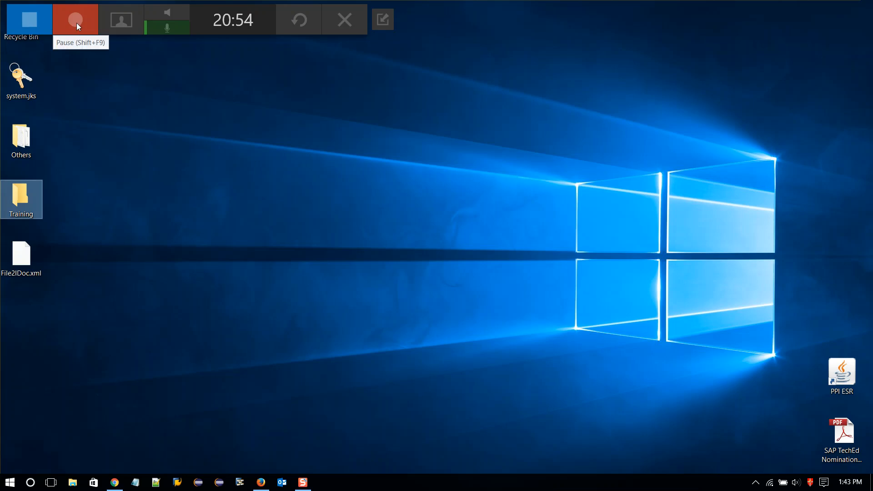
click(76, 23)
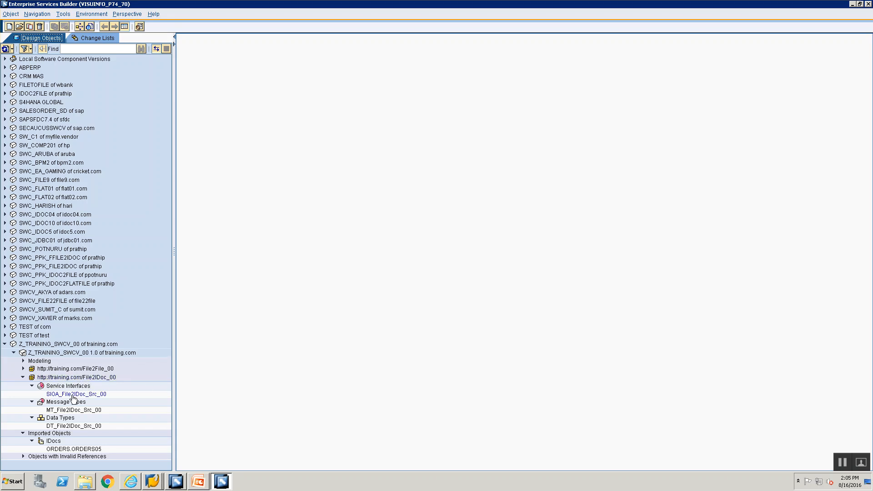
- Review the Mapping Rules slide for IDoc type ORDERS.ORDERS05 in PowerPoint and return to Enterprise Services Builder
click(191, 481)
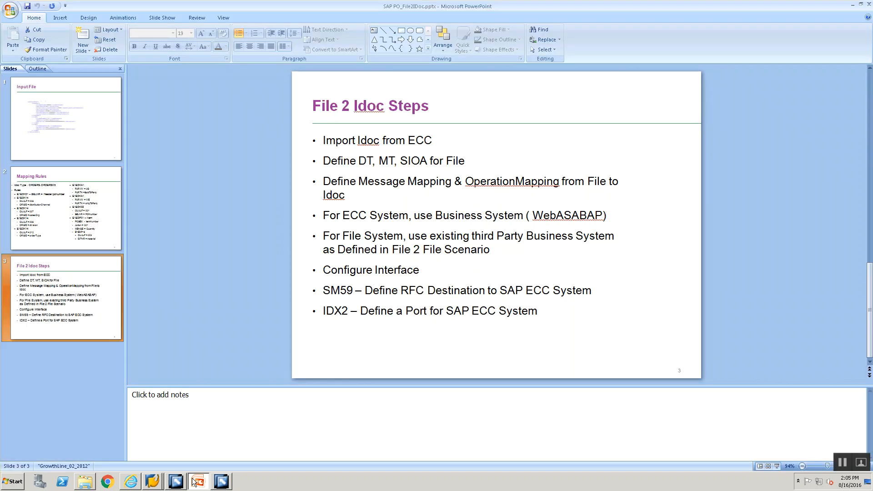
click(85, 224)
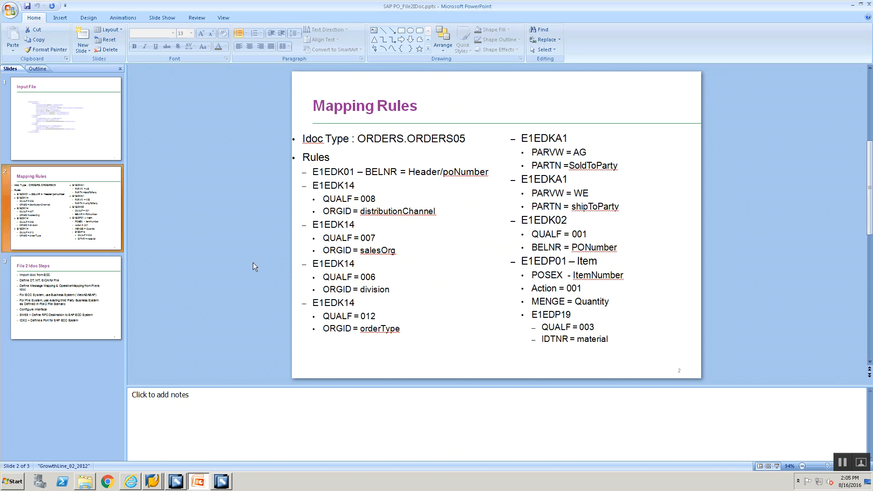
key(alt+Tab)
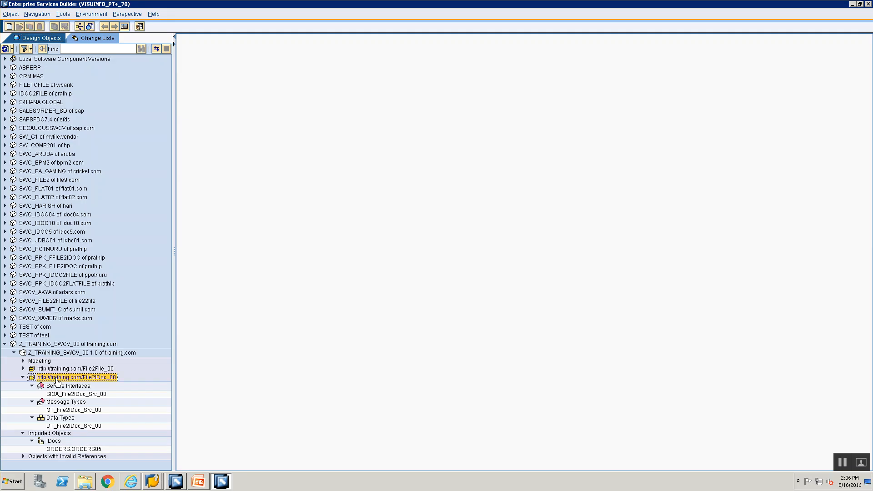
right_click(57, 379)
click(66, 384)
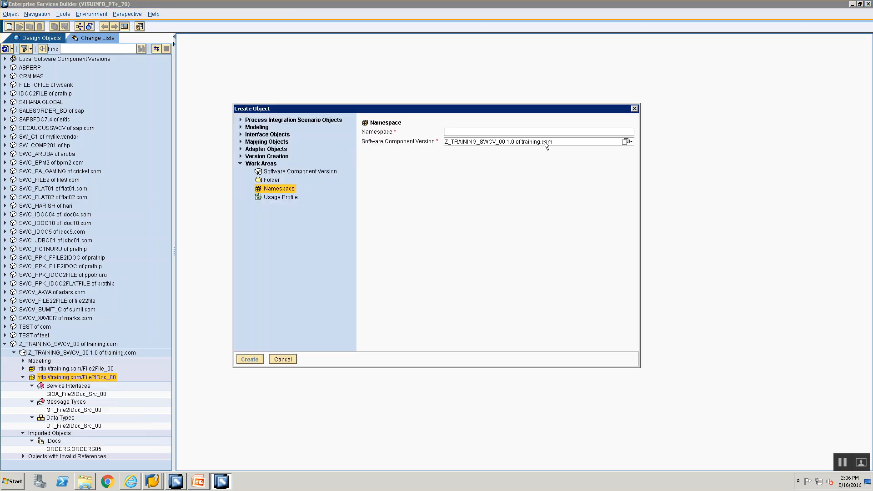
click(241, 142)
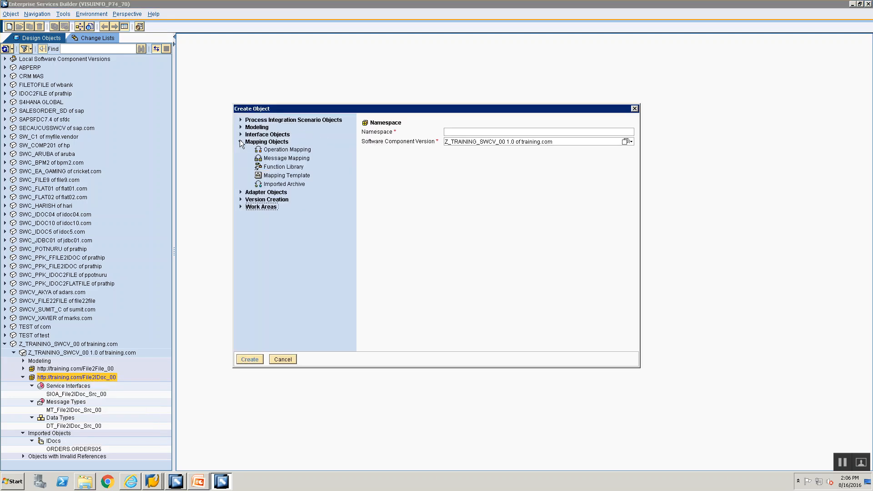
click(265, 159)
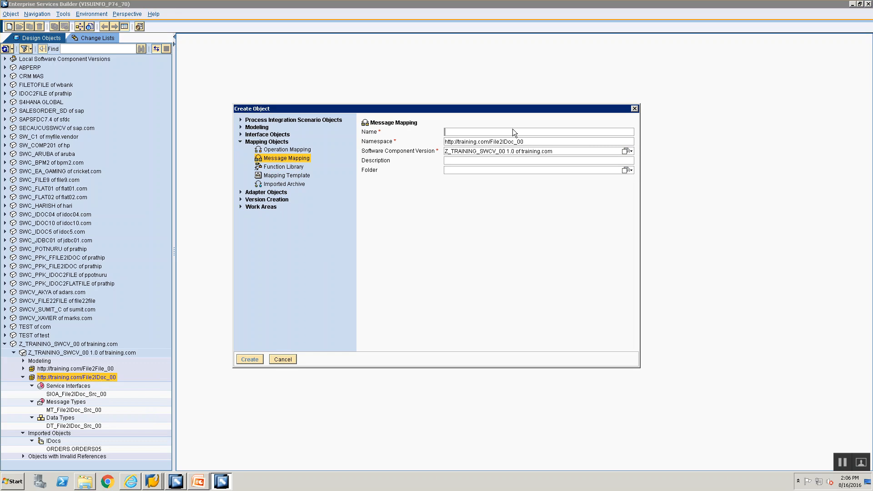
text(mm)
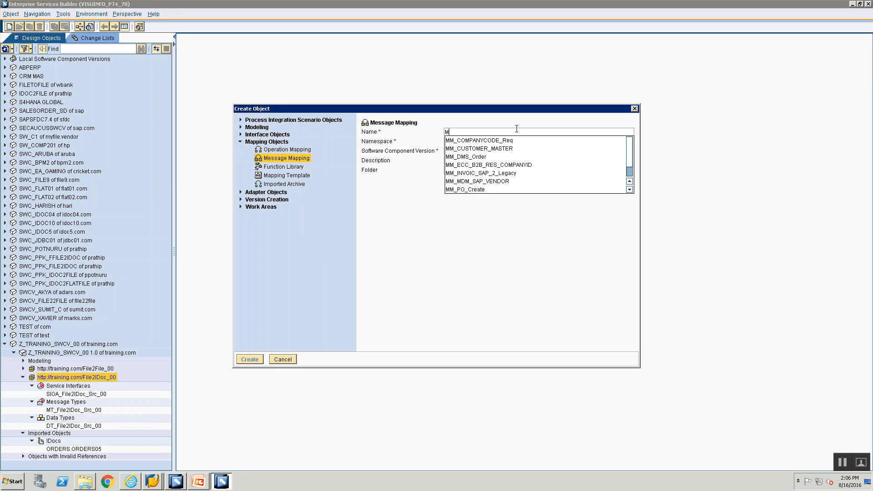
key(BackSpace)
key(BackSpace)
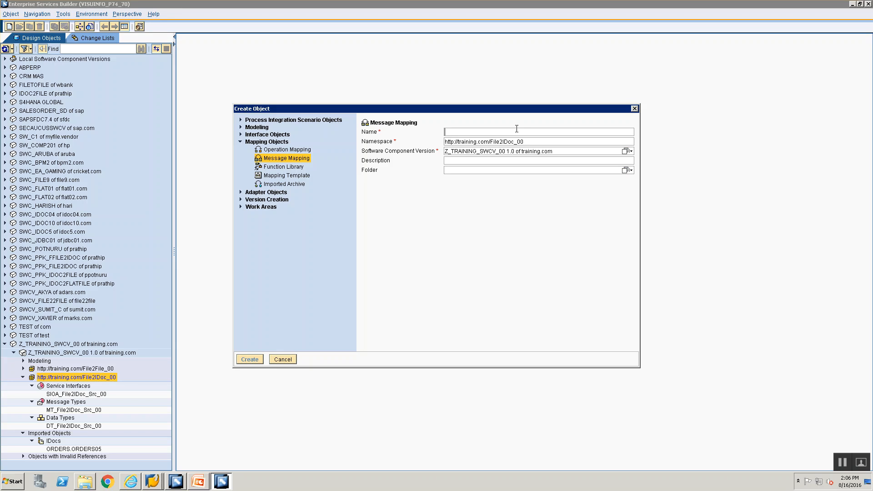
text(MM_File2IDoc_00)
click(245, 360)
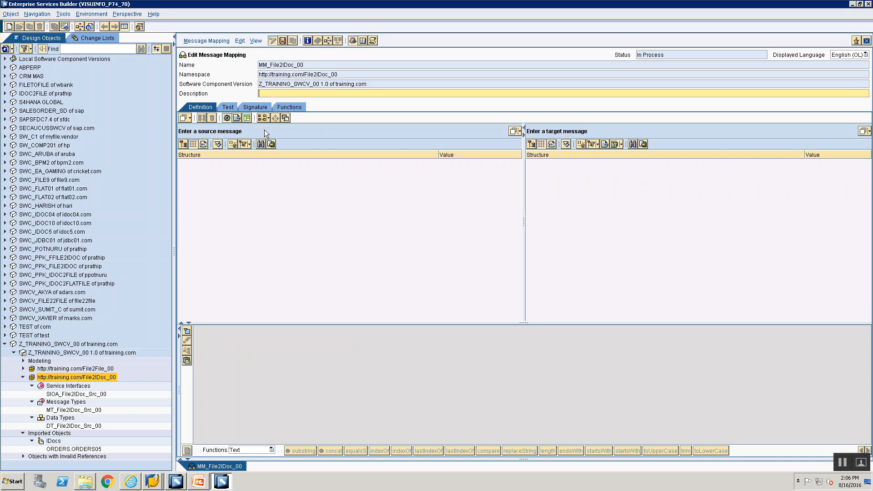
- Assign message type MT_File2IDoc_Src_00 as the source message of the mapping
click(69, 412)
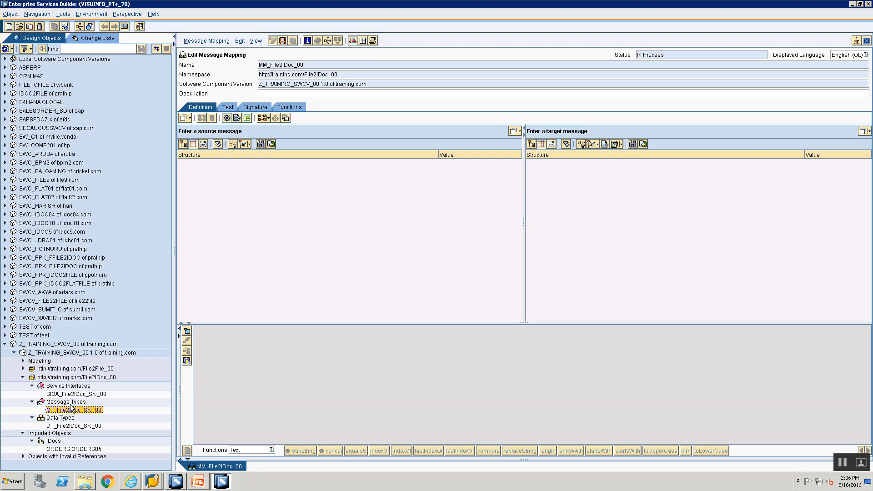
drag(266, 224, 305, 130)
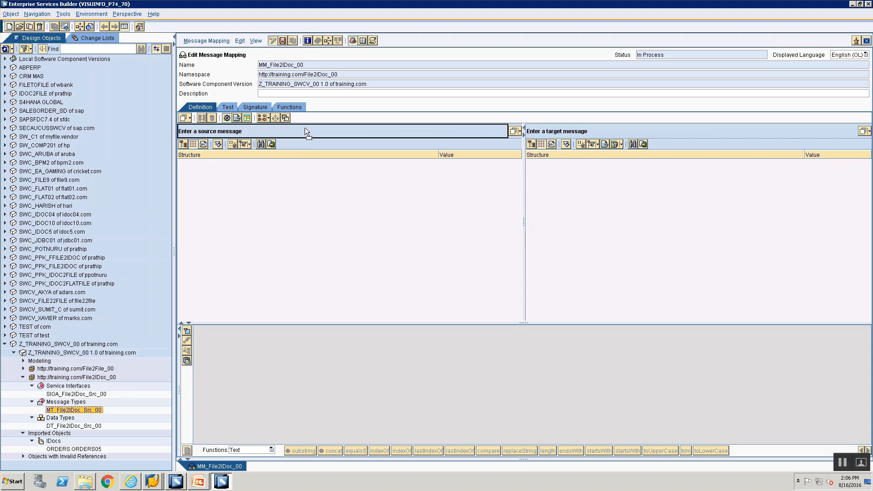
drag(305, 132, 305, 132)
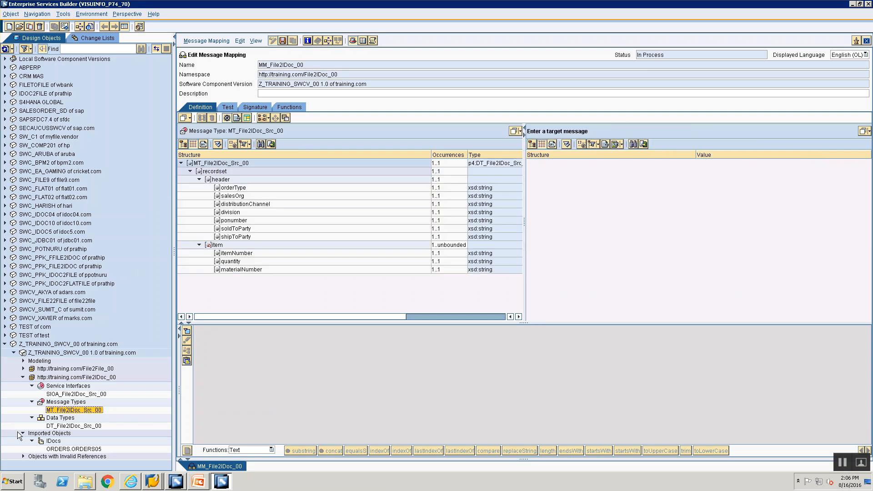
- Assign the imported IDoc ORDERS.ORDERS05 as the target message of the mapping
click(47, 450)
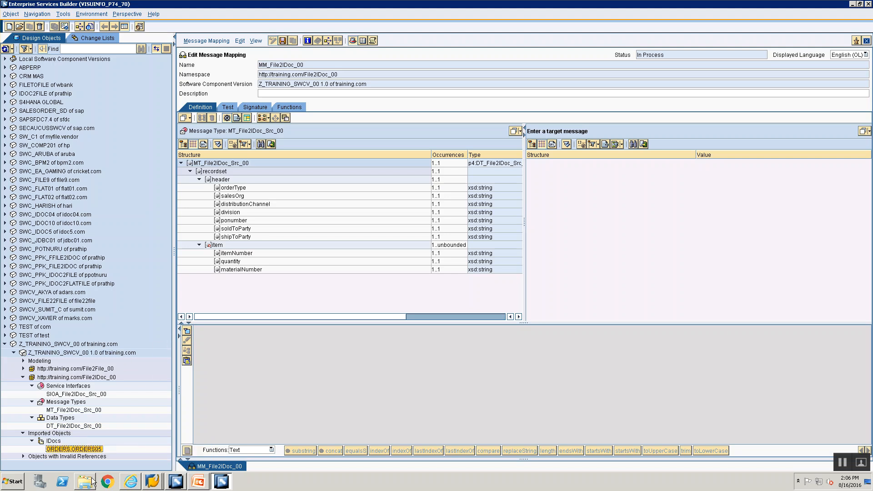
drag(85, 449, 66, 448)
drag(53, 452, 629, 223)
drag(687, 142, 691, 132)
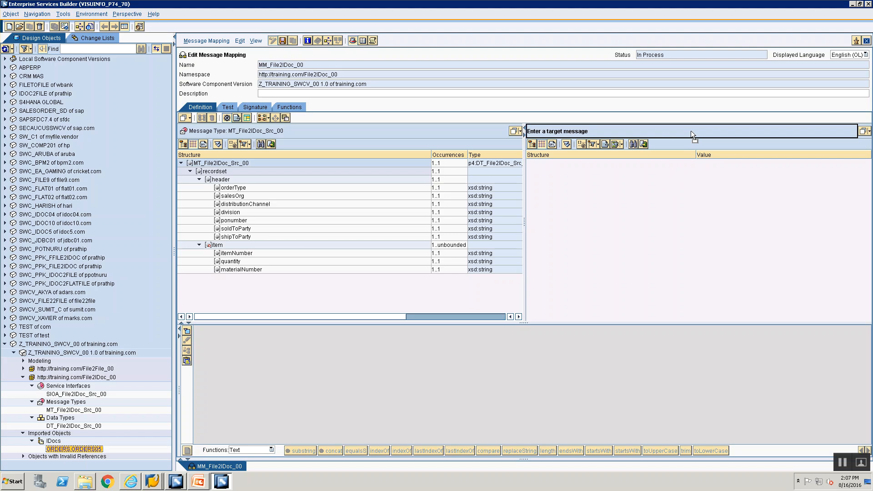
drag(691, 130, 691, 130)
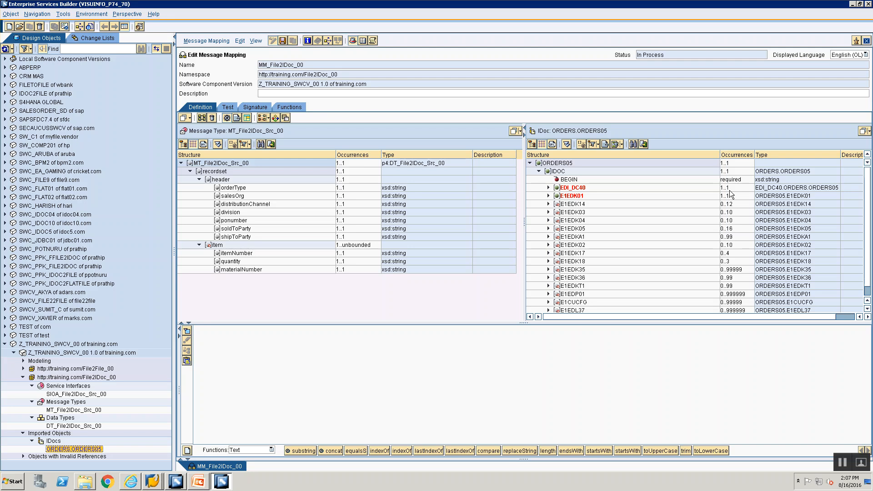
- Add the target IDOC's BEGIN attribute to the data-flow editor and connect a Constant function to it
click(571, 181)
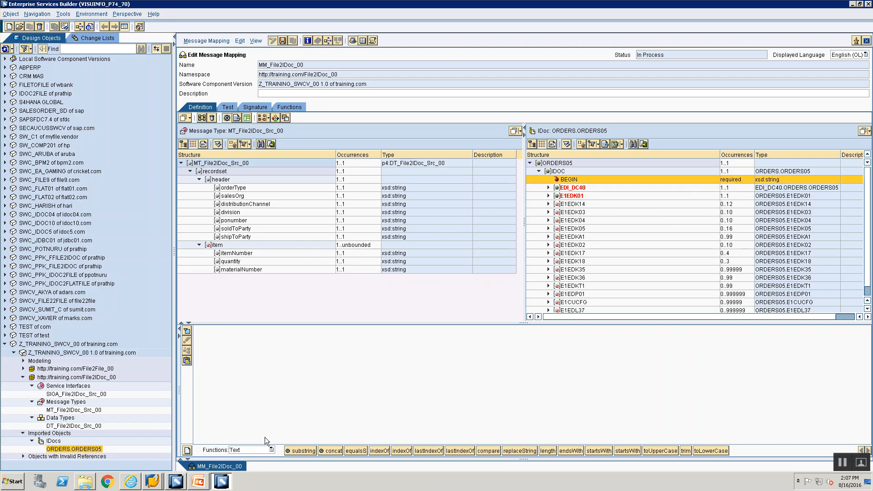
click(261, 450)
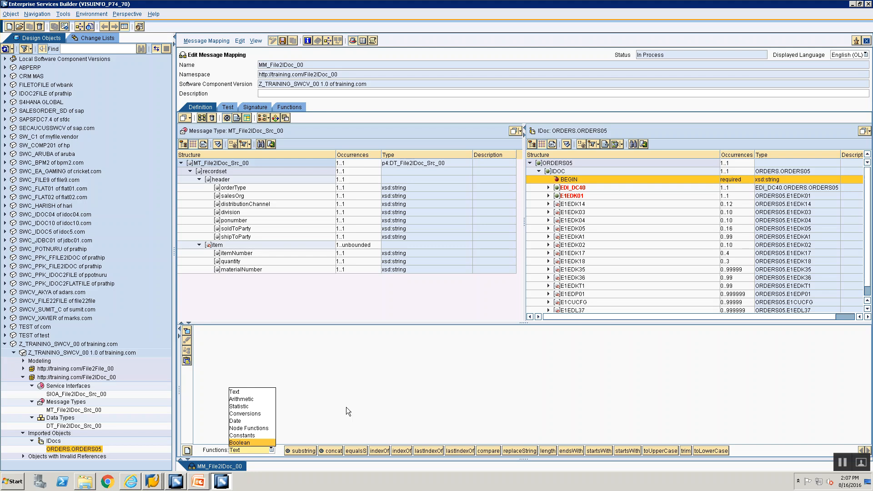
drag(572, 178, 350, 345)
click(263, 453)
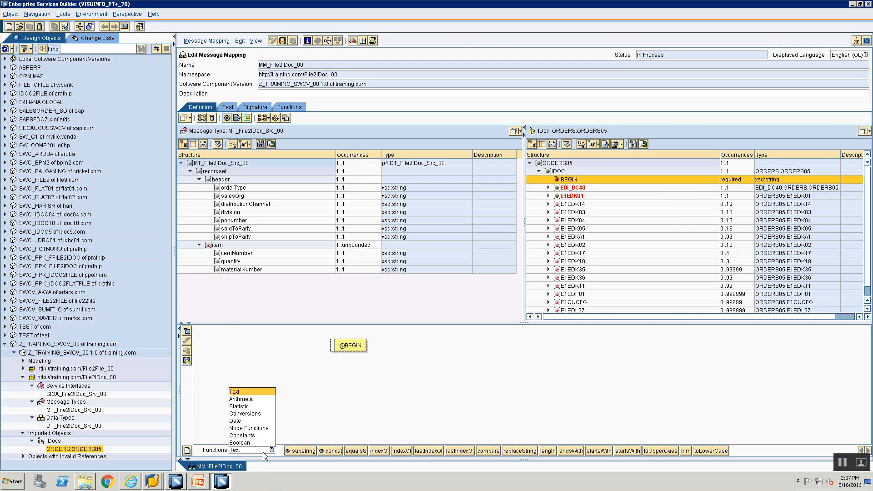
click(260, 432)
mouse_move(296, 452)
mouse_down()
mouse_move(232, 348)
mouse_move(253, 367)
mouse_move(274, 369)
mouse_move(329, 345)
mouse_up()
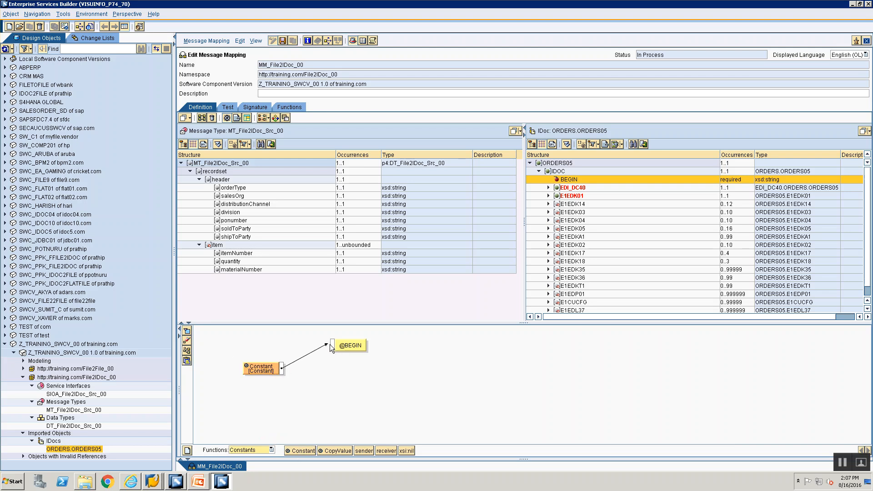
- Arrange the BEGIN mapping's data flow automatically and set its constant value to 1
click(189, 348)
click(238, 344)
double_click(236, 346)
text(1)
click(367, 257)
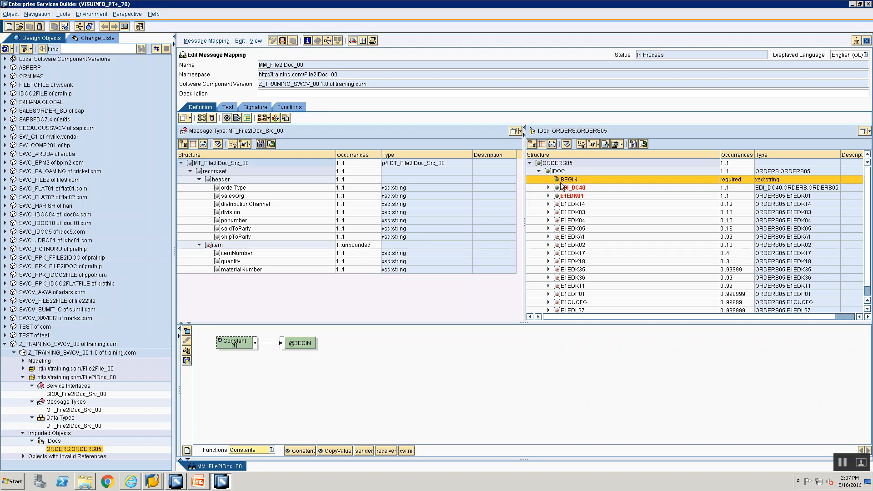
- Disable the EDI_DC40 control record field in the target IDoc structure
click(561, 188)
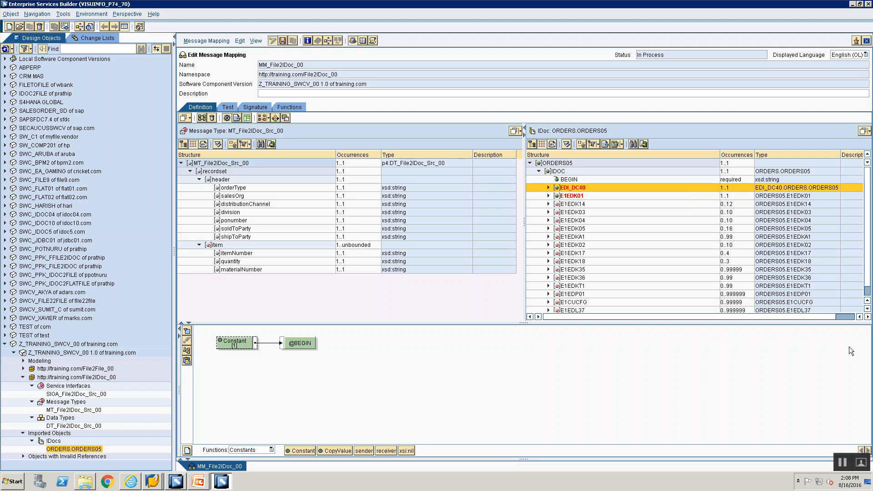
right_click(584, 186)
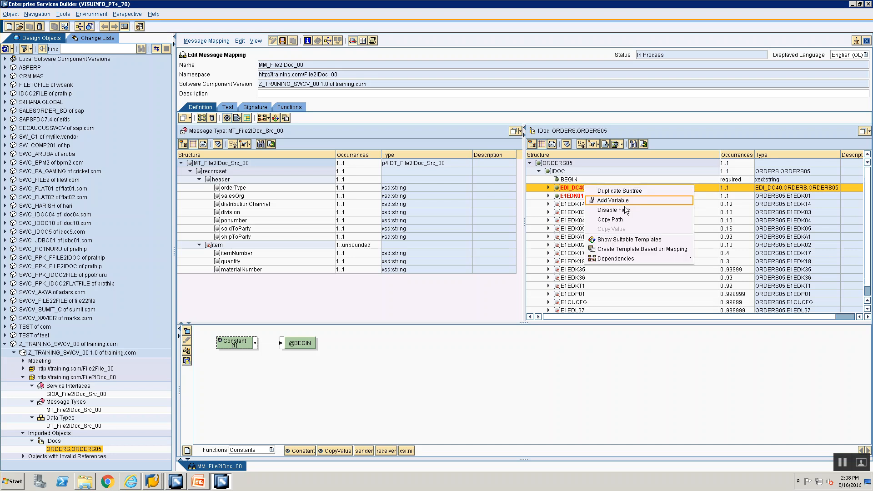
click(576, 189)
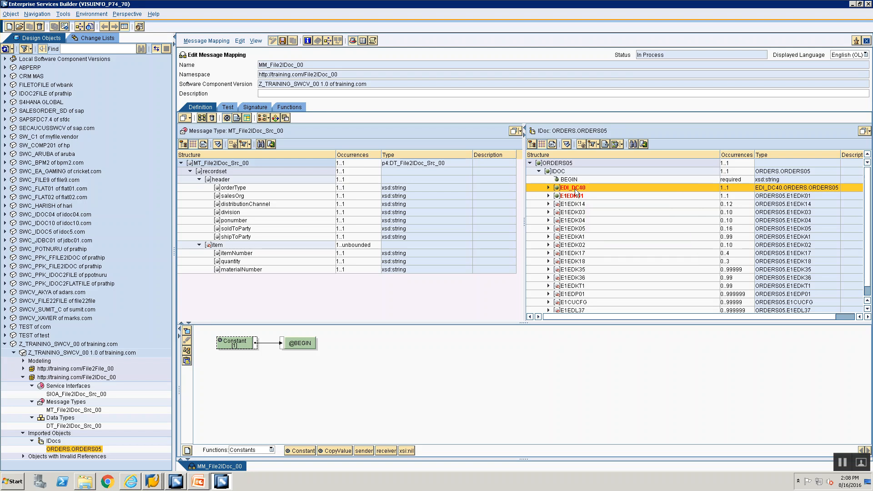
right_click(575, 190)
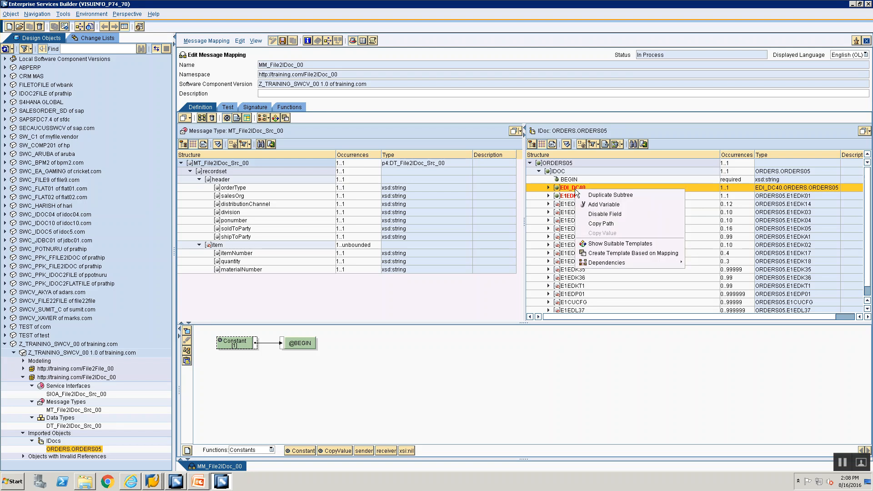
click(601, 215)
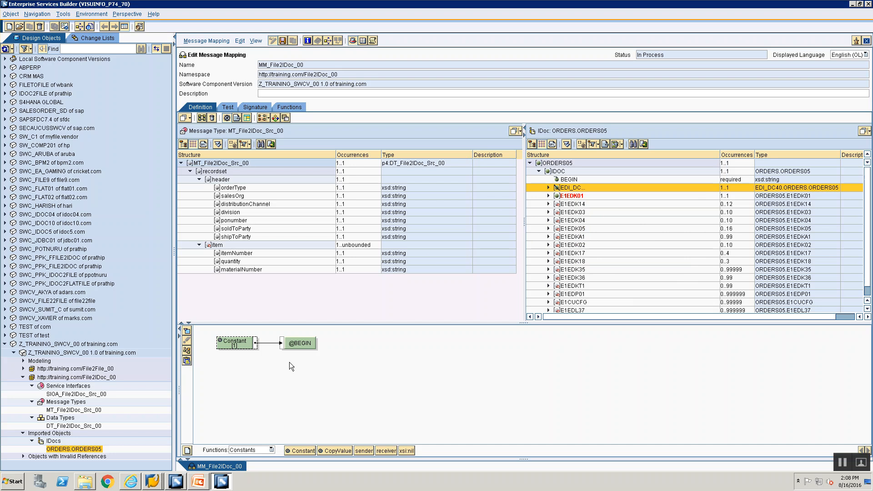
- Map the SEGMENT attribute of E1EDK01 to a constant of 1, and open the mapping of that segment's BELNR field
click(549, 196)
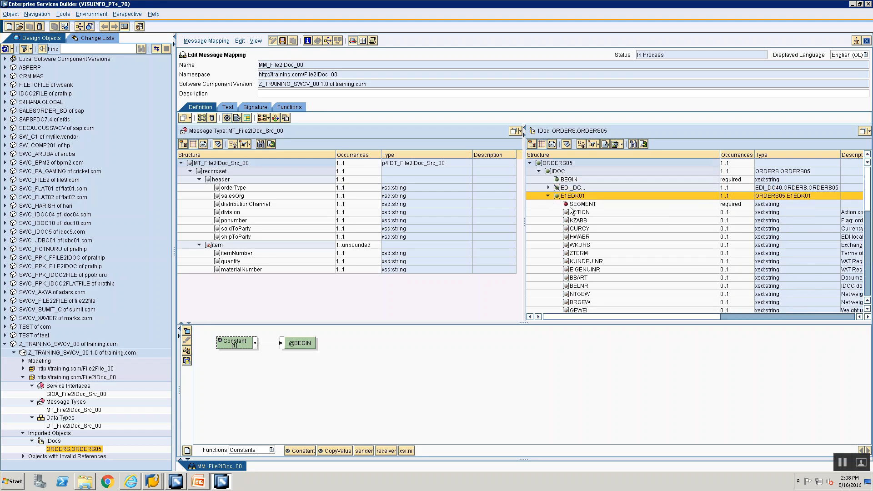
key(alt+Tab)
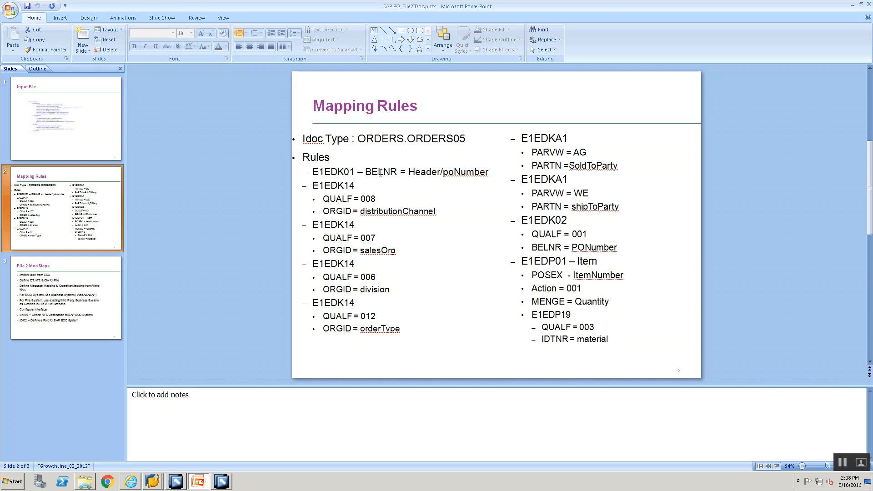
key(alt+Tab)
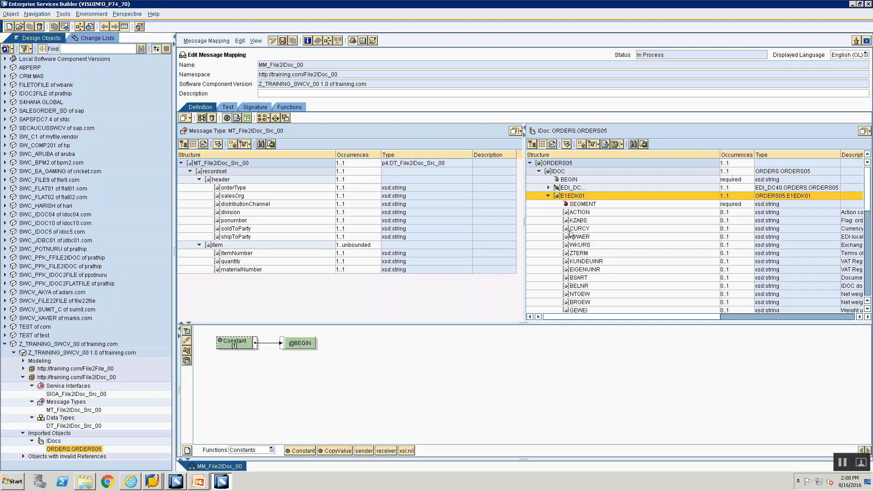
click(577, 205)
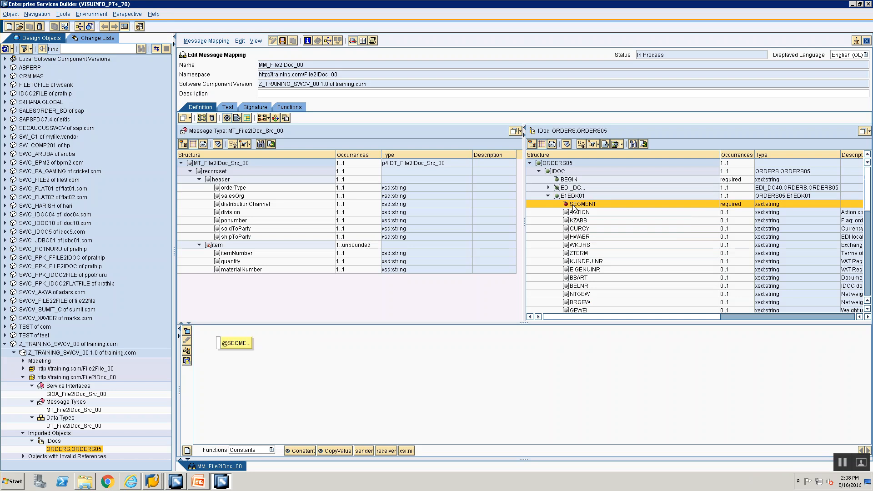
drag(301, 451, 216, 345)
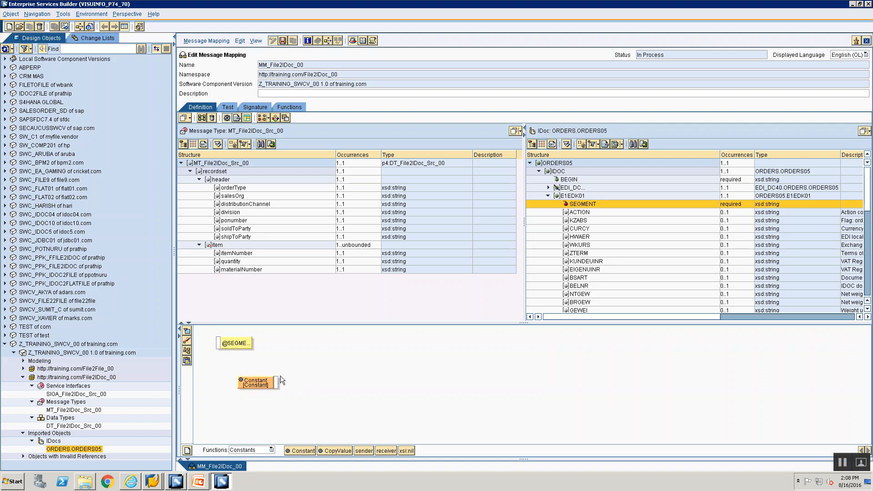
drag(277, 383, 302, 377)
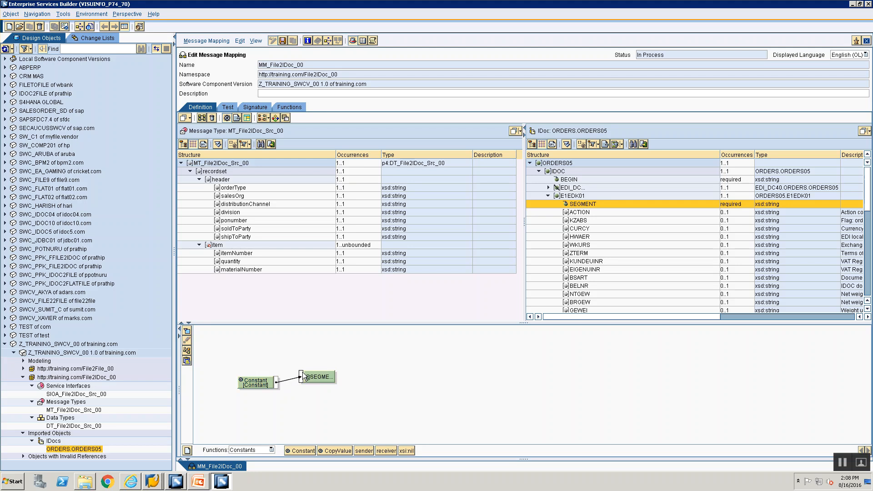
click(188, 351)
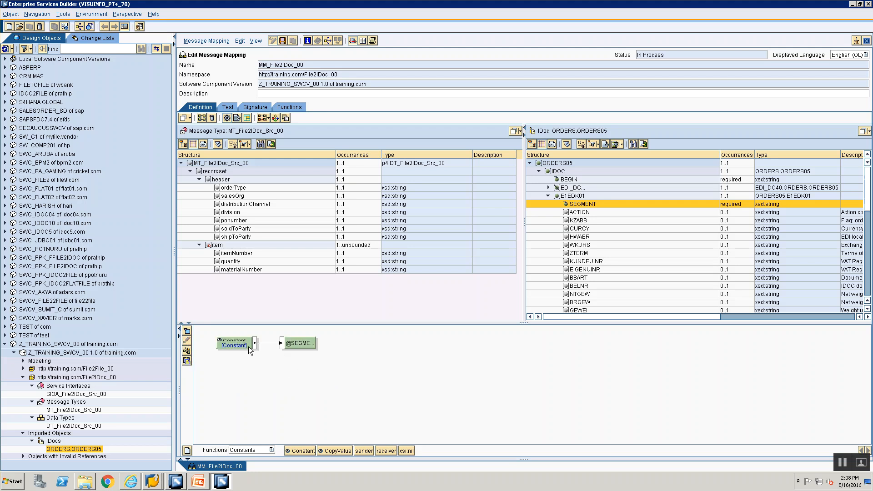
double_click(239, 341)
text(1)
click(367, 257)
click(572, 285)
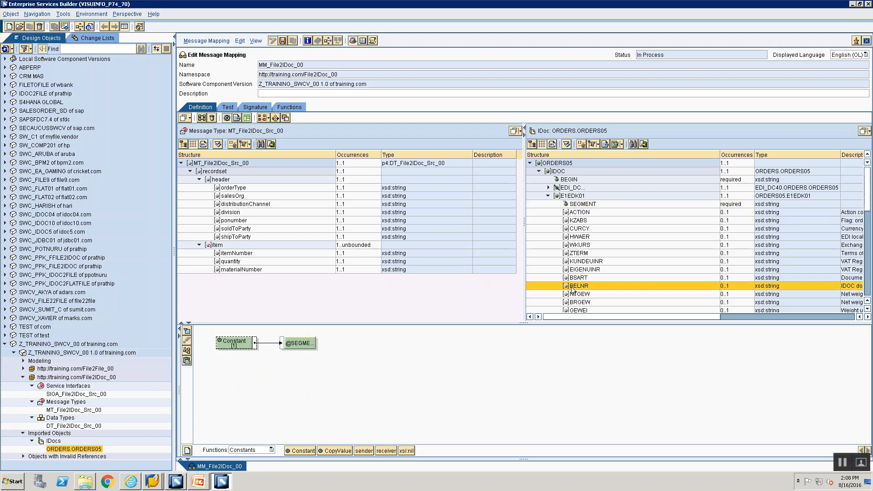
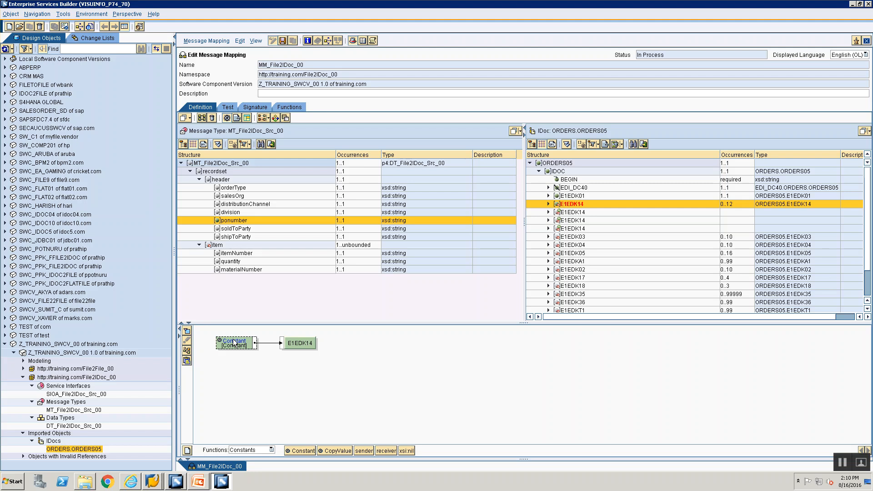
- Set the first E1EDK14 segment's constant to an empty value and map its SEGMENT attribute to a constant of 1
key(BackSpace)
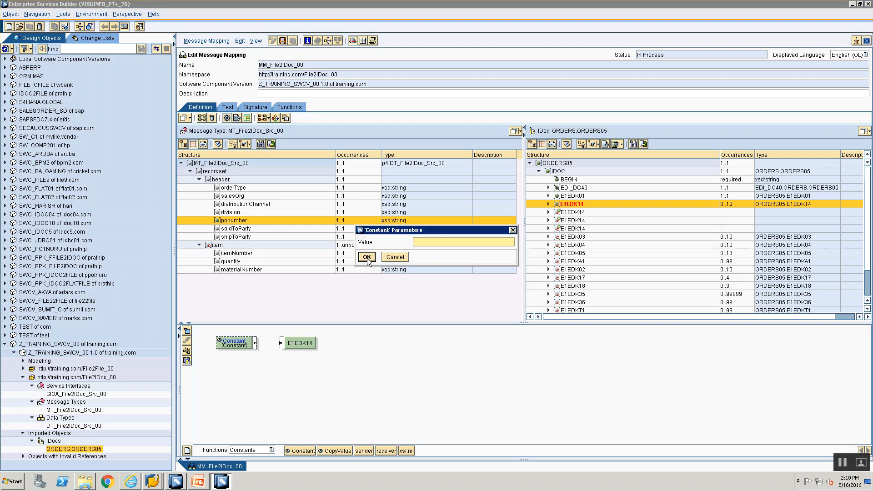
click(367, 257)
click(548, 204)
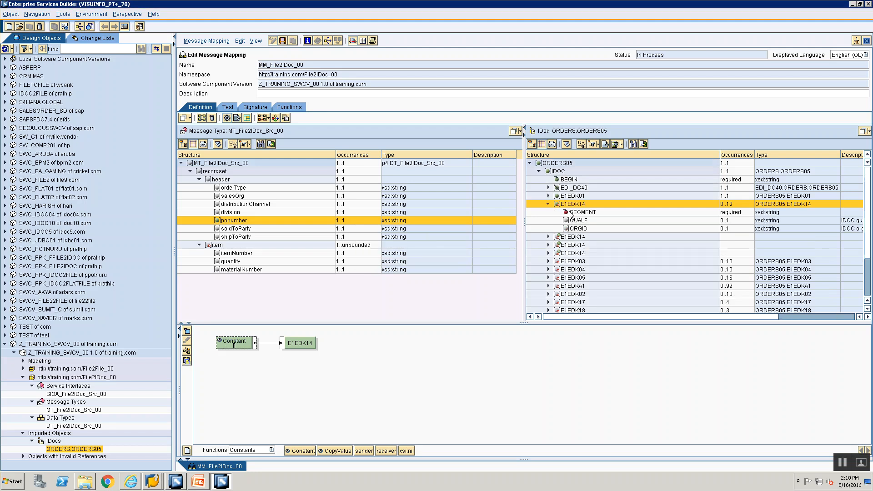
click(569, 212)
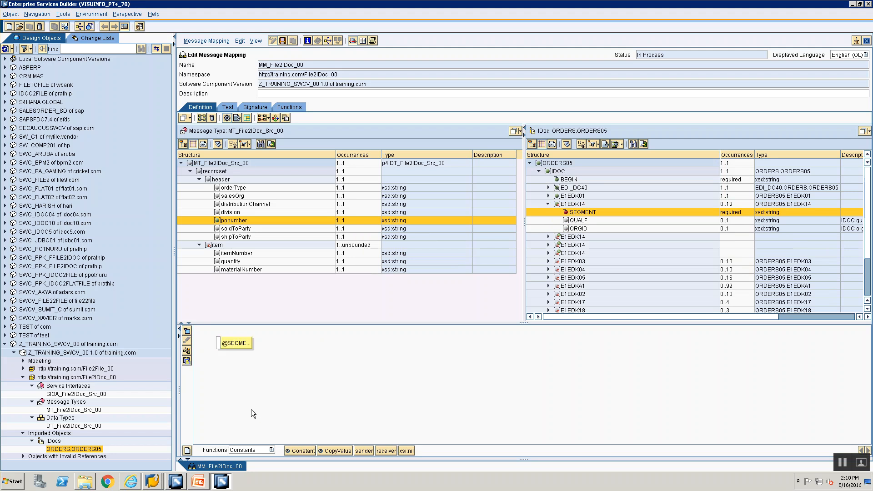
drag(290, 451, 219, 345)
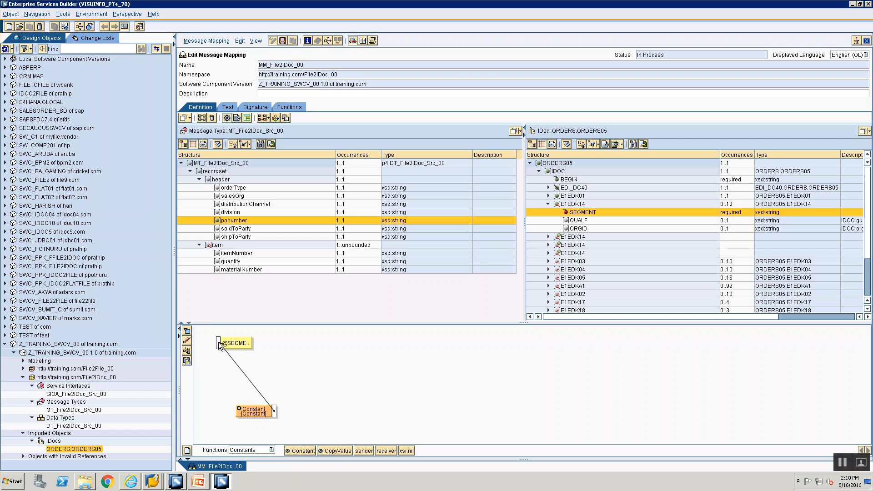
click(186, 350)
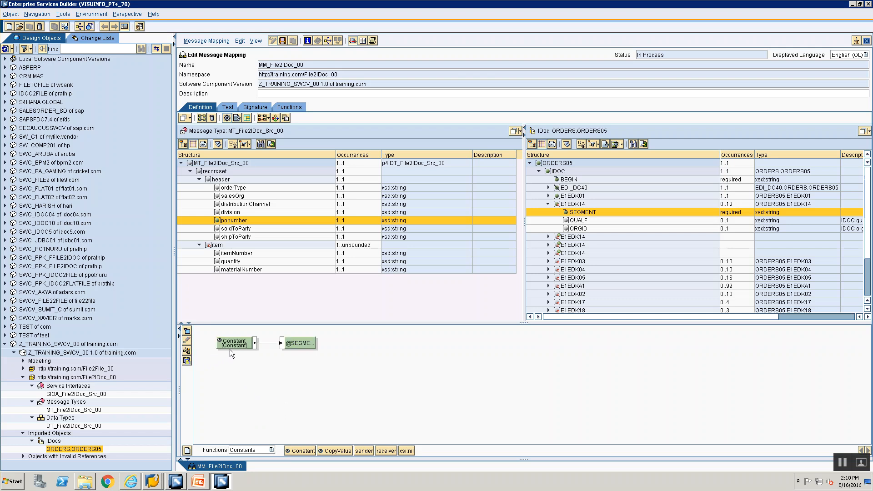
double_click(221, 345)
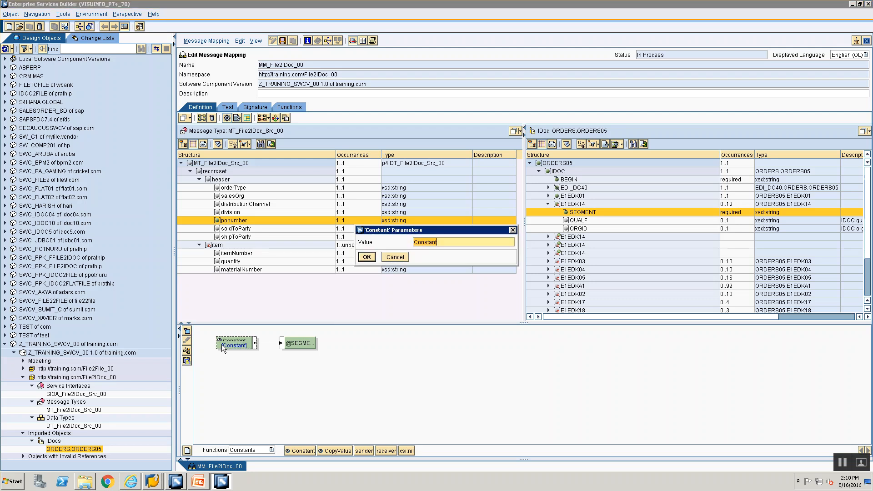
text(1)
click(366, 257)
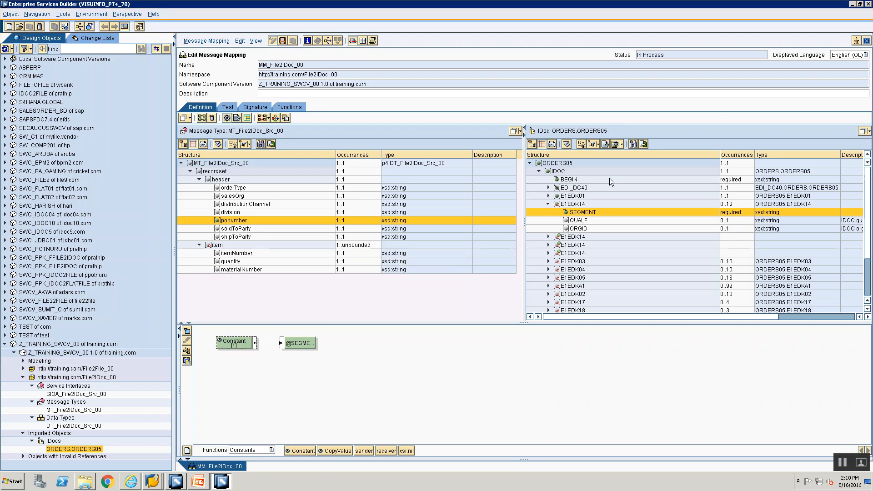
- Map the QUALF field of the first E1EDK14 segment to a constant of 008, following the mapping rules
key(alt+Tab)
key(alt+Tab)
click(567, 221)
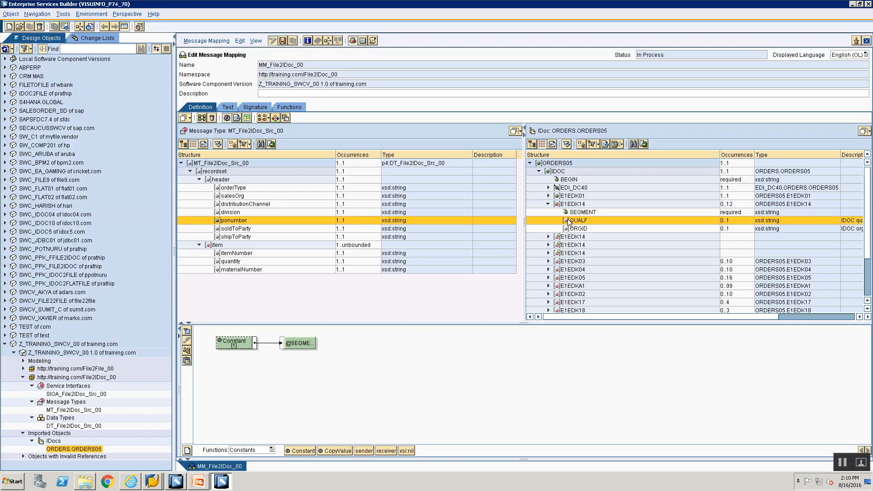
drag(288, 450, 220, 345)
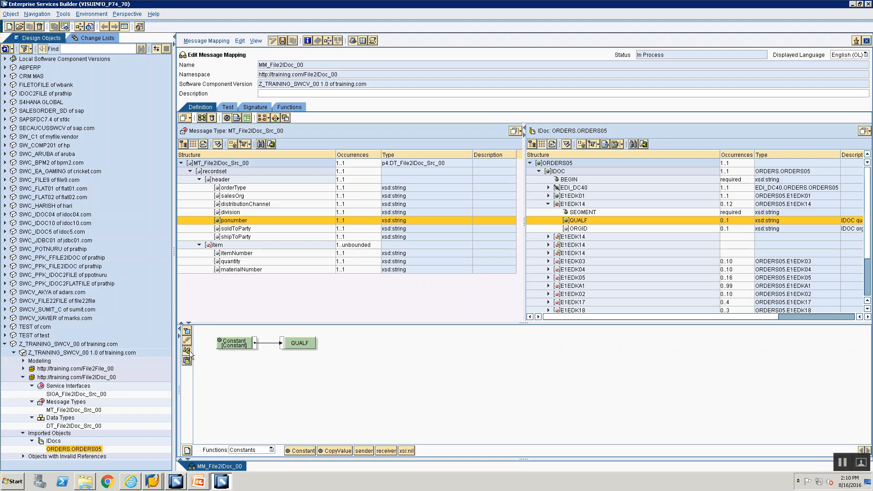
double_click(242, 348)
text(008)
key(Return)
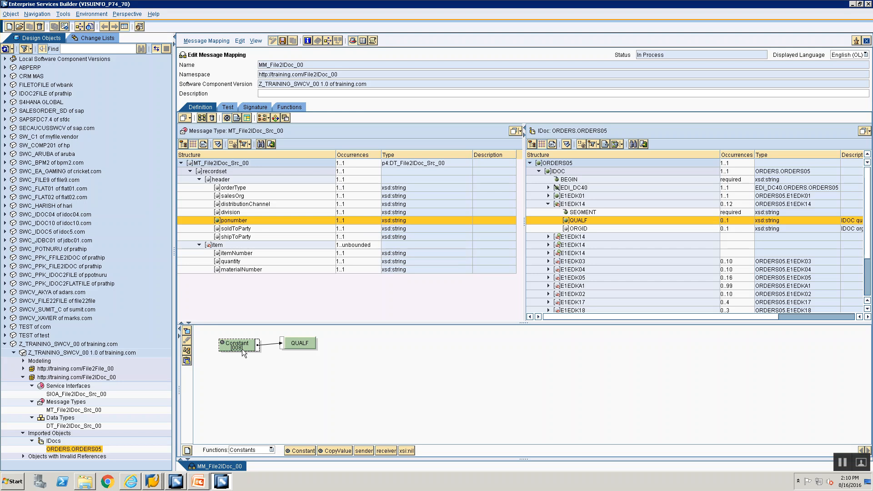
- Map the source field distributionChannel to ORGID of the first E1EDK14 segment, clear unused objects and arrange the data flow
key(alt+Tab)
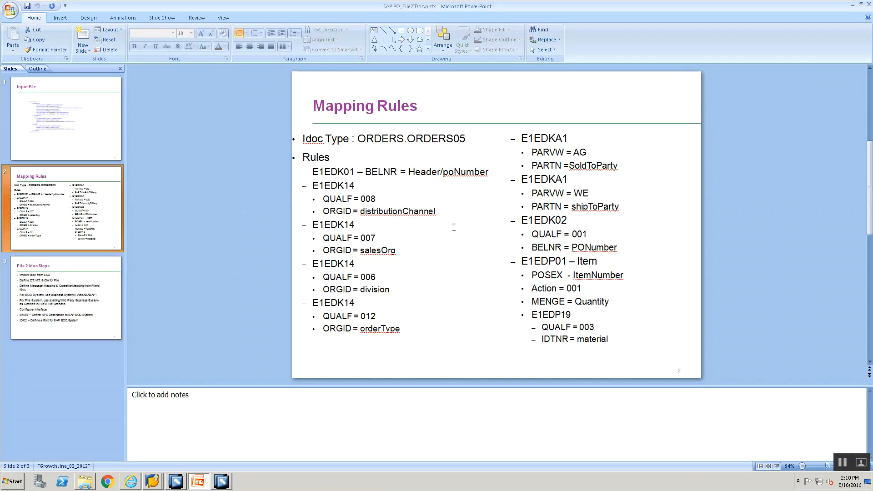
key(alt+Tab)
click(567, 229)
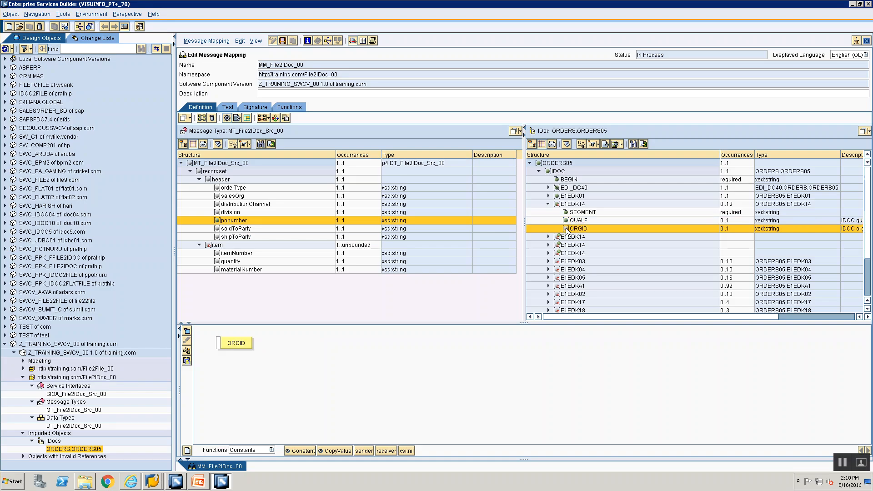
drag(234, 203, 240, 398)
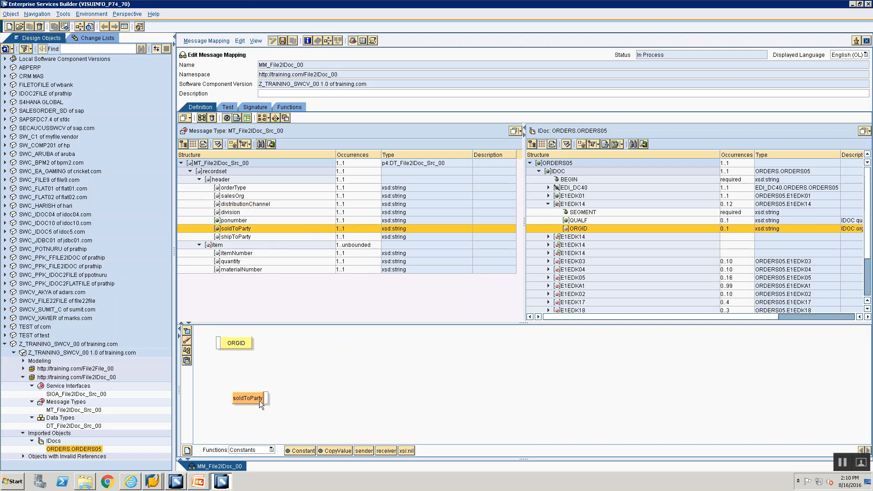
click(252, 204)
drag(236, 252, 297, 366)
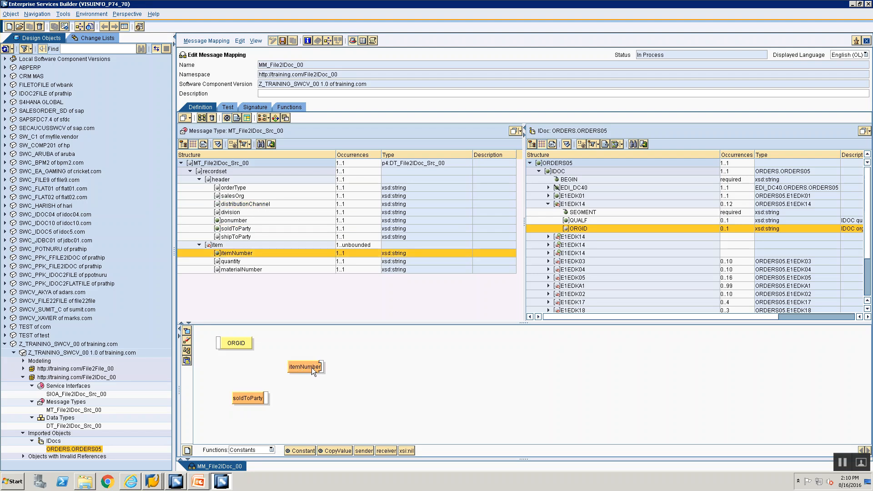
mouse_move(231, 203)
mouse_down()
mouse_move(242, 327)
mouse_move(229, 330)
mouse_move(255, 339)
mouse_up()
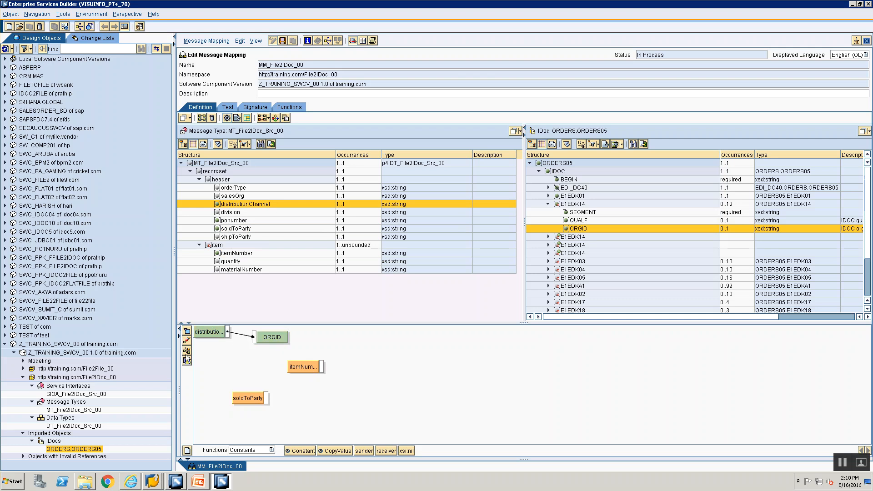
click(187, 341)
click(187, 351)
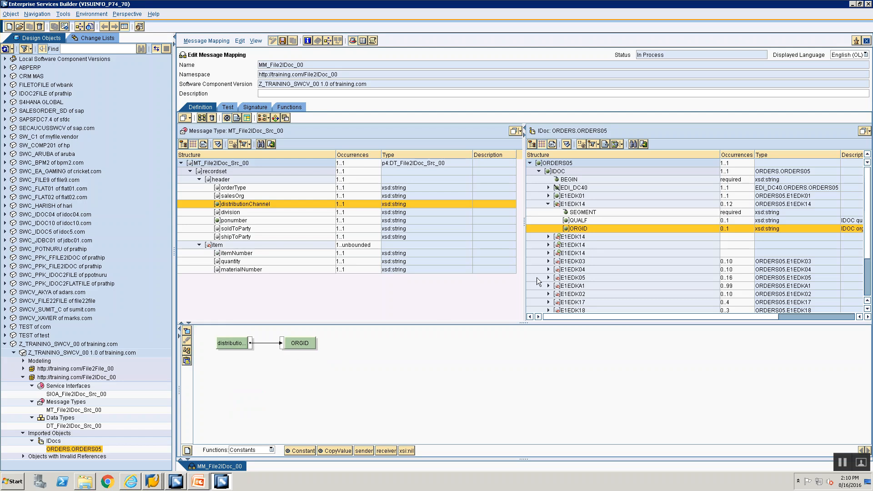
- Map the second E1EDK14 segment to a Constant function with an empty value and arrange its data flow
click(571, 239)
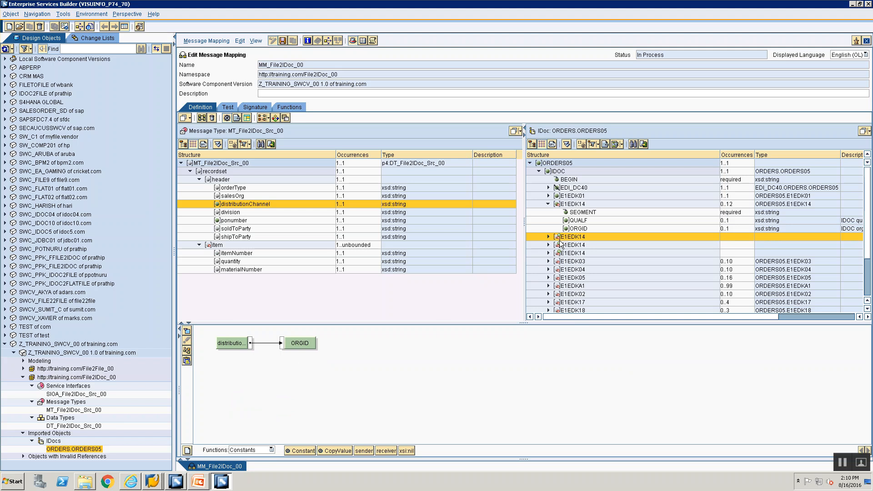
double_click(560, 240)
drag(307, 451, 218, 342)
click(186, 351)
double_click(226, 348)
key(BackSpace)
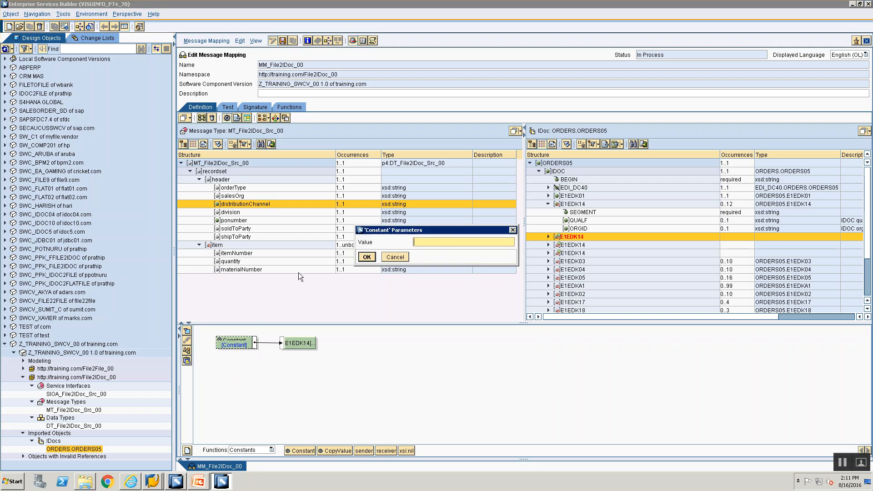
click(366, 257)
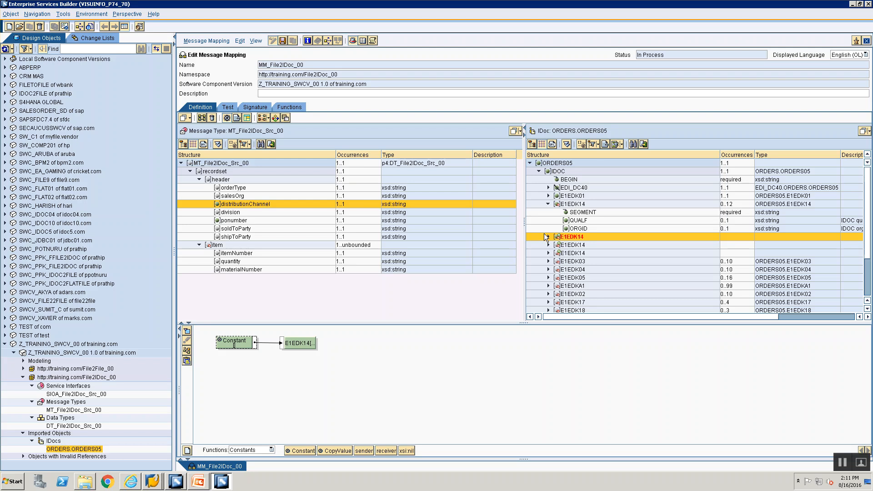
- Map the SEGMENT attribute of the second E1EDK14 segment to a constant of 1 and arrange its data flow
click(547, 236)
click(575, 246)
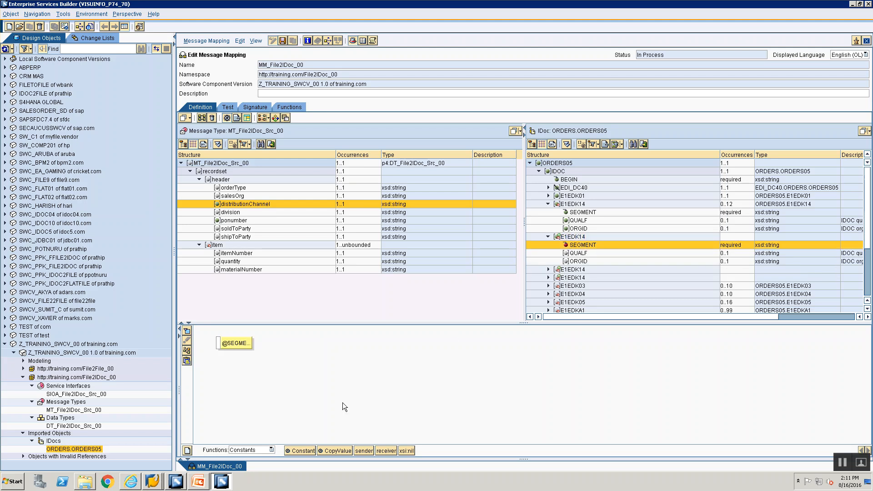
drag(307, 451, 220, 349)
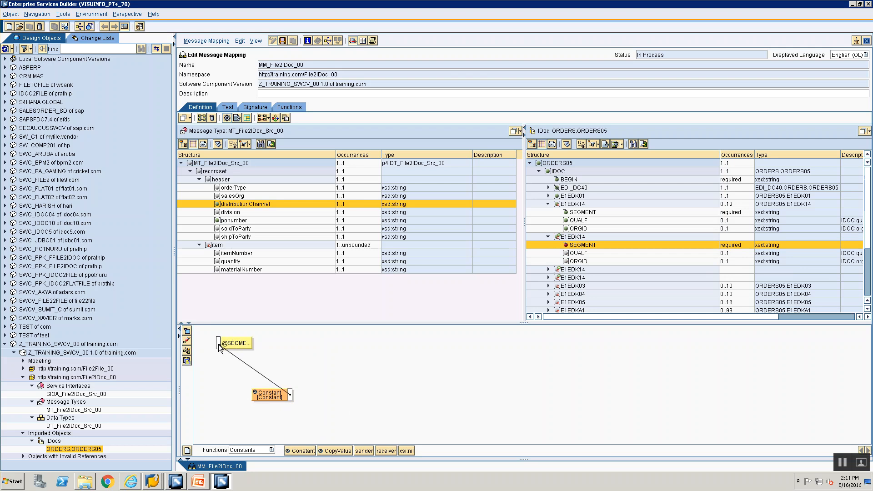
click(186, 351)
double_click(230, 346)
text(1)
click(366, 257)
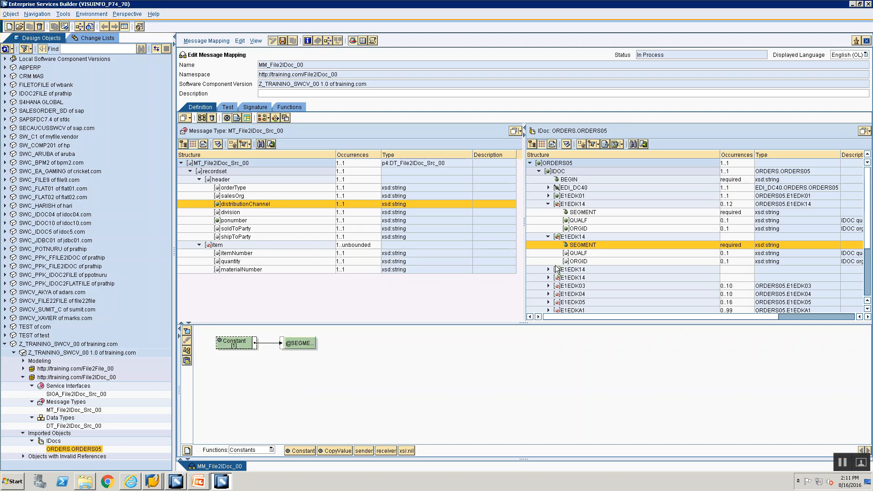
- Map the QUALF field of the second E1EDK14 segment to a constant of 007, following the mapping rules
key(alt+Tab)
key(alt+Tab)
click(578, 253)
mouse_move(299, 451)
mouse_down()
mouse_move(266, 410)
mouse_move(263, 380)
mouse_move(218, 343)
mouse_up()
click(188, 351)
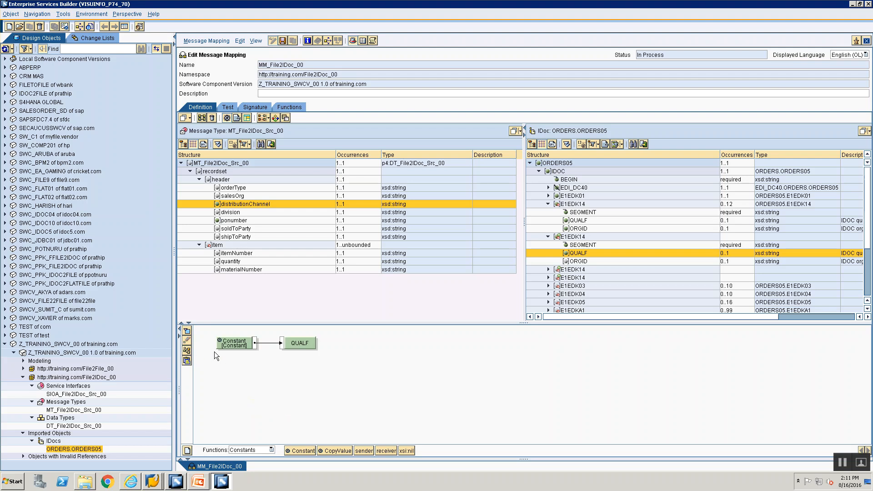
double_click(231, 344)
text(007)
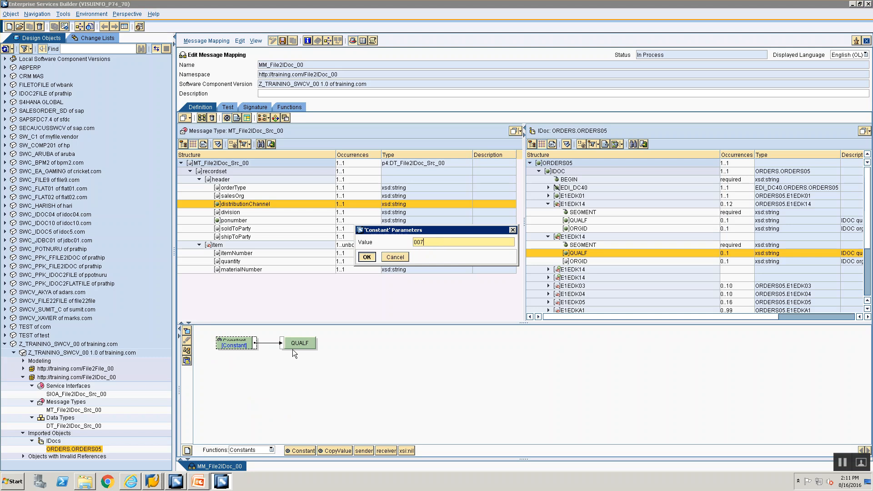
key(Return)
- Check the mapping rules and map the source field salesOrg to ORGID of the second E1EDK14 segment
key(alt+Tab)
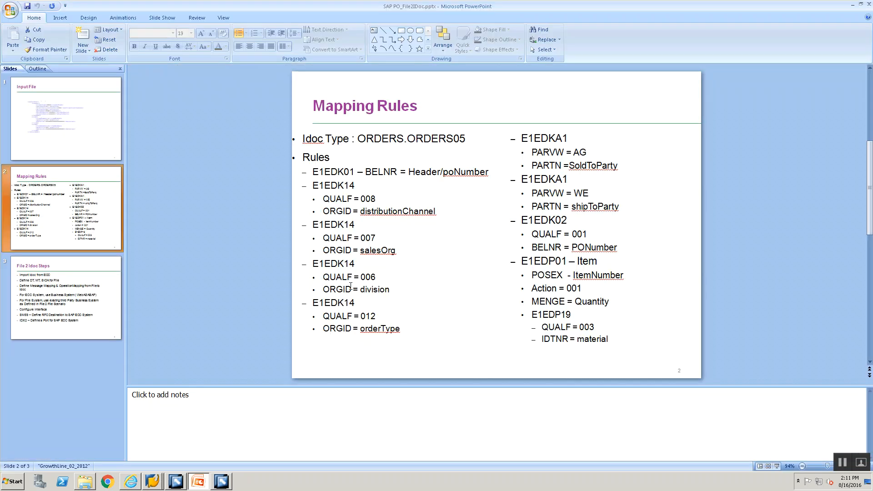
key(alt+Tab)
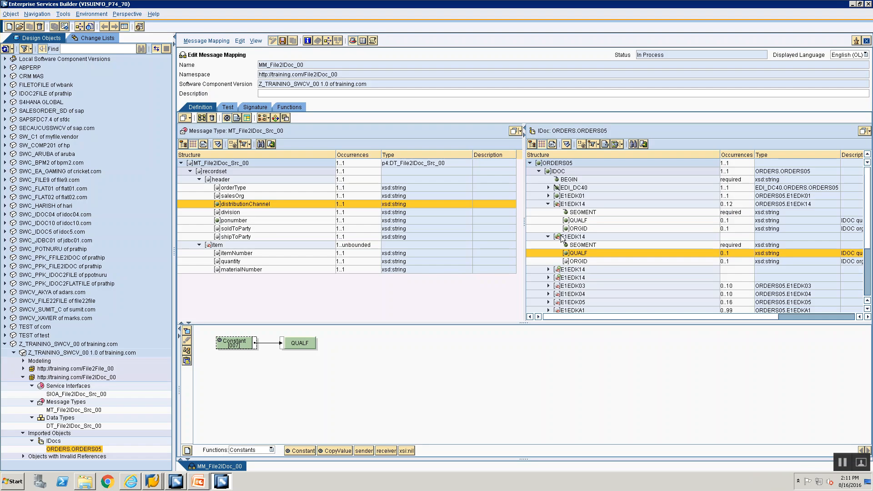
click(580, 262)
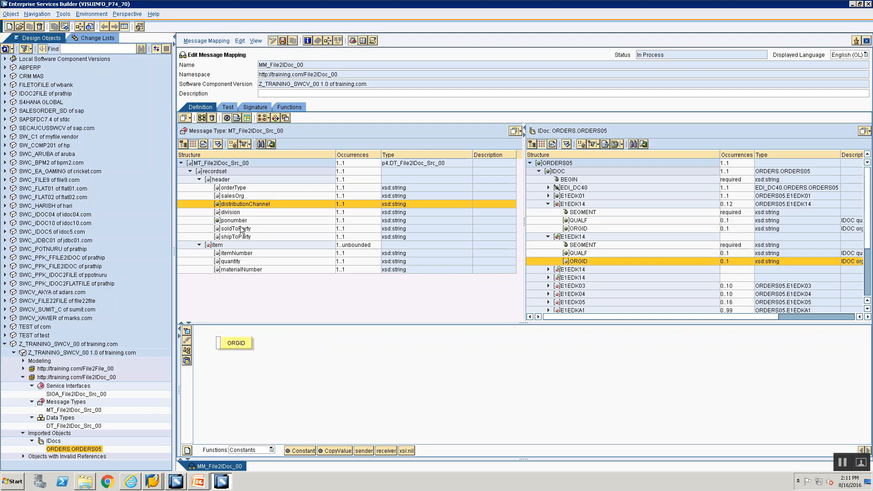
drag(232, 196, 218, 344)
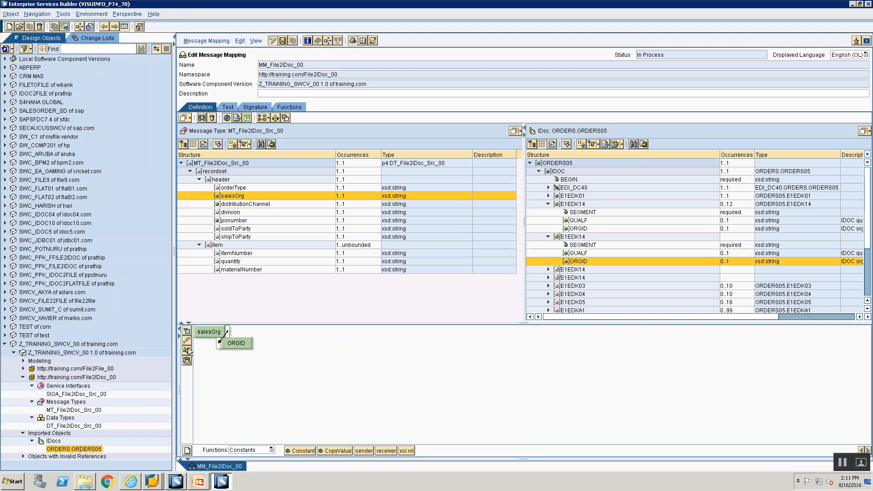
- Map the third E1EDK14 segment to a Constant function with an empty value and arrange its data flow
click(562, 270)
drag(300, 451, 218, 343)
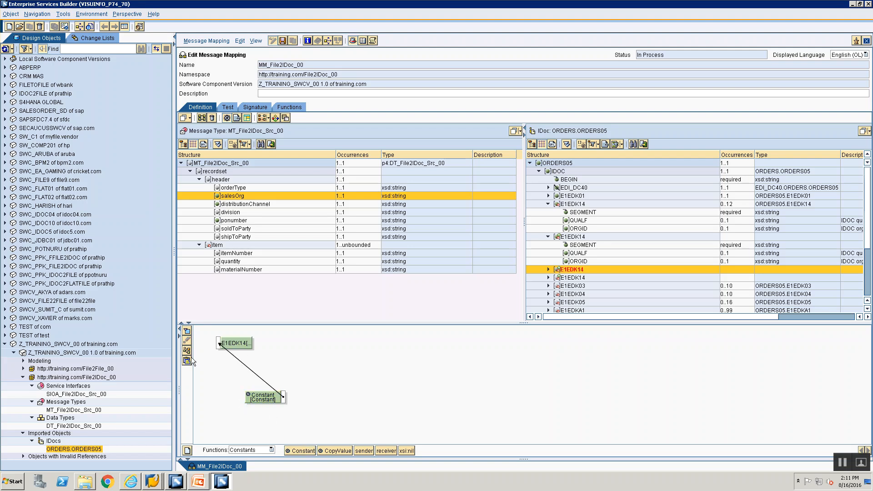
click(186, 351)
double_click(226, 348)
key(BackSpace)
key(BackSpace)
key(BackSpace)
key(BackSpace)
key(BackSpace)
key(BackSpace)
key(BackSpace)
key(BackSpace)
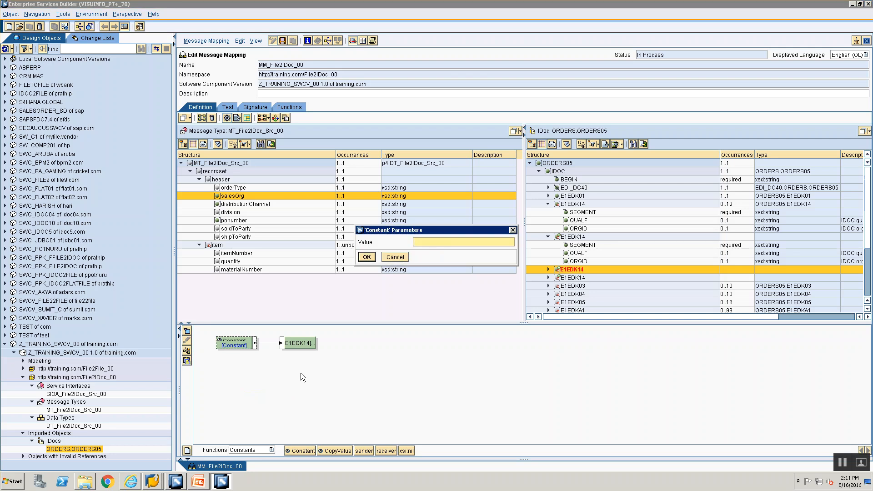
click(367, 257)
- Expand the third E1EDK14 segment and map its SEGMENT attribute to a constant of 1
click(548, 269)
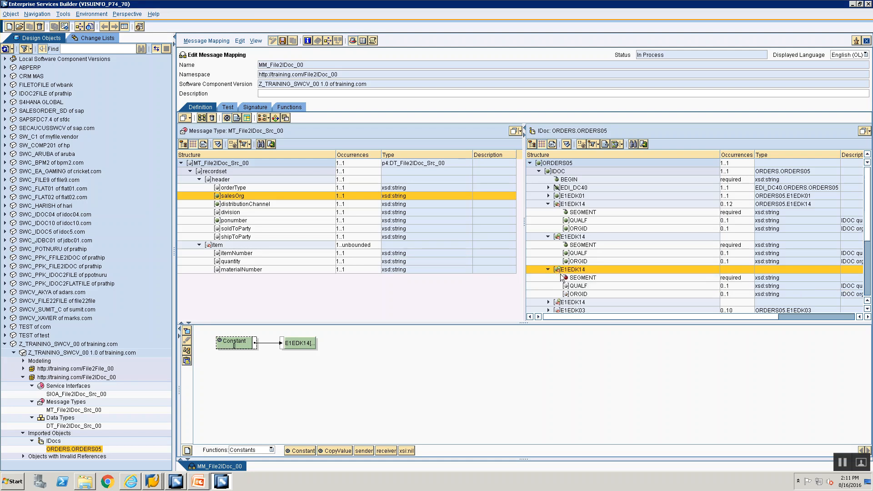
click(566, 279)
double_click(566, 278)
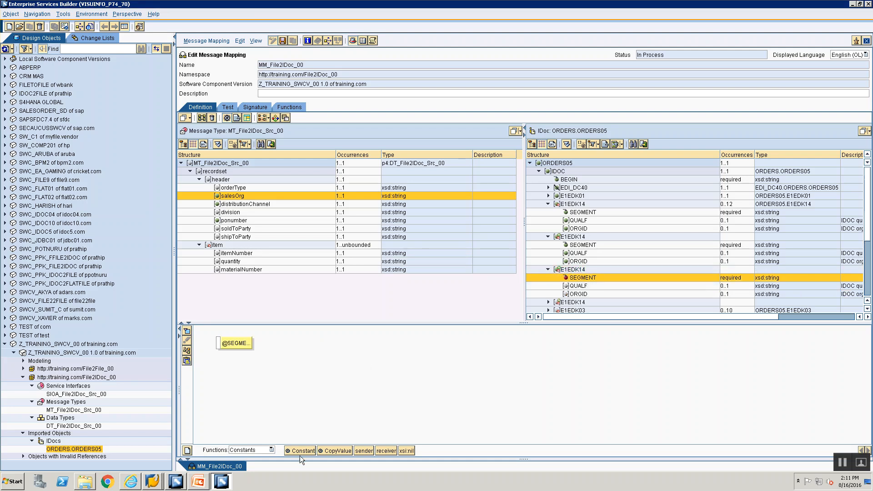
drag(297, 451, 220, 348)
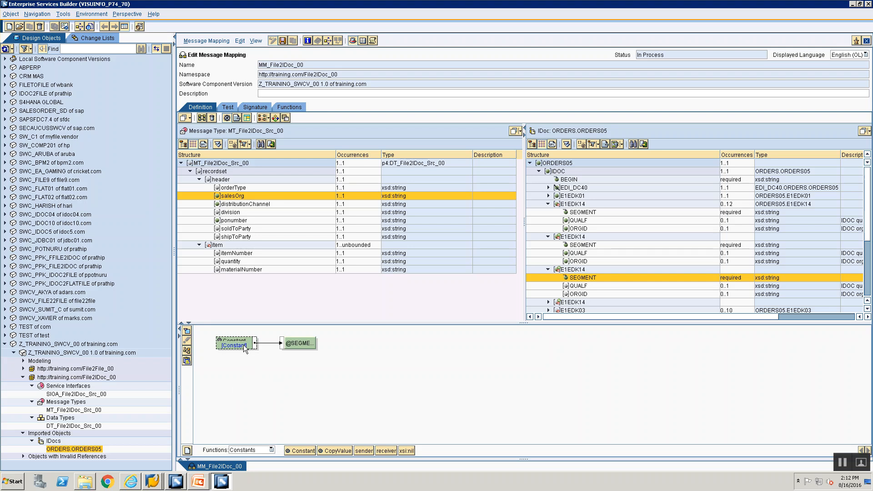
double_click(244, 345)
text(1)
key(Return)
- Map the QUALF field of the third E1EDK14 segment to a constant of 006, following the mapping rules
click(563, 286)
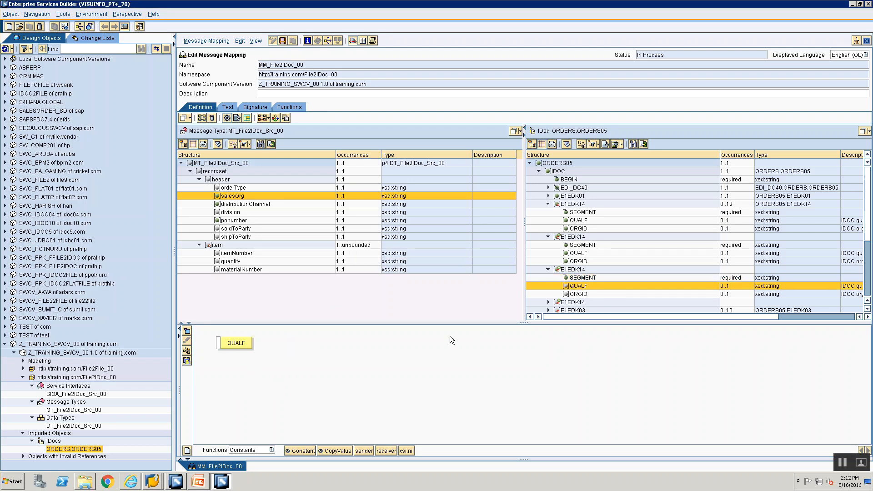
key(alt+Tab)
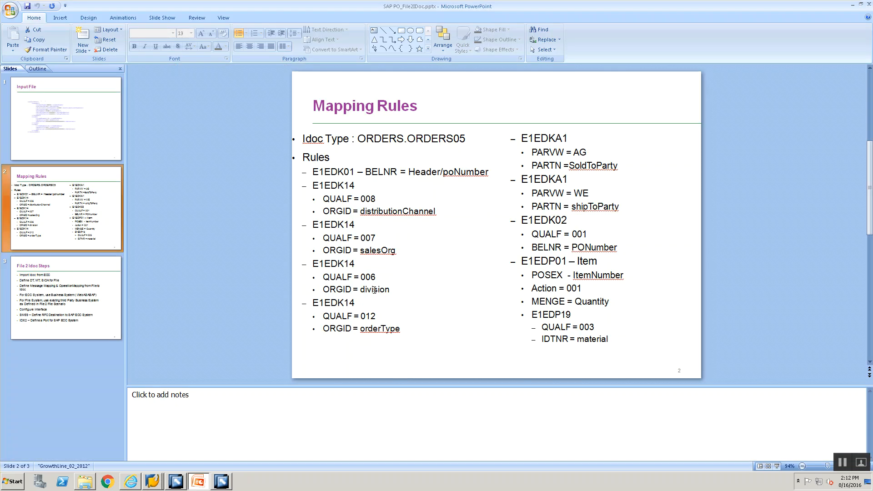
key(alt+Tab)
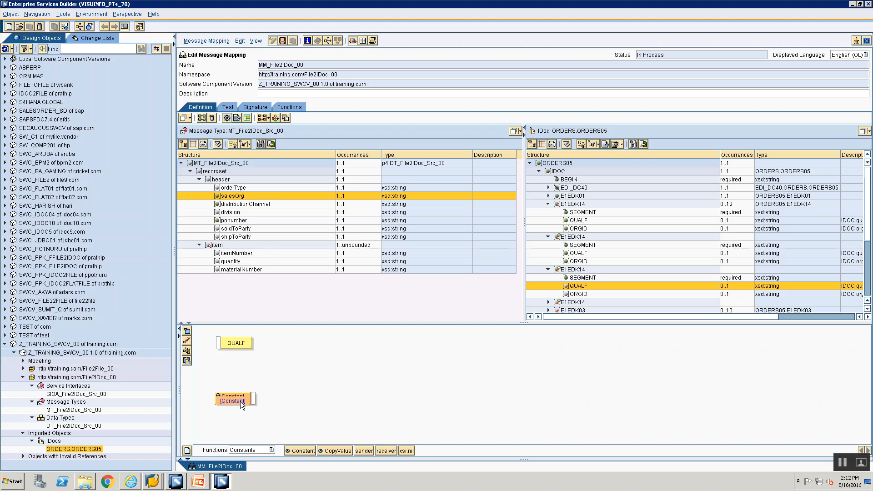
drag(253, 399, 217, 343)
click(186, 351)
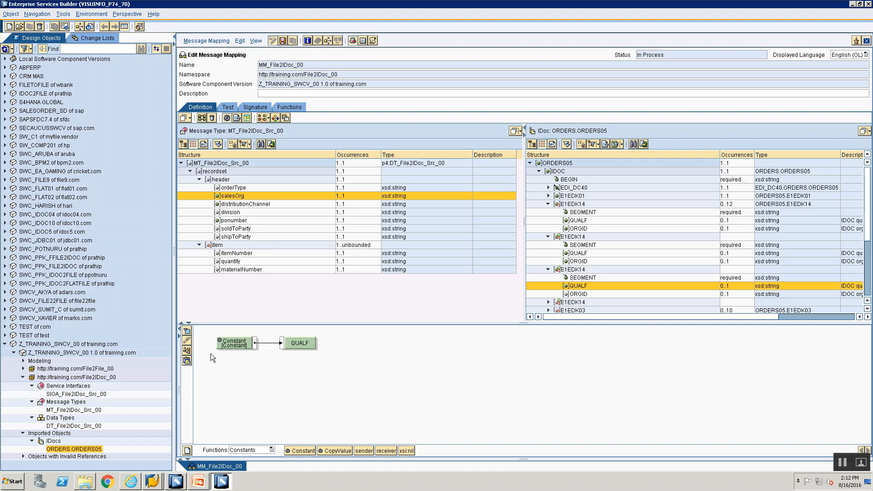
double_click(235, 346)
key(ctrl+a)
text(006)
key(Return)
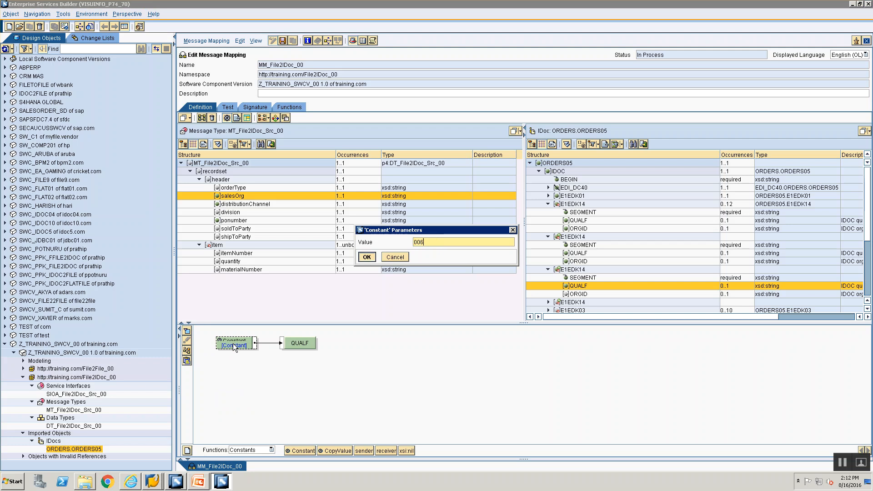
- Check the mapping rules and map the source field division to ORGID of the third E1EDK14 segment
key(alt+Tab)
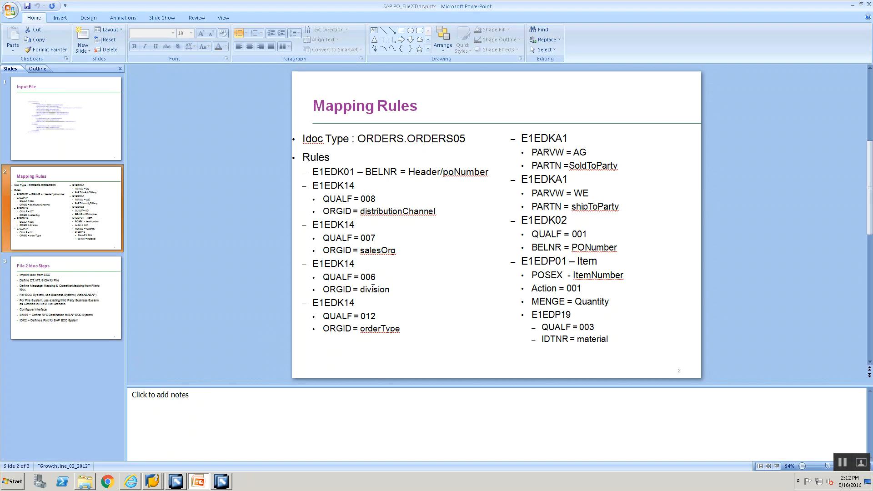
key(alt+Tab)
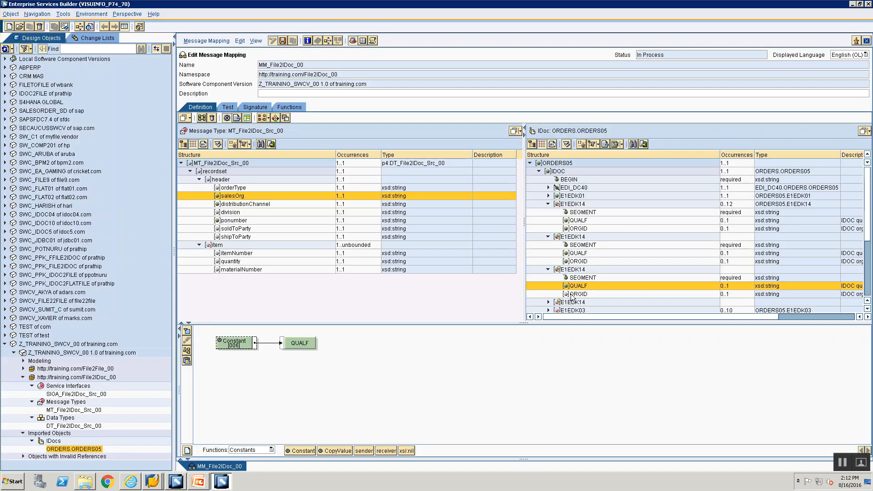
click(571, 294)
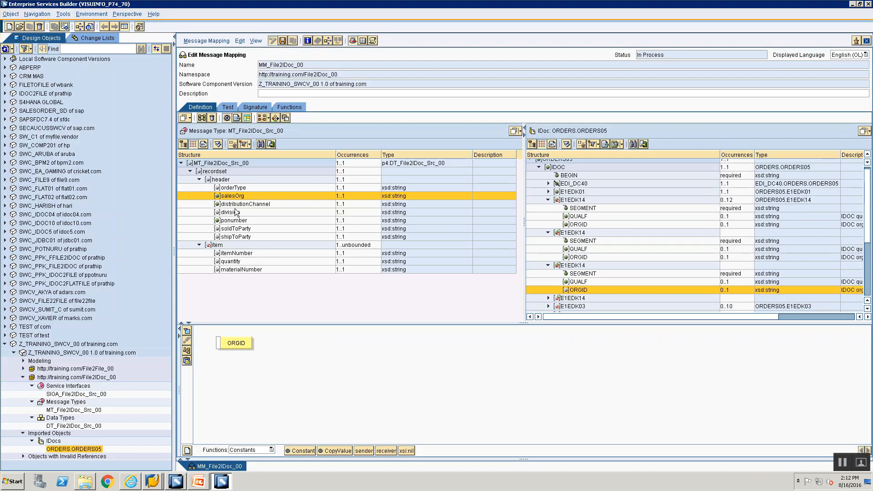
drag(232, 211, 218, 346)
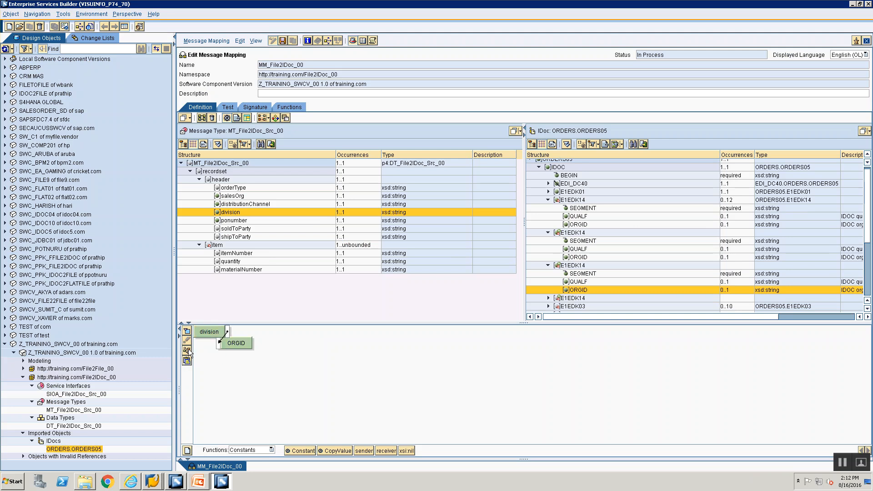
- Map the fourth E1EDK14 segment to a Constant function with an empty value
click(588, 298)
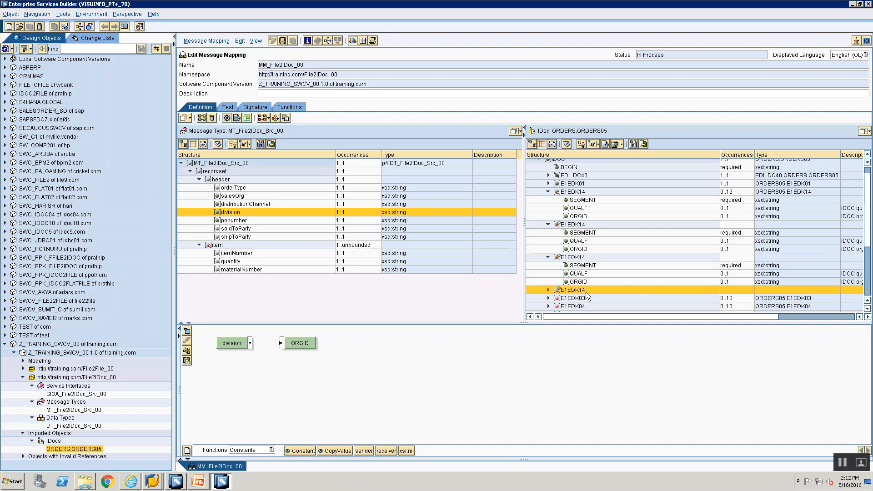
drag(302, 450, 205, 378)
drag(218, 344, 219, 344)
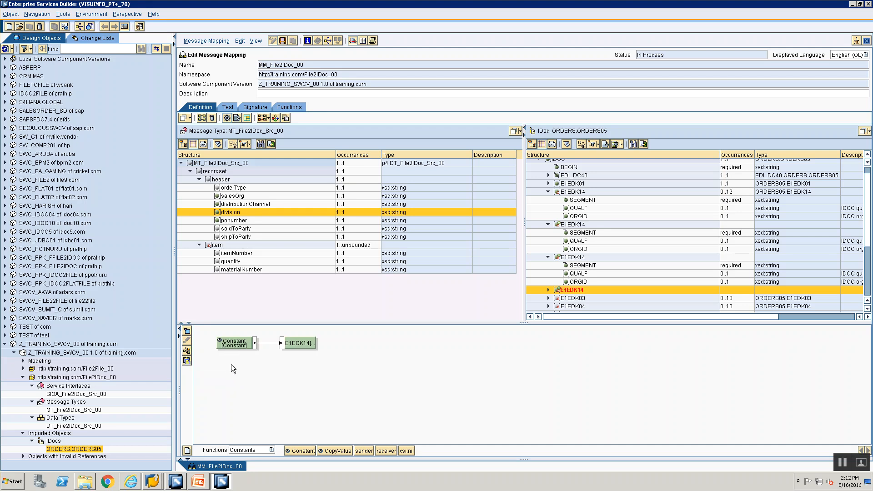
double_click(228, 344)
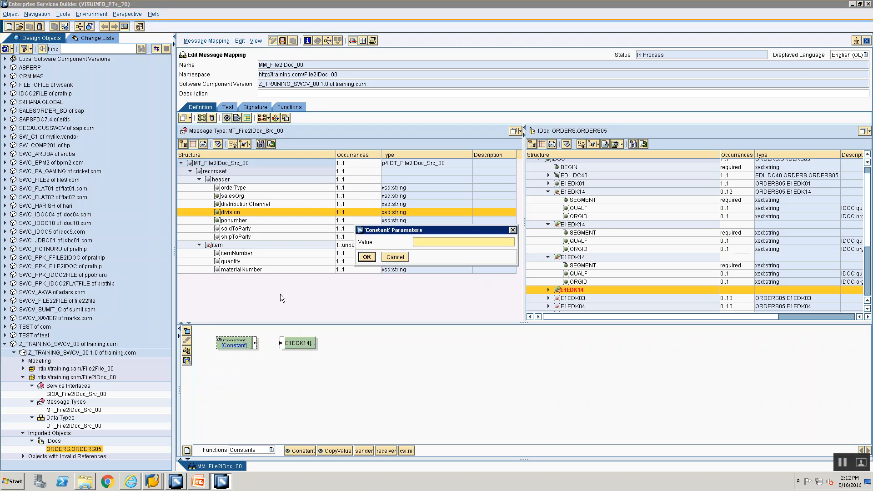
click(365, 257)
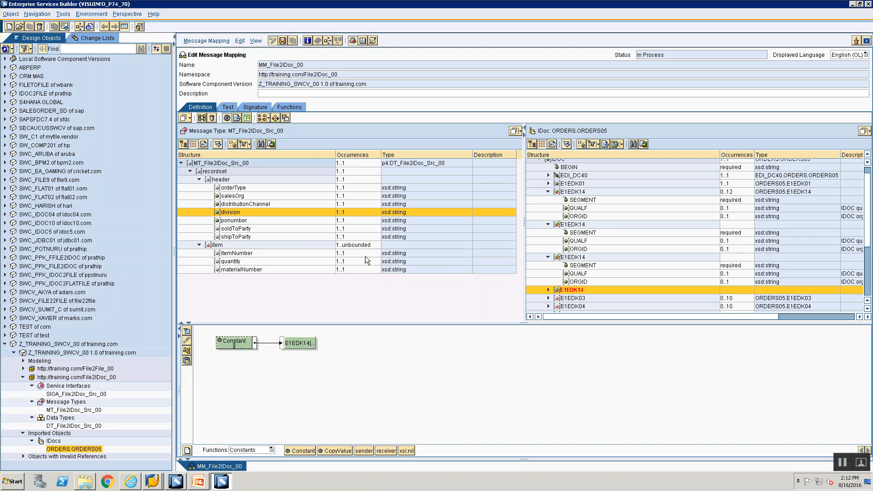
- Expand the fourth E1EDK14 segment and map its SEGMENT attribute to a constant of 1
click(549, 290)
click(561, 297)
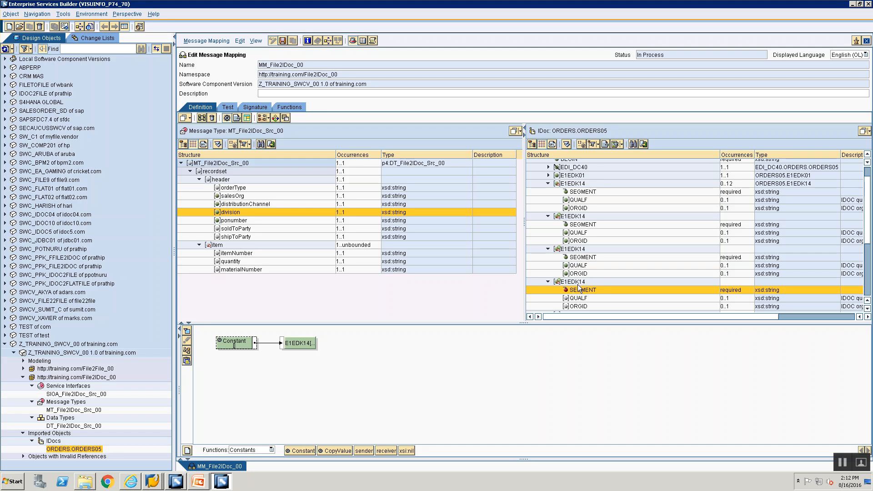
click(580, 282)
click(576, 291)
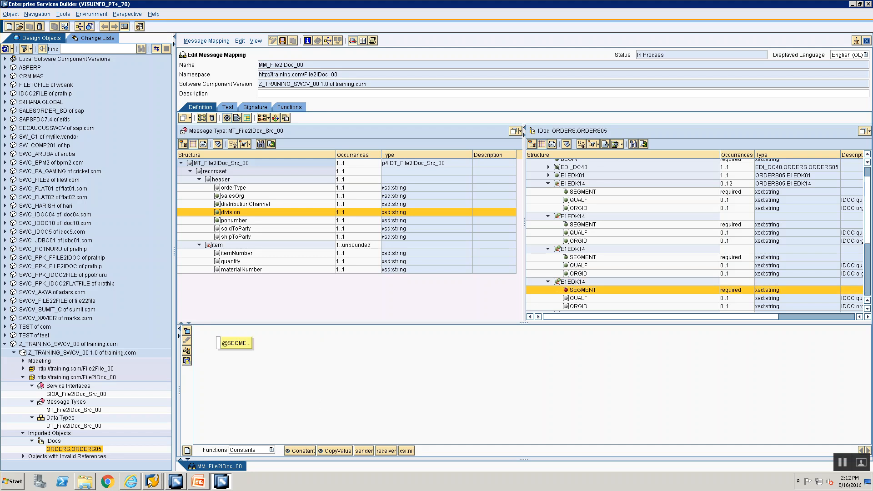
drag(300, 451, 218, 343)
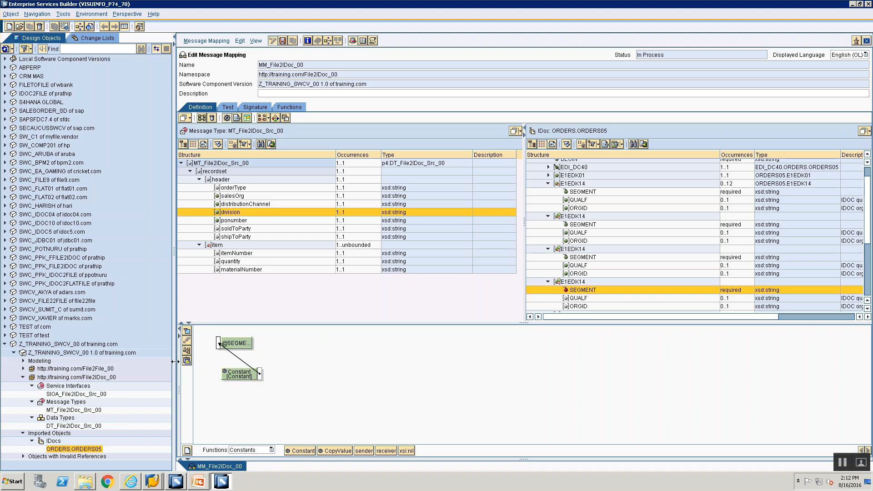
click(187, 350)
double_click(246, 347)
text(1)
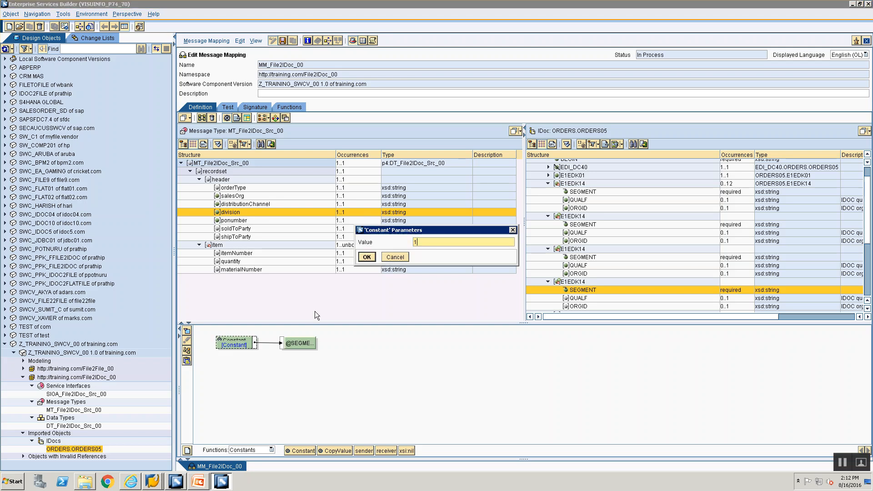
click(367, 256)
- Map the QUALF field of the fourth E1EDK14 segment to a constant of 012 and consult the mapping rules again
key(alt+Tab)
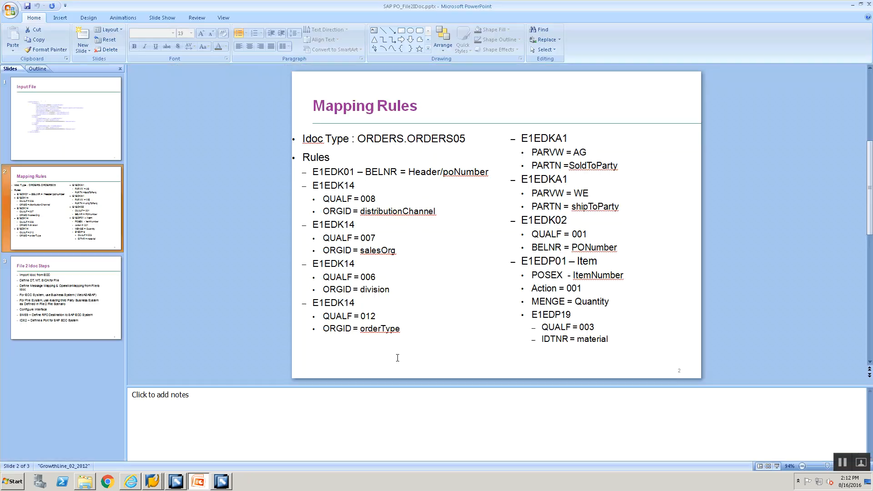
key(alt+Tab)
click(568, 298)
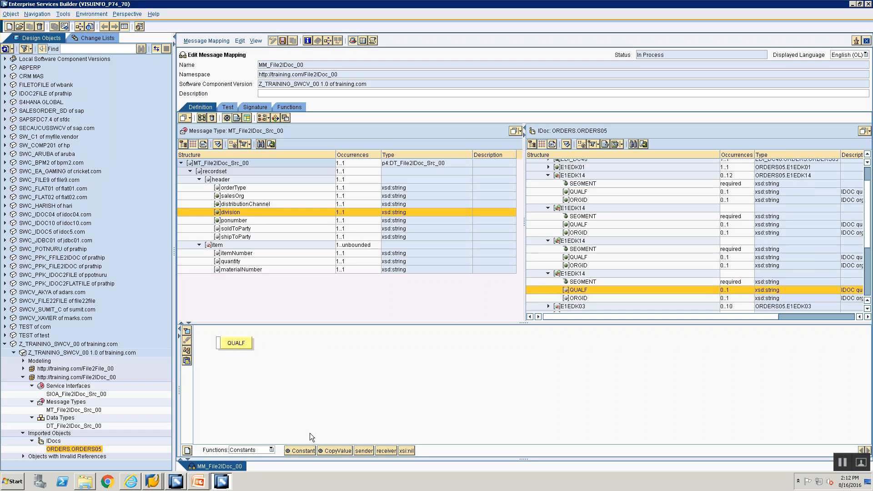
drag(305, 451, 219, 344)
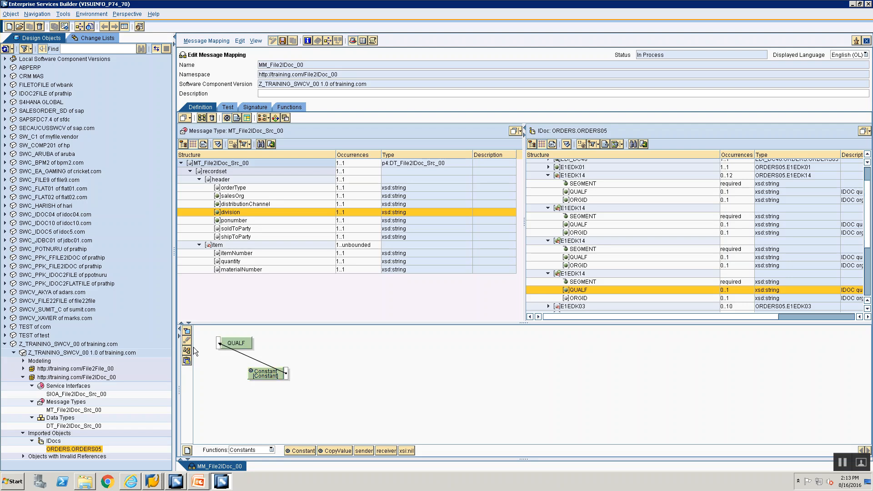
click(187, 350)
double_click(229, 344)
text(012)
key(Return)
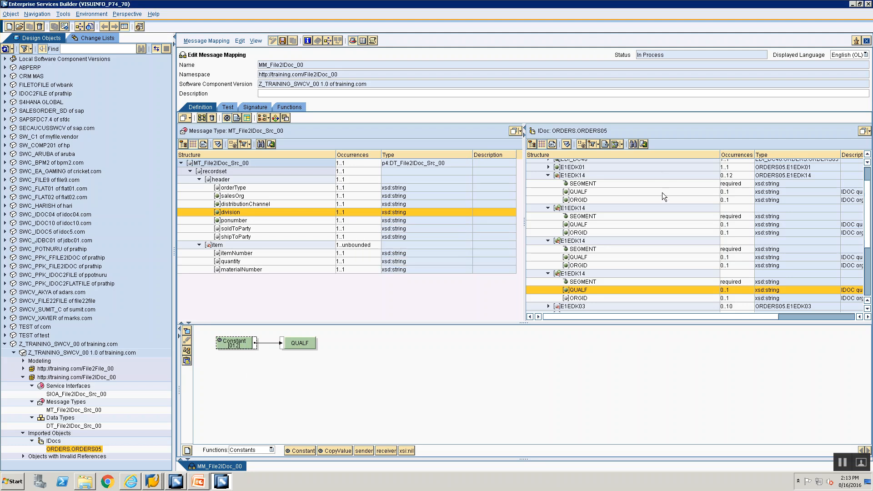
key(alt+Tab)
key(alt+Tab)
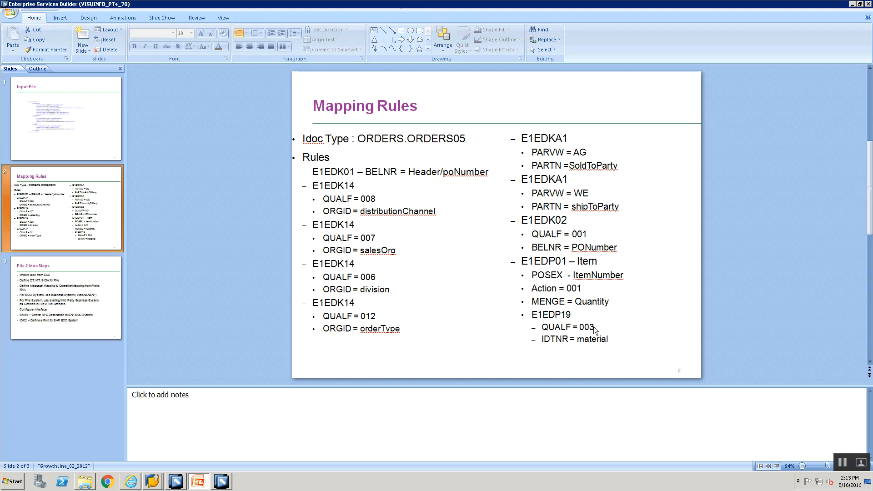
- Map the source field orderType to ORGID in the last E1EDK14 segment and tidy the mapping layout
click(578, 298)
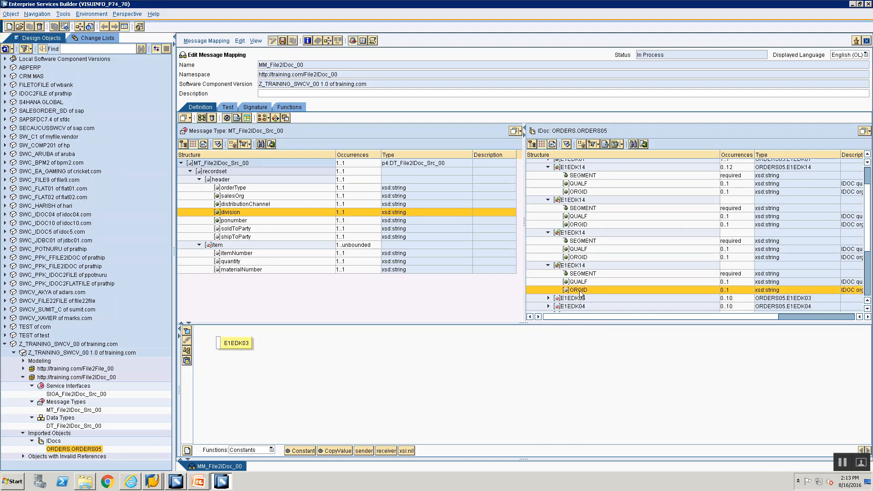
double_click(232, 188)
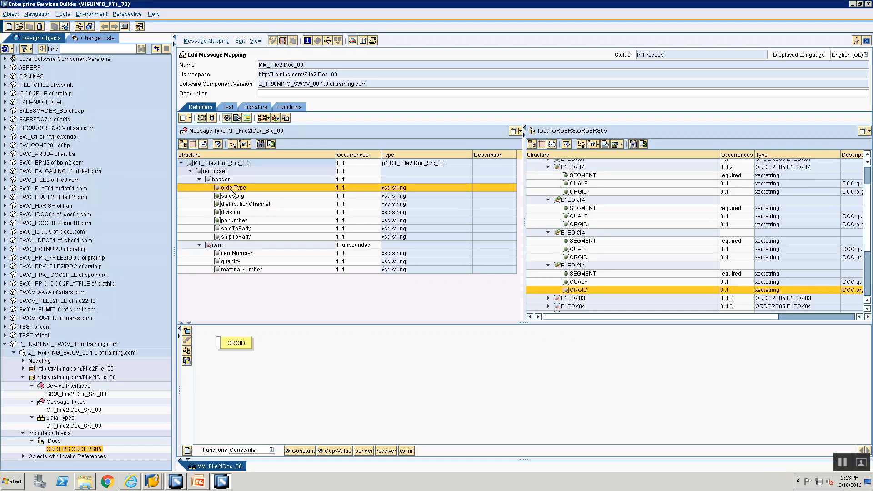
drag(219, 341, 227, 331)
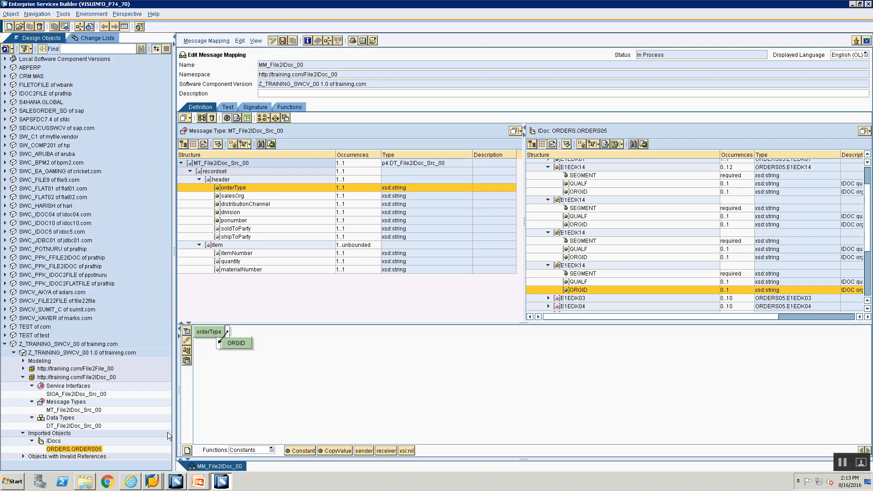
click(187, 351)
- Check the mapping rules in the PowerPoint slide and collapse the four E1EDK14 segments in the target IDoc structure
key(alt+Tab)
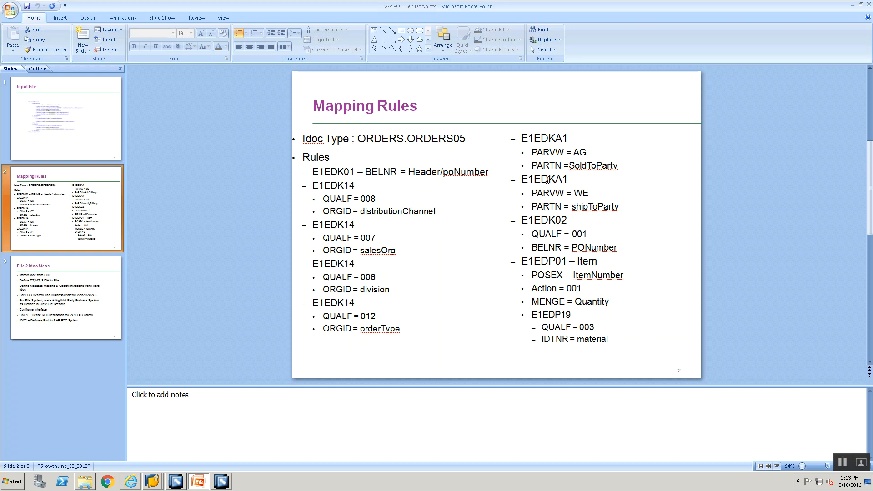
key(alt+Tab)
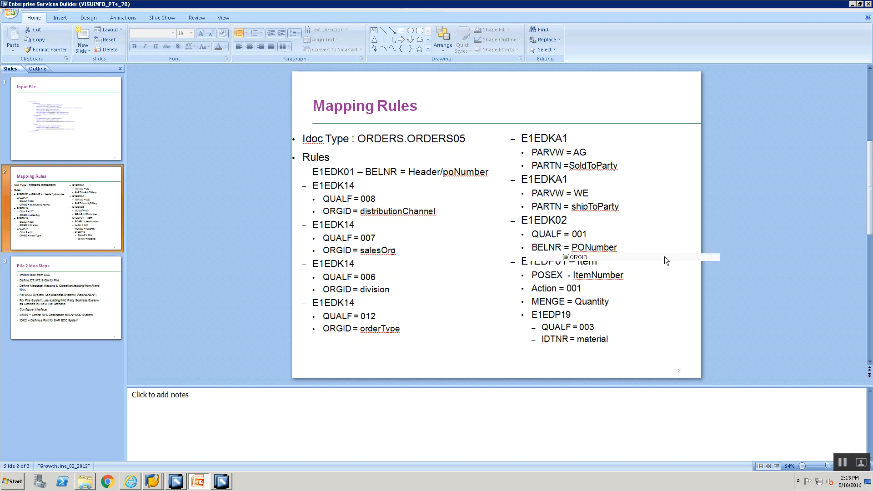
click(549, 265)
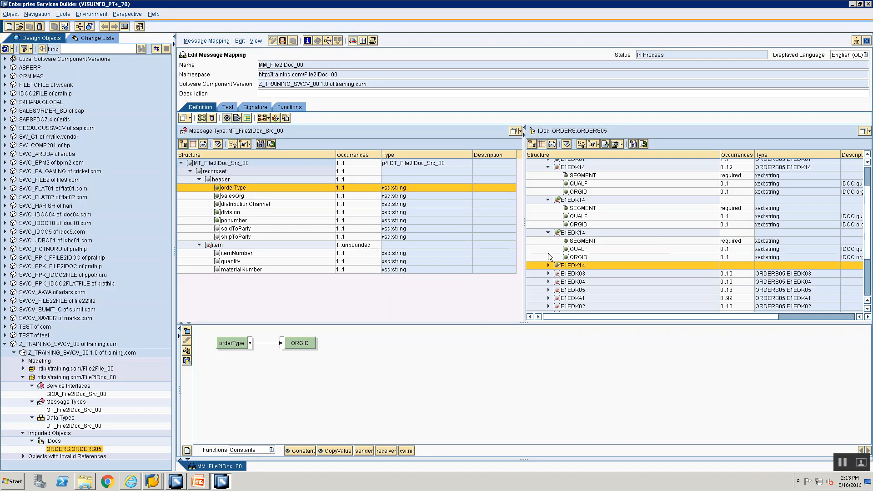
click(549, 232)
click(547, 199)
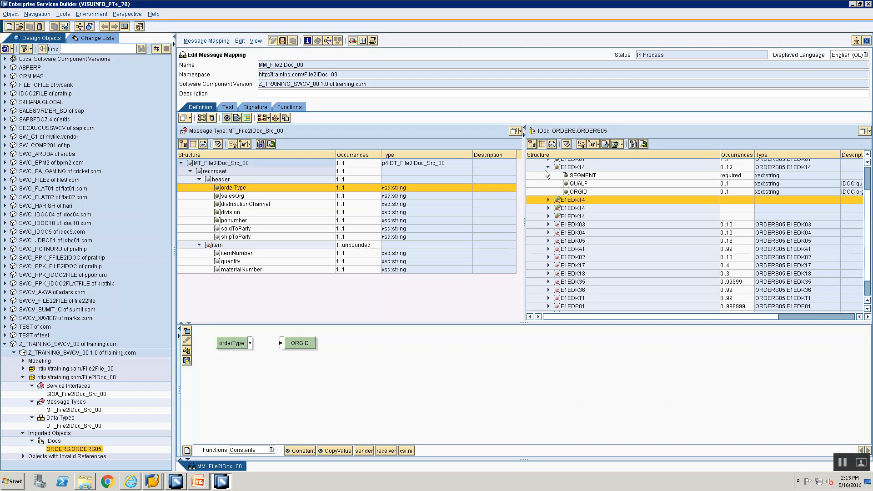
click(548, 167)
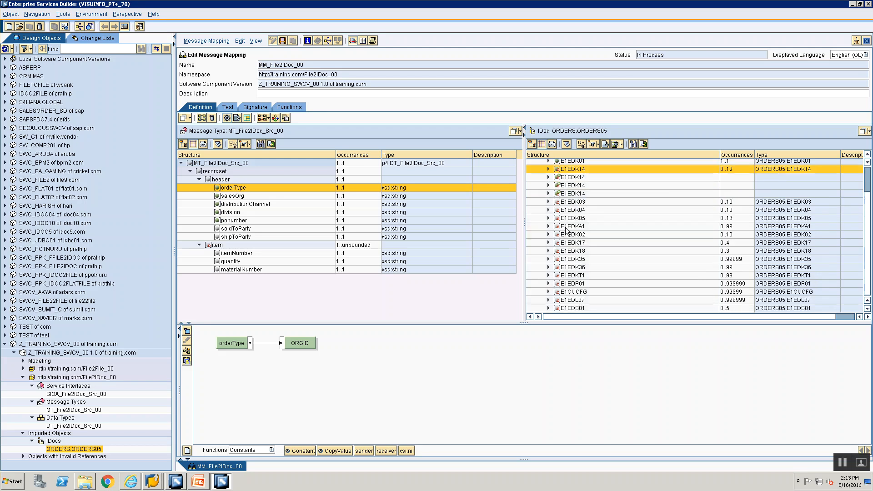
- Duplicate the E1EDKA1 subtree in the ORDERS.ORDERS05 target structure
click(566, 230)
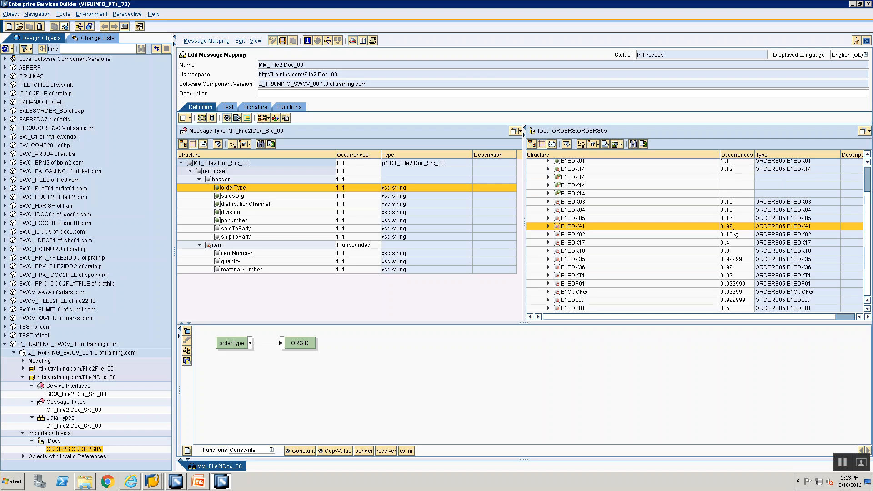
right_click(580, 229)
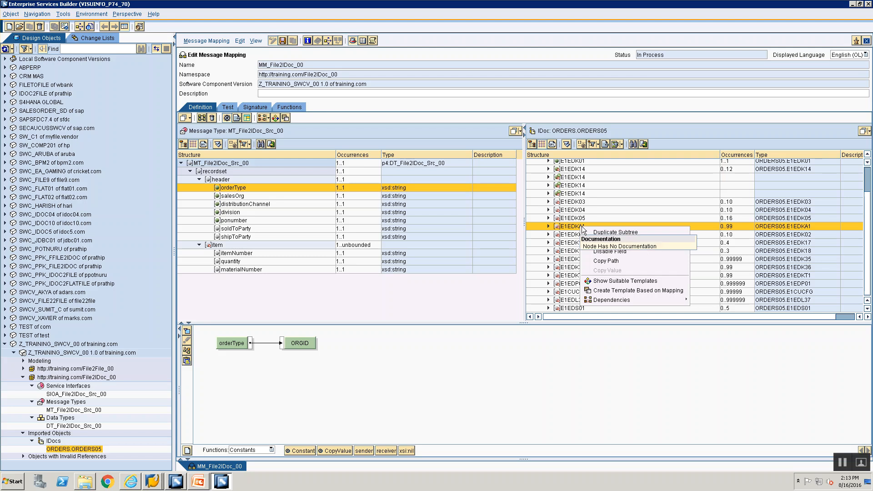
click(565, 233)
click(567, 226)
right_click(567, 226)
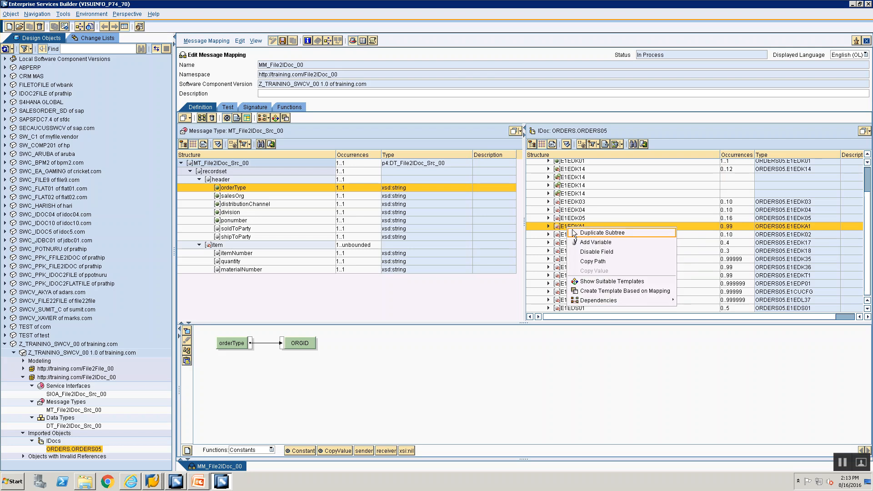
click(572, 230)
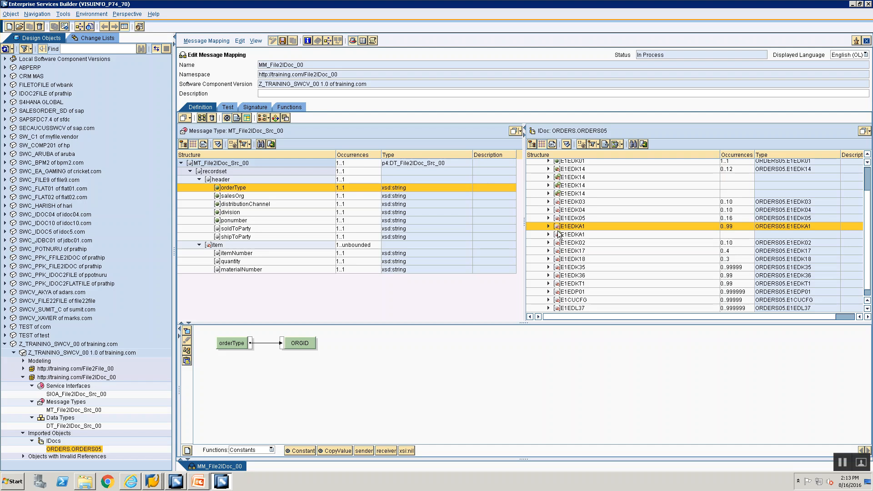
- Map a constant with an empty value to the first E1EDKA1 segment node
double_click(558, 226)
mouse_move(303, 450)
mouse_down()
mouse_move(242, 409)
mouse_move(255, 387)
mouse_move(218, 344)
mouse_up()
click(187, 350)
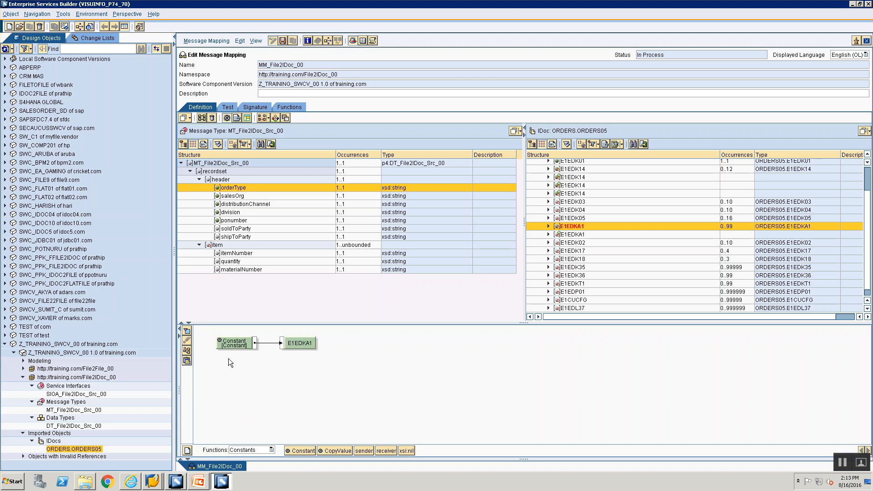
double_click(241, 341)
key(BackSpace)
key(Return)
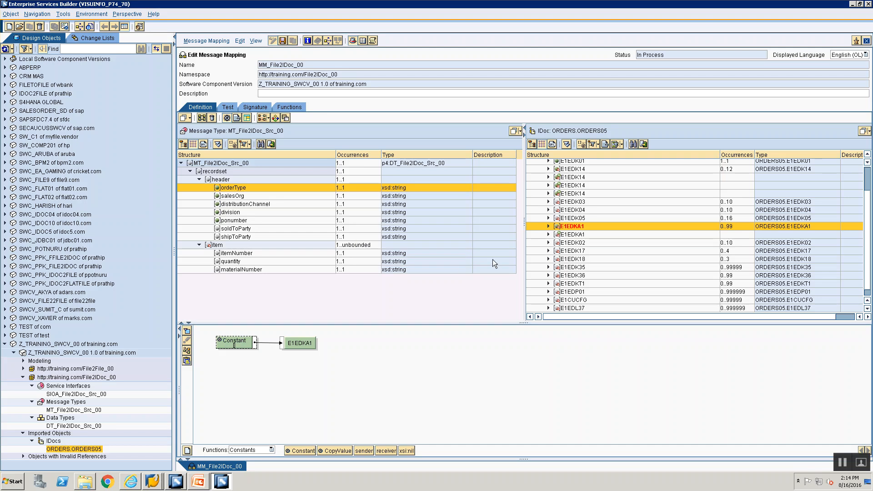
- Map a constant with value 1 to the SEGMENT attribute of the first E1EDKA1
click(548, 226)
click(573, 235)
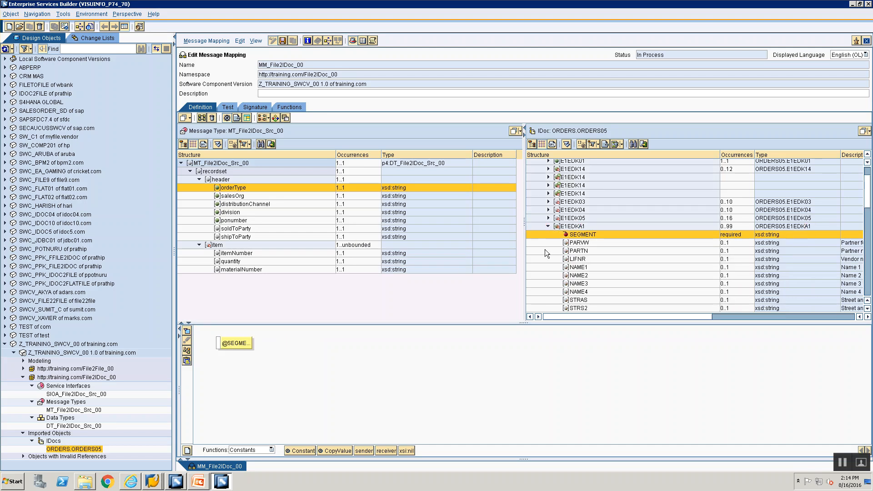
drag(299, 451, 218, 343)
click(186, 351)
double_click(235, 343)
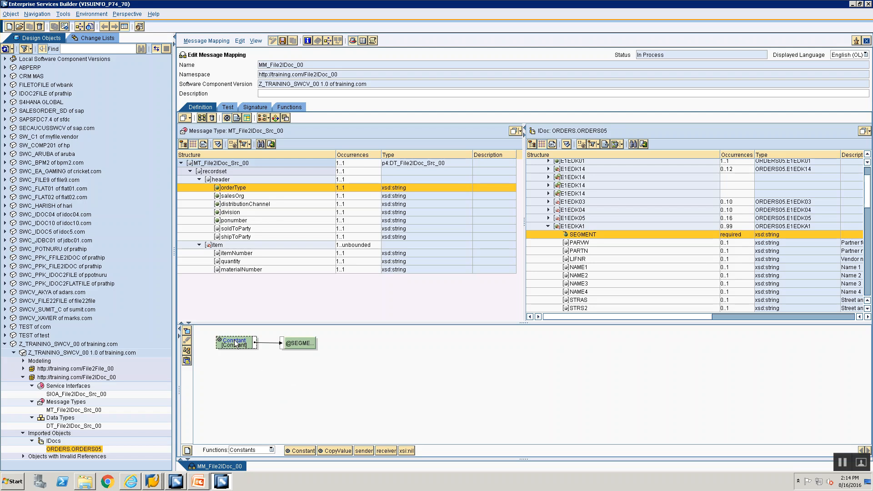
text(1)
click(367, 257)
- Consult the mapping rules and map a constant with value AG to PARVW in the first E1EDKA1
key(alt+Tab)
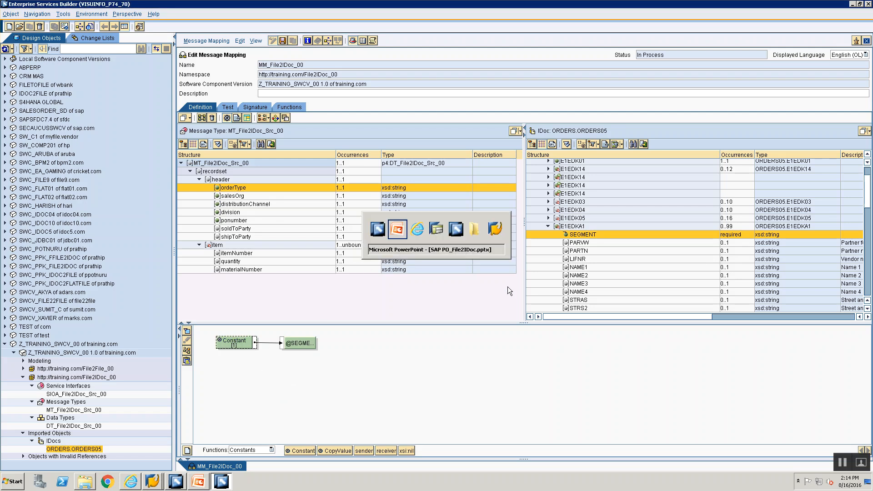
key(alt+Tab)
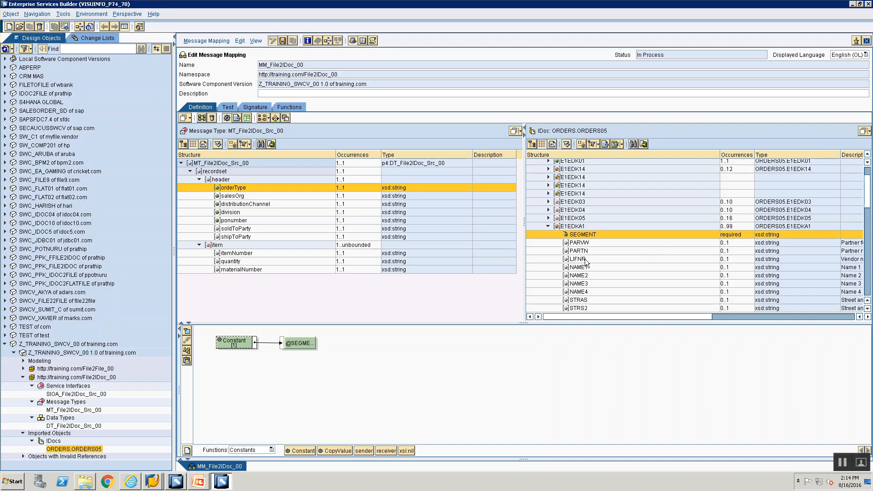
click(579, 243)
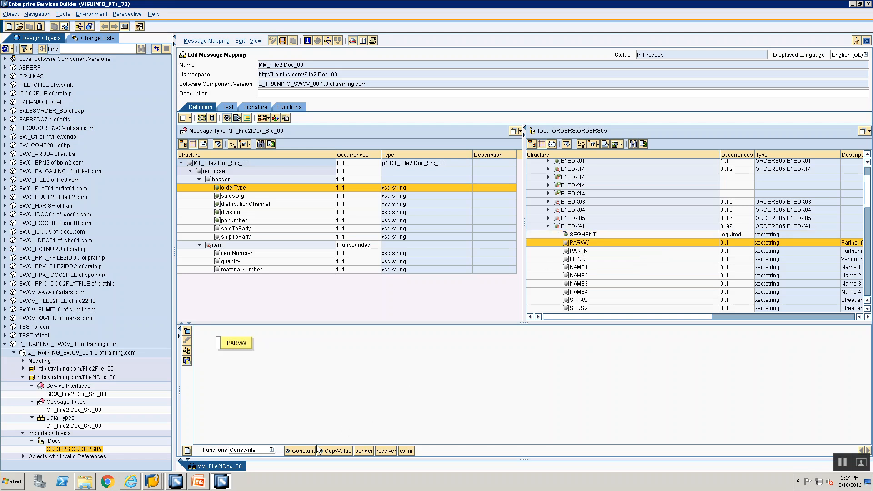
drag(313, 450, 258, 397)
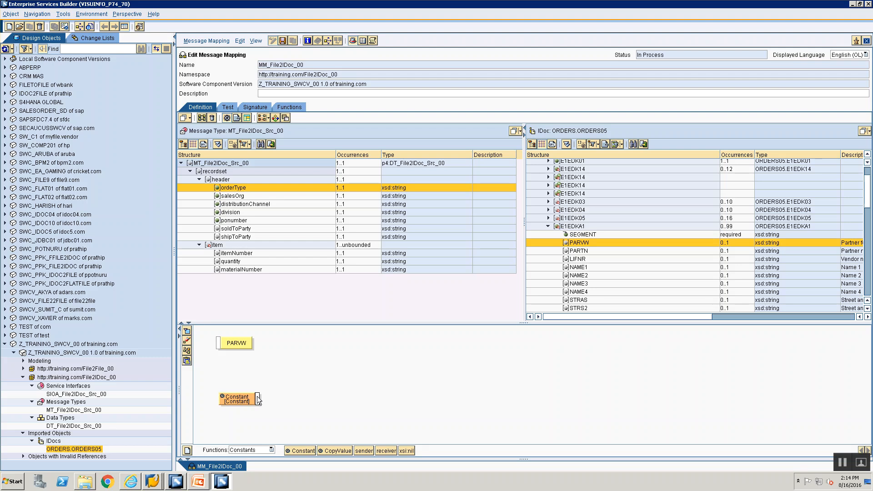
drag(228, 349, 217, 345)
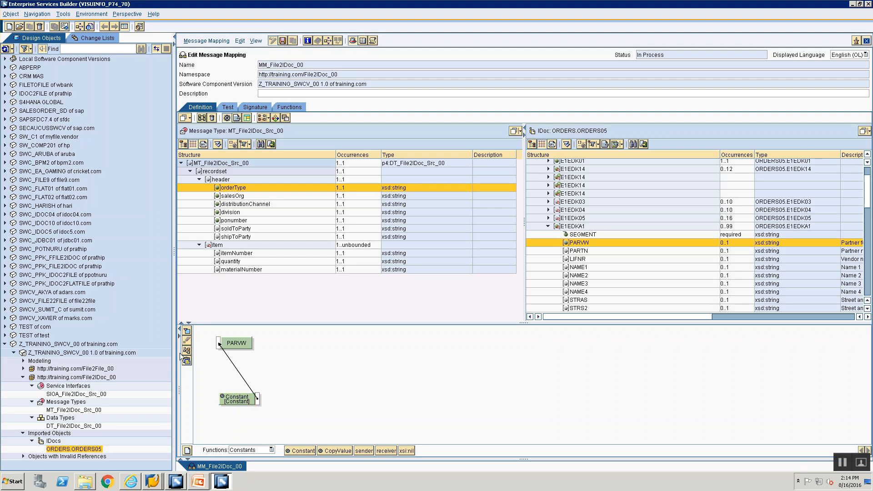
click(239, 347)
text(AG)
click(366, 257)
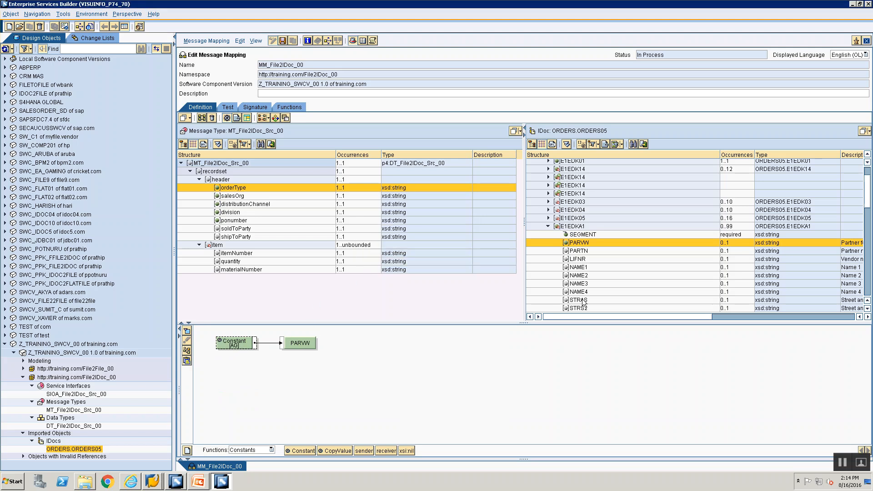
- Consult the mapping rules and map the source field soldToParty to PARTN in the first E1EDKA1
key(alt+Tab)
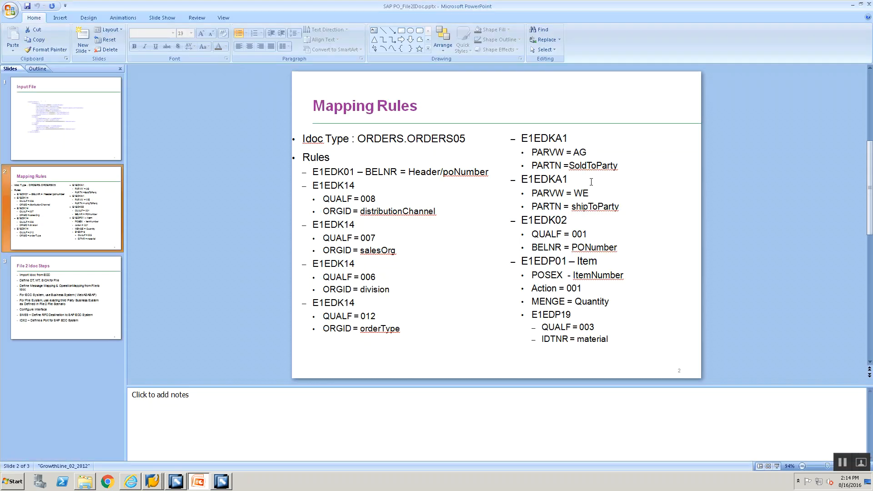
key(alt+Tab)
click(573, 251)
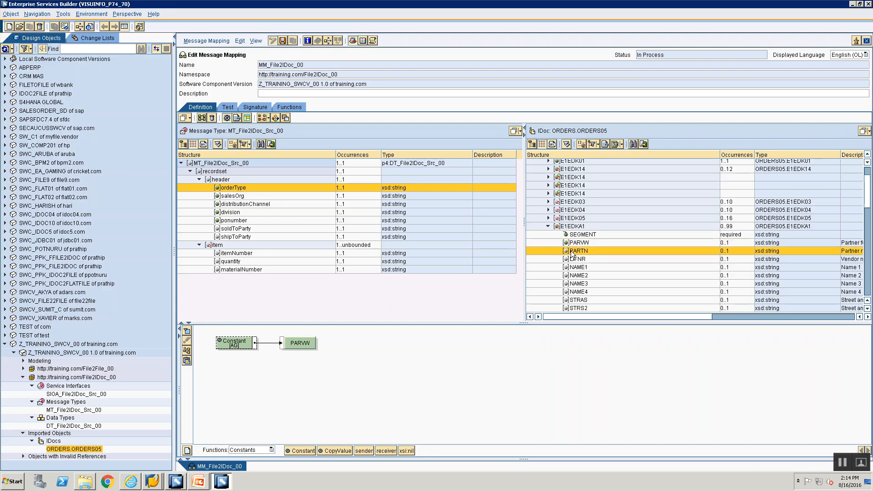
double_click(229, 229)
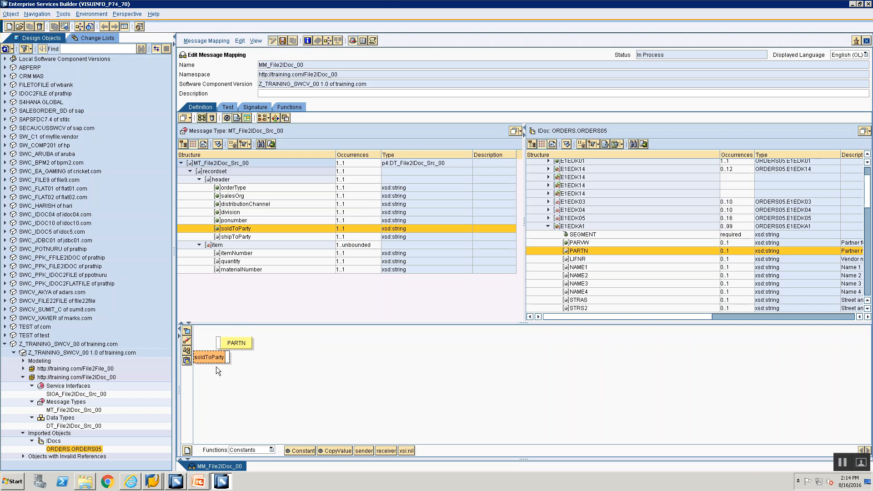
drag(229, 384, 218, 343)
click(186, 350)
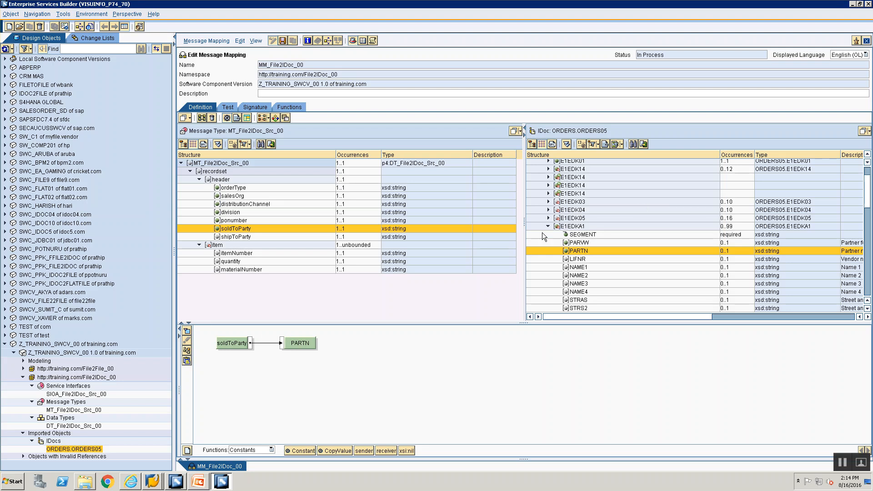
- Collapse the first E1EDKA1 and map a constant with an empty value to the duplicated E1EDKA1 node
click(548, 226)
click(573, 231)
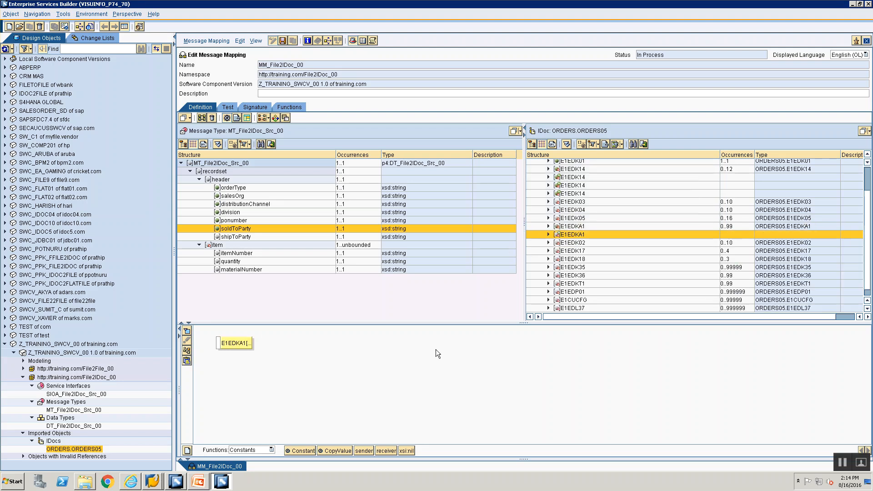
drag(299, 453, 242, 393)
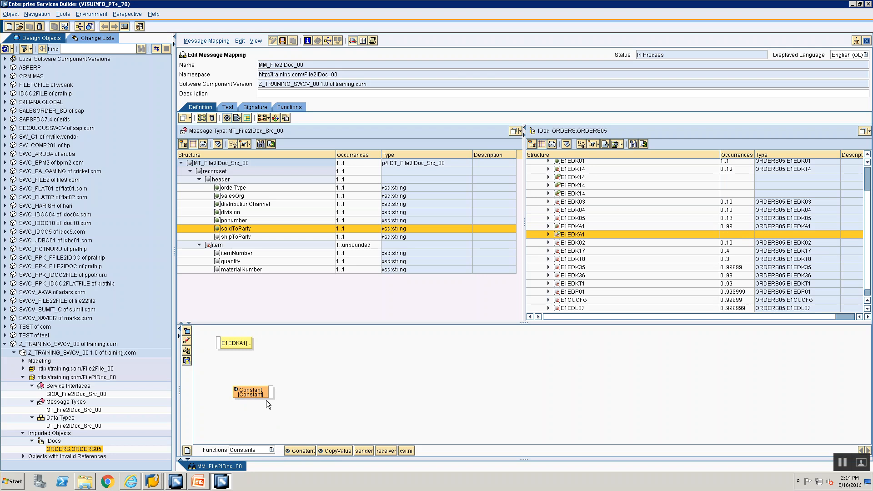
drag(220, 347, 219, 344)
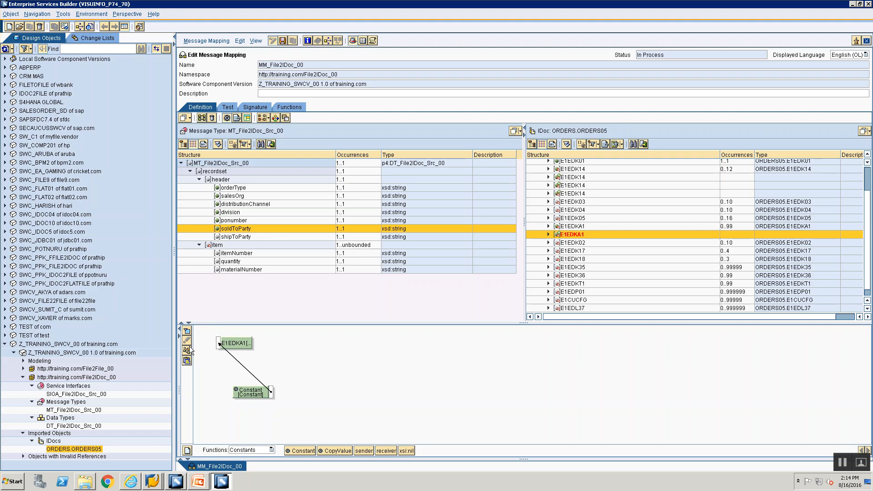
click(187, 350)
double_click(230, 342)
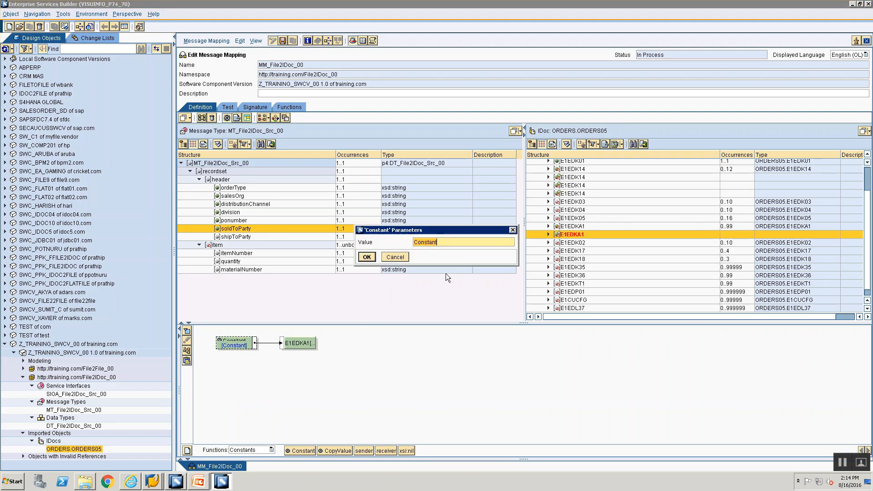
click(366, 258)
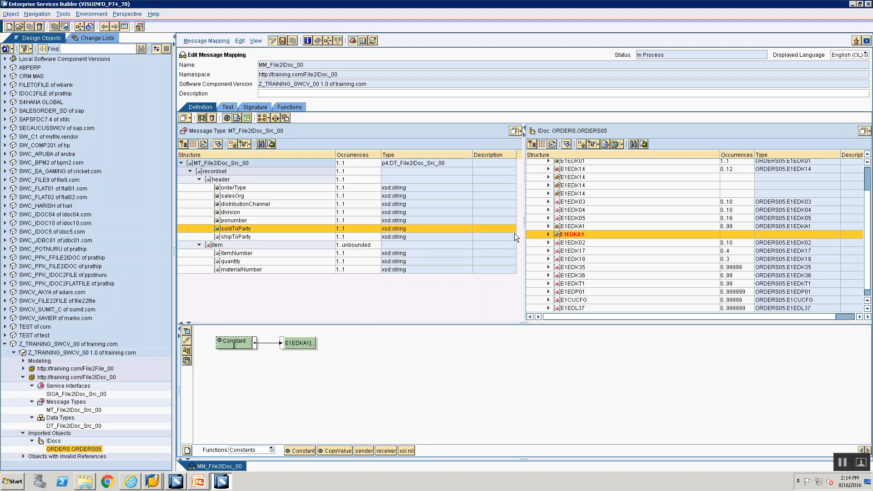
- Map a constant with value 1 to the SEGMENT attribute of the duplicated E1EDKA1
click(547, 234)
click(575, 243)
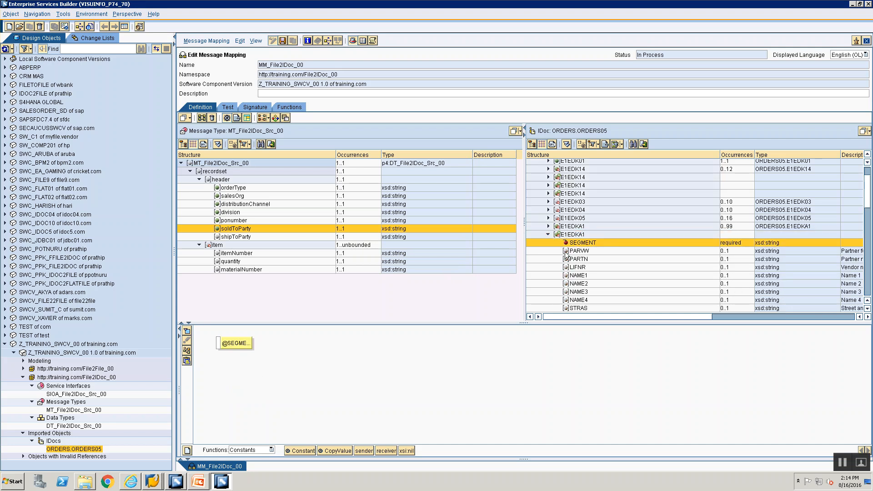
mouse_move(288, 450)
mouse_down()
mouse_move(236, 386)
mouse_move(238, 364)
mouse_move(218, 343)
mouse_up()
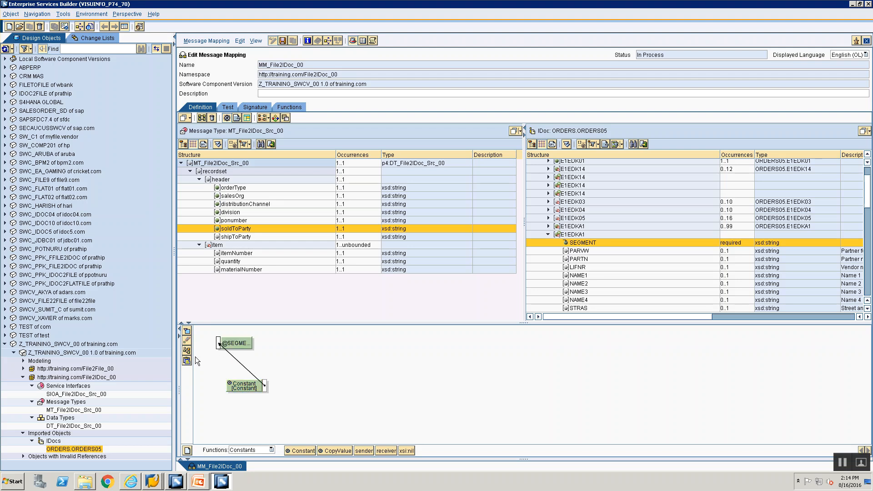
click(186, 350)
double_click(230, 343)
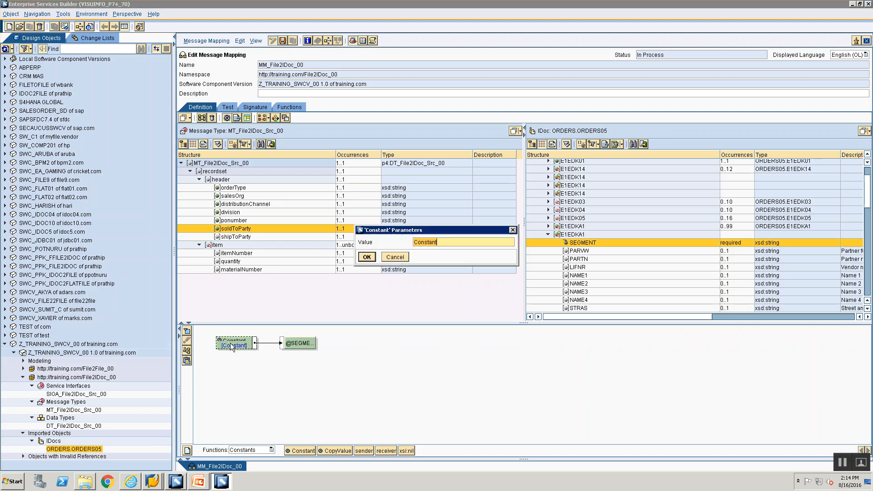
click(367, 260)
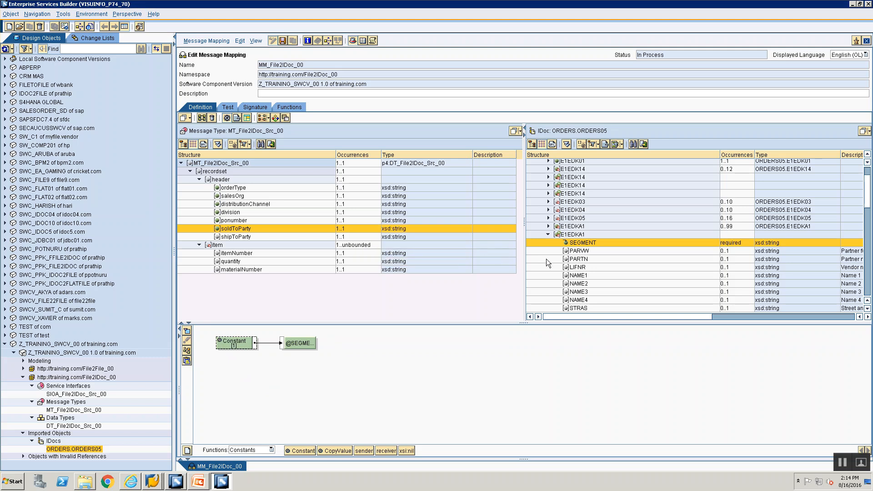
- Consult the mapping rules and map a constant with value WE to PARVW in the duplicated E1EDKA1
click(574, 252)
key(alt+Tab)
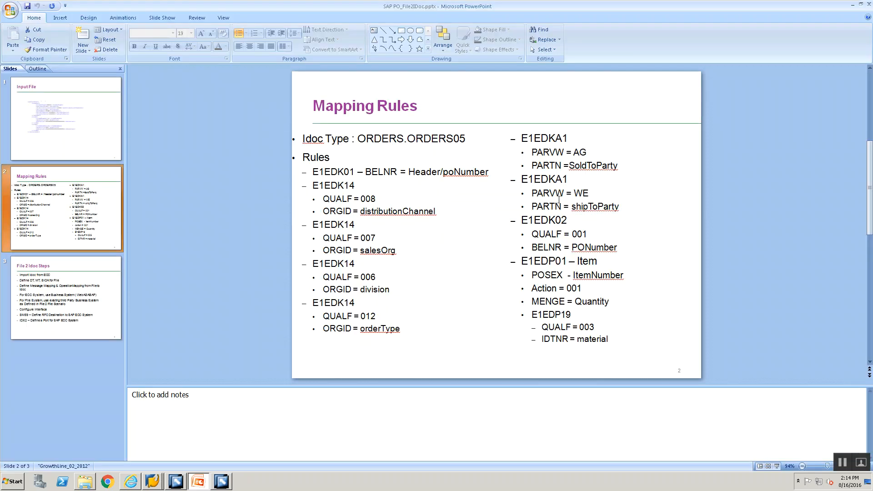
key(alt+Tab)
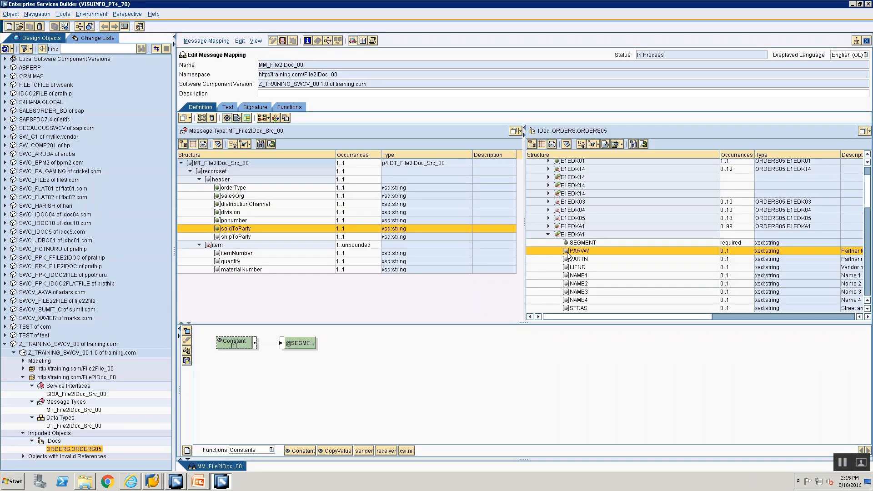
click(568, 253)
drag(295, 454, 220, 342)
click(187, 350)
double_click(234, 346)
text(WE)
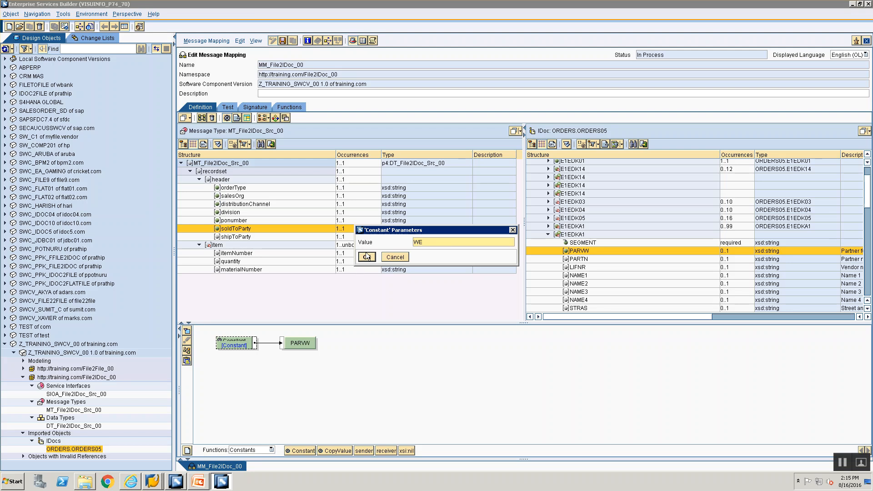
click(367, 257)
- Map the source field shipToParty to PARTN in the duplicated E1EDKA1 and tidy the mapping layout
click(586, 259)
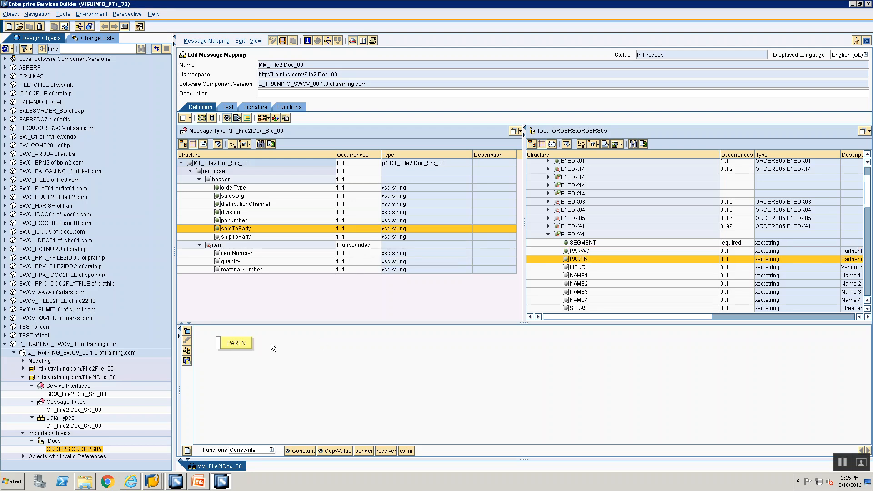
drag(242, 345, 310, 357)
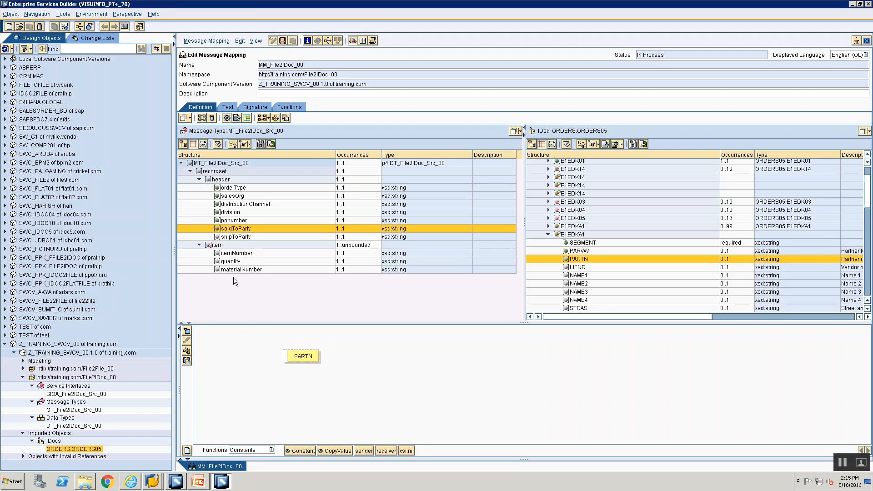
click(236, 235)
drag(236, 245, 232, 347)
drag(236, 238, 284, 356)
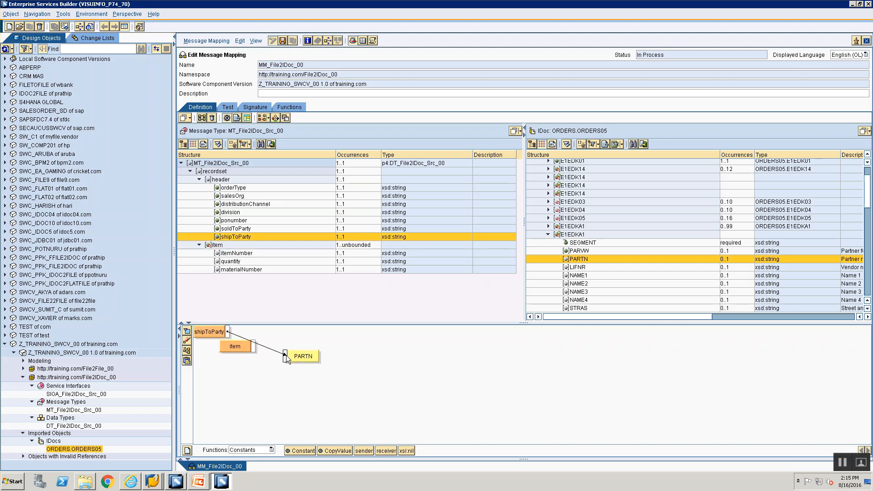
click(187, 341)
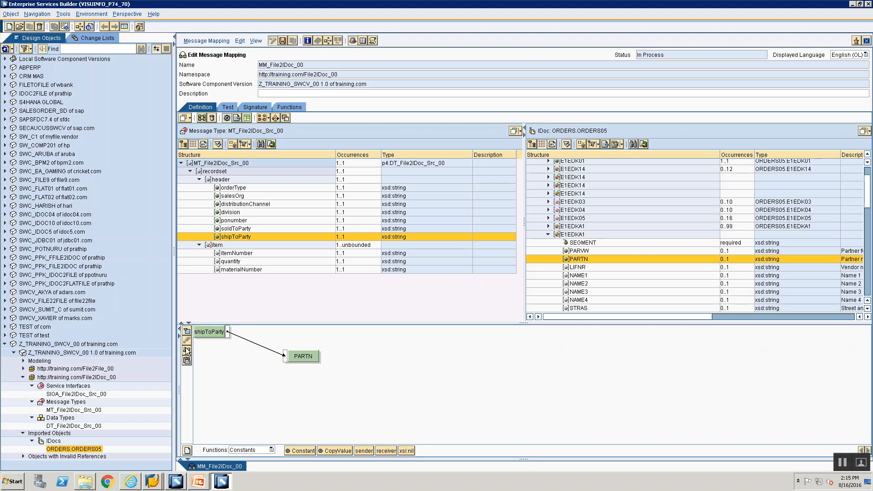
click(187, 351)
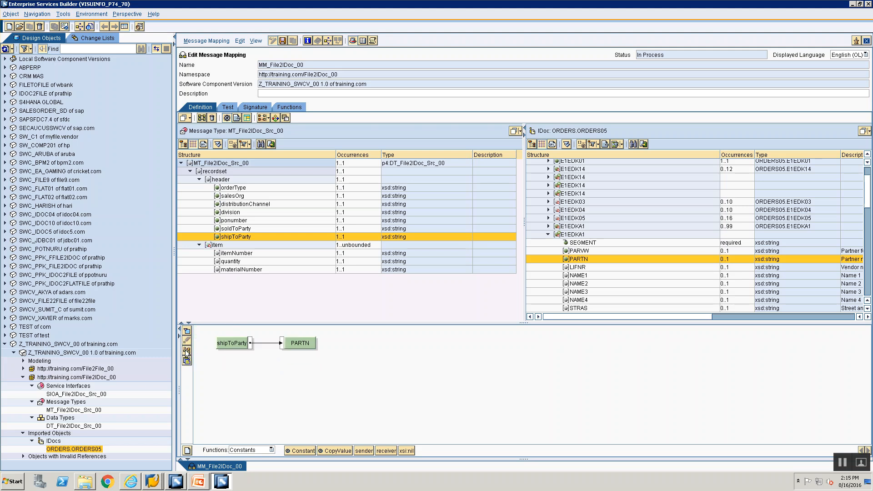
- Collapse the duplicated E1EDKA1, consult the mapping rules and map a constant with an empty value to the E1EDK02 node
click(549, 234)
key(alt+Tab)
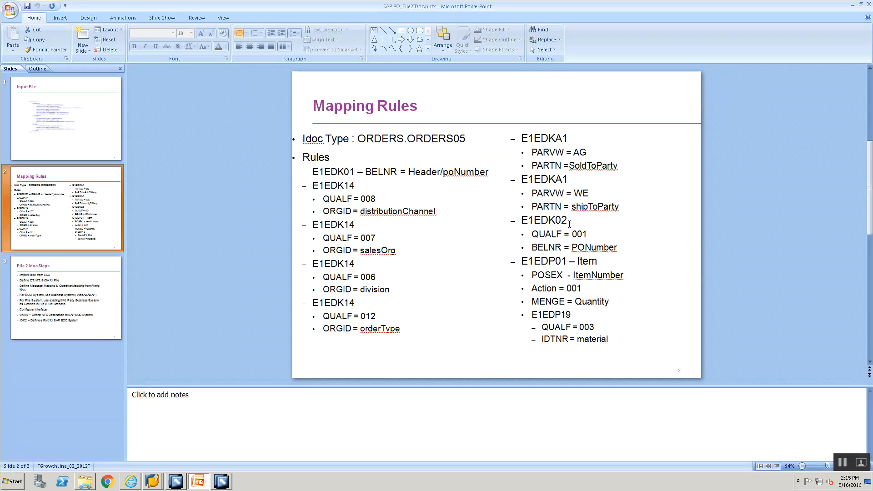
key(alt+Tab)
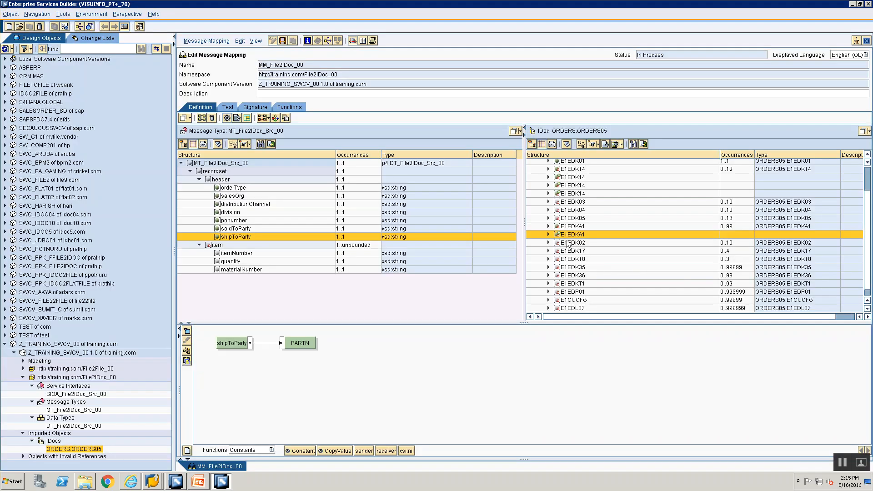
scroll(866, 261, down, 1)
scroll(867, 262, up, 3)
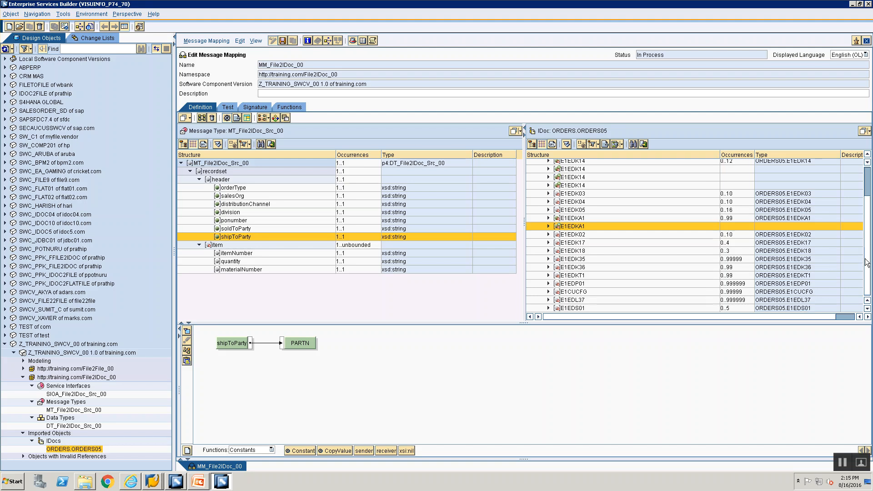
click(563, 275)
key(alt+Tab)
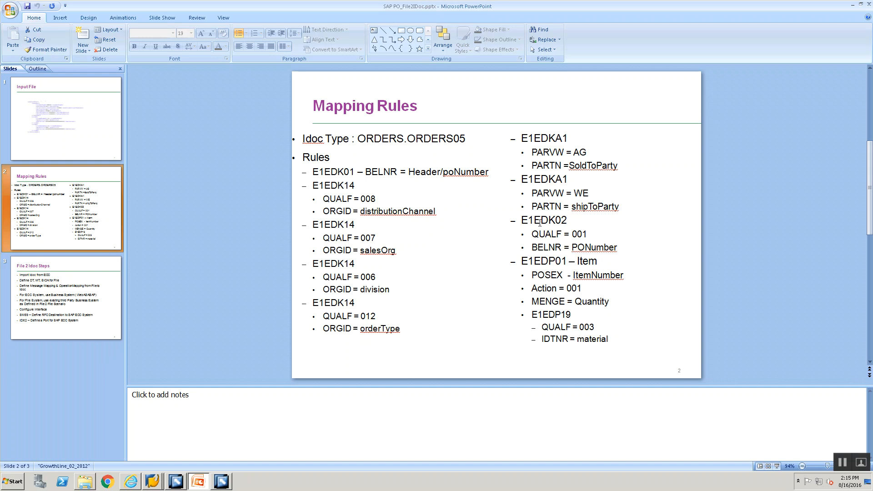
key(alt+Tab)
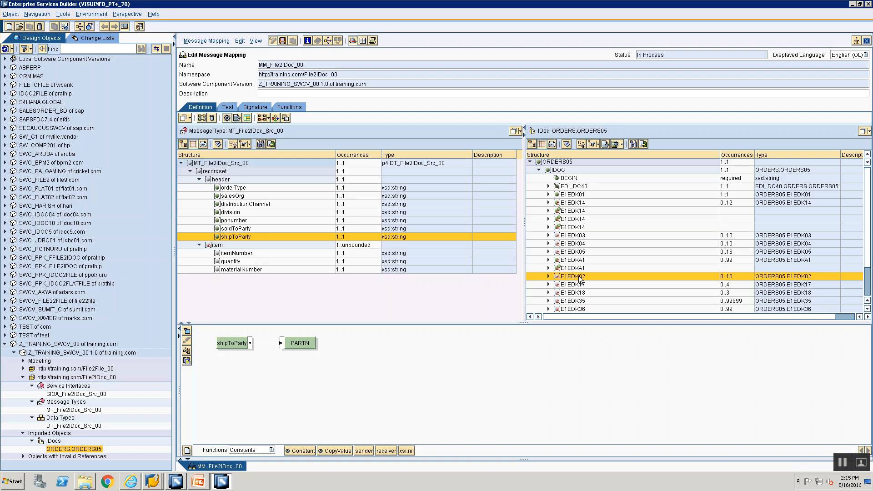
double_click(578, 276)
drag(232, 375, 218, 344)
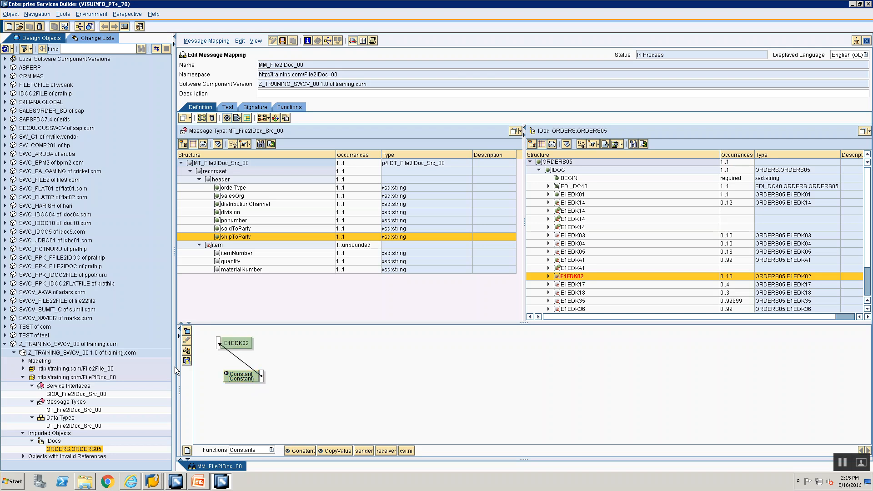
click(187, 351)
double_click(222, 341)
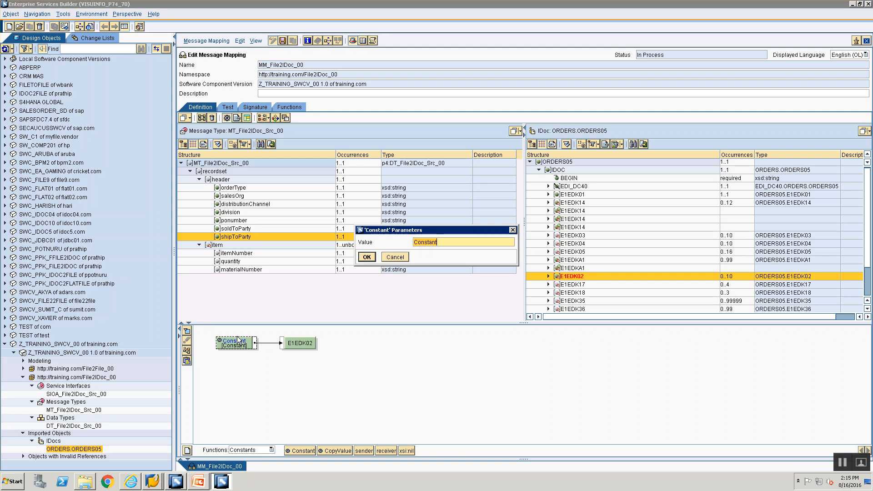
click(365, 258)
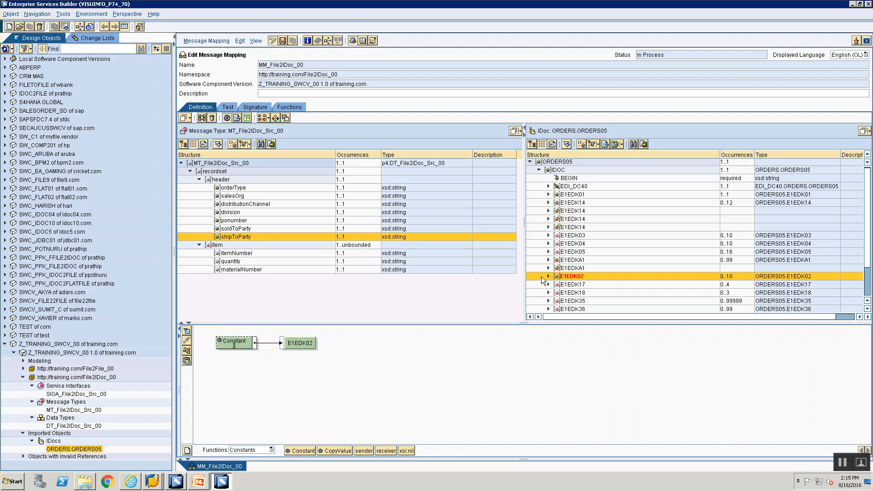
- Expand E1EDK02 and map a constant with value 1 to its SEGMENT attribute
click(547, 276)
click(585, 285)
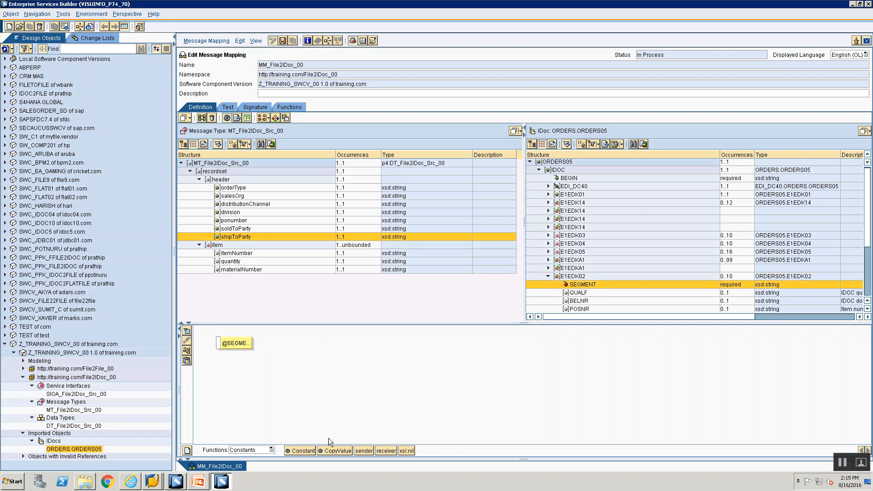
drag(291, 438, 219, 343)
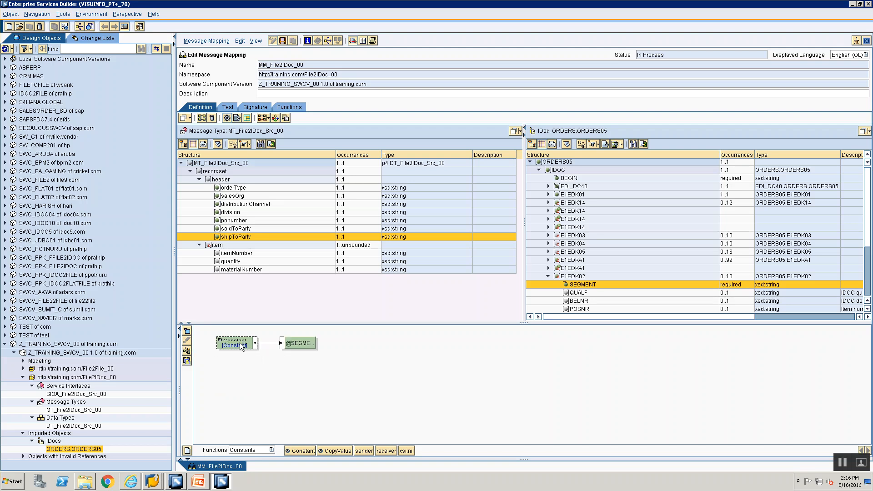
double_click(240, 342)
text(1)
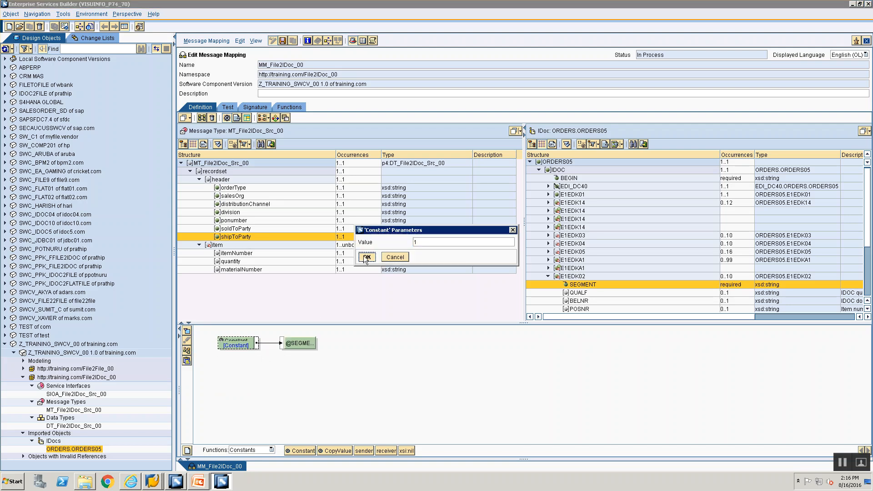
click(366, 257)
- Consult the mapping rules and map a constant with value 001 to QUALF in E1EDK02
key(alt+Tab)
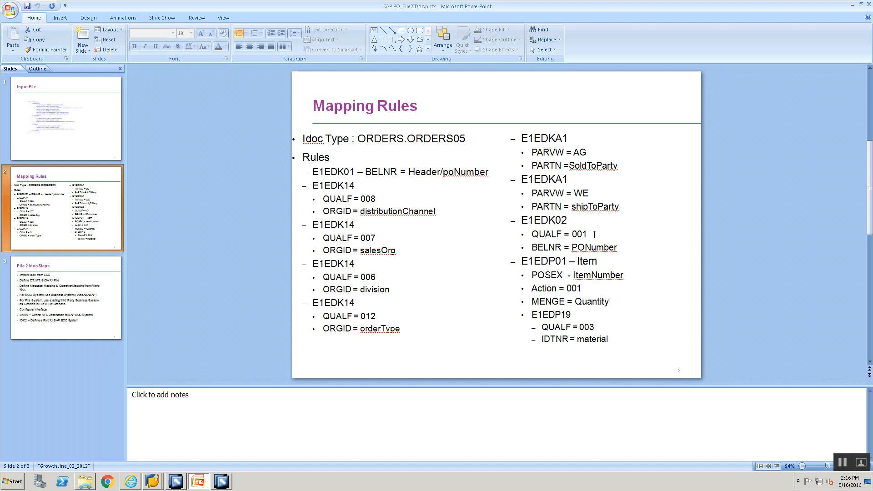
key(alt+Tab)
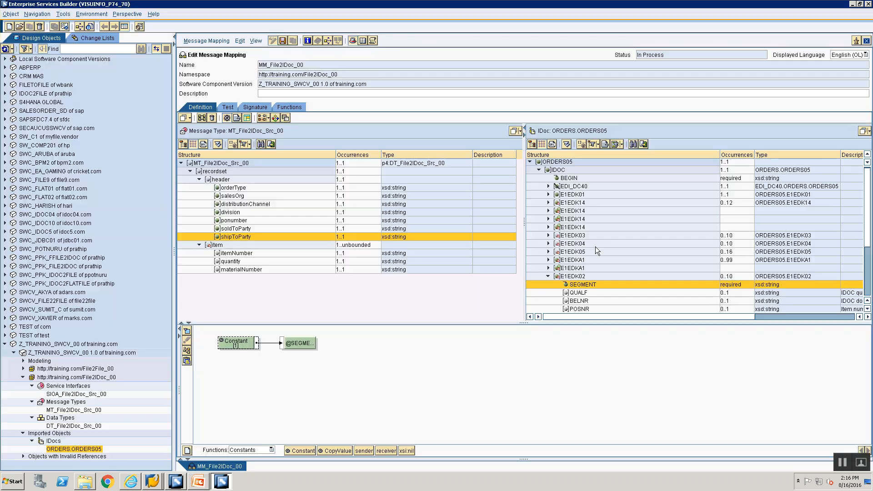
key(alt+Tab)
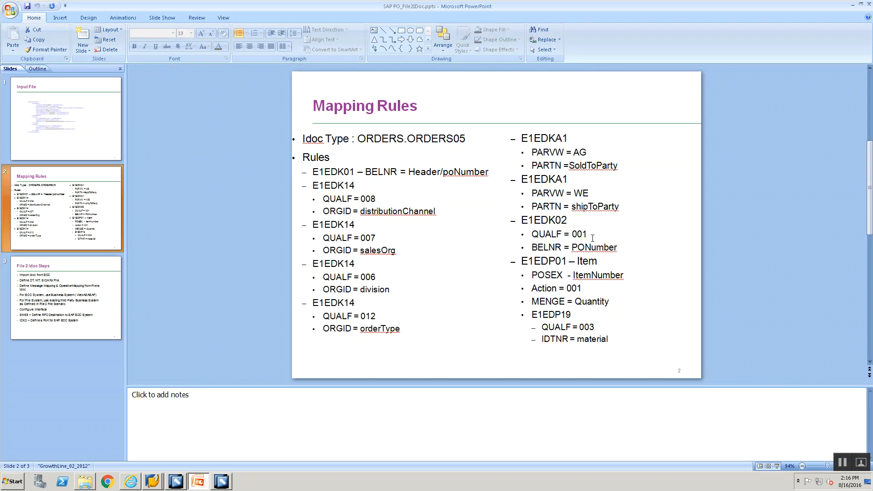
key(alt+Tab)
click(572, 291)
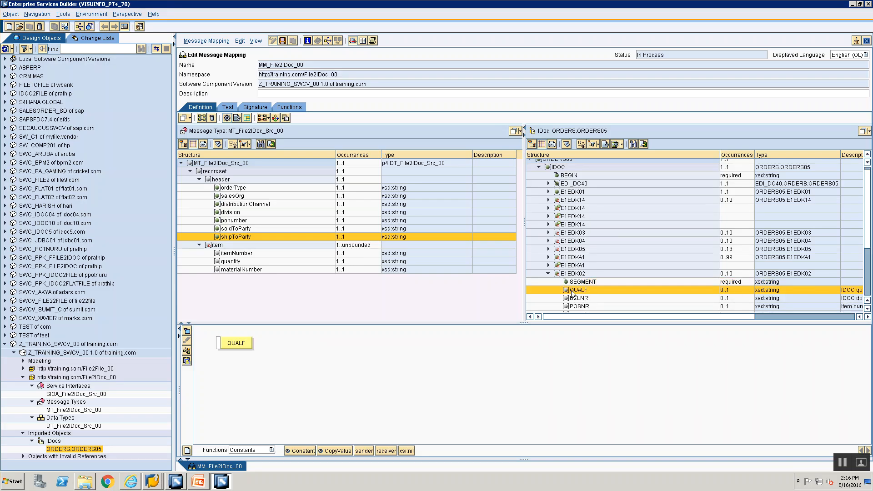
mouse_move(300, 451)
mouse_down()
mouse_move(244, 395)
mouse_move(249, 359)
mouse_move(217, 342)
mouse_up()
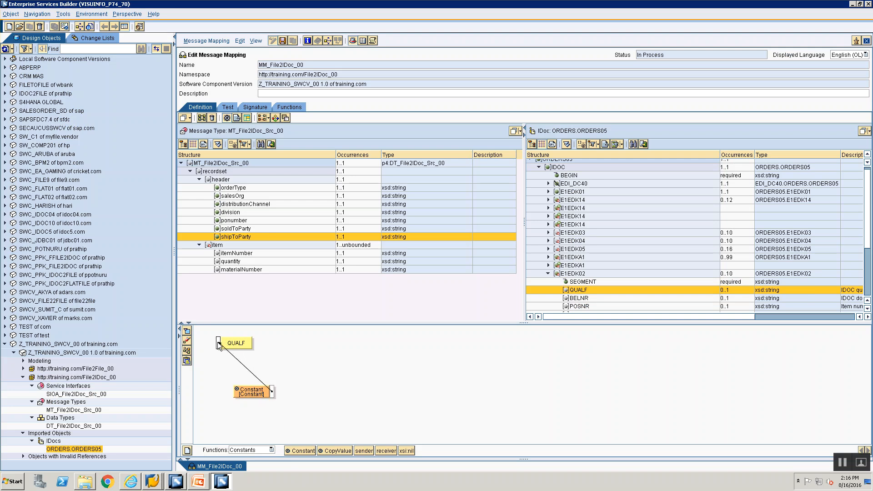
click(187, 351)
double_click(233, 344)
text(001)
key(Return)
- Consult the mapping rules and map the source field ponumber to BELNR in E1EDK02
key(alt+Tab)
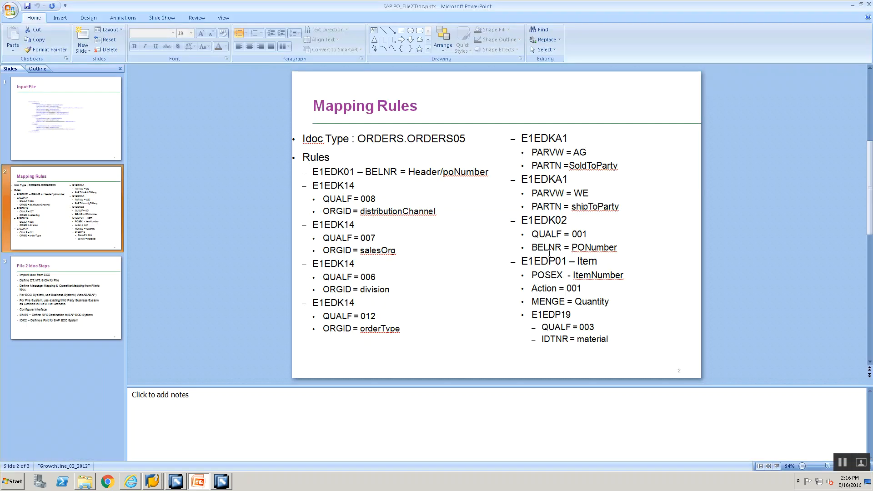
key(alt+Tab)
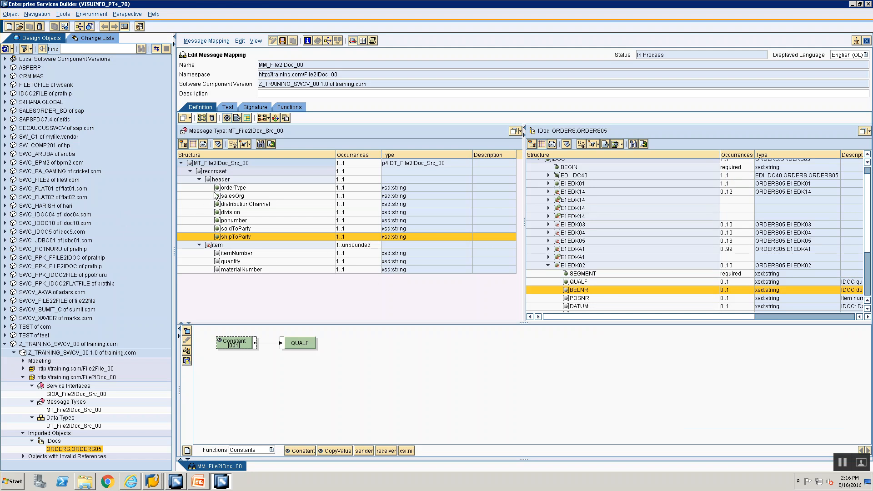
double_click(571, 289)
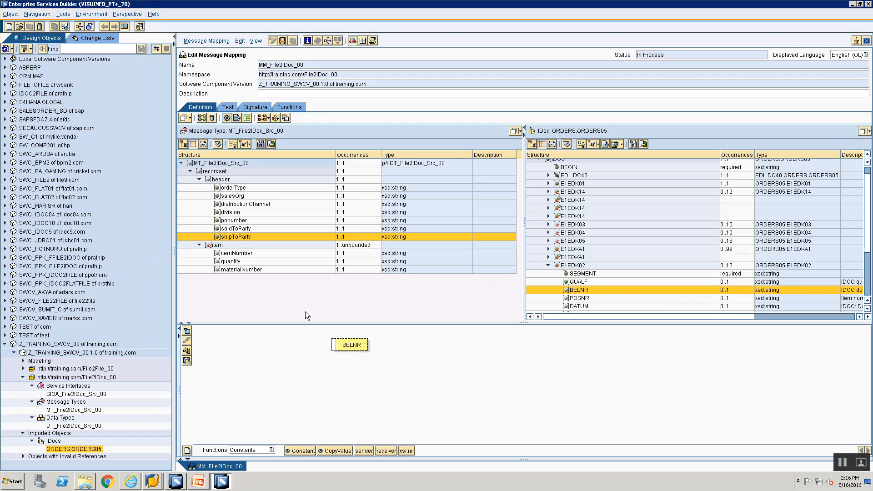
drag(237, 220, 230, 217)
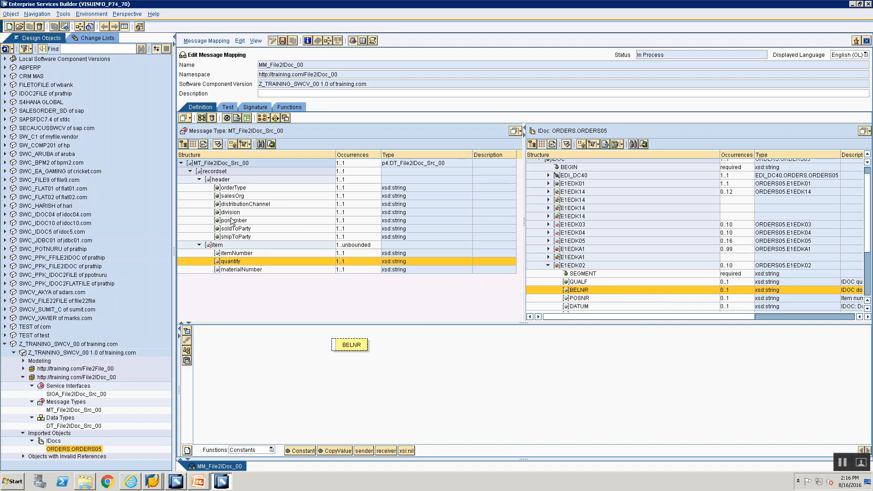
click(231, 219)
double_click(232, 220)
drag(228, 331, 335, 345)
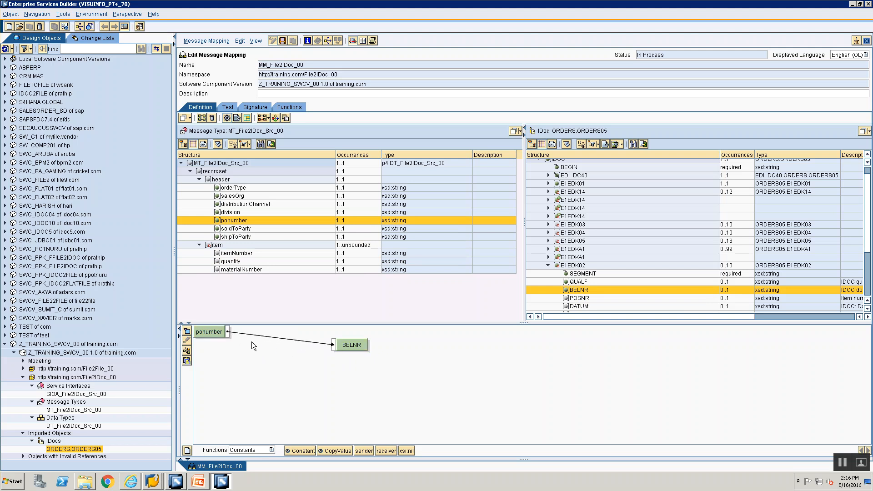
click(187, 350)
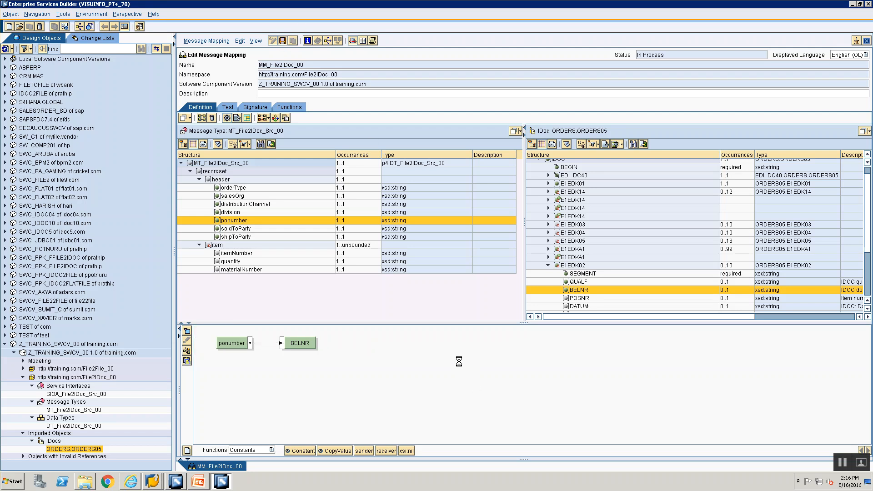
- Collapse E1EDK02, consult the mapping rules and map the source node item to E1EDP01
click(549, 266)
key(alt+Tab)
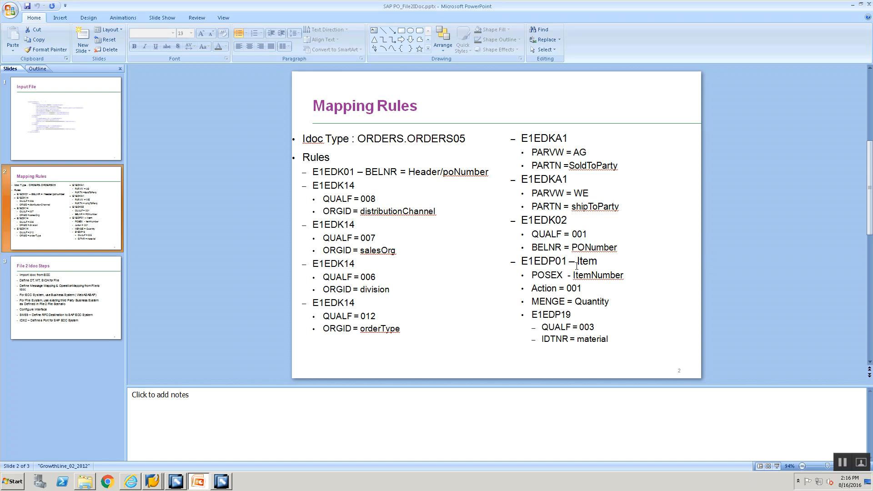
key(alt+Tab)
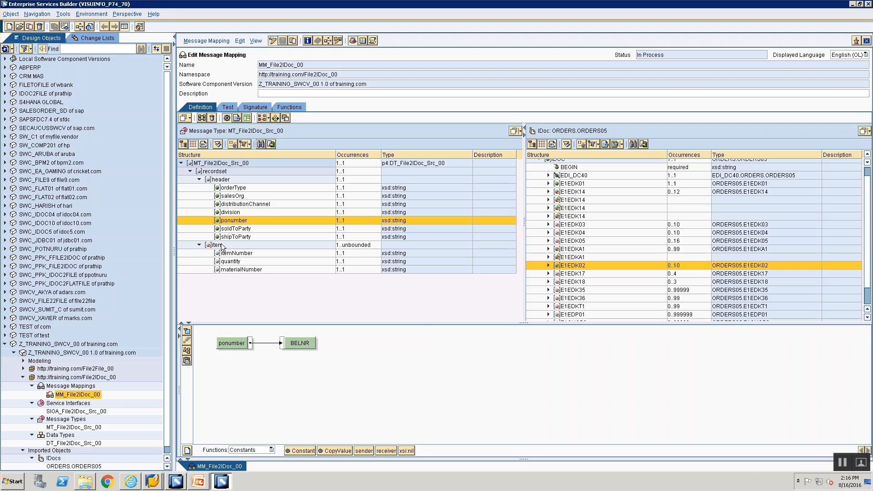
click(223, 246)
scroll(616, 306, down, 1)
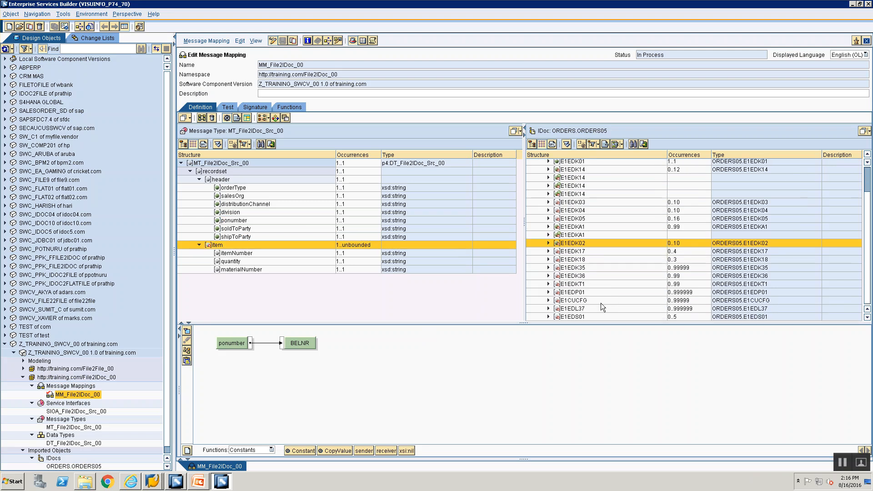
click(569, 293)
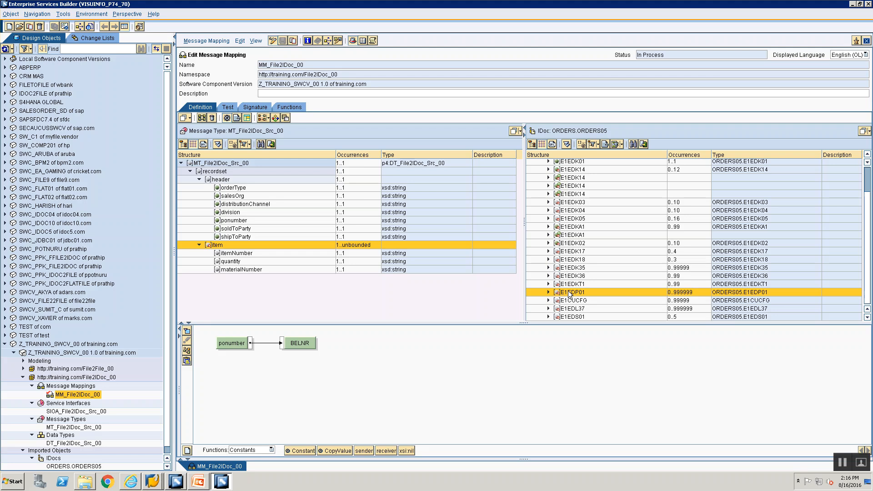
double_click(570, 293)
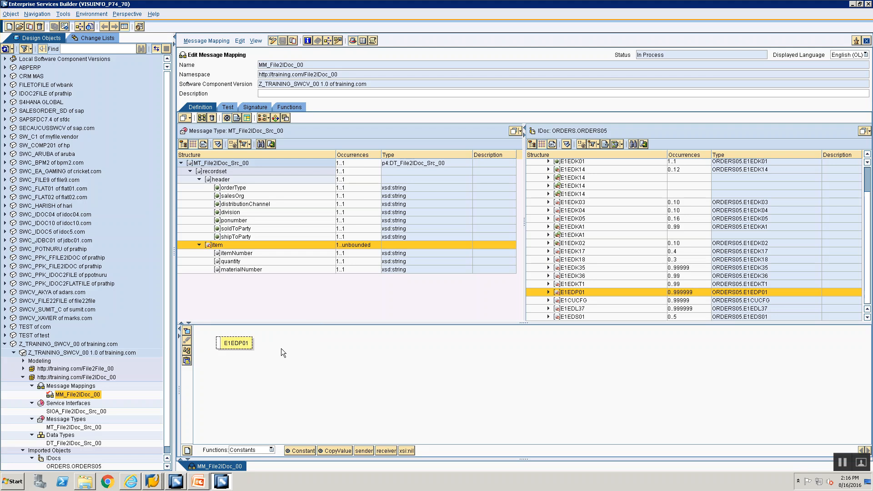
drag(217, 251, 392, 386)
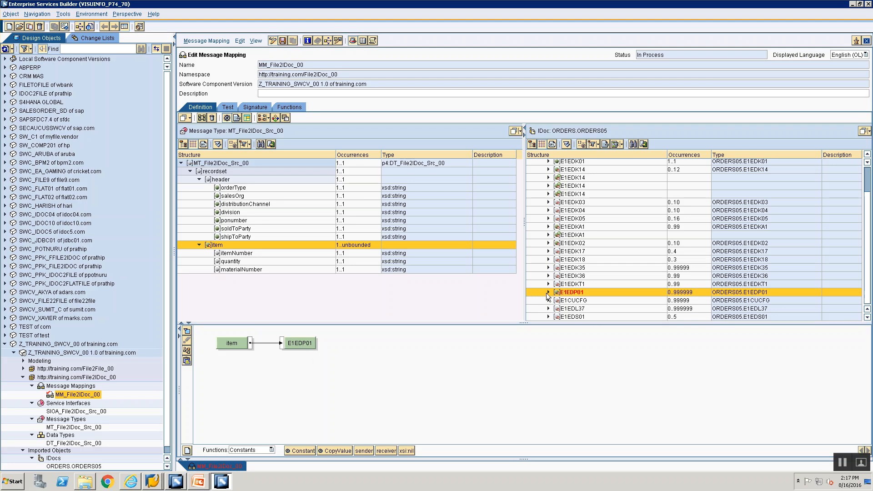
- Expand E1EDP01 and map a constant with value 1 to its SEGMENT attribute
click(547, 293)
click(576, 255)
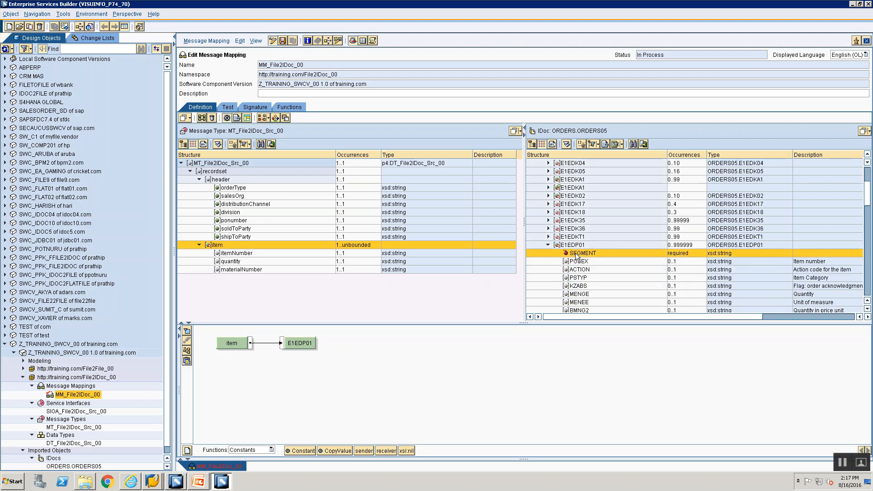
drag(260, 411, 219, 342)
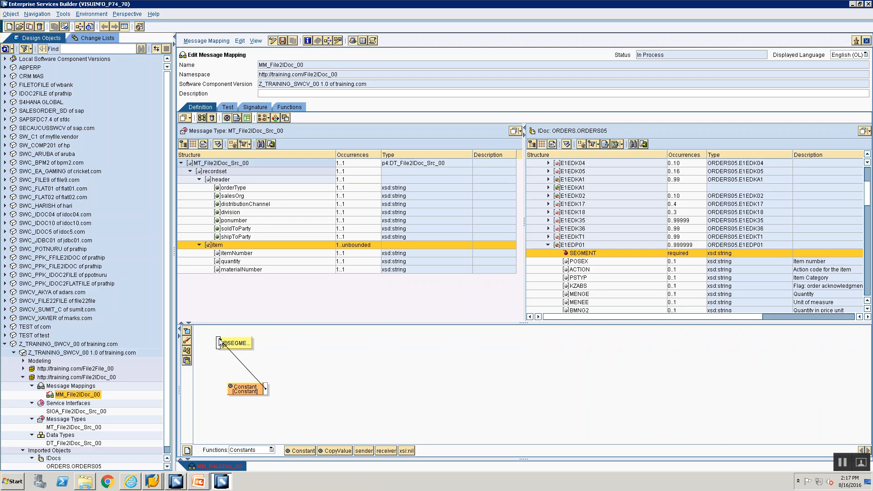
double_click(242, 394)
text(1)
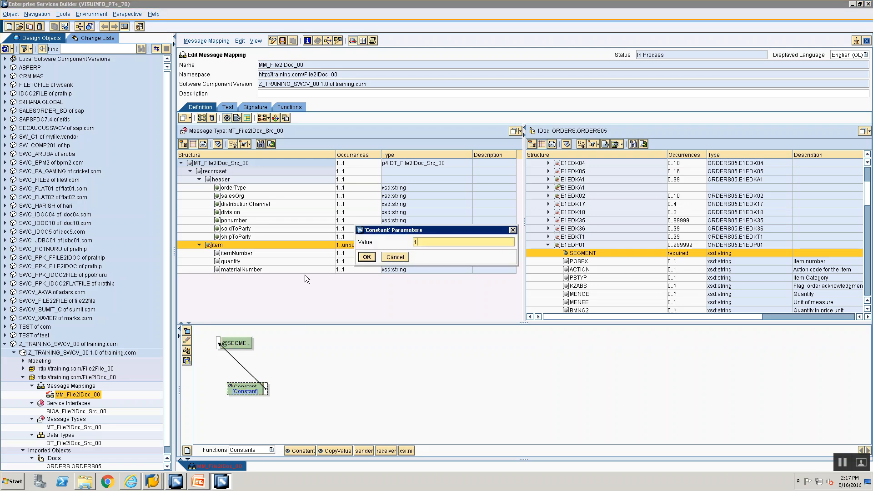
click(366, 257)
click(187, 351)
- Consult the mapping rules and map the source field itemNumber to POSEX in E1EDP01
key(alt+Tab)
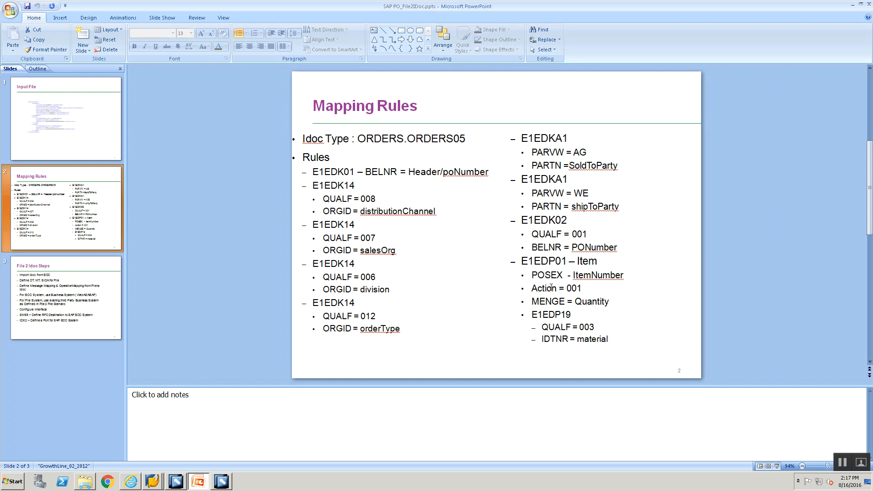
key(alt+Tab)
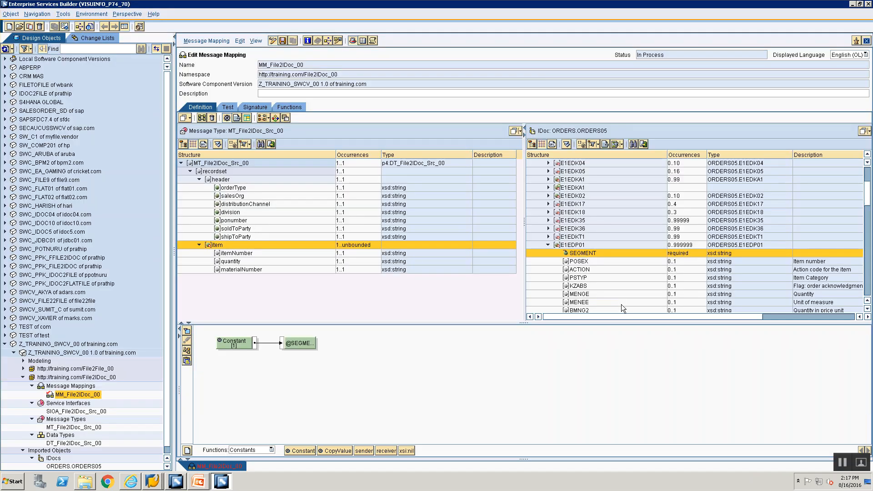
click(575, 262)
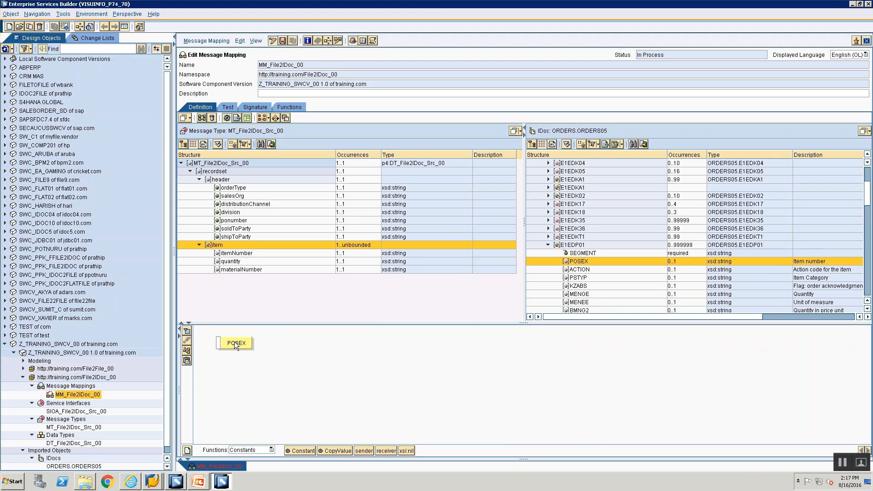
drag(235, 346, 319, 346)
double_click(242, 252)
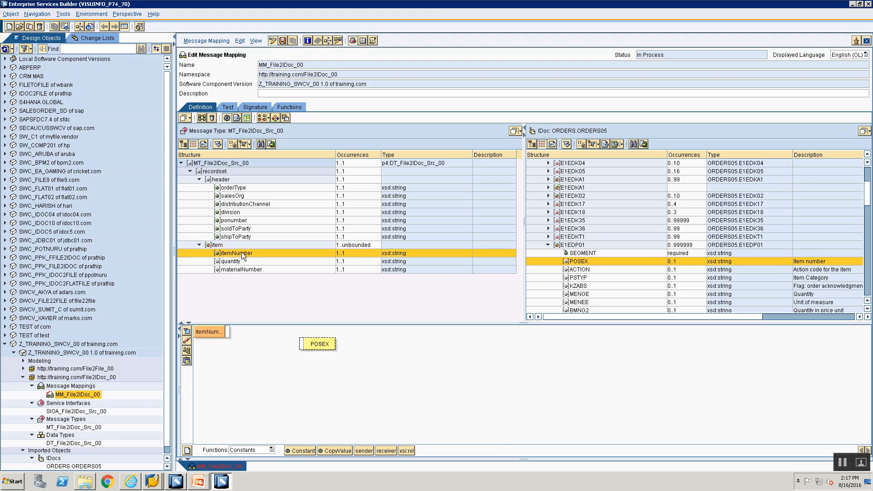
drag(227, 331, 301, 344)
- Consult the mapping rules and map a constant with value 001 to ACTION in E1EDP01
key(alt+Tab)
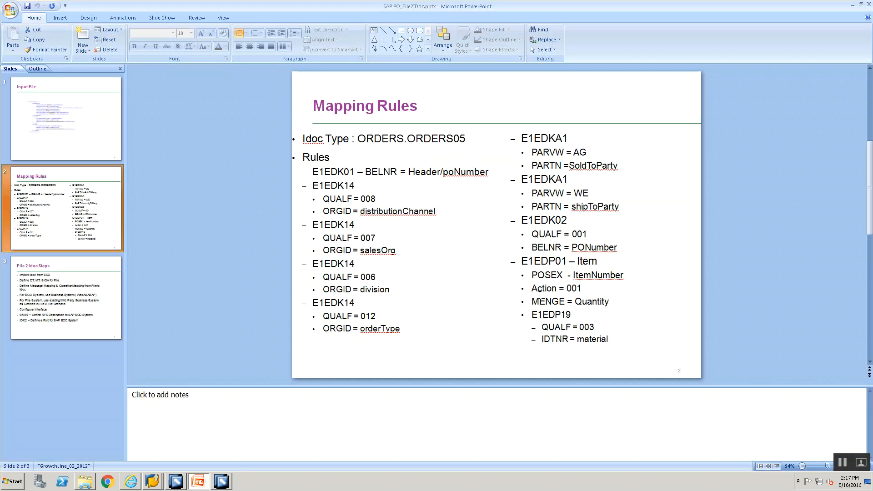
key(alt+Tab)
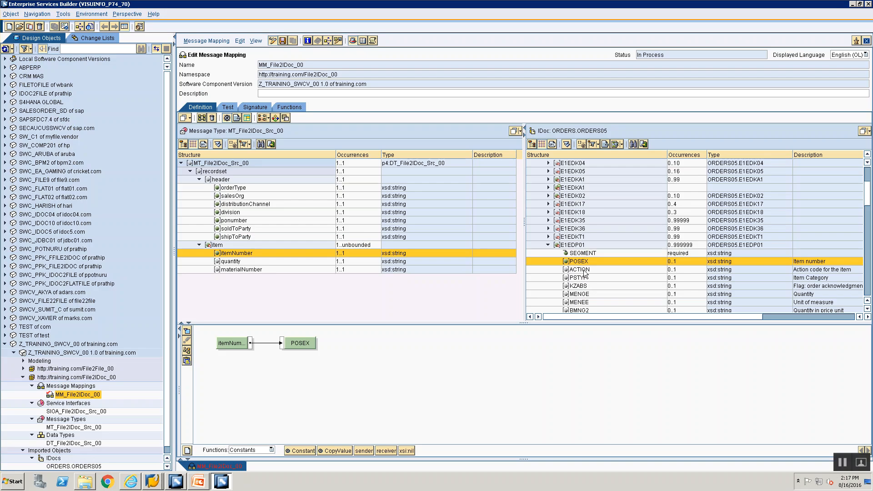
double_click(580, 270)
drag(311, 450, 218, 342)
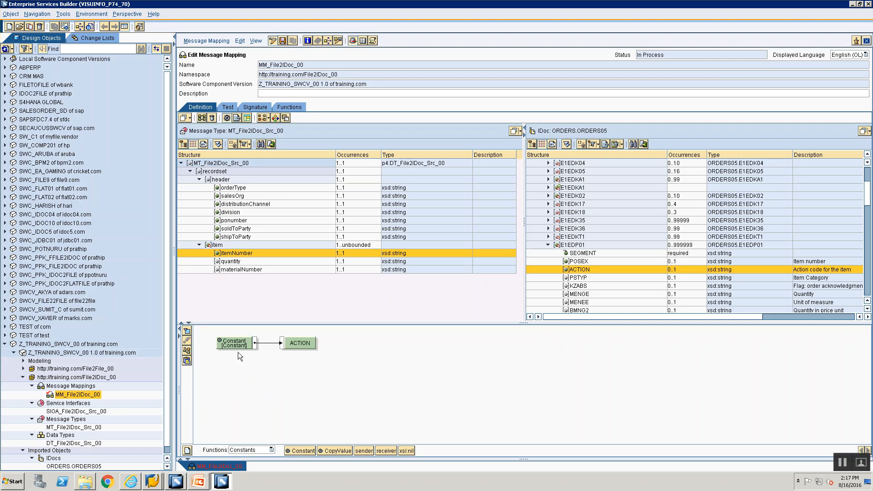
double_click(237, 345)
- Consult the mapping rules and map the source field quantity to MENGE in E1EDP01
key(alt+Tab)
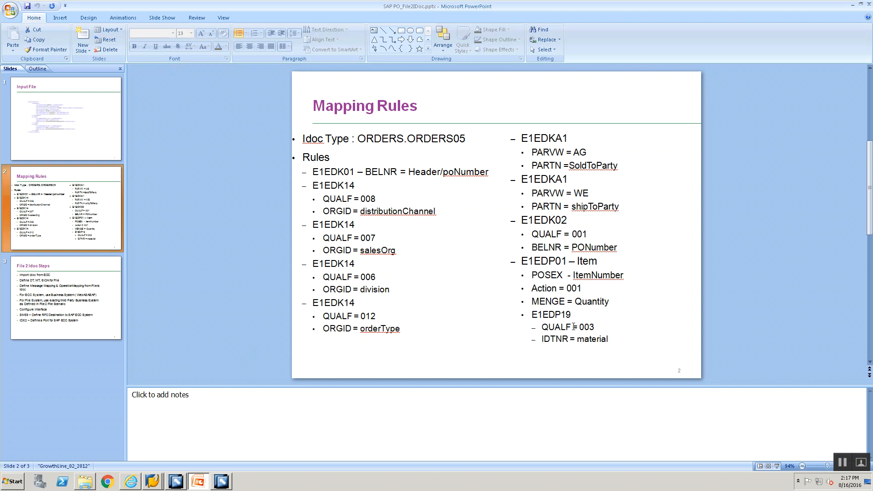
key(alt+Tab)
click(586, 298)
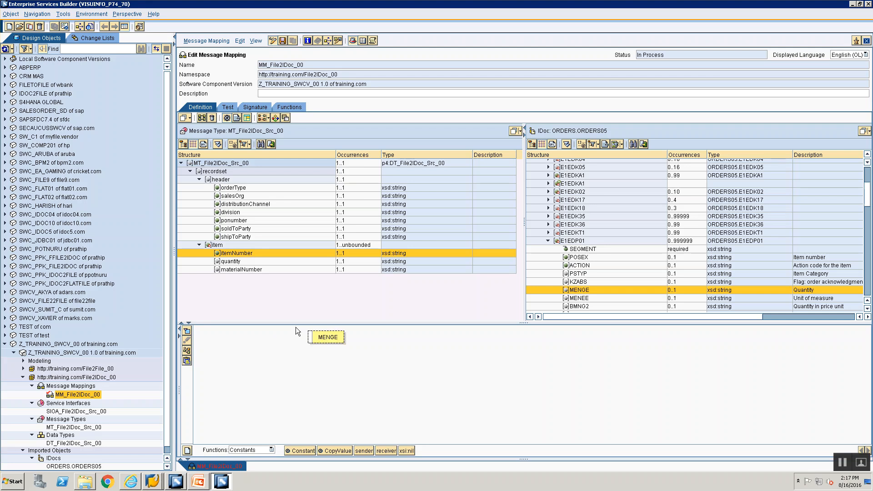
click(222, 262)
drag(222, 262, 244, 339)
drag(305, 335, 311, 338)
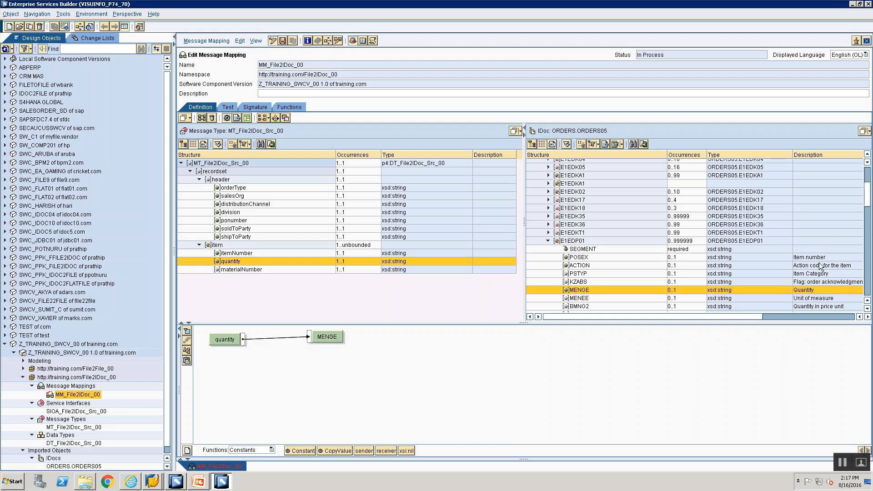
- Consult the mapping rules and map a constant with an empty value to the E1EDP19 node under E1EDP01
key(alt+Tab)
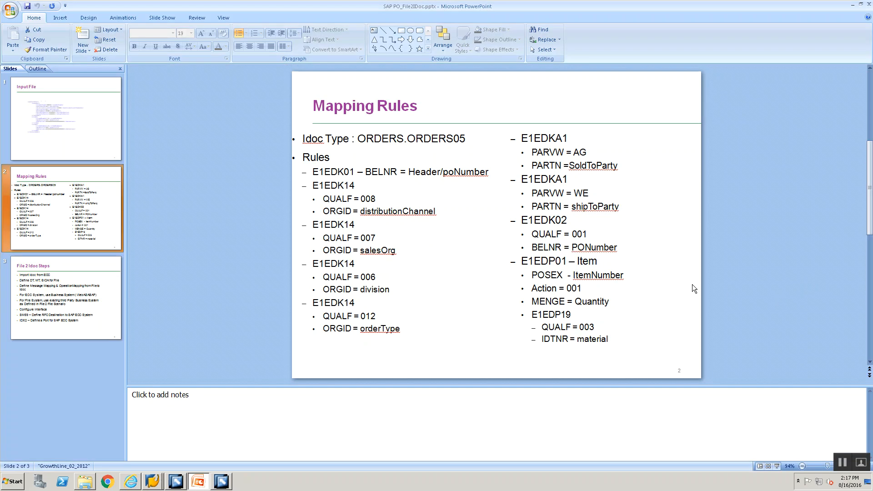
key(alt+Tab)
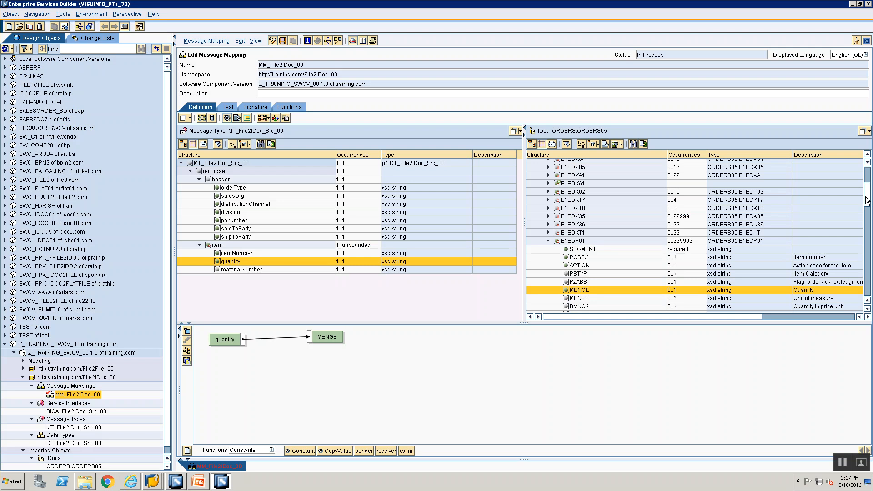
drag(867, 201, 870, 285)
click(574, 274)
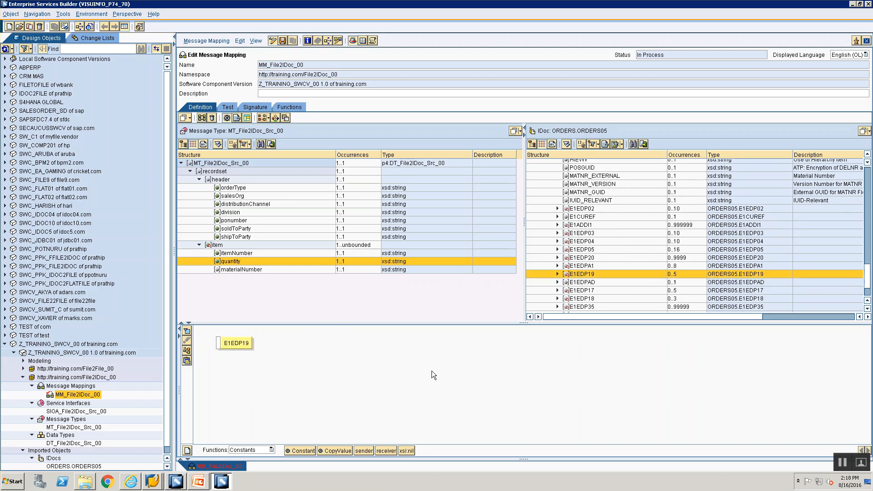
mouse_move(314, 448)
mouse_down()
mouse_move(237, 386)
mouse_move(266, 381)
mouse_move(224, 349)
mouse_up()
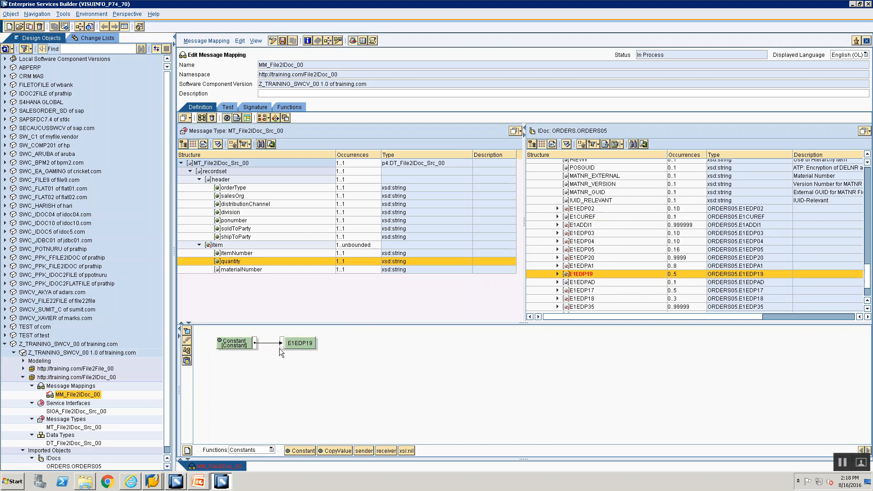
double_click(244, 338)
click(395, 259)
- Recheck the mapping rules, expand E1EDP19 and map a constant to its SEGMENT attribute
key(alt+Tab)
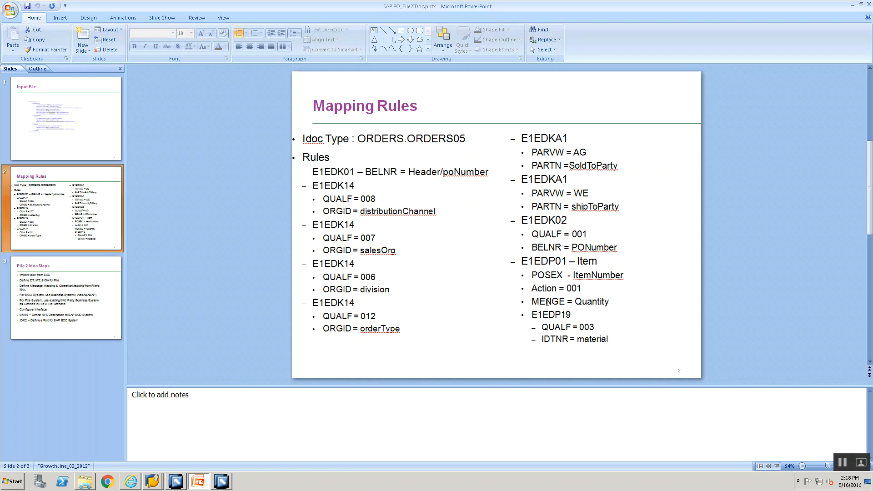
key(alt+Tab)
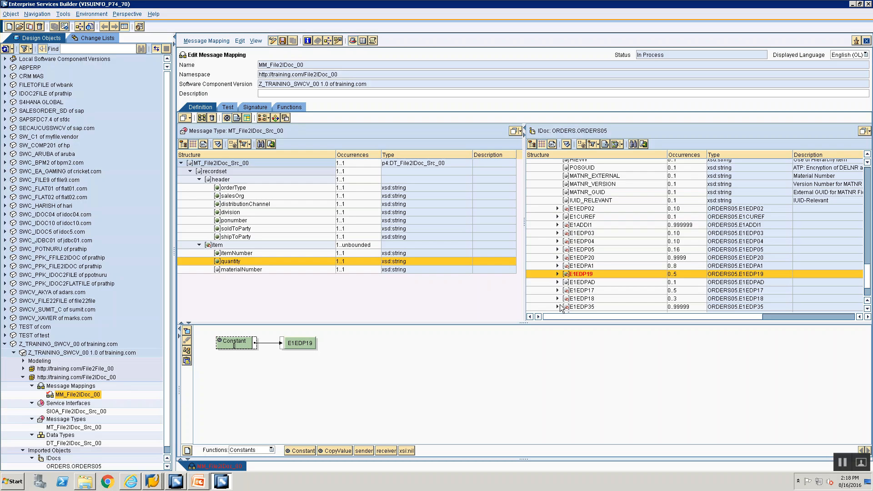
click(557, 274)
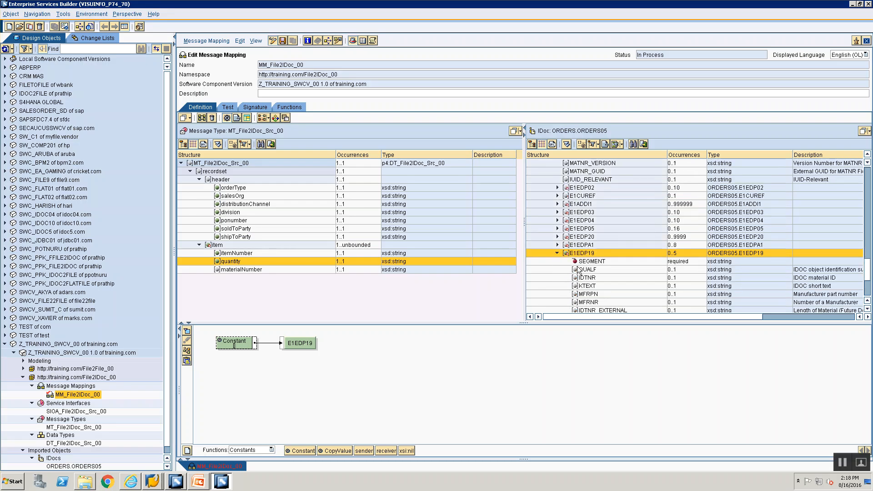
click(580, 263)
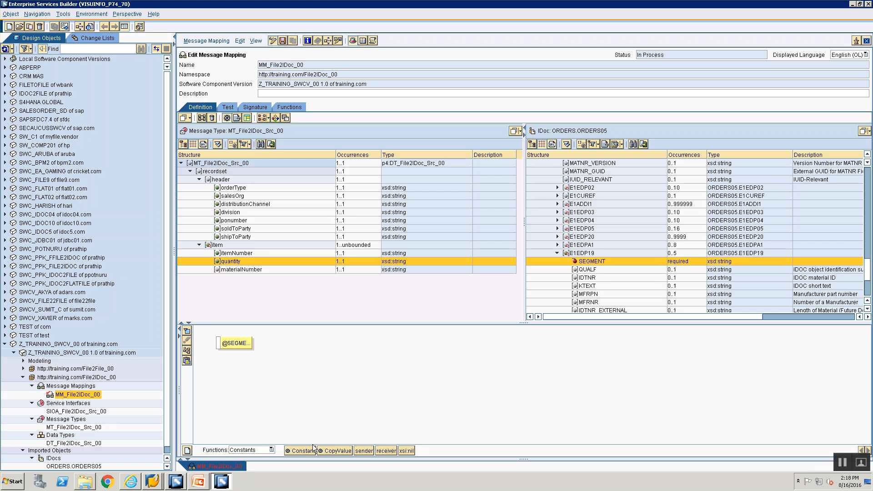
click(291, 451)
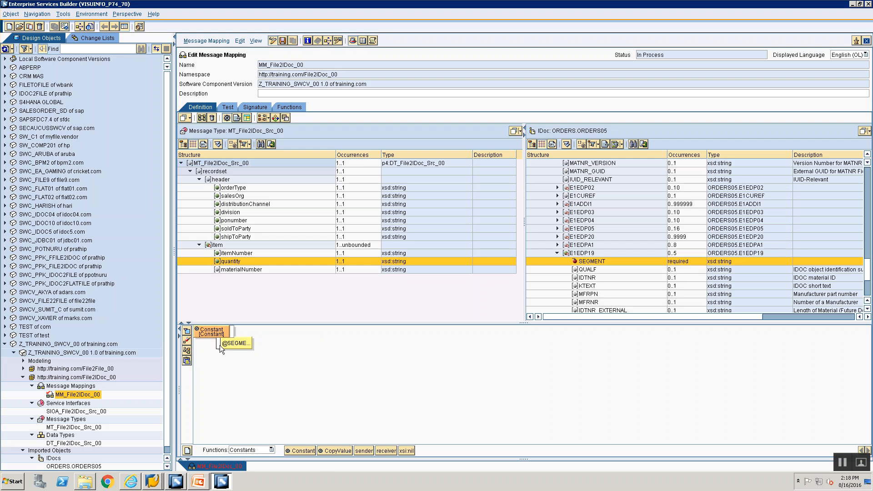
drag(235, 344, 226, 329)
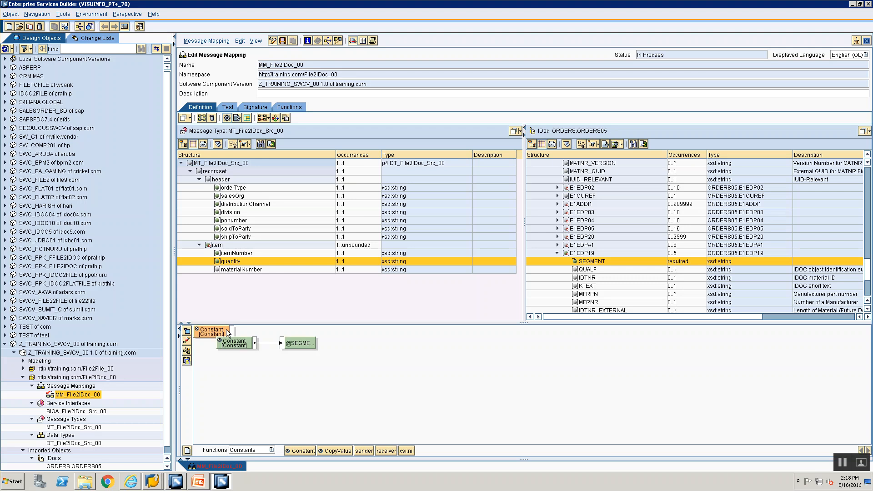
- Consult the mapping rules and set the constant mapped to SEGMENT in E1EDP19 to 003
double_click(225, 343)
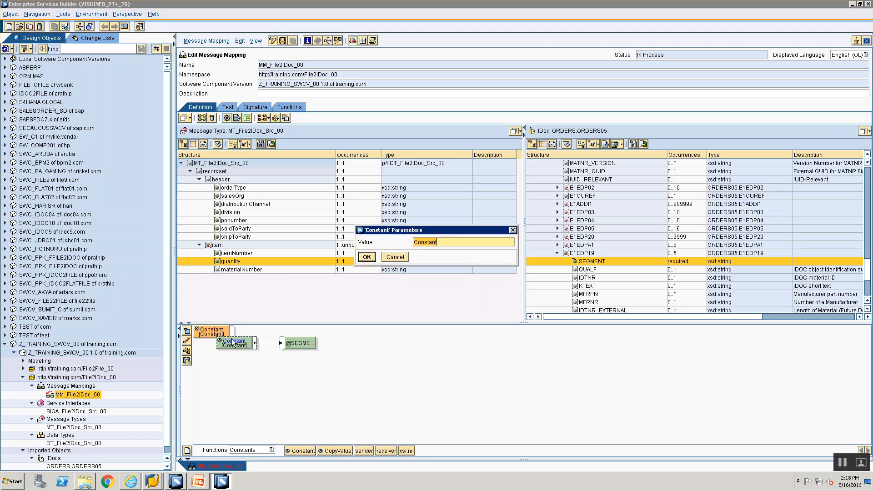
key(alt+Tab)
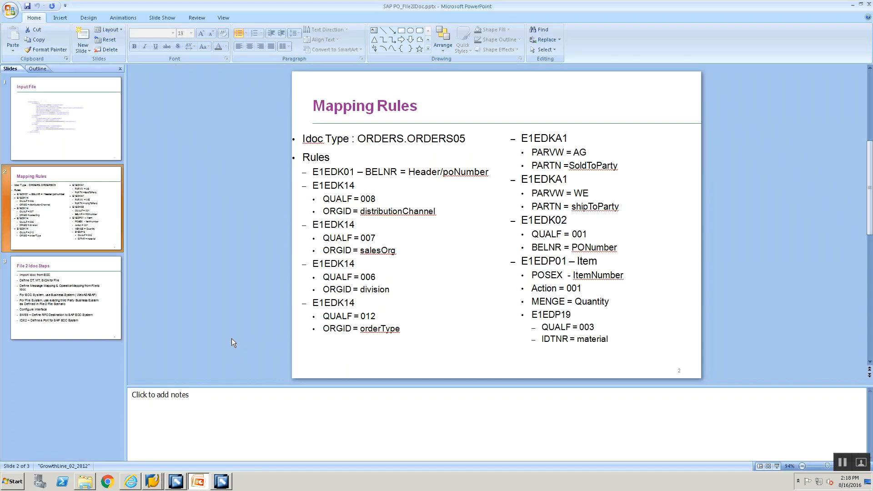
key(alt+Tab)
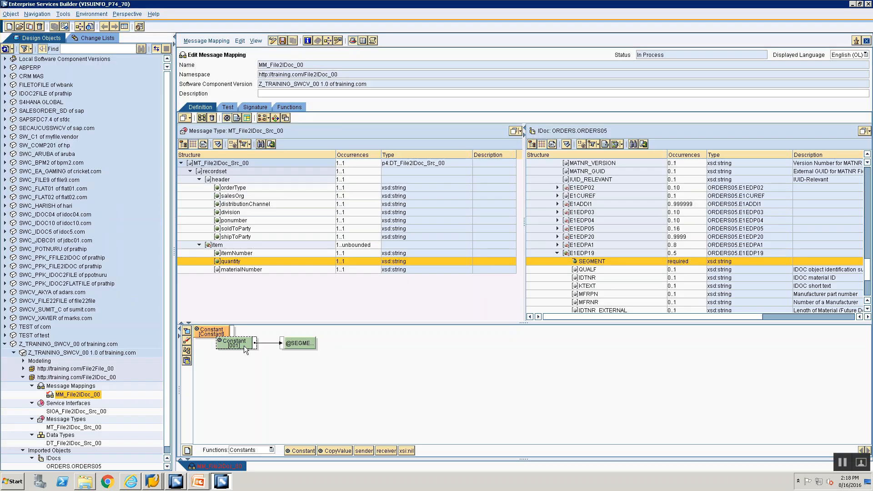
text(003)
key(Return)
- Consult the mapping rules and set the constant mapped to SEGMENT in E1EDP19 to 1
key(alt+Tab)
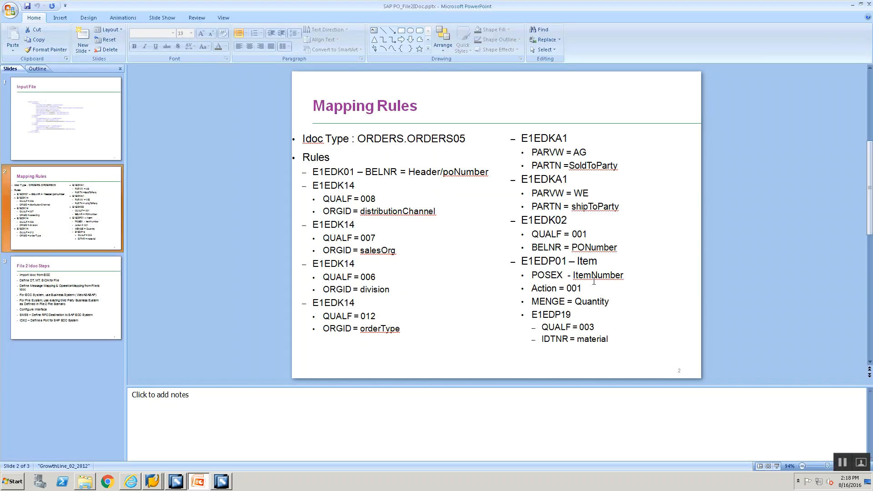
key(alt+Tab)
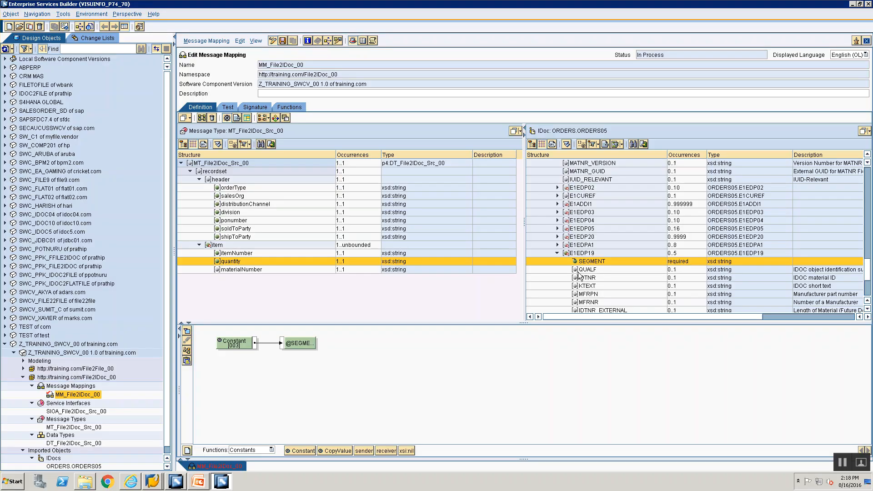
double_click(227, 344)
text(1)
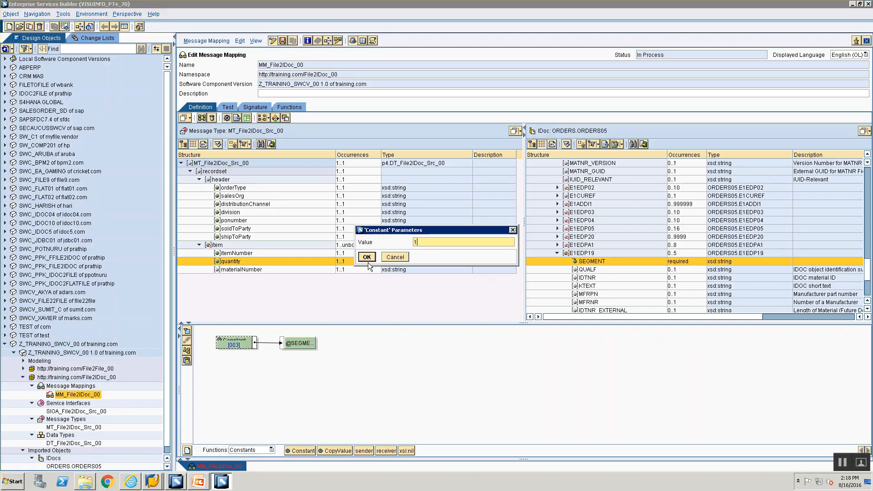
click(368, 255)
- Map a constant with the value 003 to QUALF in E1EDP19
click(586, 270)
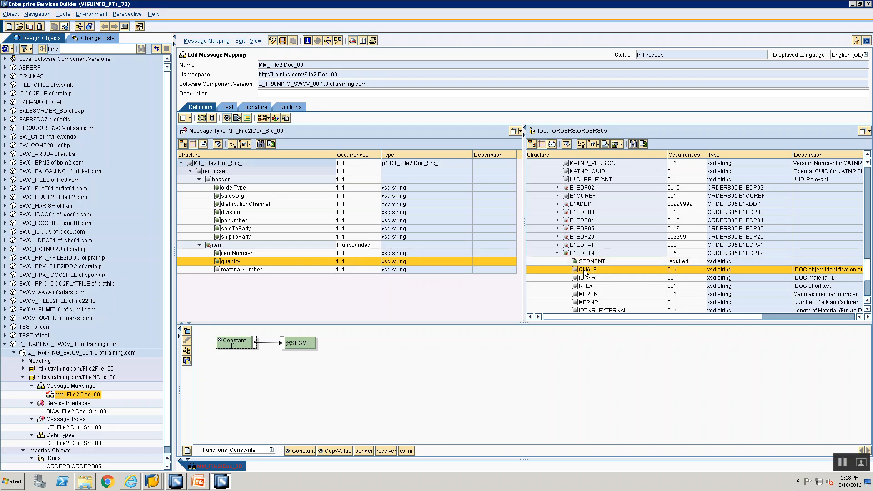
drag(298, 450, 278, 385)
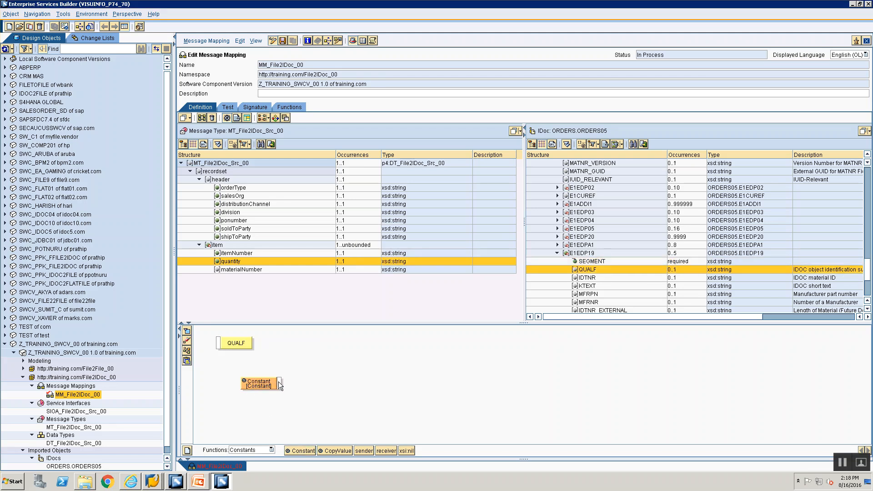
drag(239, 353, 219, 344)
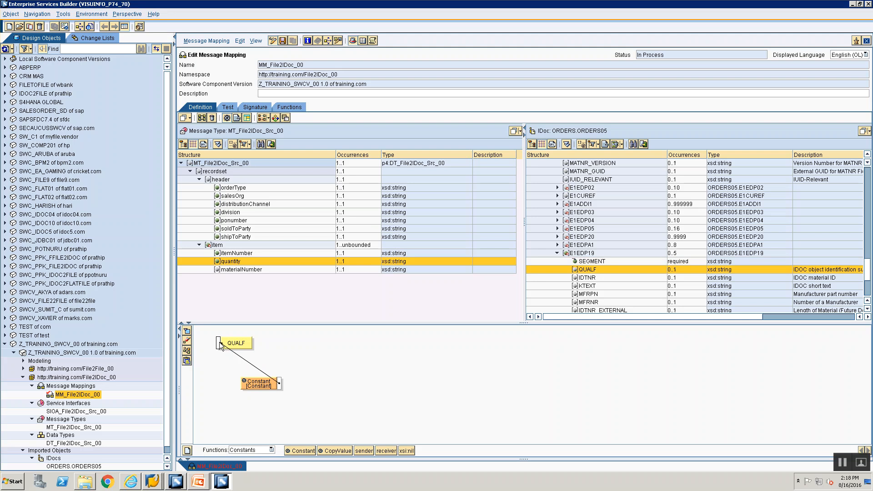
click(187, 350)
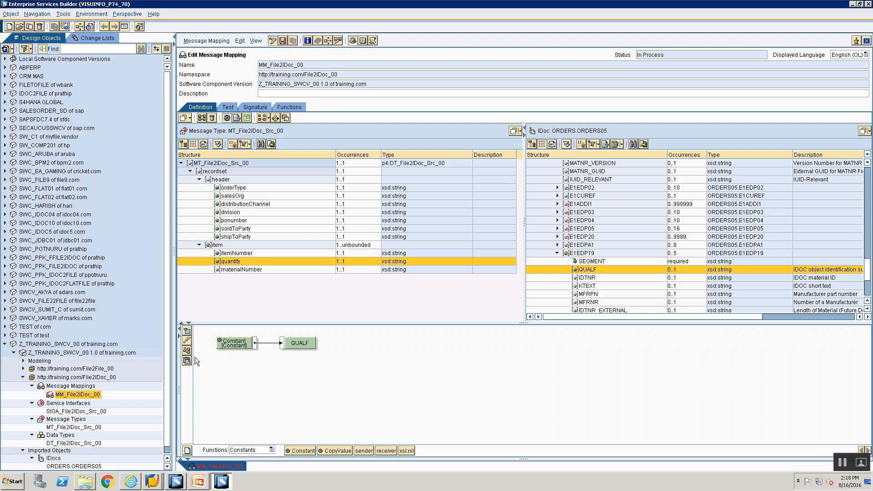
double_click(244, 345)
text(003)
key(Return)
- Consult the mapping rules and map the source field materialNumber to IDTNR in E1EDP19
key(alt+Tab)
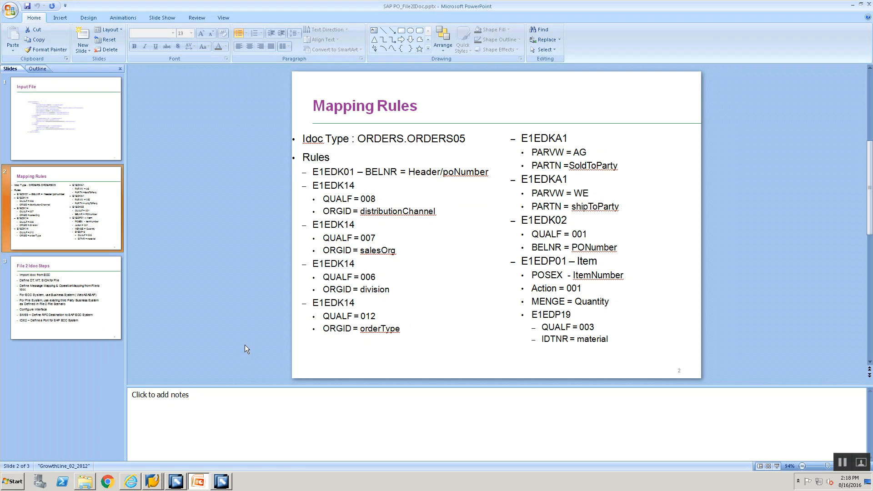
key(alt+Tab)
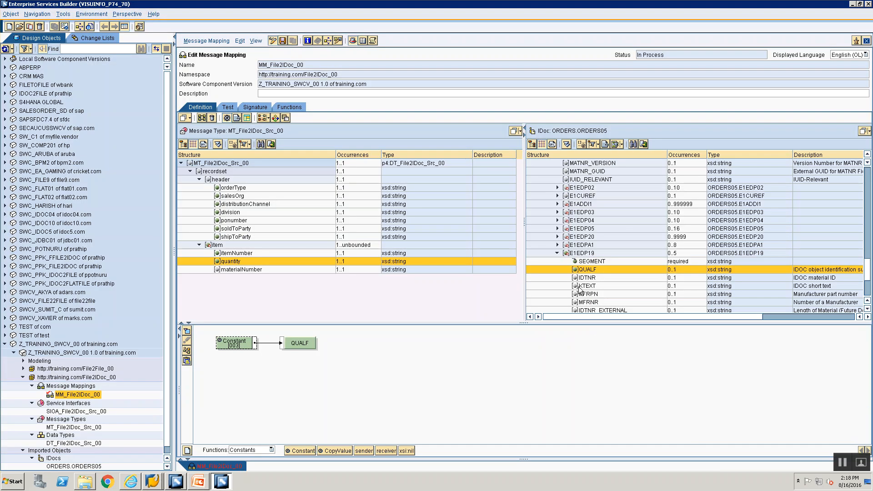
click(584, 278)
drag(580, 282, 236, 344)
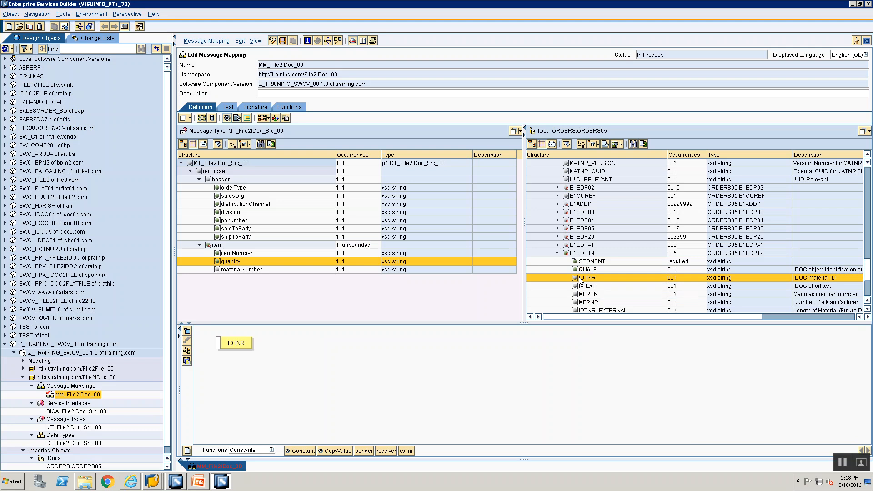
click(263, 272)
drag(263, 272, 227, 341)
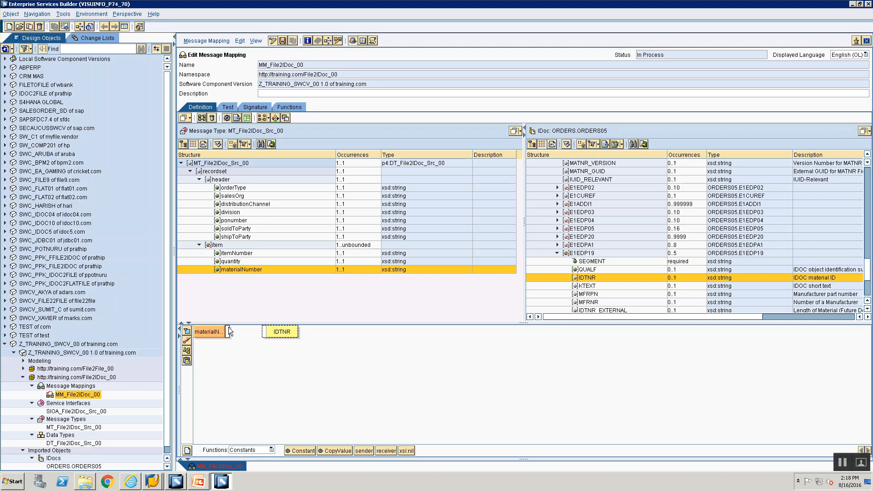
drag(265, 331, 265, 331)
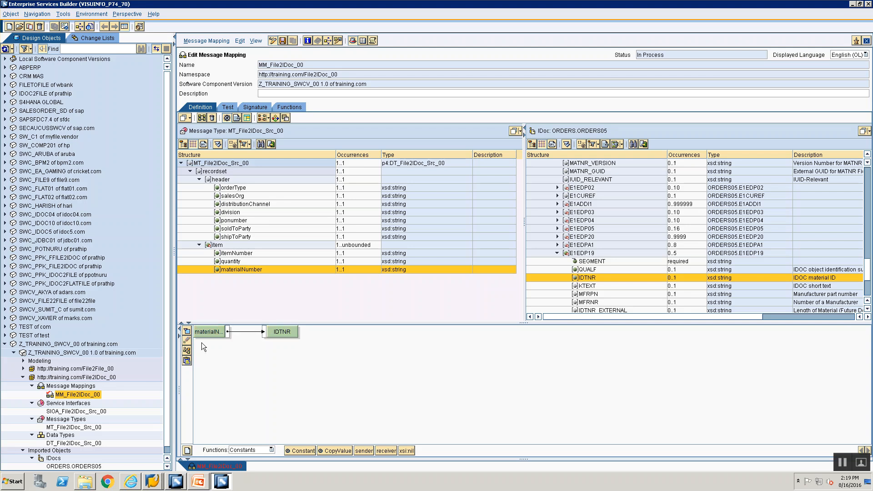
click(186, 350)
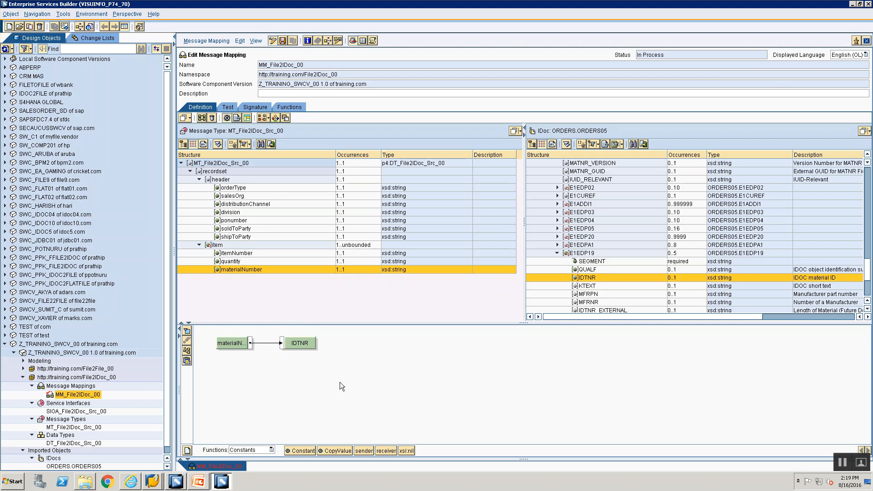
- Save the message mapping and recheck it against the mapping rules slide
key(alt+Tab)
key(alt+Tab)
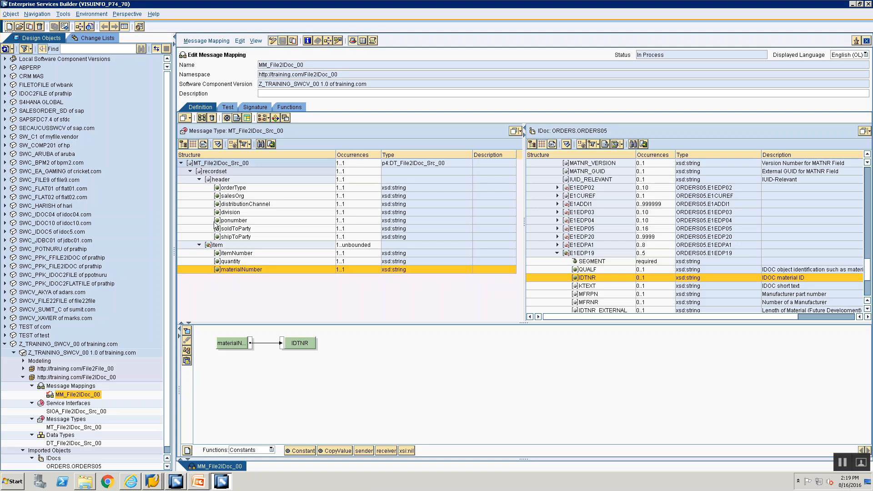
key(alt+Tab)
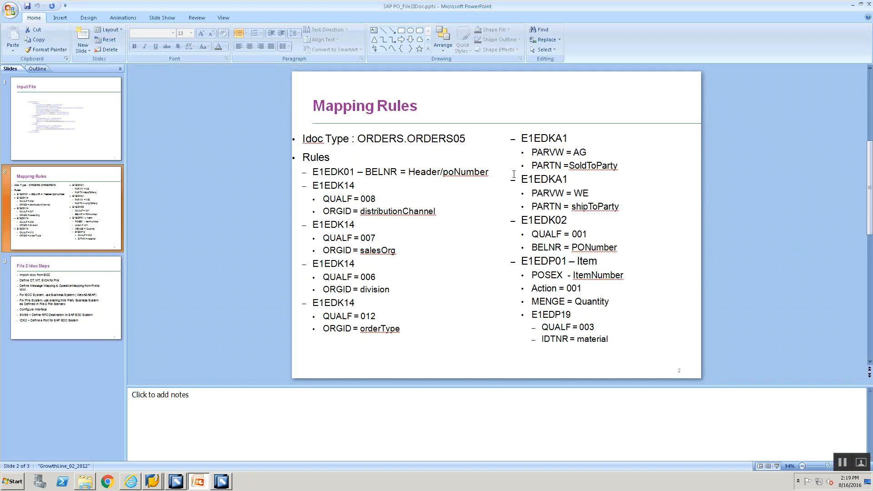
key(alt+Tab)
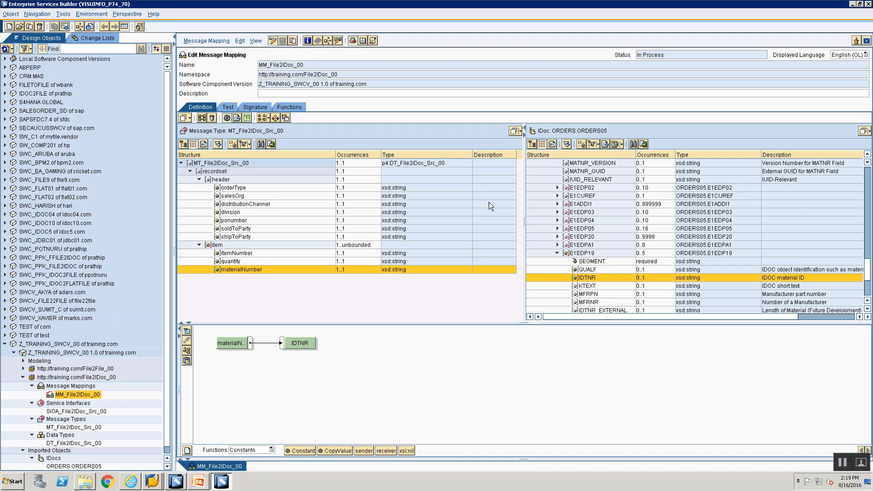
right_click(79, 387)
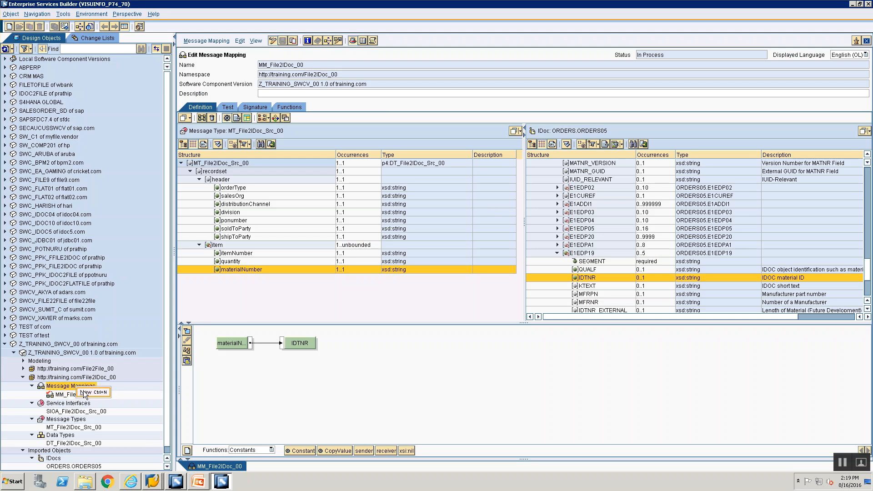
click(85, 392)
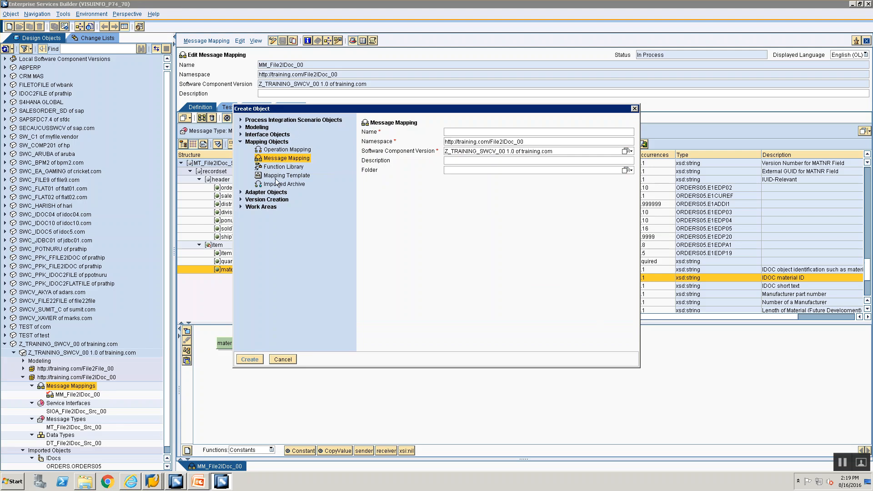
click(279, 151)
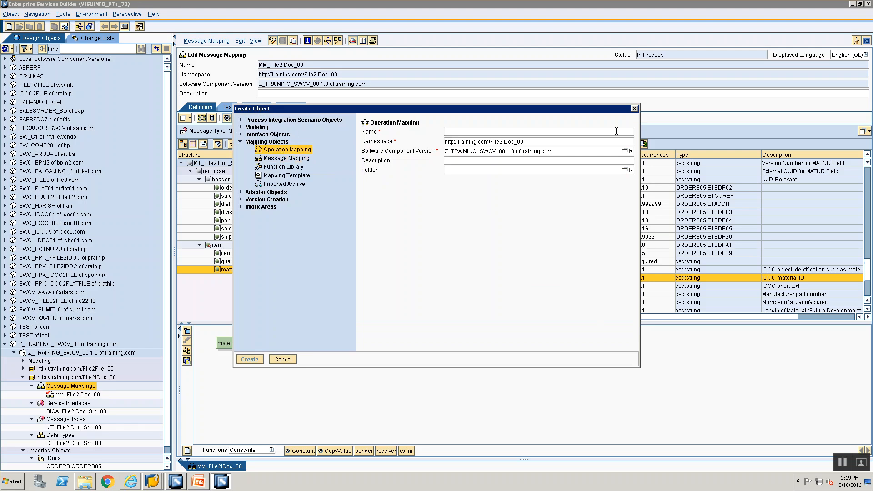
text(OM_File2IDoc_00)
key(Return)
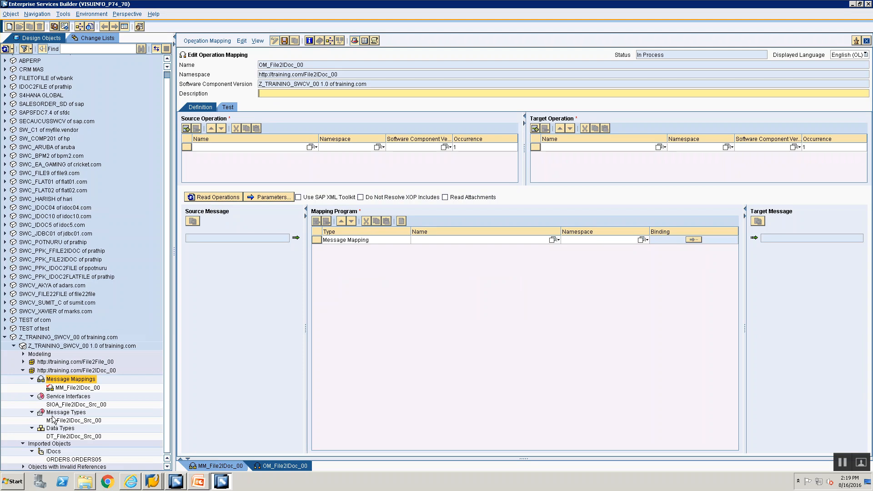
- Assign SIOA_File2IDoc_Src_00 as the source operation and the imported IDoc ORDERS.ORDERS05 as the target operation
click(59, 404)
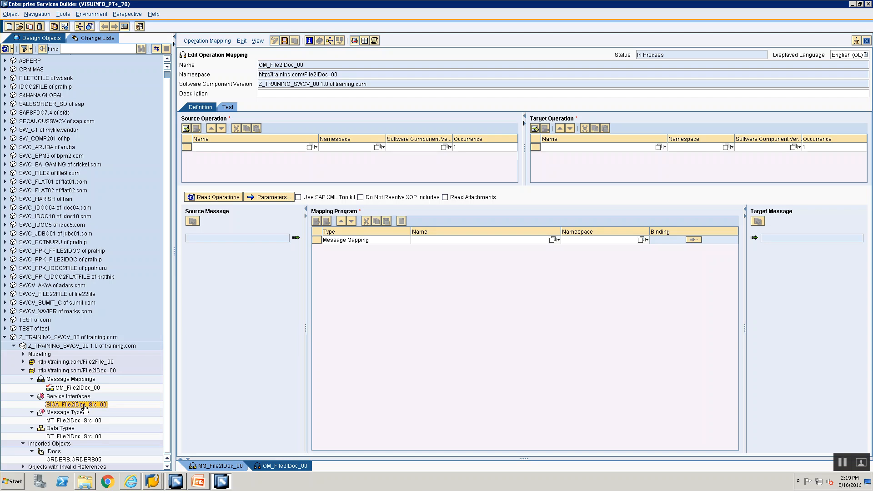
drag(84, 407, 309, 147)
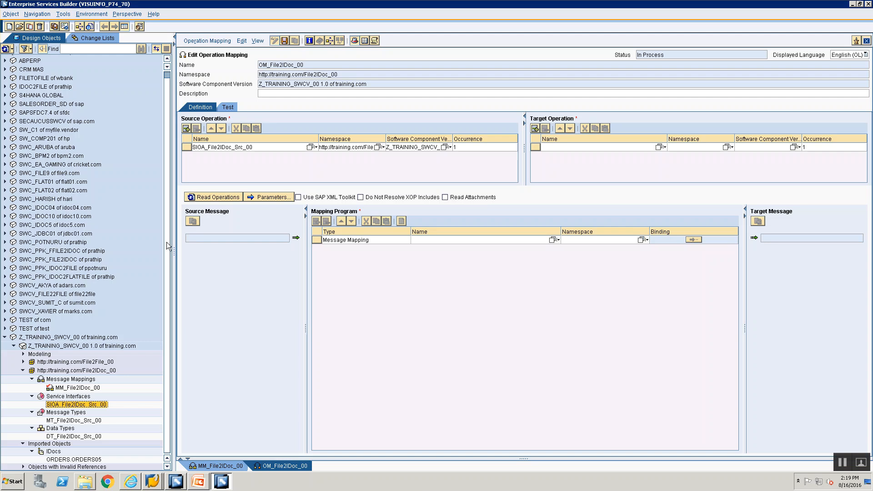
click(76, 460)
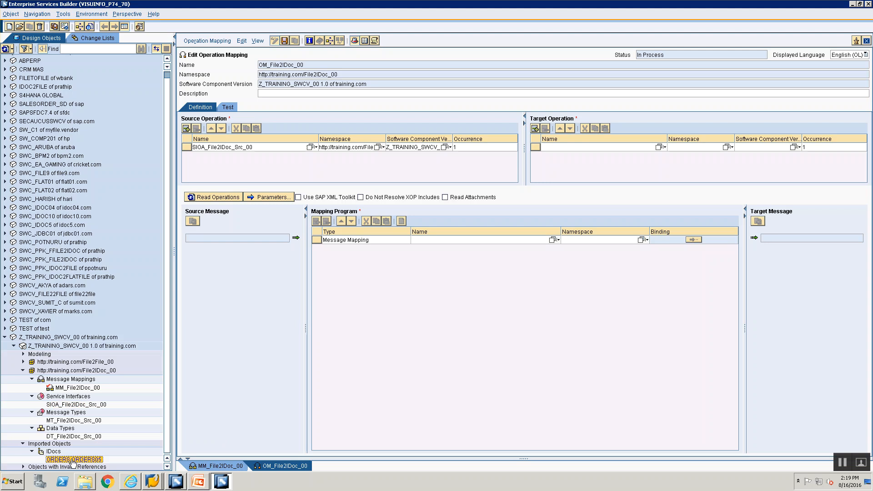
drag(72, 463, 651, 146)
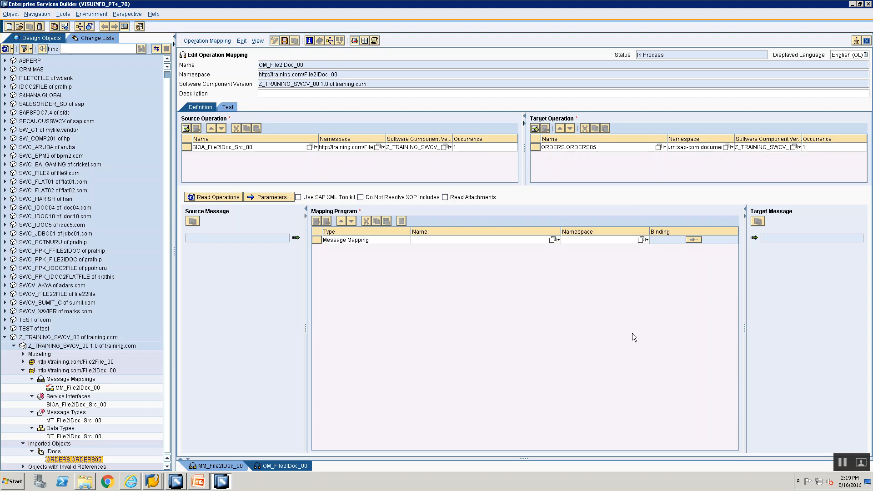
- Read the operations, assign MM_File2IDoc_00 as the mapping program and save the operation mapping
click(200, 197)
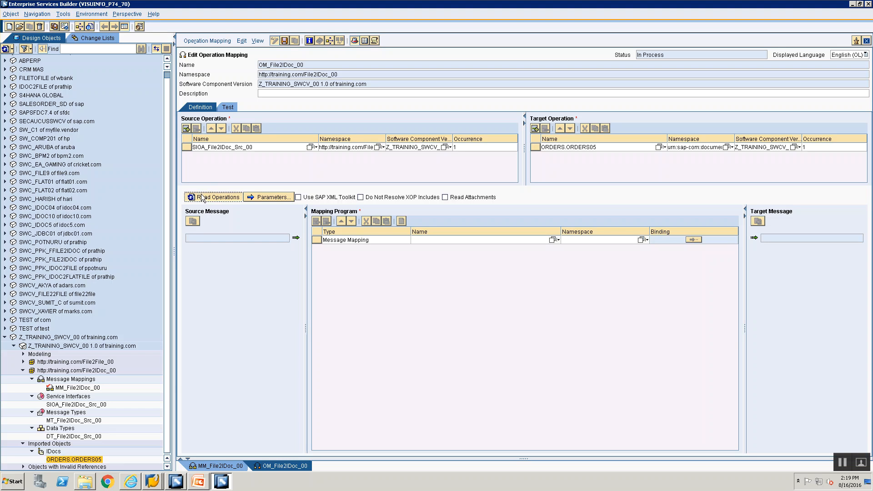
click(552, 240)
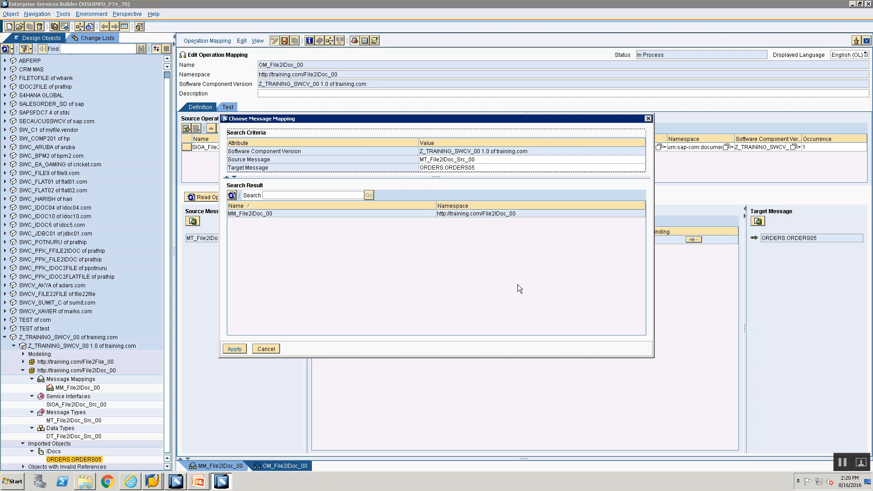
click(295, 213)
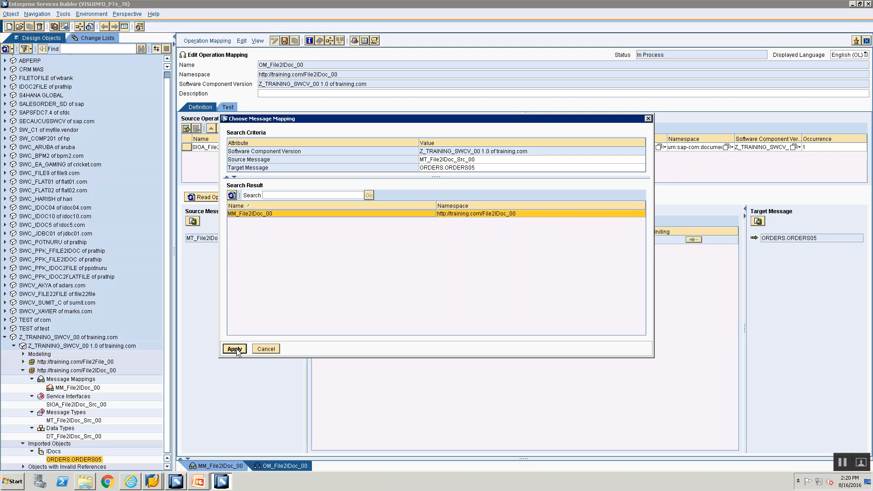
click(235, 349)
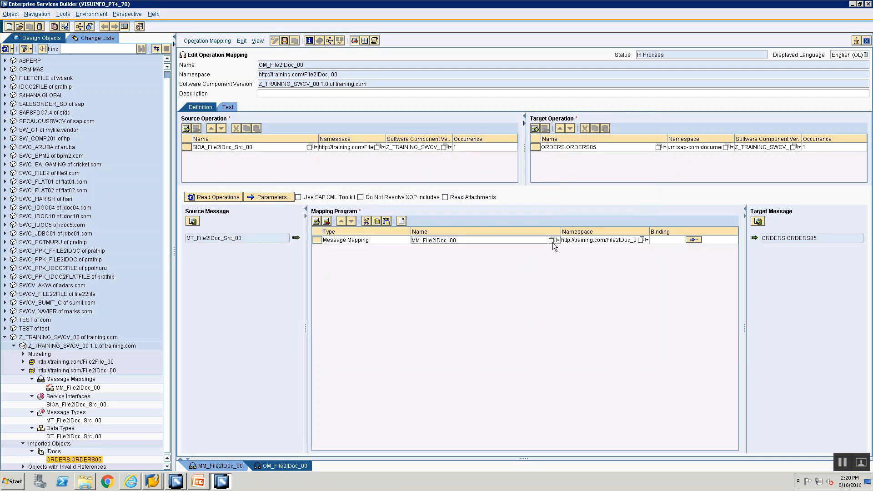
click(355, 389)
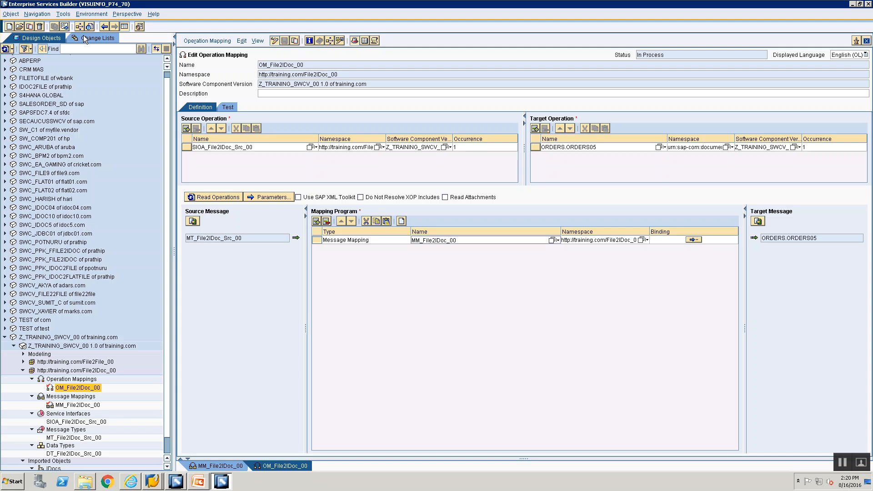
- Activate the standard change list of Z_TRAINING_SWCV_00 1.0 with both MM_File2IDoc_00 and OM_File2IDoc_00 included
click(85, 38)
click(14, 129)
click(47, 137)
right_click(48, 138)
click(59, 153)
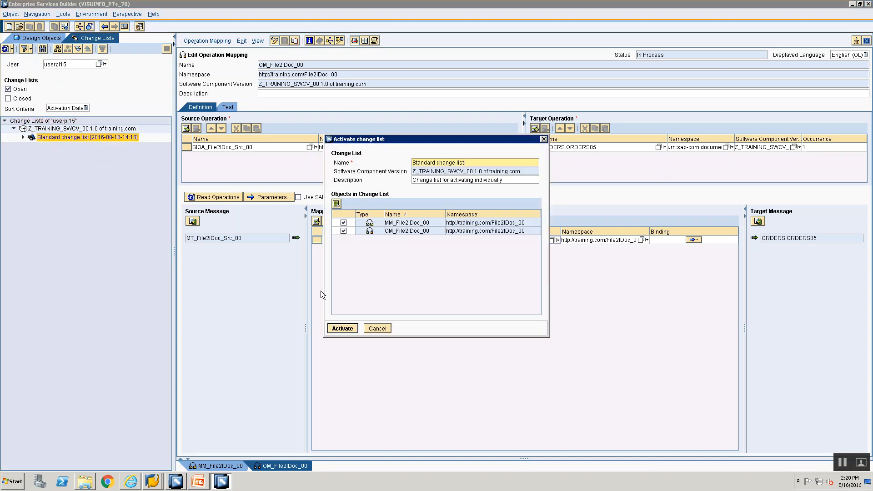
click(342, 328)
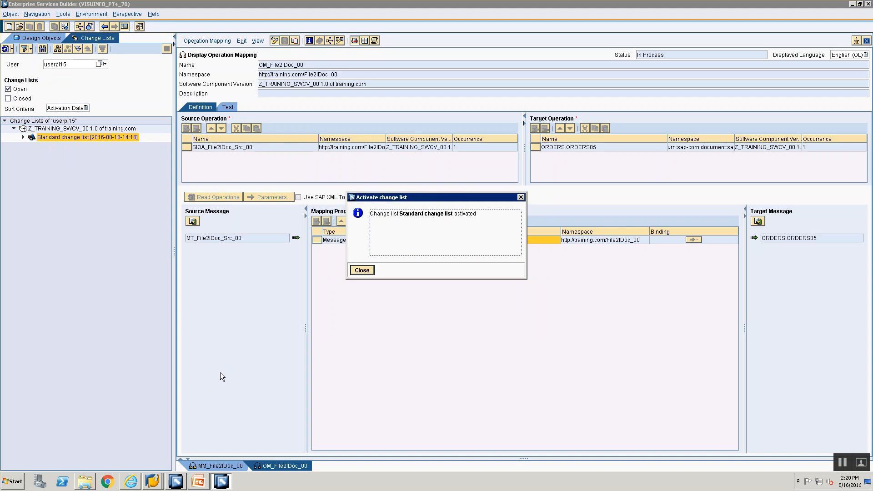
click(362, 270)
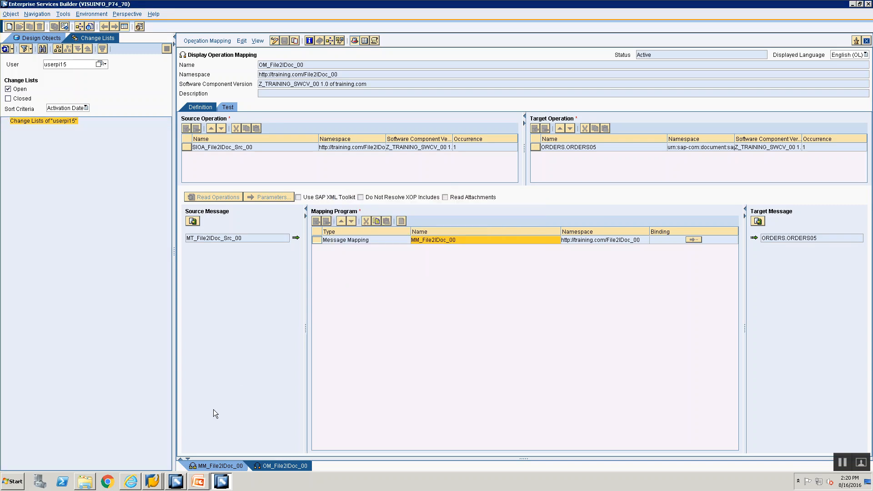
- Switch to SAP Logon and open a connection to the ECC TEST system
click(157, 485)
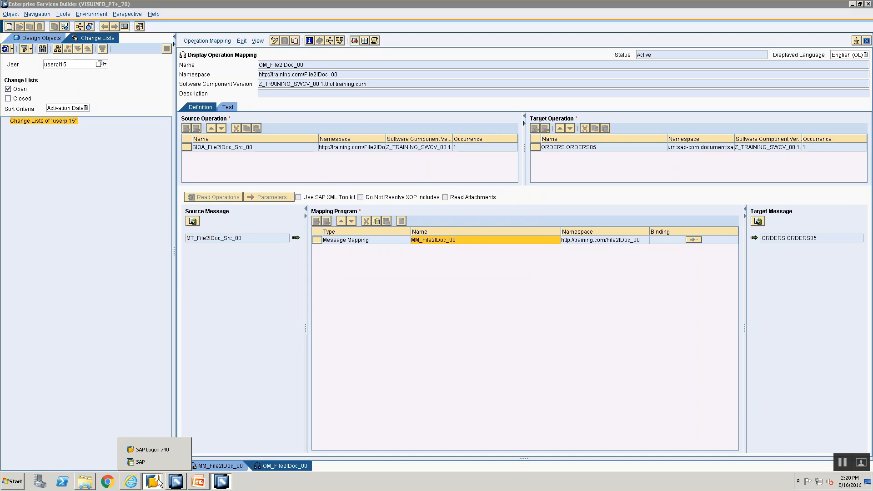
click(174, 485)
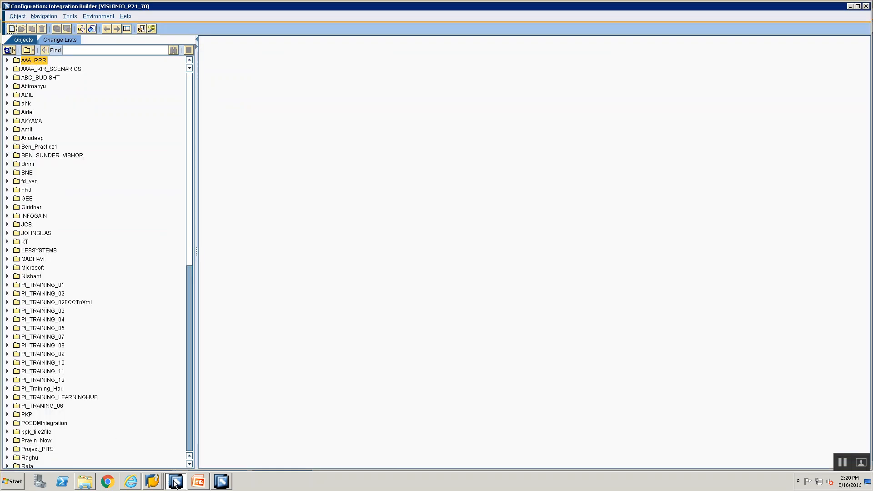
click(137, 484)
click(149, 480)
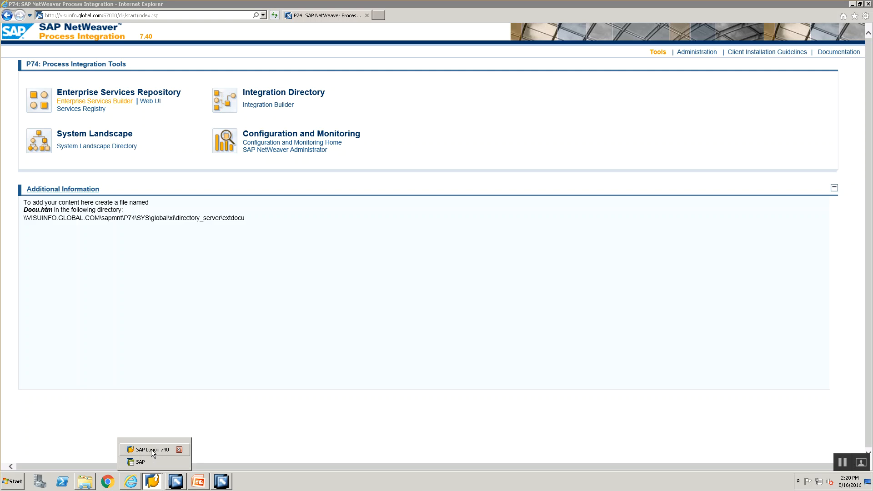
click(151, 449)
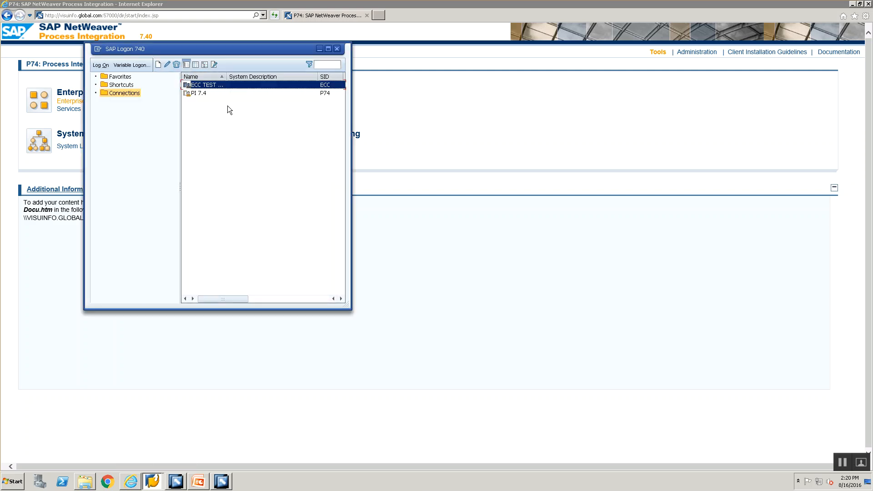
double_click(211, 85)
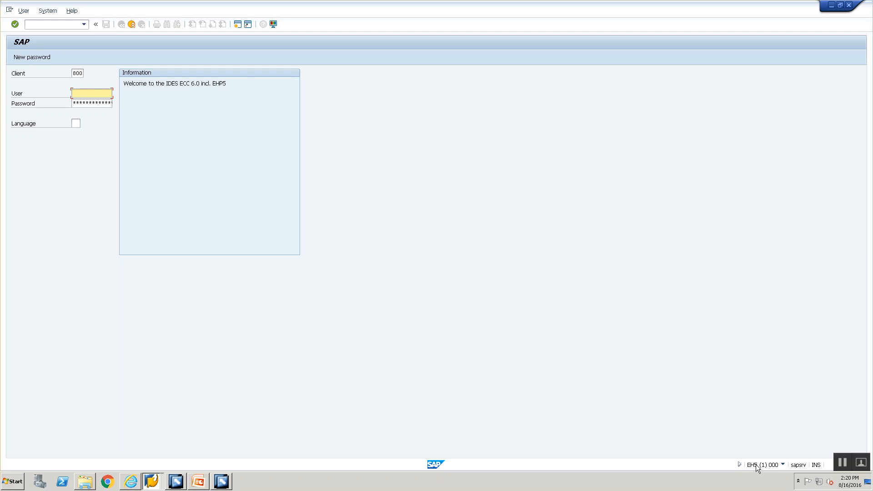
- Switch to Internet Explorer, open the System Landscape Directory and log on with the user name and password
click(131, 481)
click(117, 147)
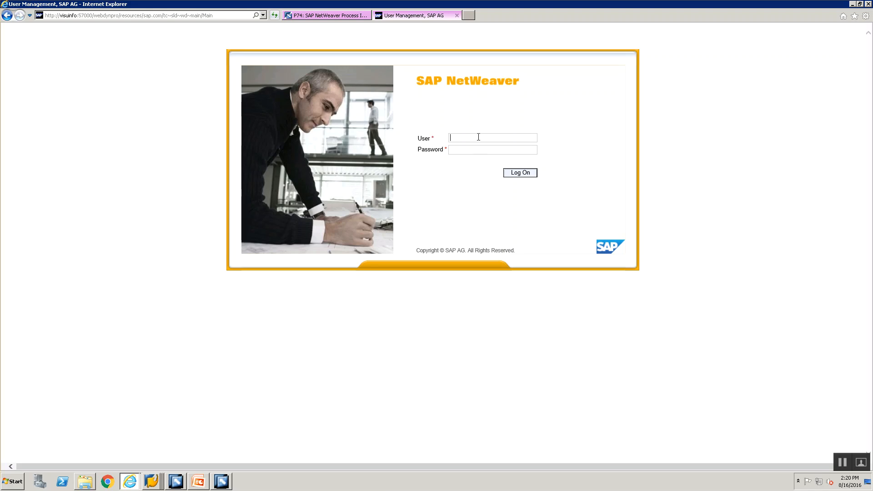
key(BackSpace)
key(Return)
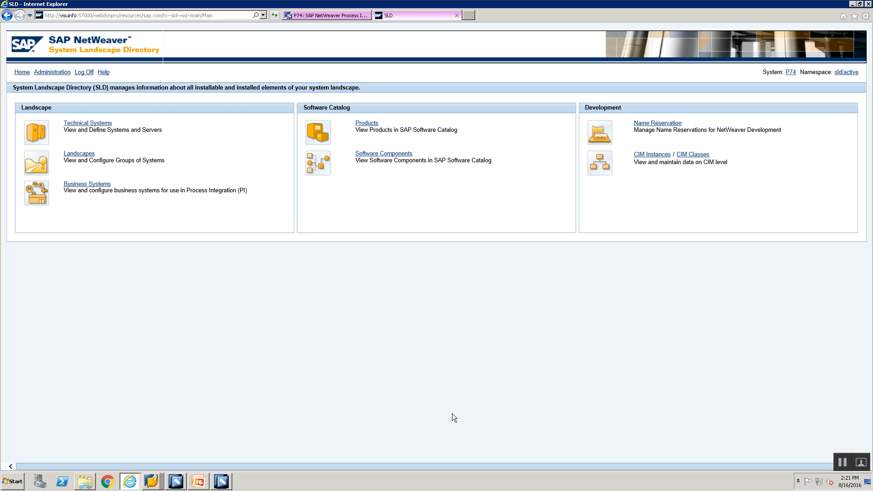
- Check the ECC system ID on its logon screen and filter the SLD technical systems by EH5
key(alt+Tab)
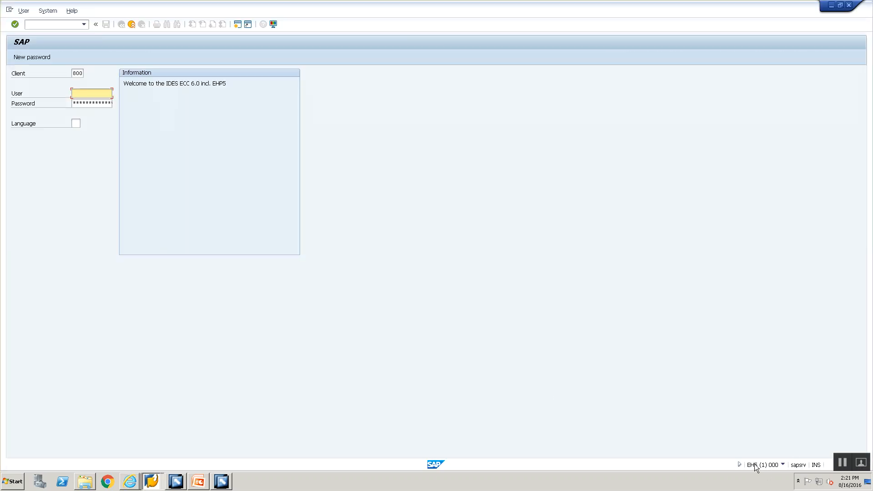
key(alt+Tab)
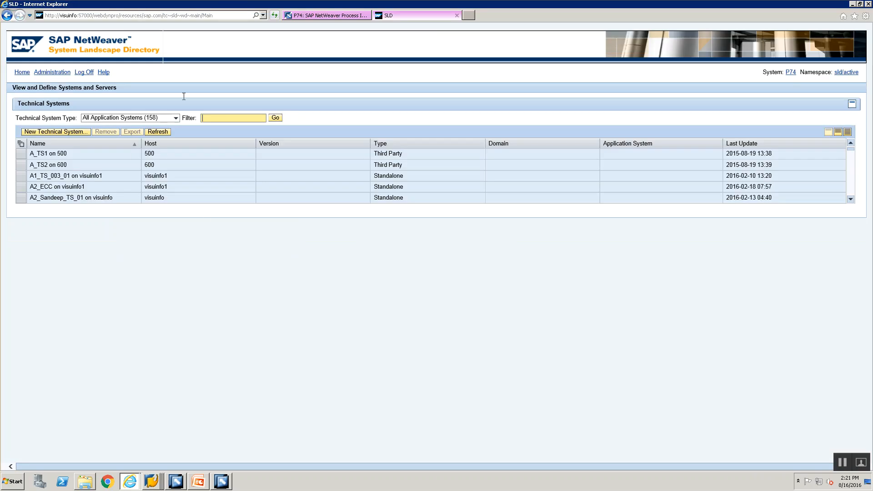
click(214, 114)
text(EH)
click(21, 71)
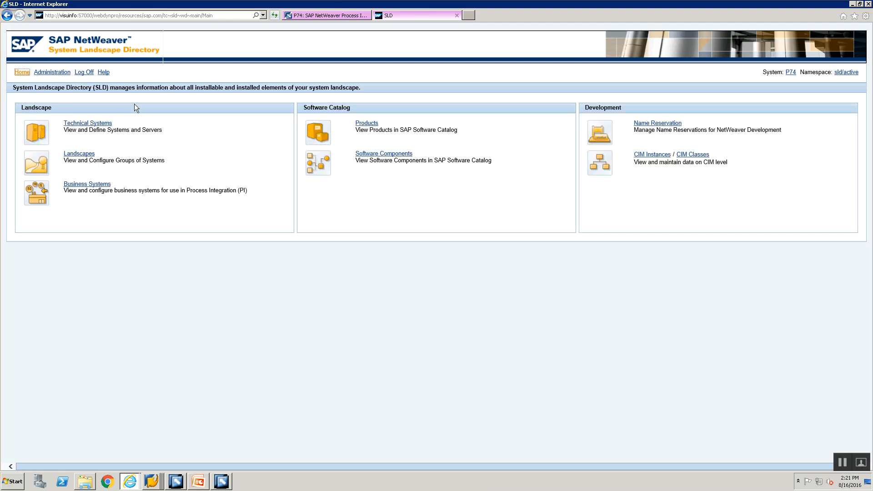
click(90, 123)
text(EH)
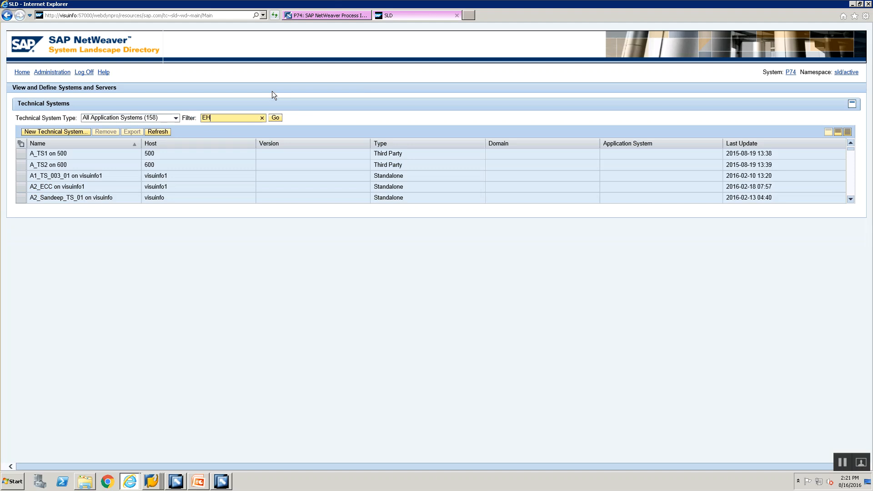
text(5)
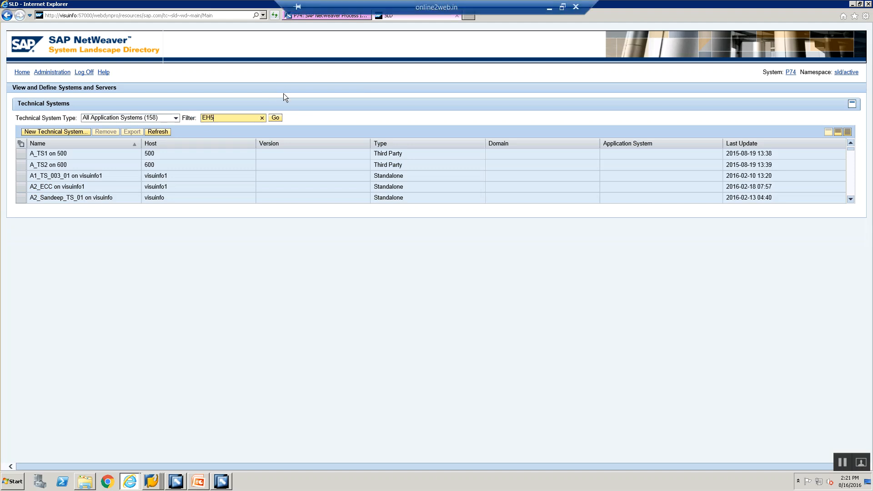
click(277, 118)
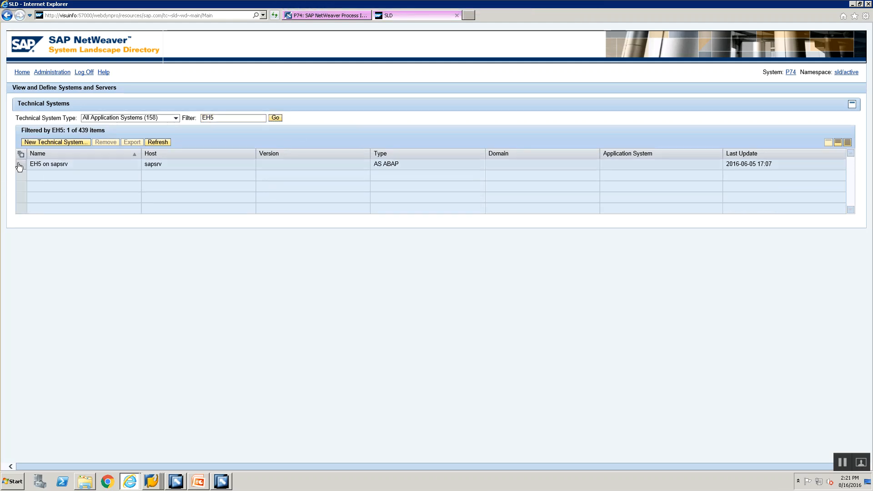
- Open business system EH5CLNT800 of the EH5 technical system and examine its integration details and logical system name
click(20, 166)
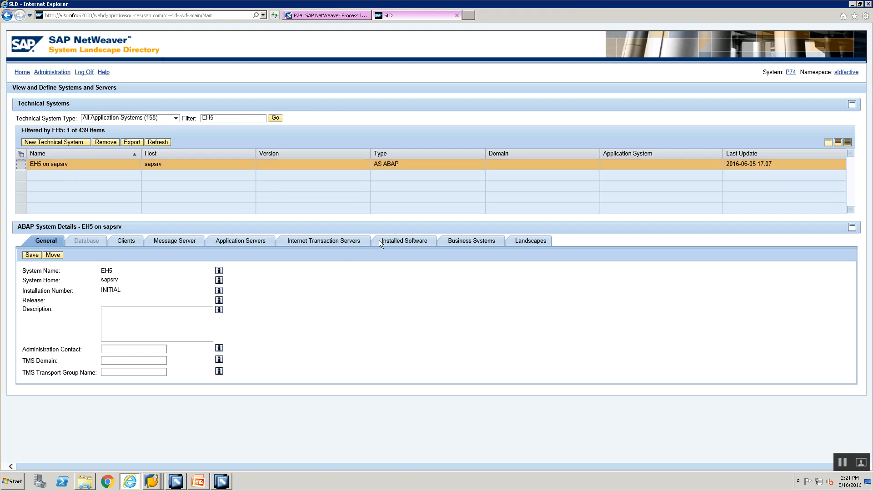
click(484, 245)
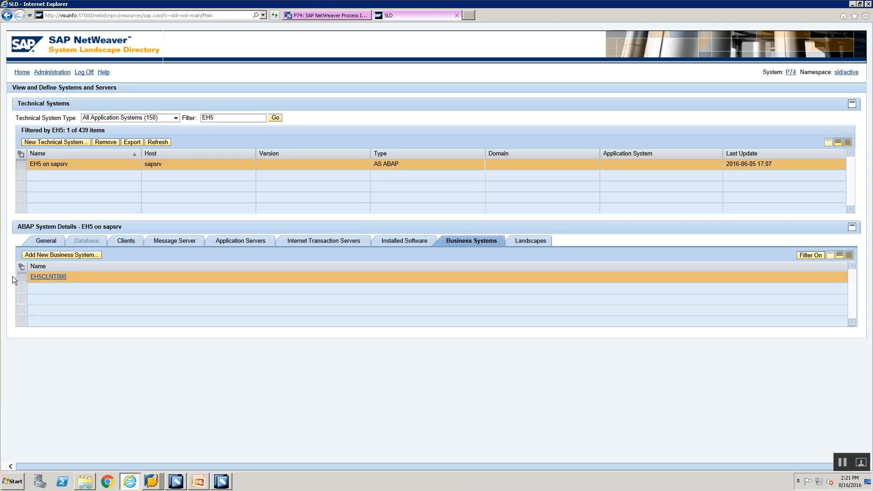
click(42, 281)
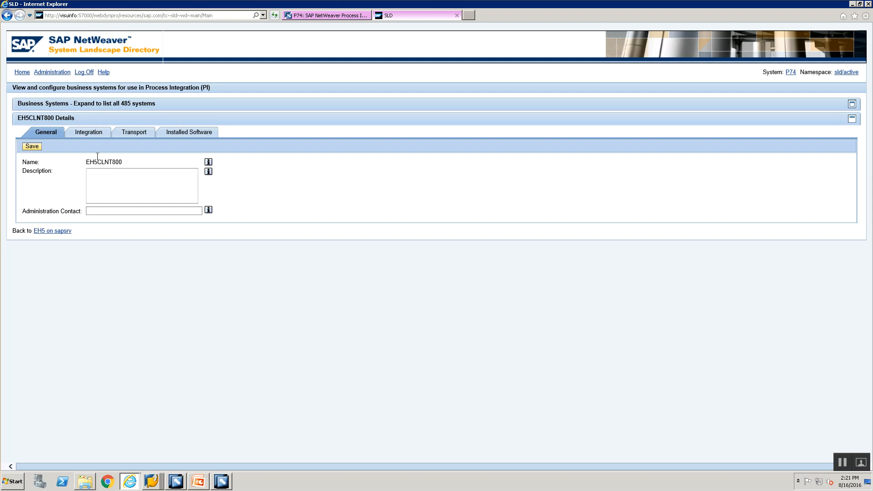
click(88, 134)
drag(100, 215, 130, 216)
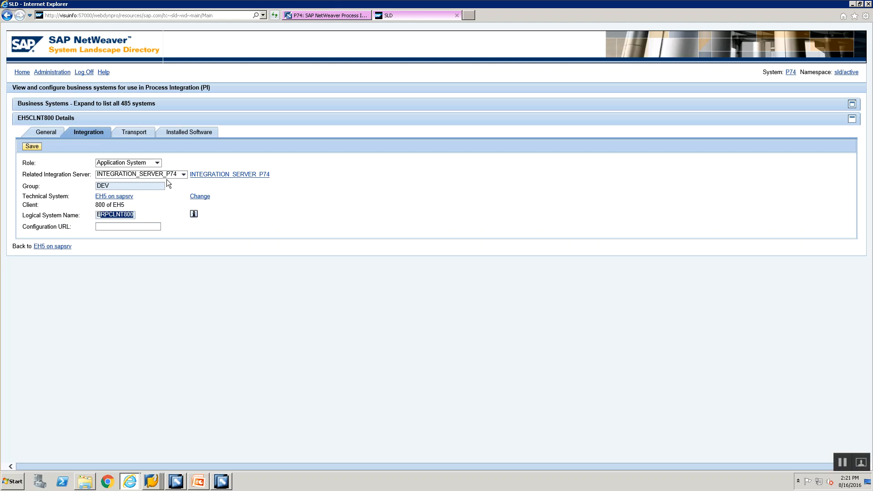
- Review the File 2 Idoc steps slide in PowerPoint and compare it with the EH5CLNT800 business system in the SLD
key(alt+Tab)
key(alt+Tab)
key(alt+Tab)
key(alt+Tab)
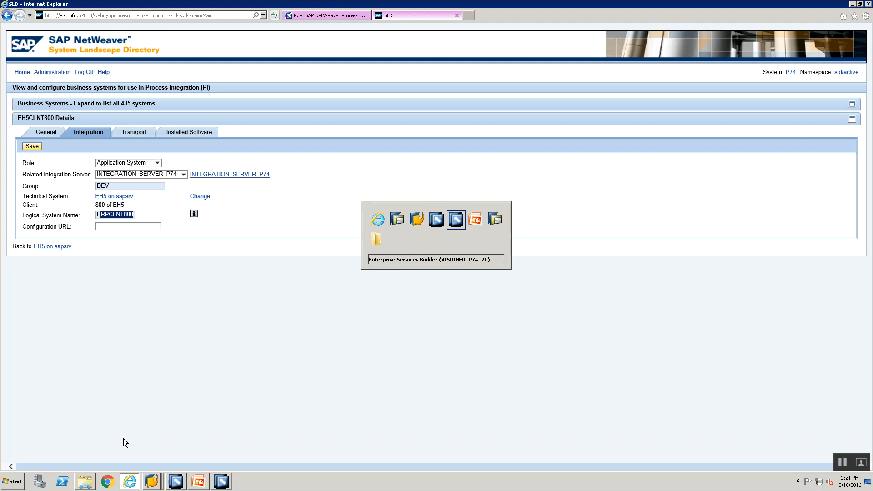
key(alt+Tab)
click(105, 292)
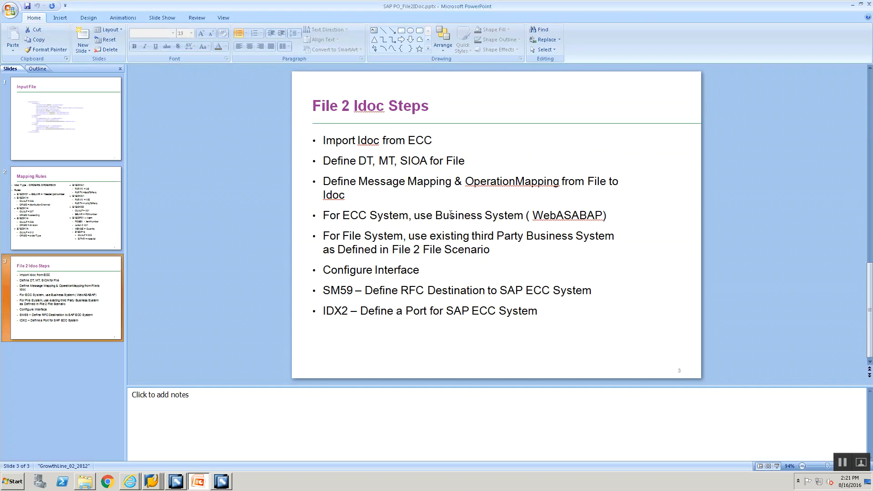
key(alt+Tab)
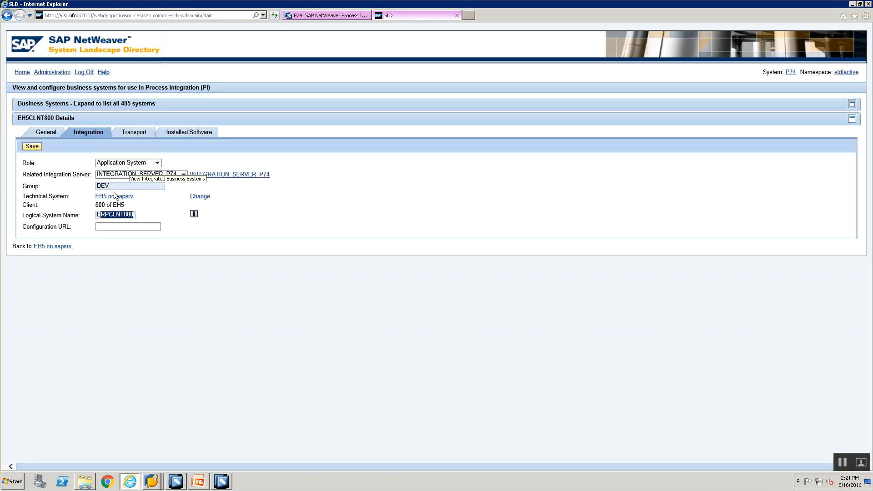
drag(17, 117, 45, 121)
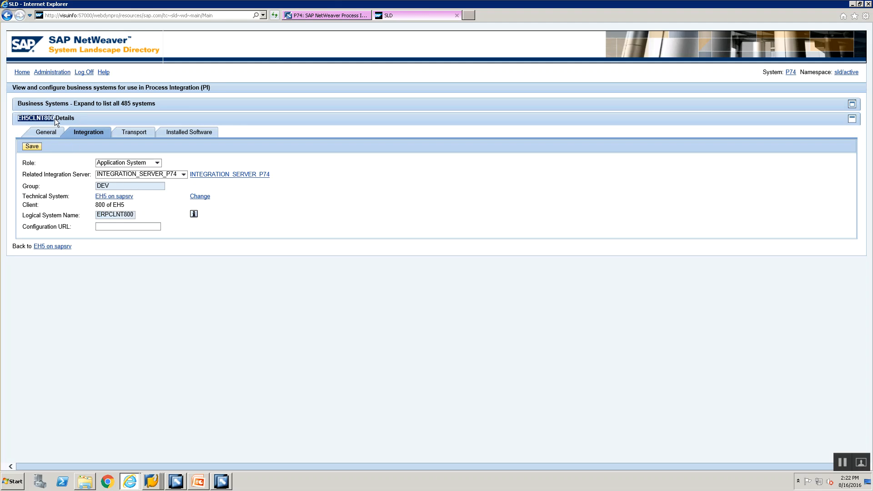
- Switch to the Configuration Integration Builder and look for EH5CLNT800 among the business systems in the folder view
click(183, 481)
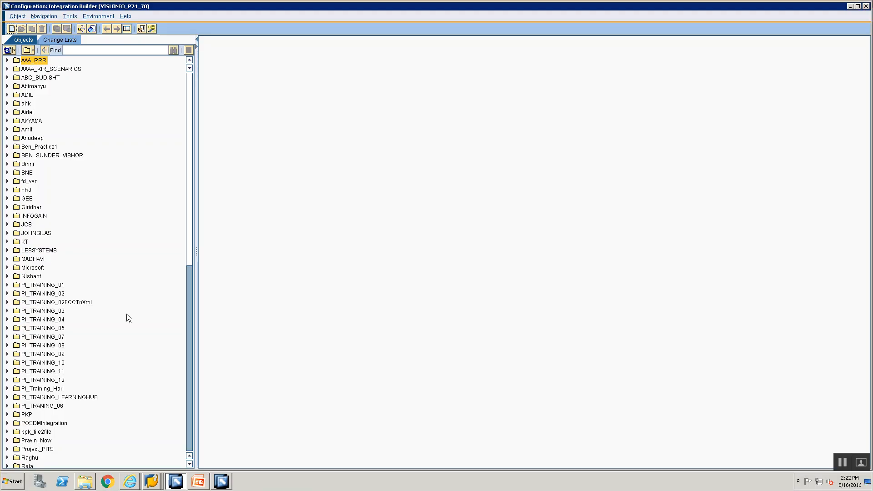
scroll(36, 399, down, 2)
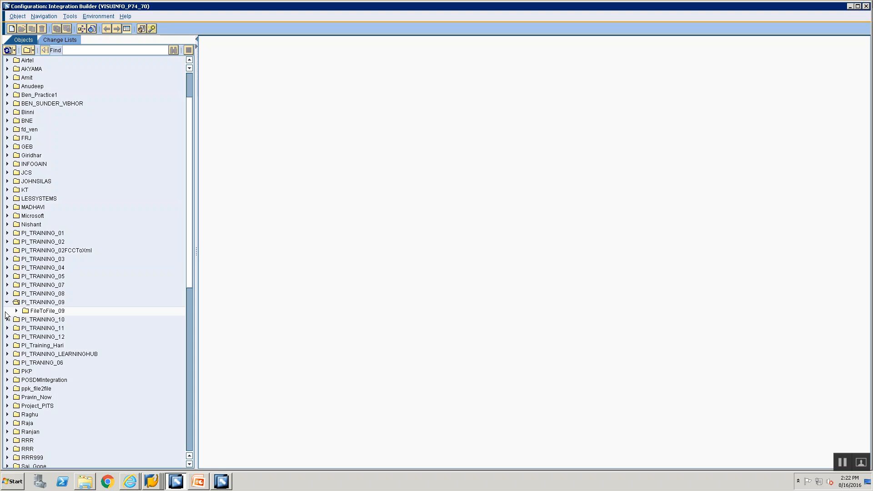
scroll(17, 348, down, 1)
scroll(17, 348, down, 12)
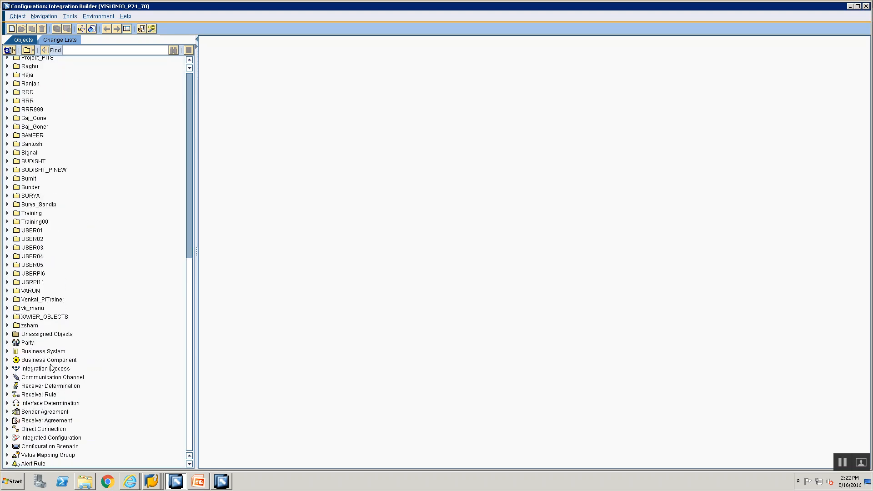
click(8, 351)
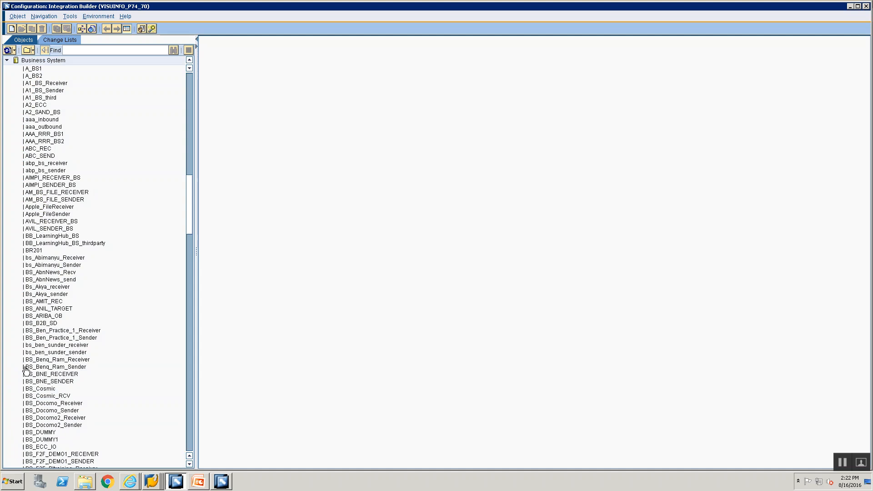
scroll(90, 282, down, 1)
scroll(87, 337, down, 20)
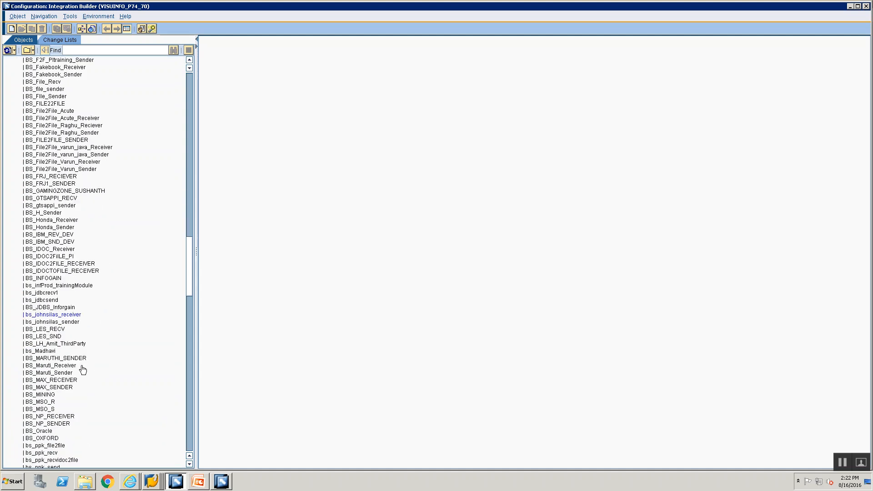
scroll(82, 368, down, 11)
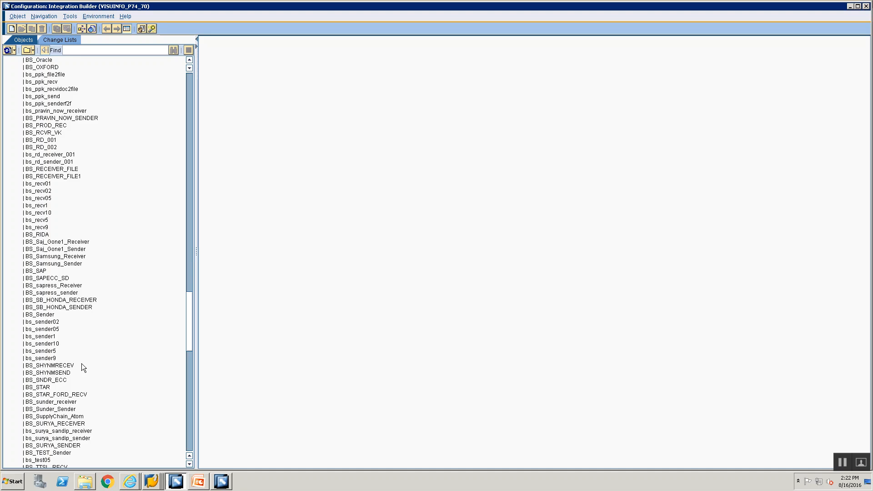
scroll(82, 367, down, 8)
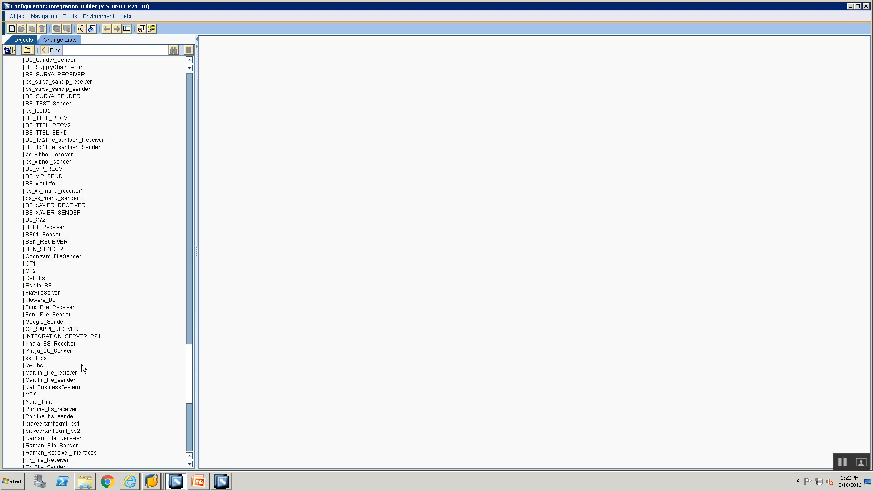
scroll(78, 356, down, 5)
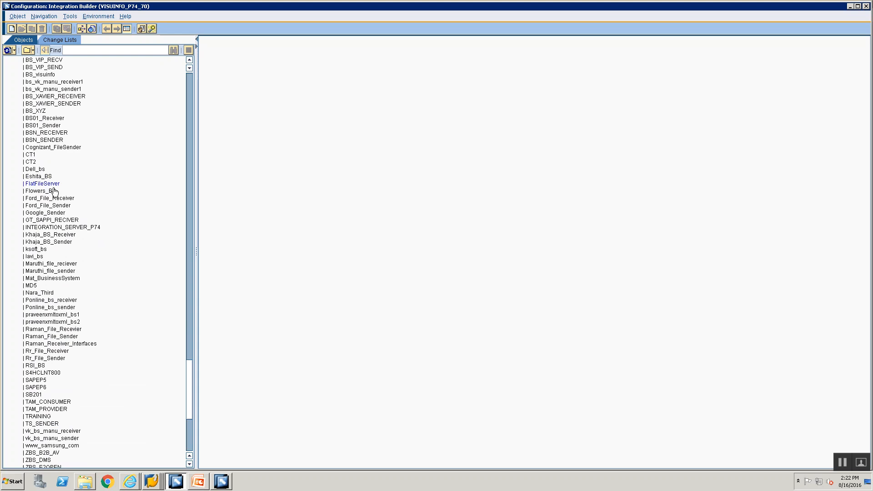
scroll(59, 184, up, 1)
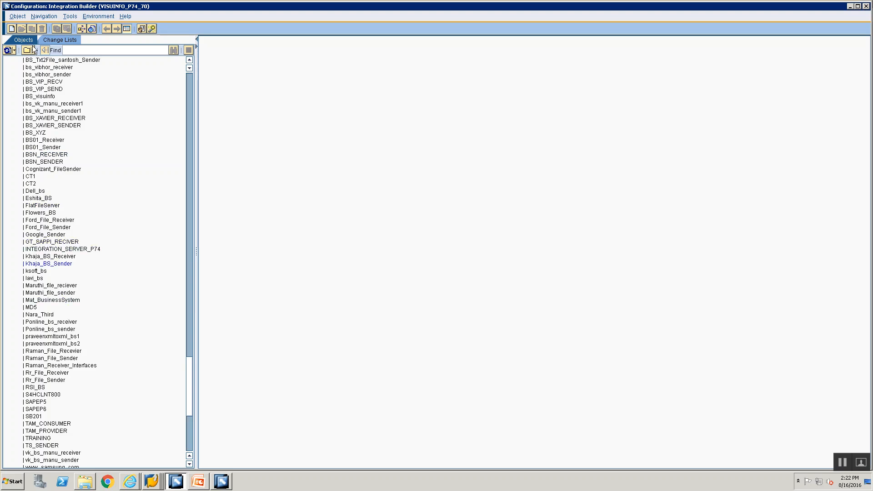
- Change the tree to Object View and look for EH5CLNT800 among the business systems without party
click(33, 51)
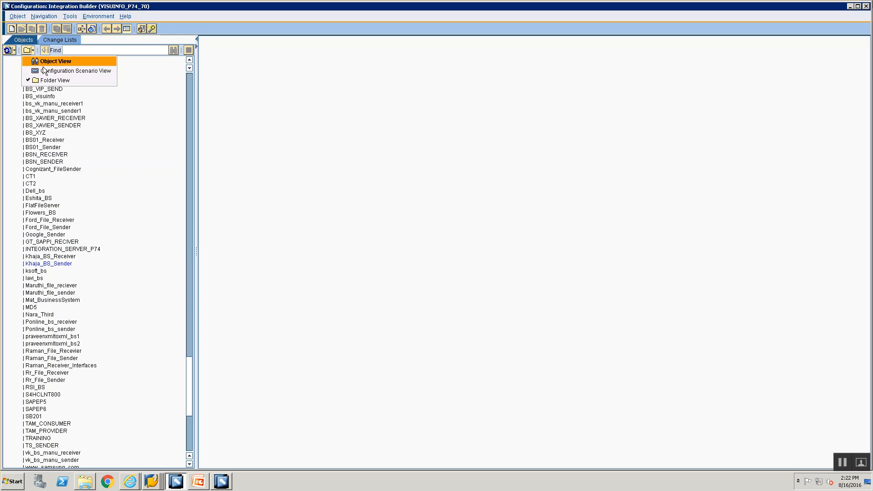
click(43, 63)
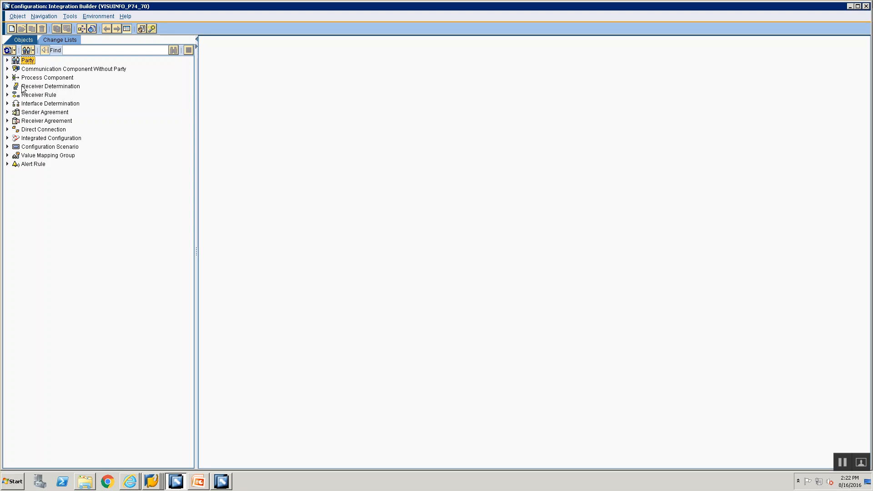
click(34, 51)
click(39, 61)
click(8, 69)
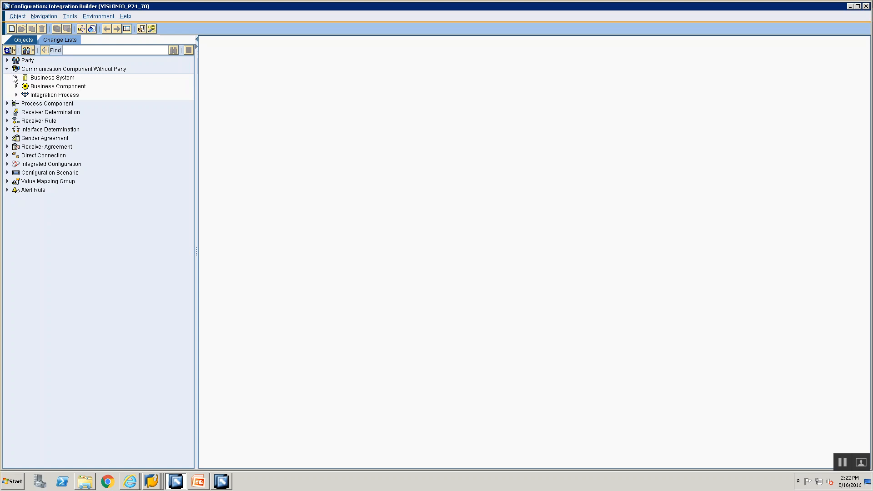
click(16, 78)
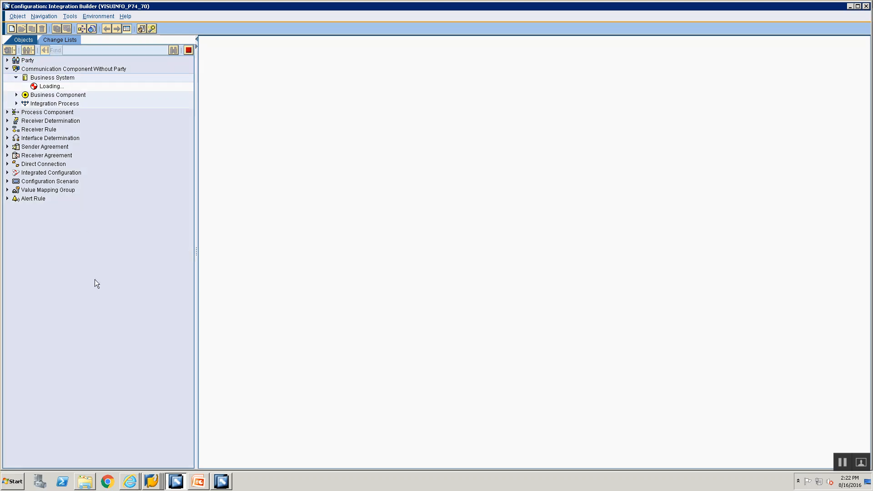
scroll(88, 272, down, 15)
scroll(82, 259, down, 20)
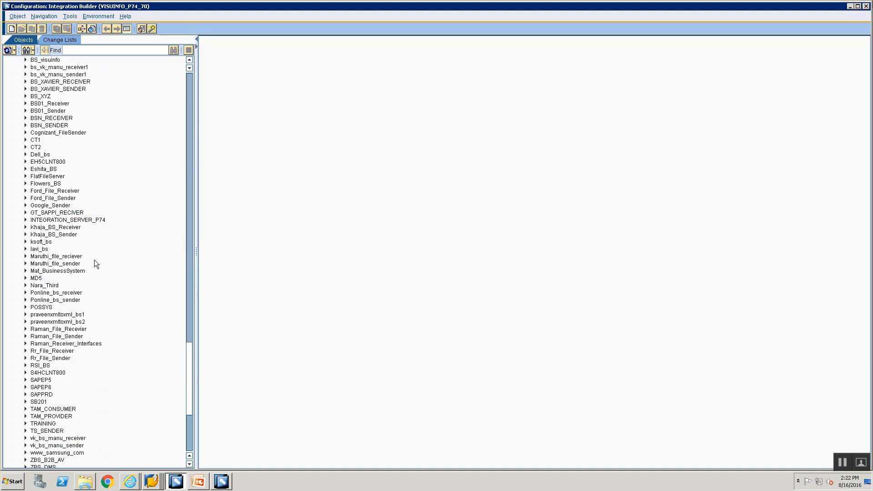
- Move business system EH5CLNT800 from the business system list to the Training00 folder
scroll(96, 263, up, 1)
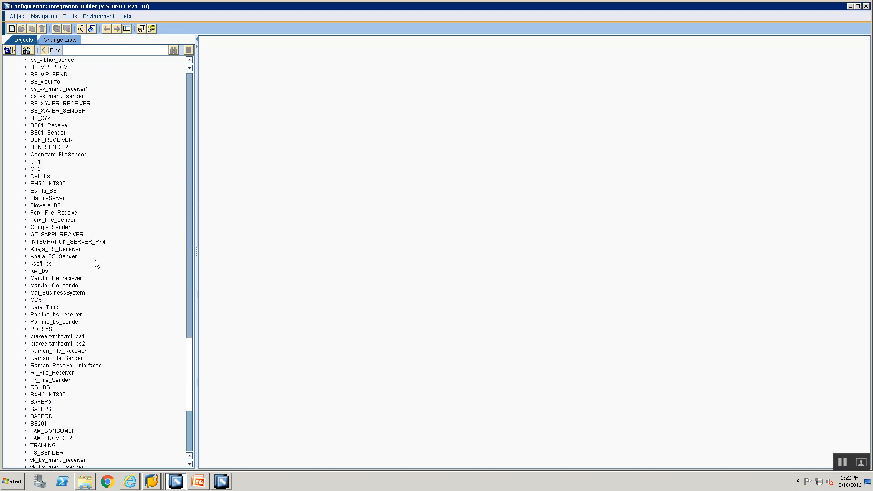
click(33, 184)
right_click(33, 186)
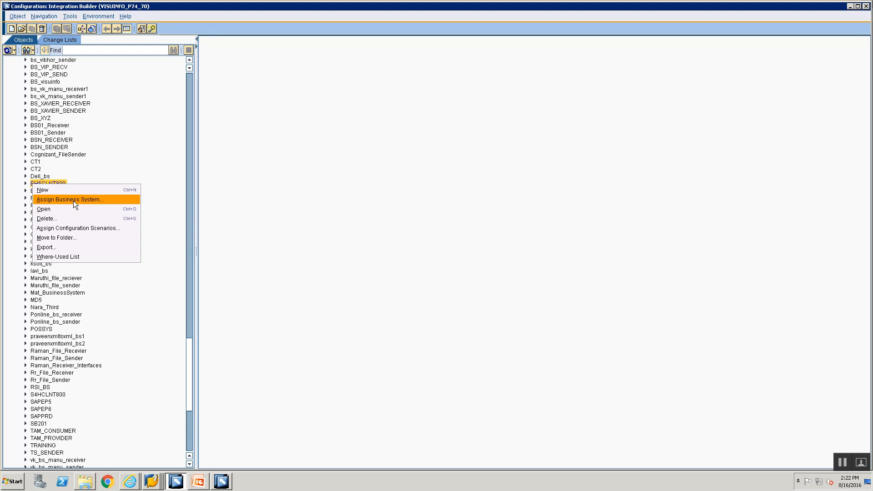
click(71, 238)
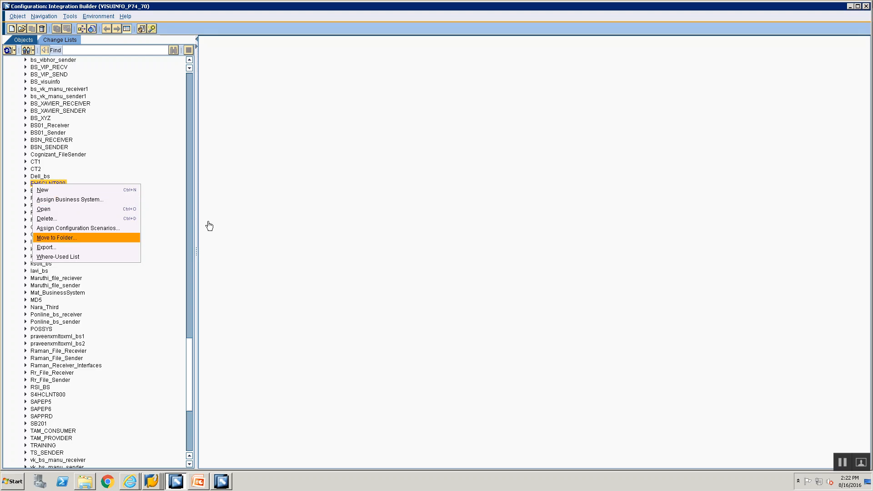
scroll(268, 280, down, 15)
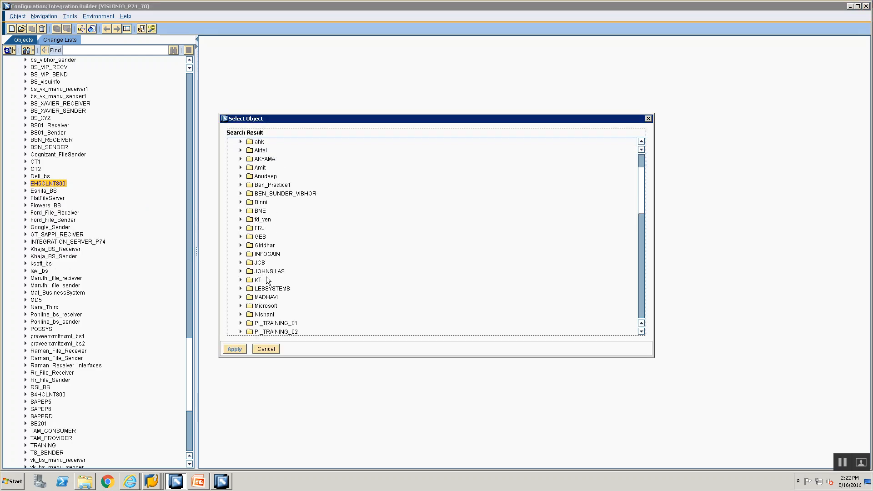
scroll(269, 279, down, 7)
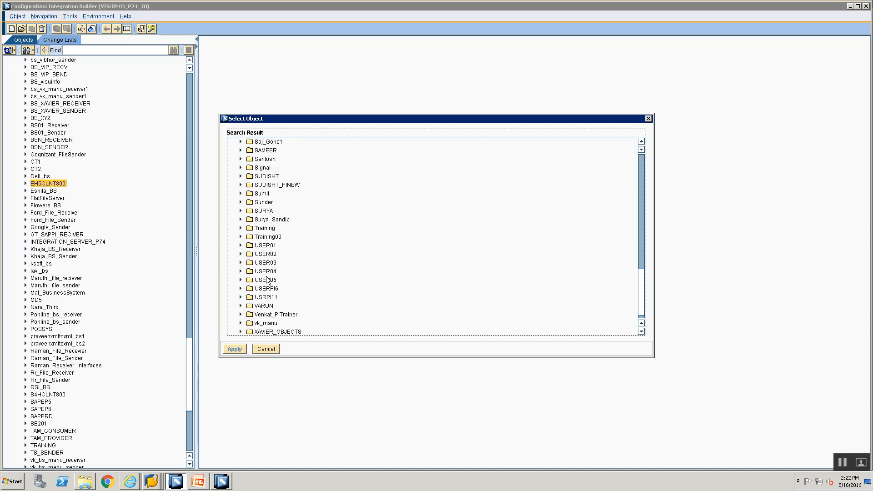
click(267, 227)
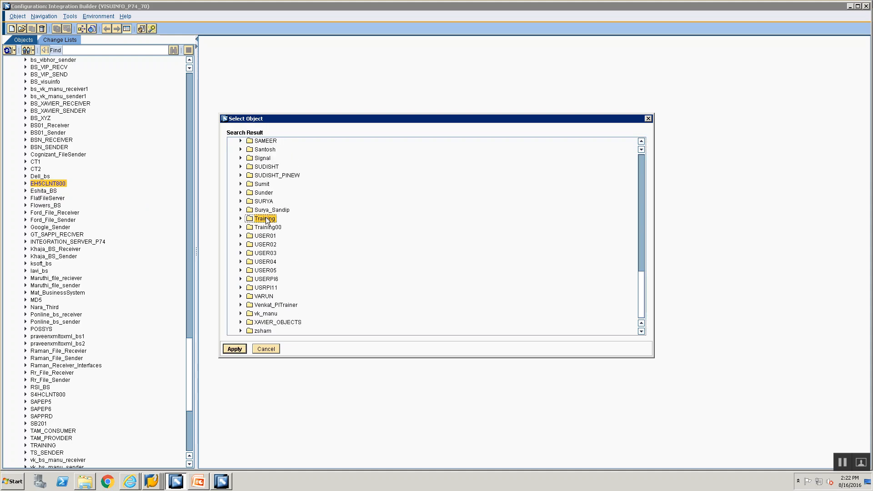
click(240, 227)
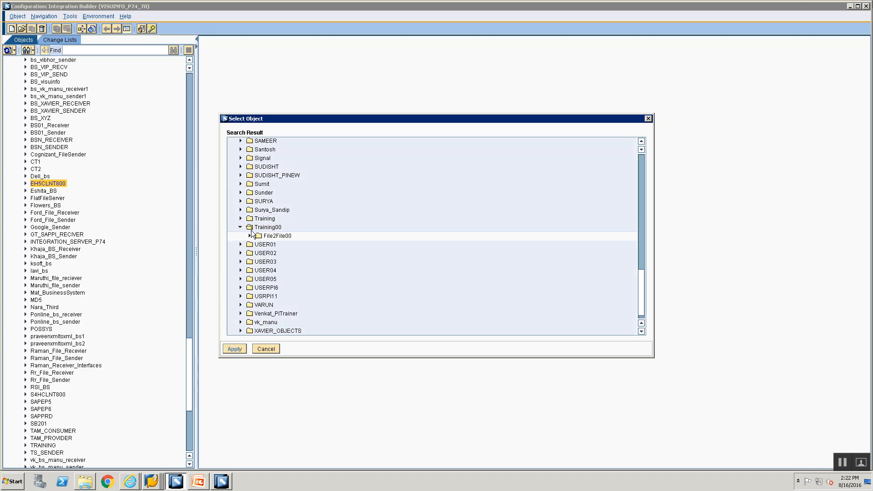
click(234, 348)
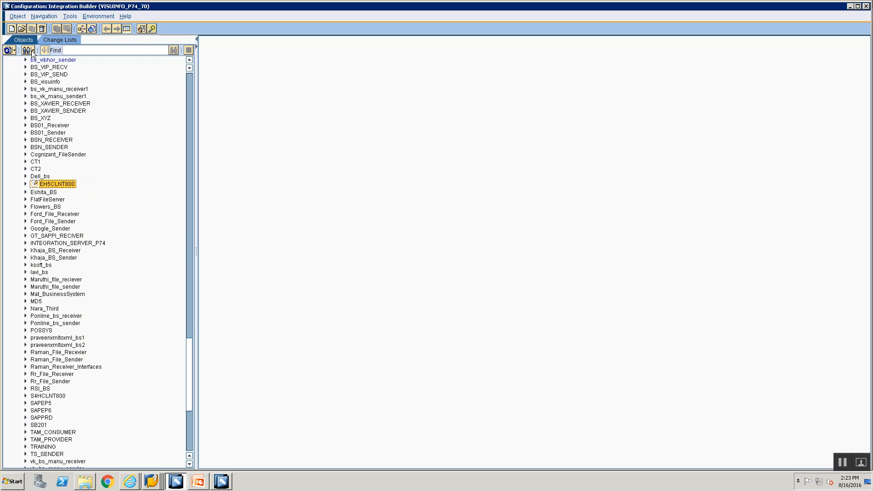
- Switch the object tree to Folder View and check the Training00 folder for EH5CLNT800
click(31, 52)
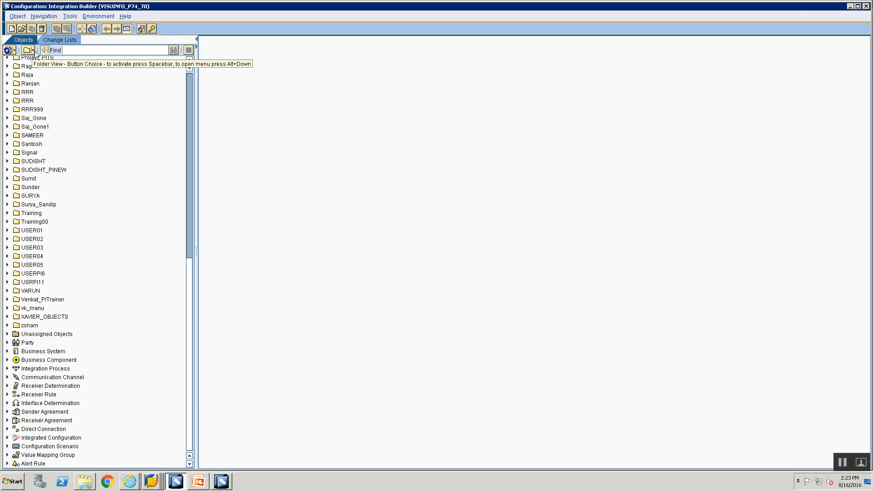
click(35, 51)
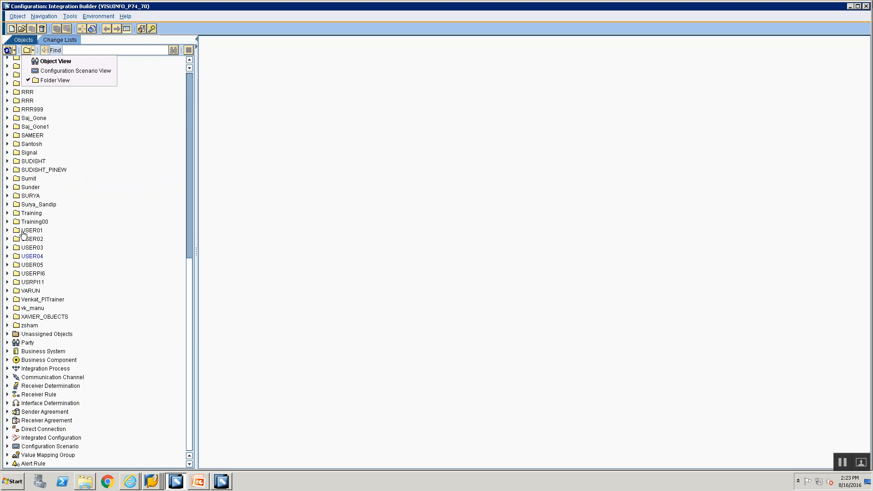
click(24, 222)
click(7, 222)
click(7, 214)
click(6, 214)
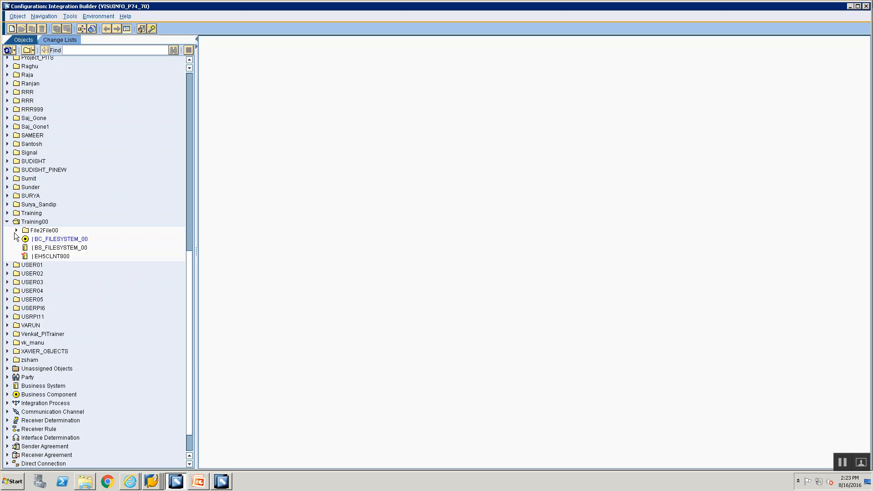
click(52, 256)
- Create a subfolder named FIle2IDoc00 inside the Training00 folder
click(29, 223)
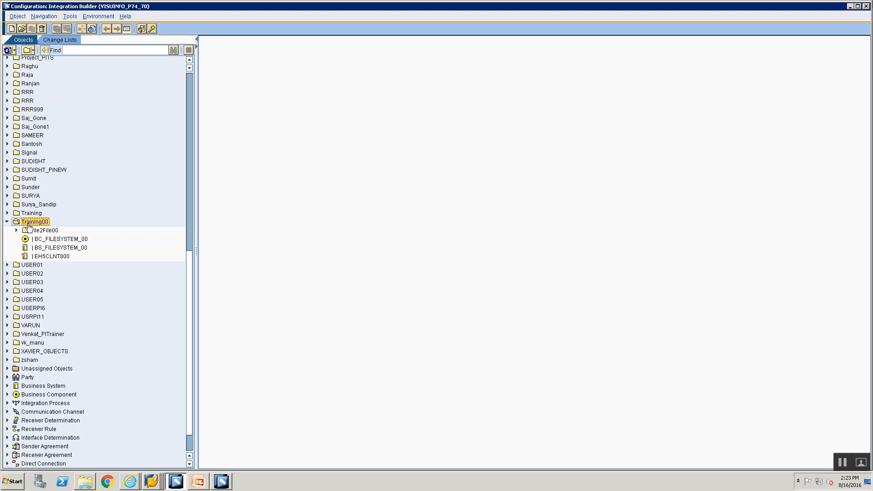
right_click(30, 223)
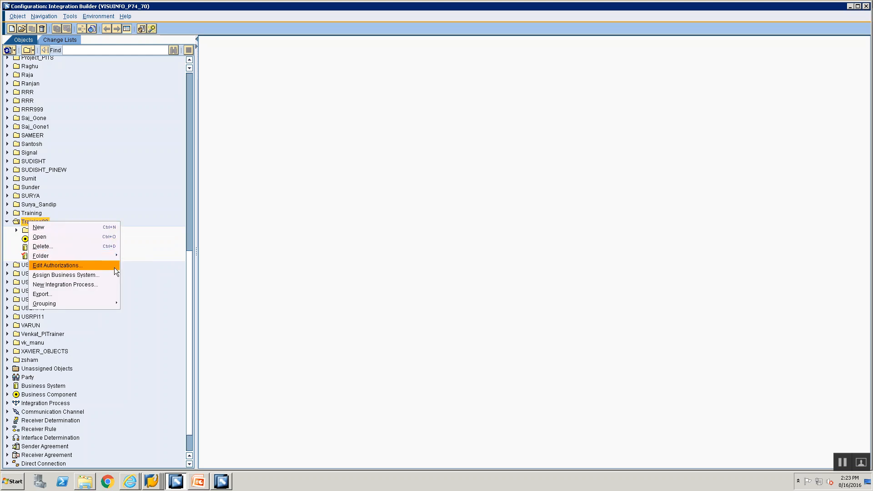
click(131, 255)
text(FIle2IDo0)
key(BackSpace)
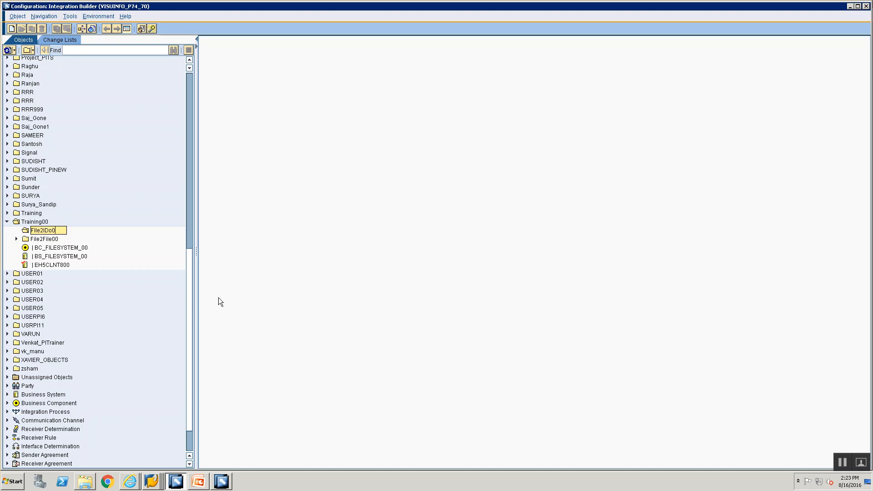
text(c00)
key(Return)
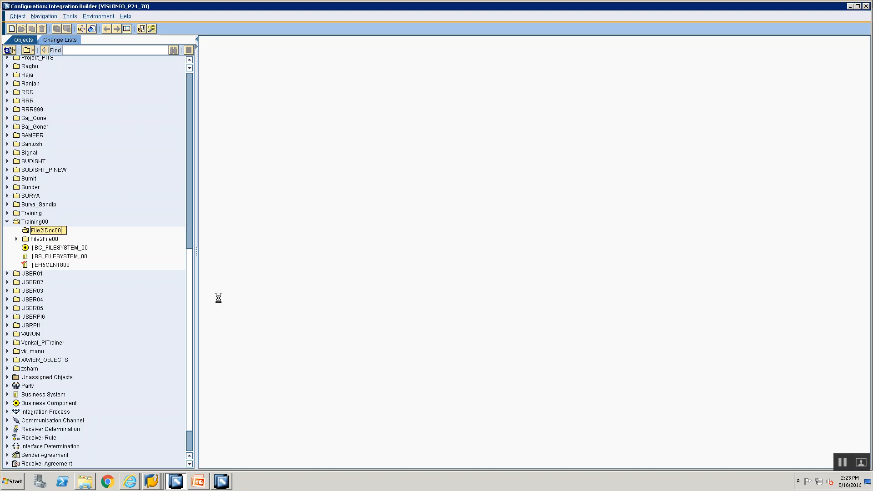
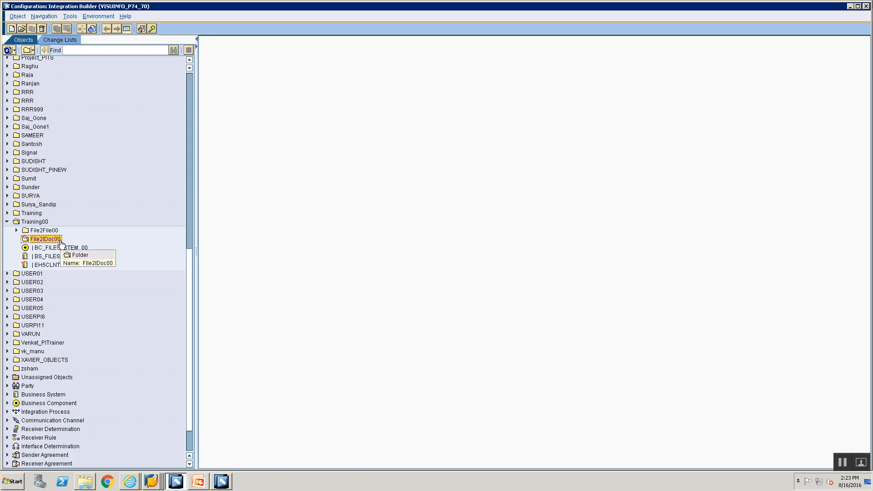
- Start a new communication channel in folder FIle2IDoc00 with BS_FILESYSTEM_00 as its communication component
right_click(61, 244)
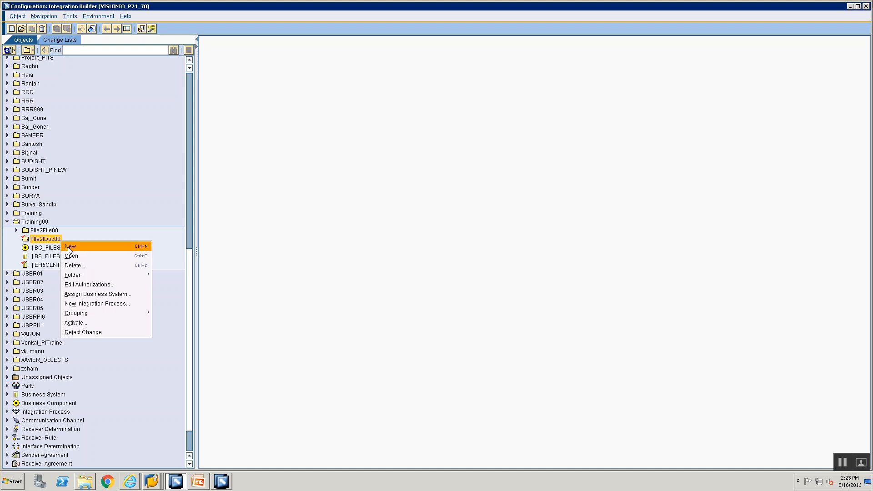
click(68, 247)
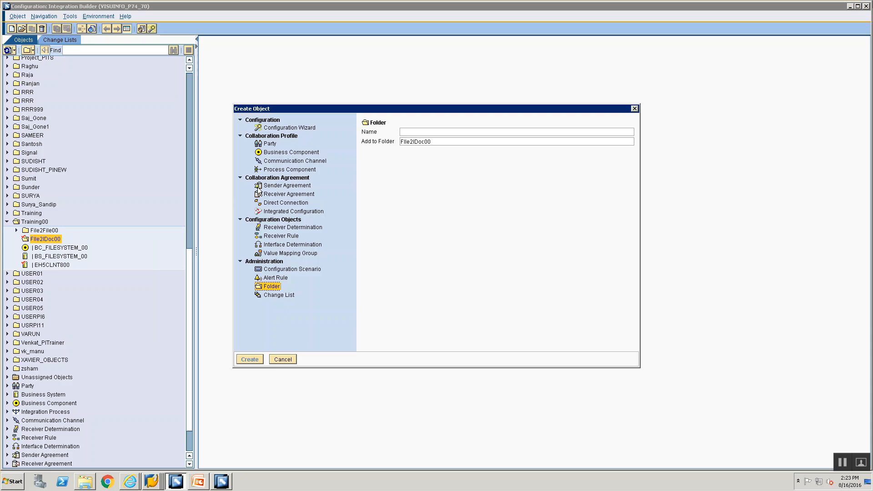
click(282, 162)
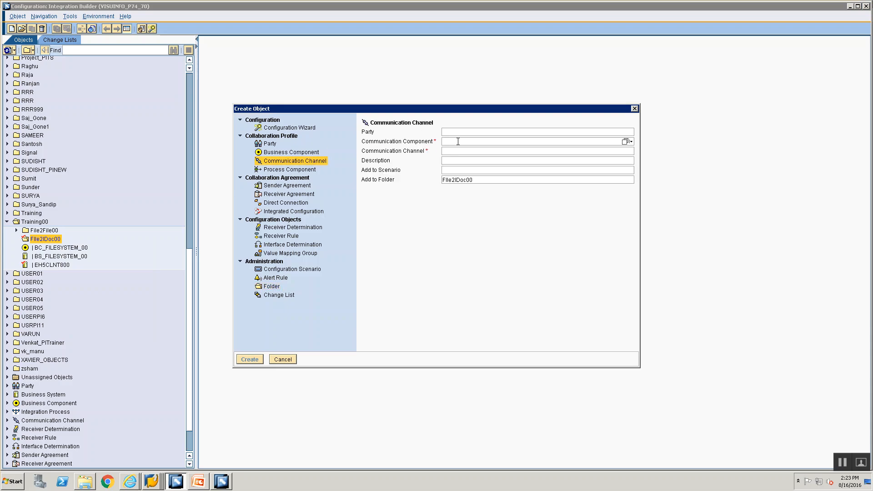
click(457, 142)
text(BS_FILESYSTEM_00)
click(626, 141)
click(240, 212)
click(234, 349)
- Name the communication channel CC_File2IDoc_File_Sender_00 and create it
click(491, 151)
text(CC_)
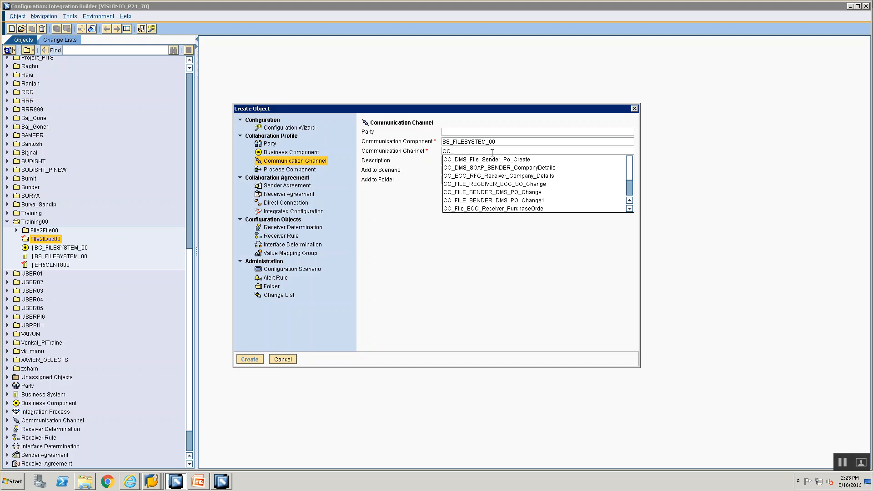
text(Fil)
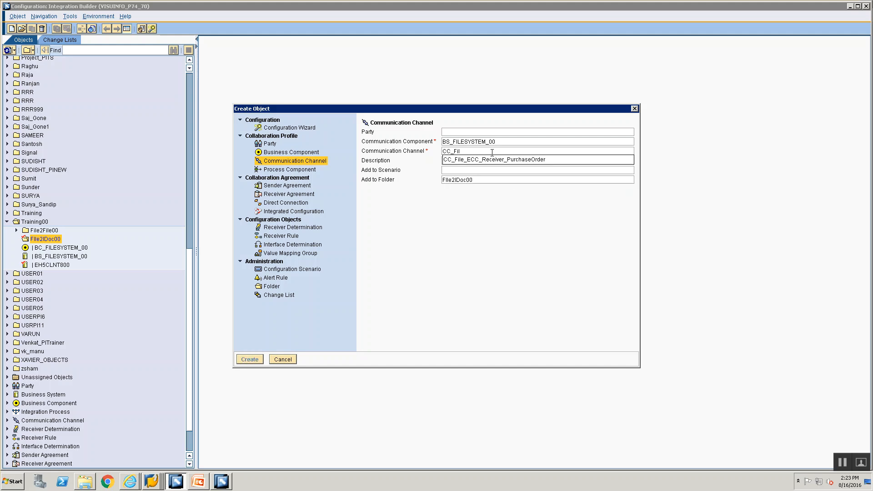
text(e2IDoc_File_Send)
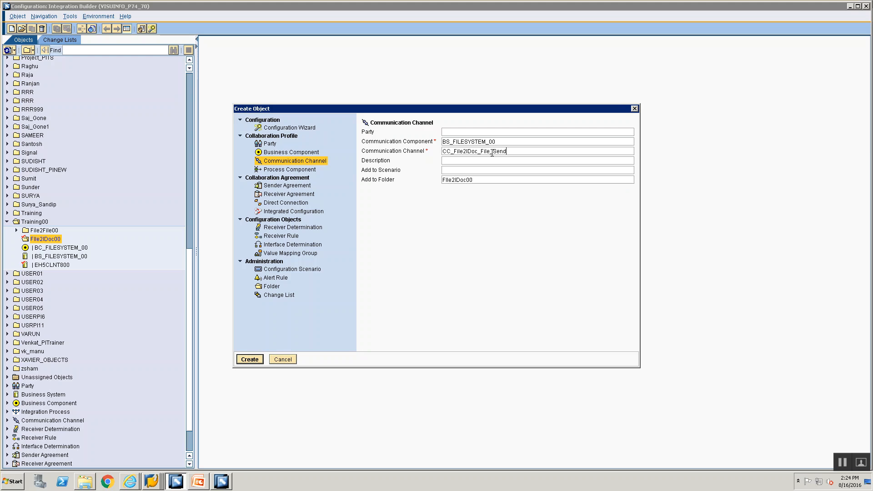
text(er_00)
click(243, 359)
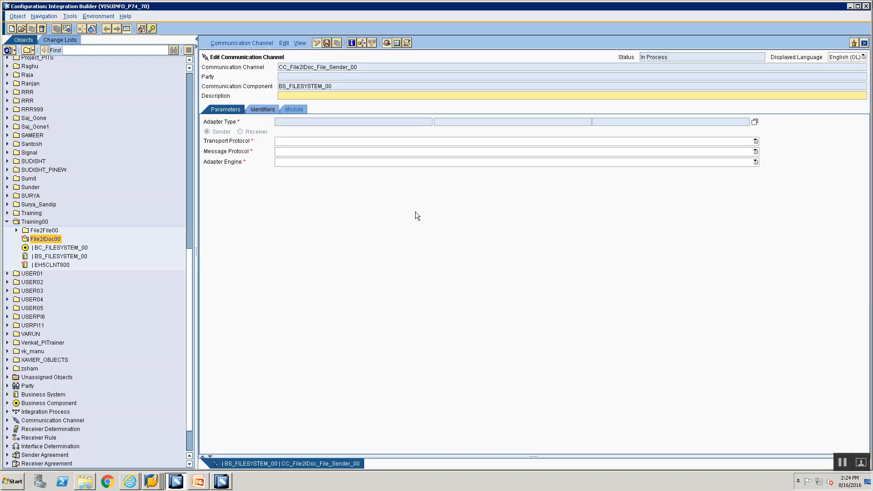
- Assign the File adapter type from SAP BASIS 7.40 to the sender communication channel
click(754, 123)
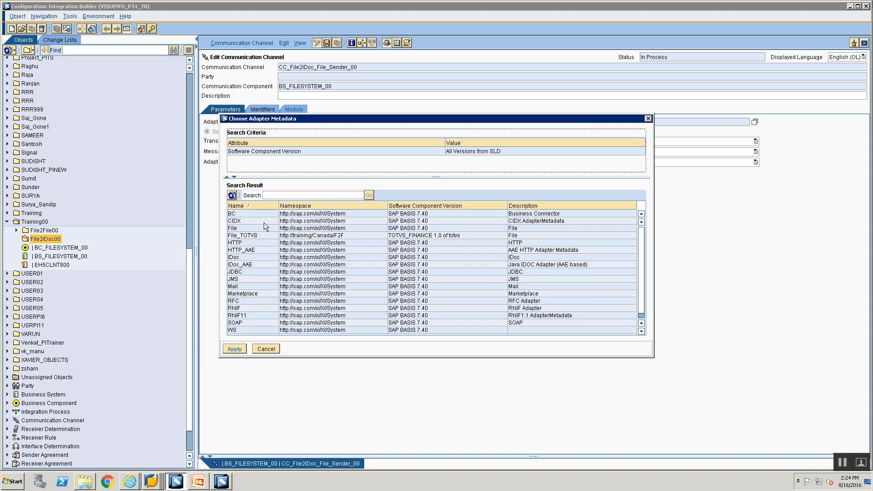
click(263, 227)
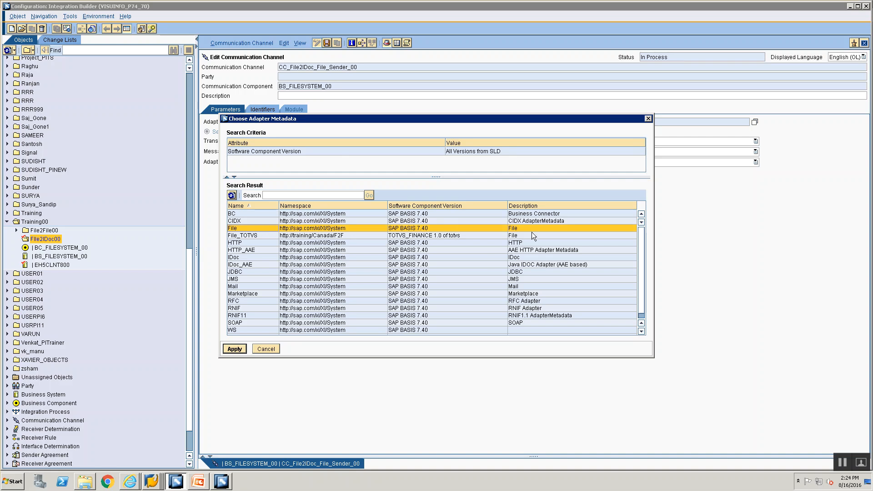
click(239, 348)
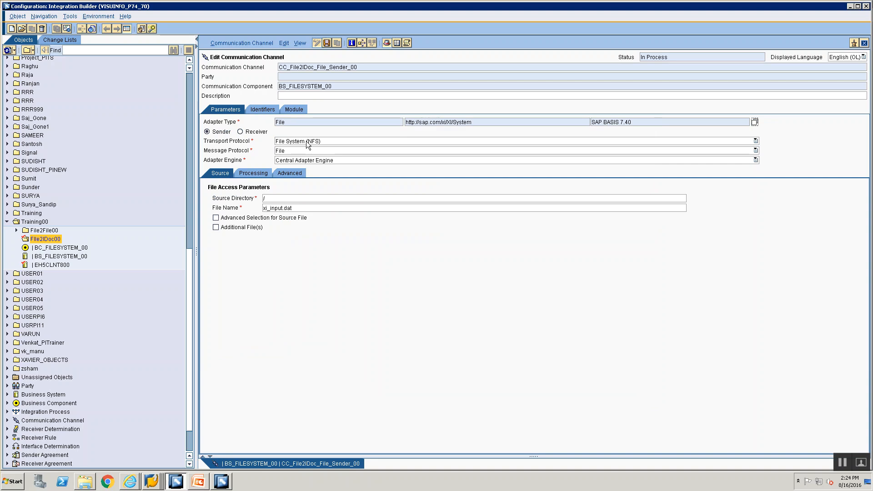
- Switch to the two open SAP ECC login windows and close both
click(151, 481)
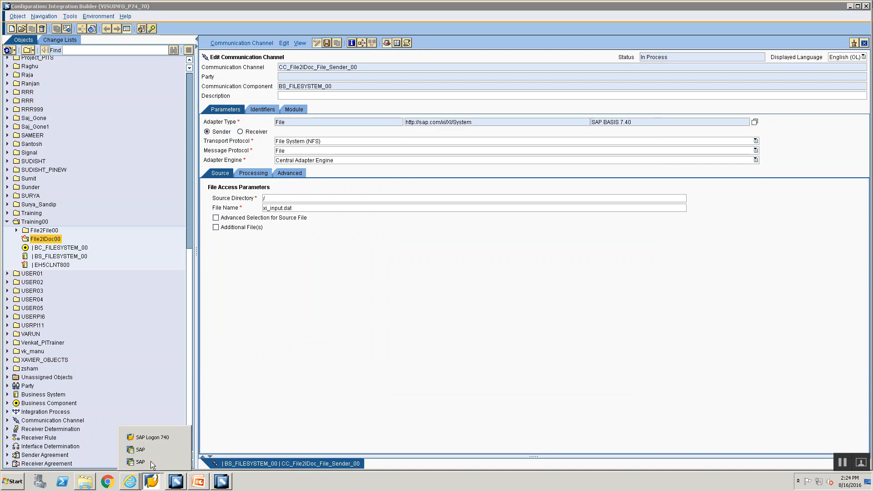
click(147, 451)
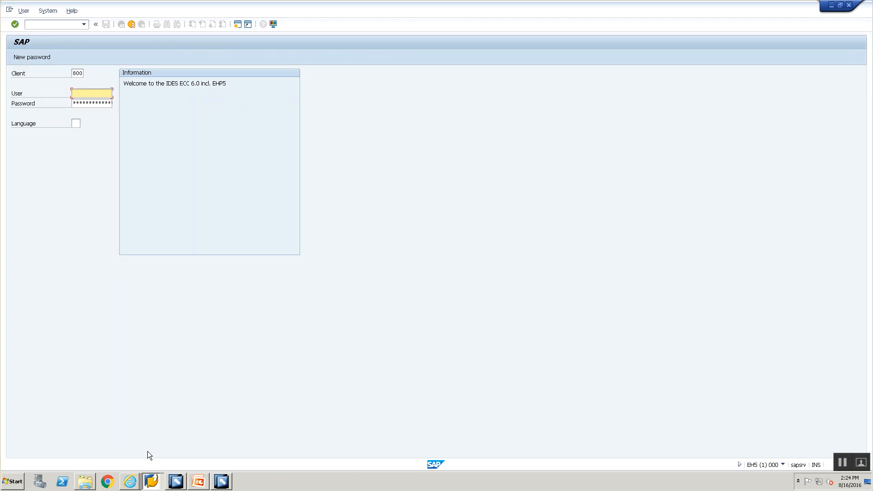
click(849, 6)
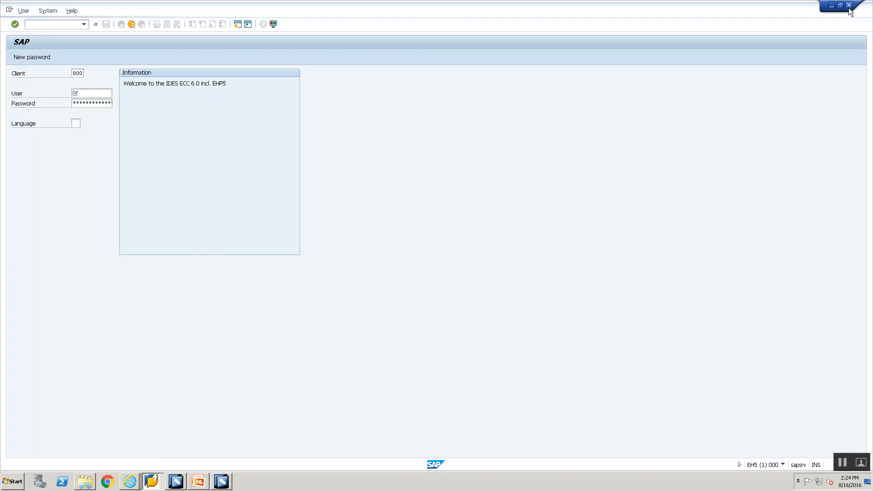
click(152, 481)
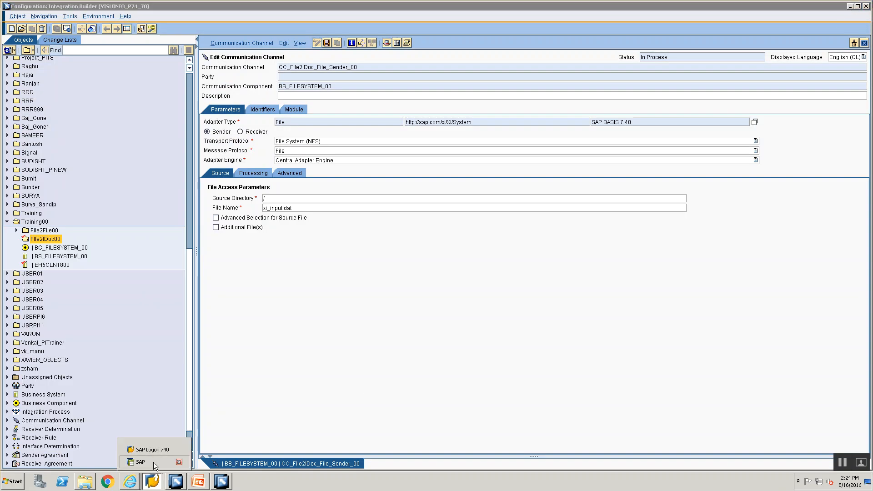
click(154, 462)
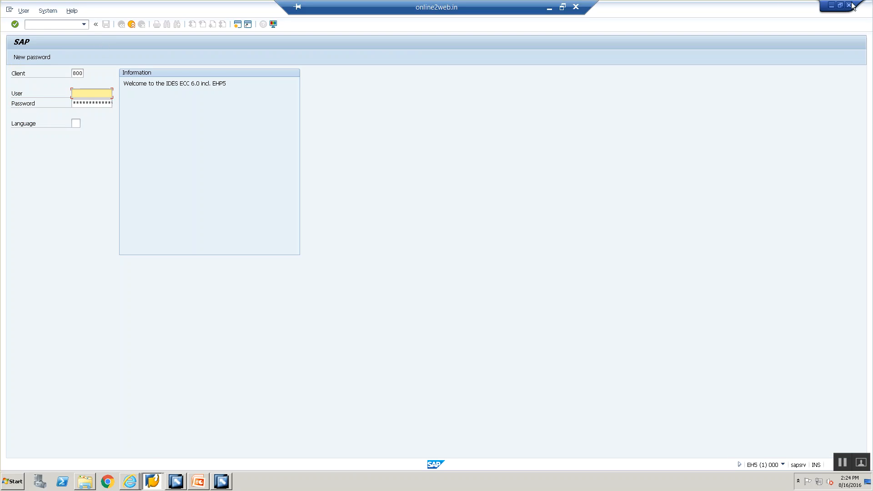
click(850, 5)
- Open the PI 7.4 connection in SAP Logon and log on with the PI user ID and account password
click(153, 481)
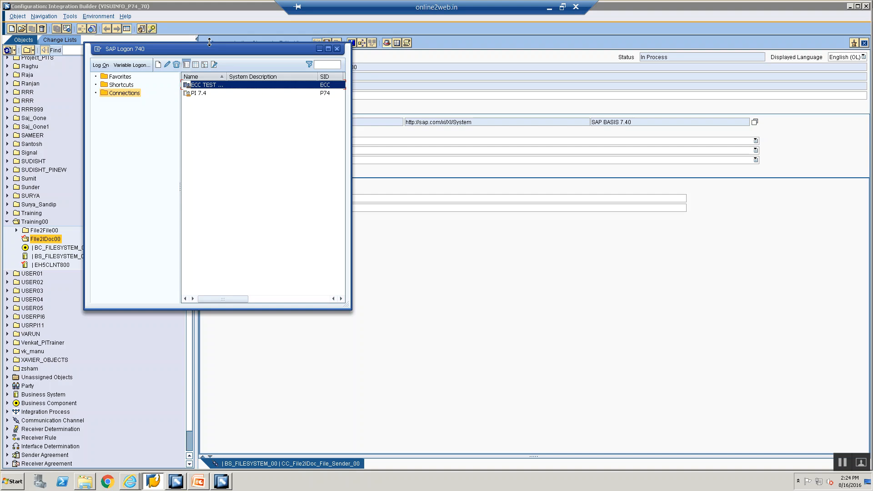
double_click(200, 94)
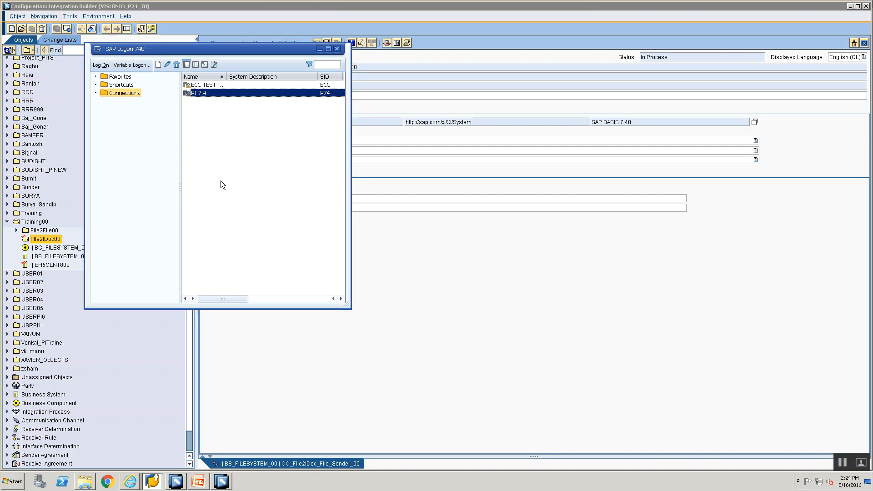
text(USERPI15)
key(Tab)
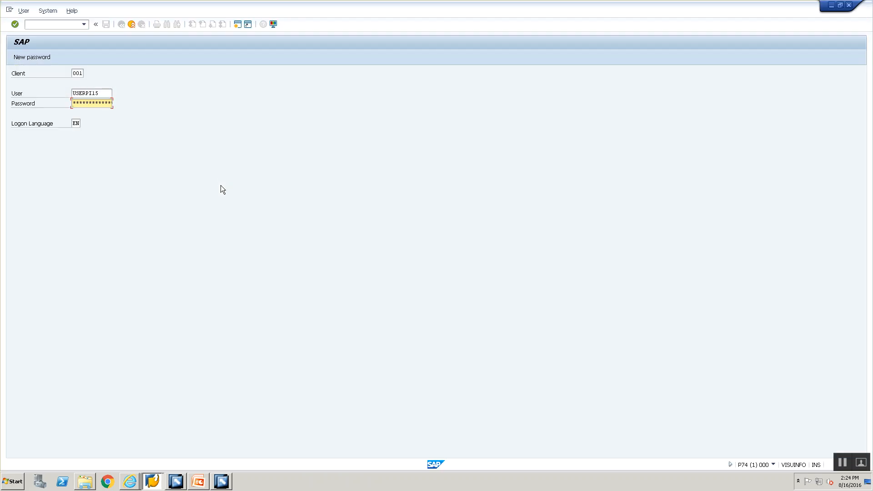
key(Return)
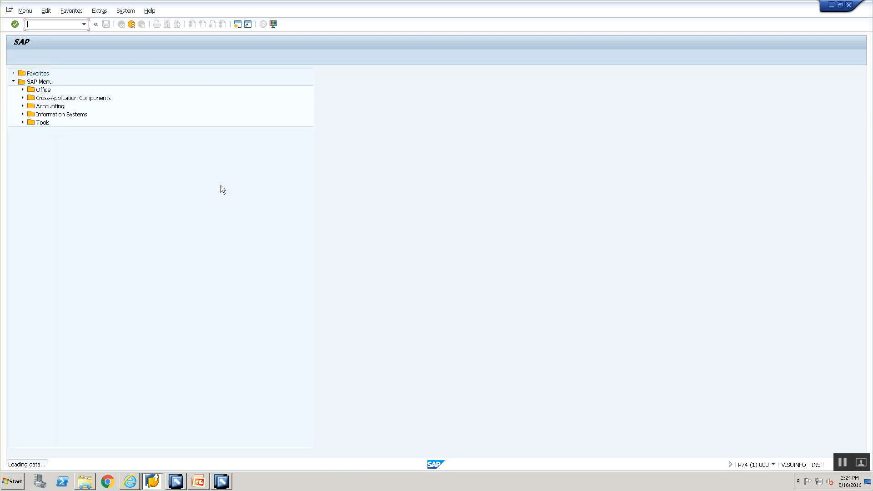
- Run transaction AL11 and browse the trans directory down to its training subfolder
text(AL11)
key(Return)
double_click(201, 368)
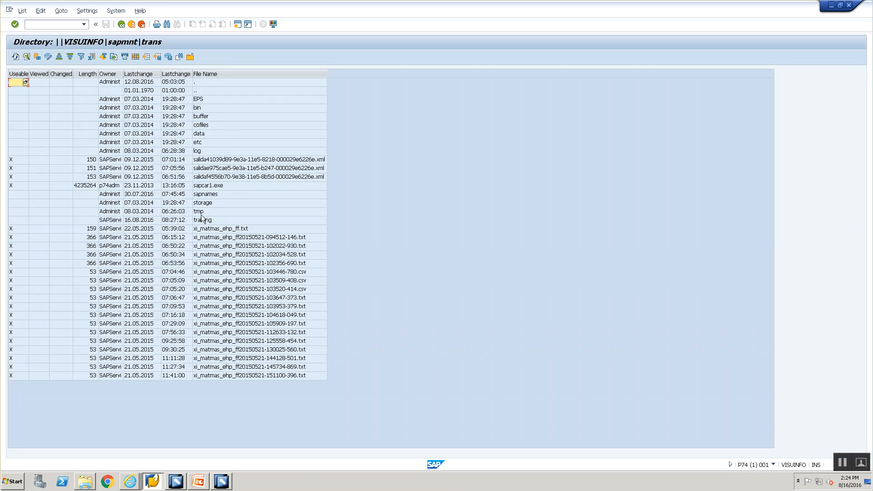
double_click(203, 220)
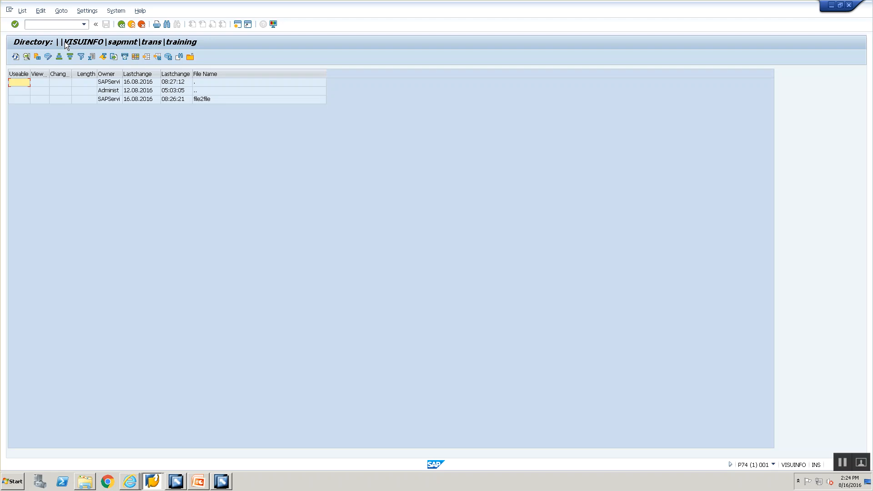
click(121, 27)
- Open cg3z.txt from the Training folder in Windows Explorer and copy its VISUINFO path to File2File.xml
click(85, 481)
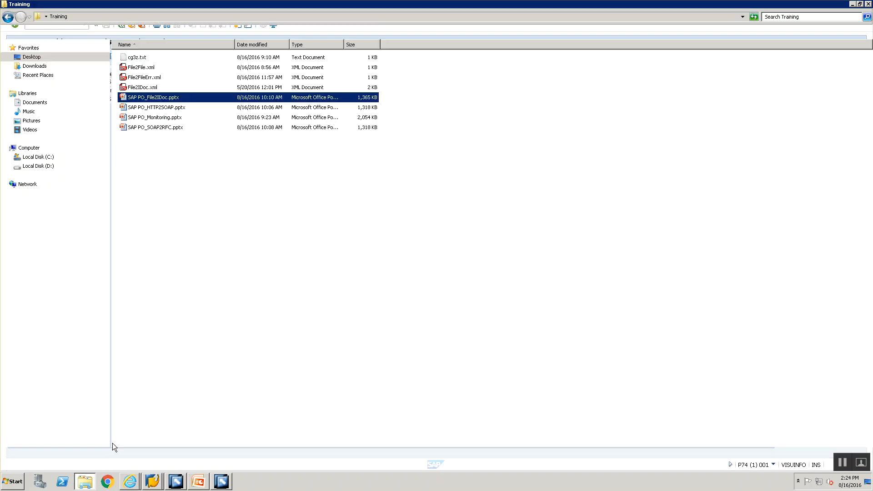
double_click(134, 57)
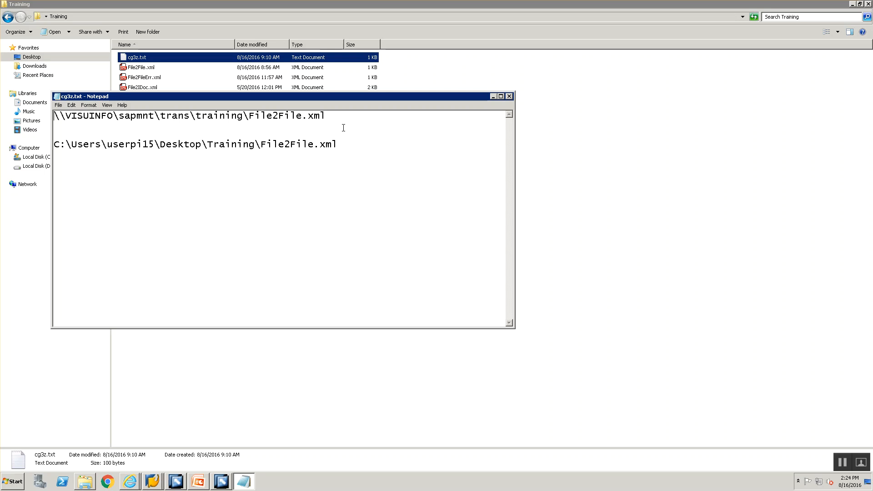
drag(326, 116, 53, 117)
key(ctrl+c)
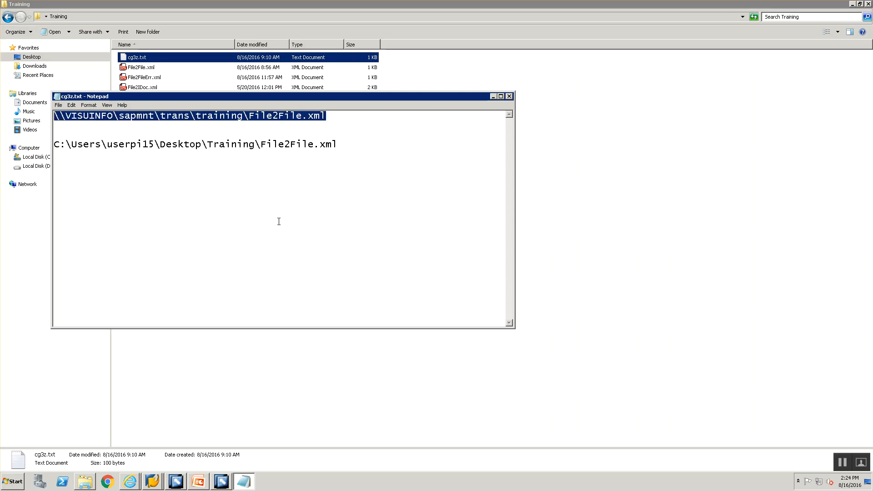
- Switch to the Integration Builder and set the sender channel's source directory to \\VISUINFO\sapmnt\trans\training\ using the copied path
key(alt+Tab)
key(alt+Tab)
key(alt+Tab)
key(alt+Tab)
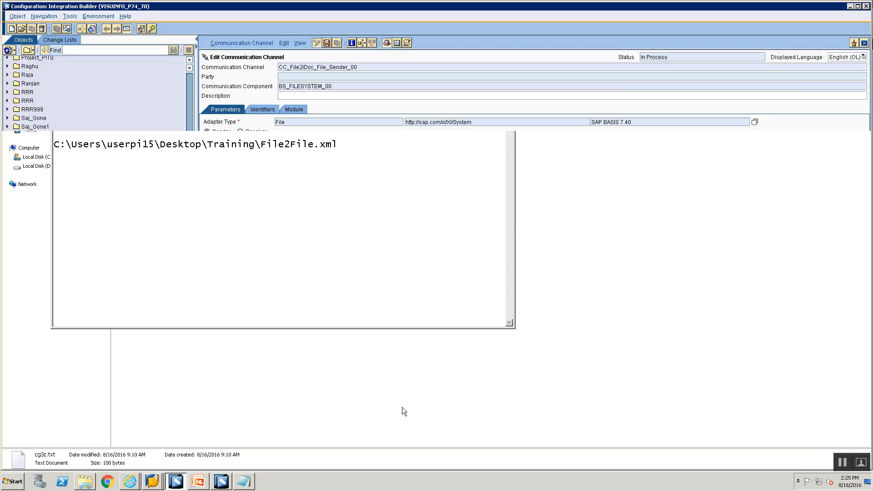
click(486, 200)
key(ctrl+a)
key(ctrl+v)
key(BackSpace)
key(BackSpace)
key(BackSpace)
key(BackSpace)
key(BackSpace)
key(BackSpace)
key(BackSpace)
key(BackSpace)
key(BackSpace)
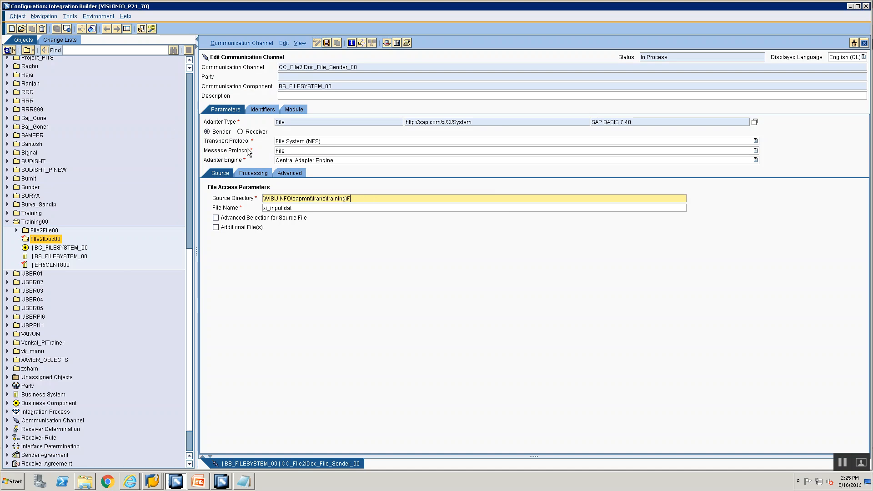
- Set the sender channel's source file name to File2IDoc.xml
key(Tab)
key(ctrl+a)
key(BackSpace)
text(Filw)
key(BackSpace)
text(e2IDoc.xml)
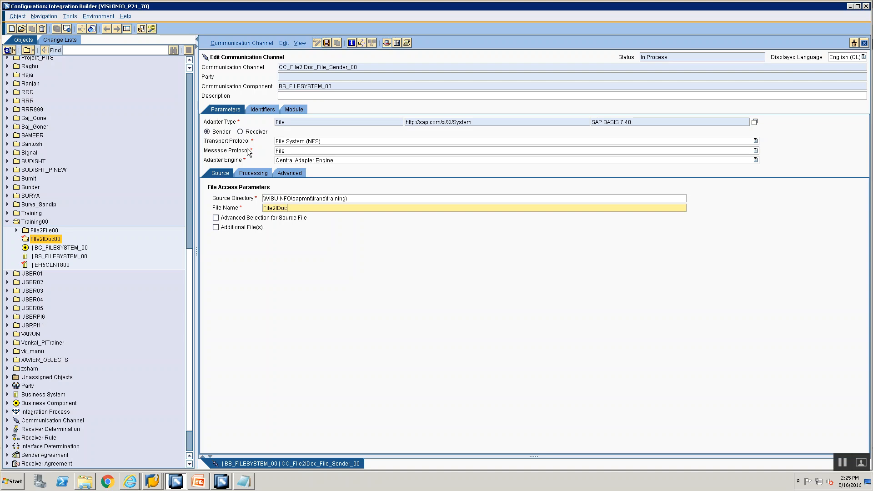
- Set the sender channel's processing mode to Delete and its poll interval to 30 seconds
click(253, 173)
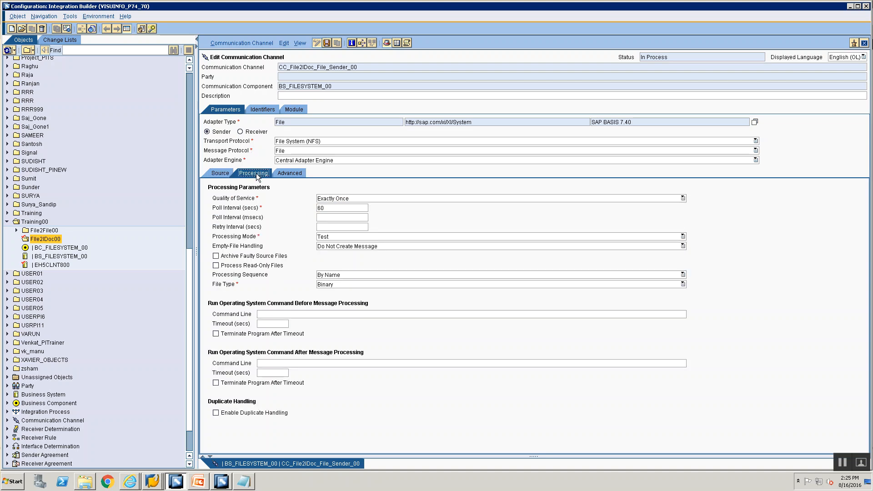
click(332, 237)
click(335, 258)
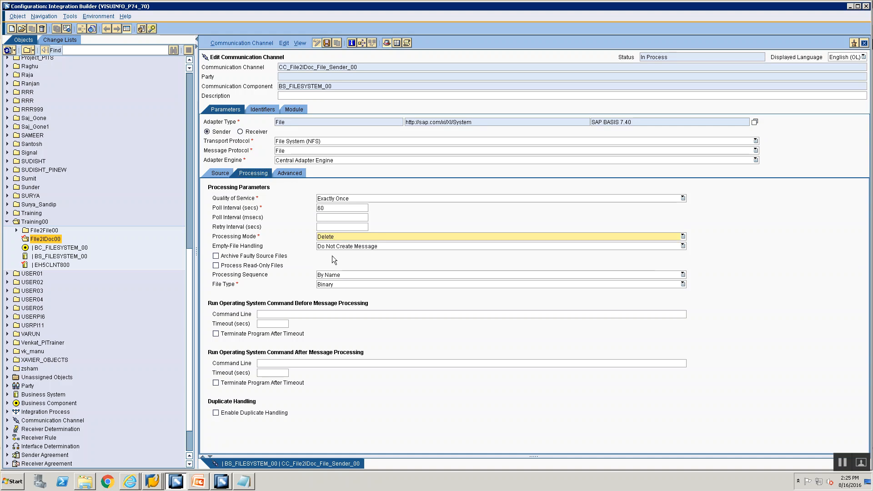
double_click(327, 209)
text(30)
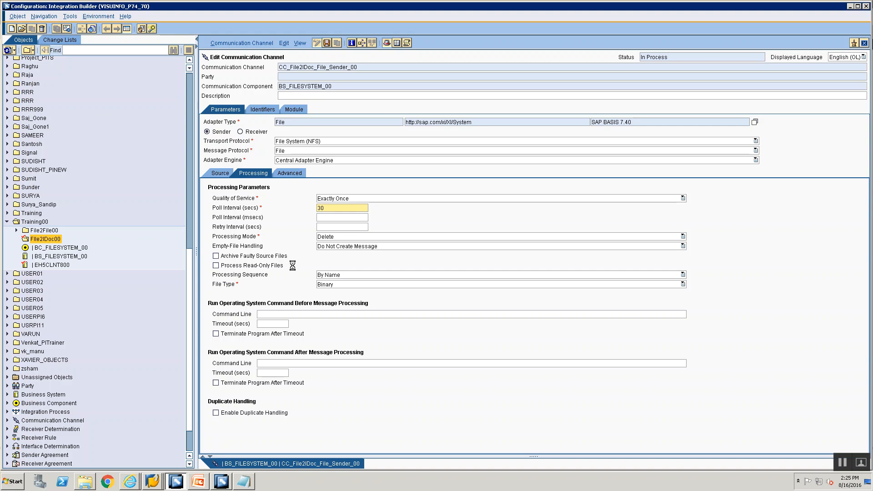
- Check the name of the sender channel CC_File2IDoc_File_Sender_00 and close its editor
click(338, 88)
drag(339, 88, 282, 76)
drag(378, 65, 279, 67)
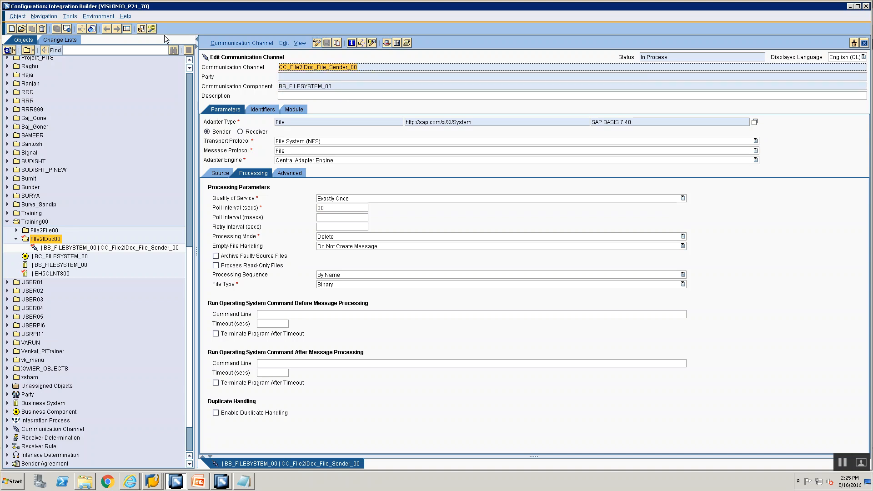
click(864, 43)
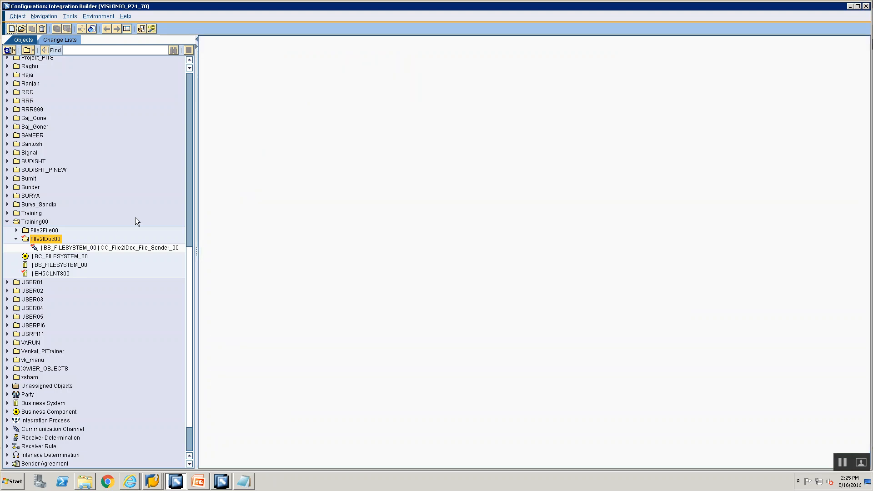
- Start creating another communication channel in folder FIle2IDoc00 from the sender channel, beginning its name with CC
click(50, 248)
right_click(50, 248)
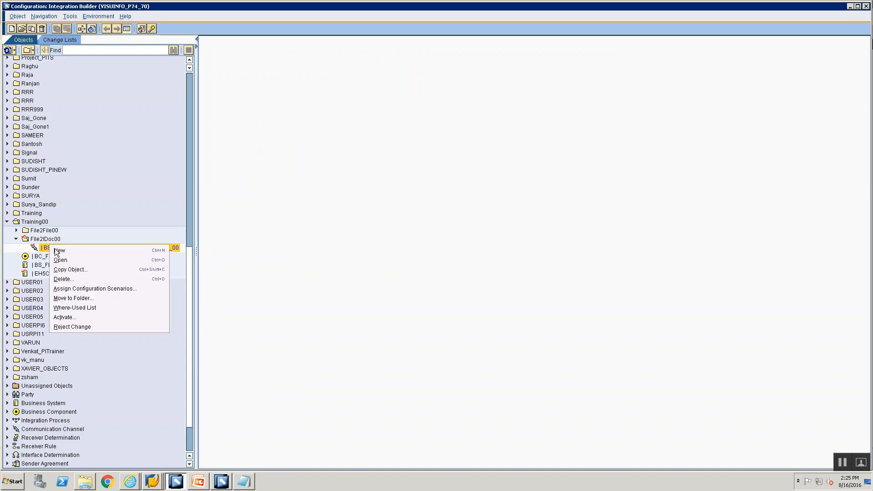
click(59, 251)
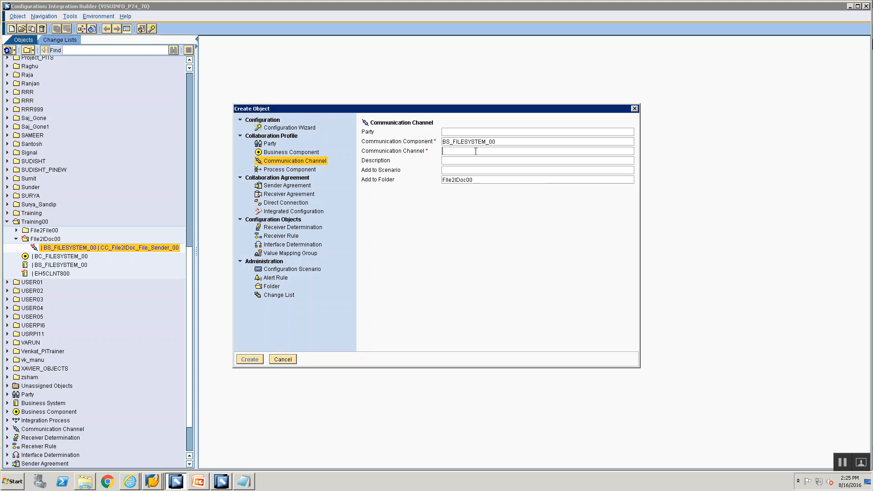
text(CC)
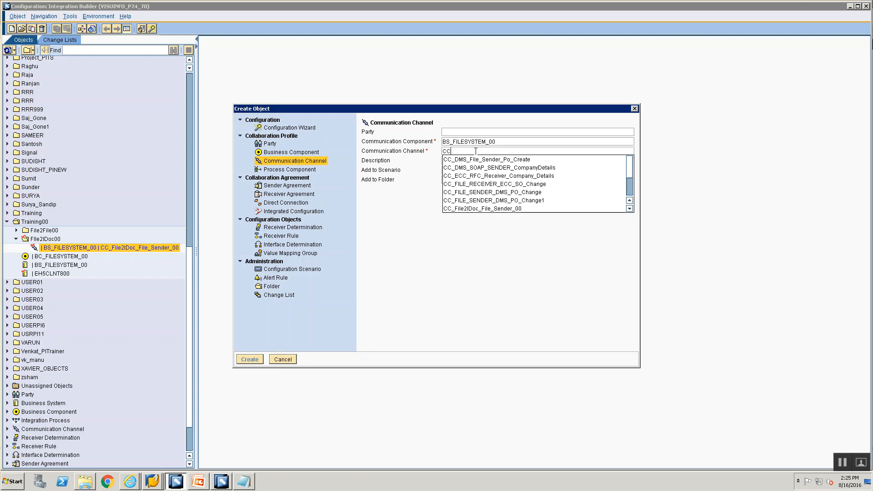
- Replace the new channel's communication component with EH5CLNT800, found by searching the component list
click(498, 142)
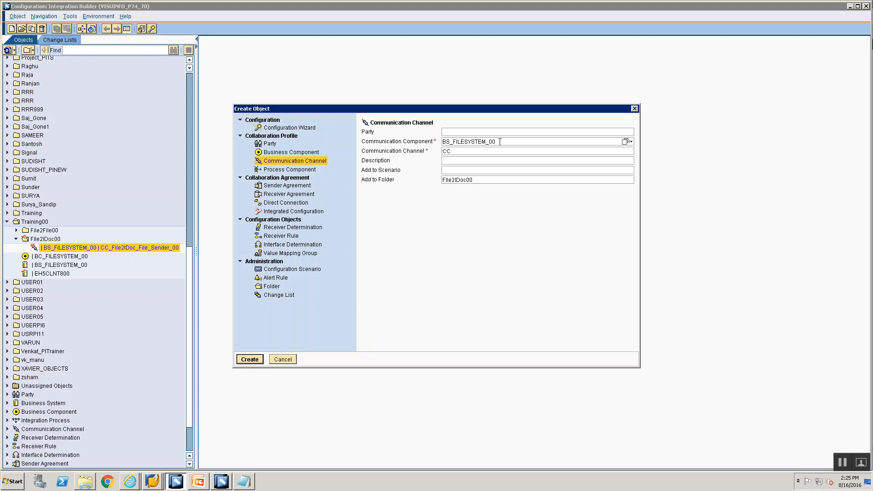
double_click(499, 141)
key(BackSpace)
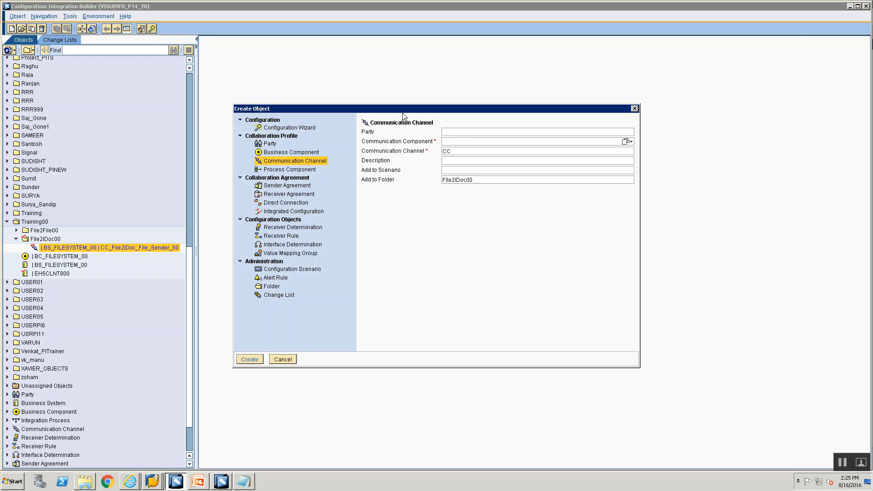
click(626, 142)
click(312, 195)
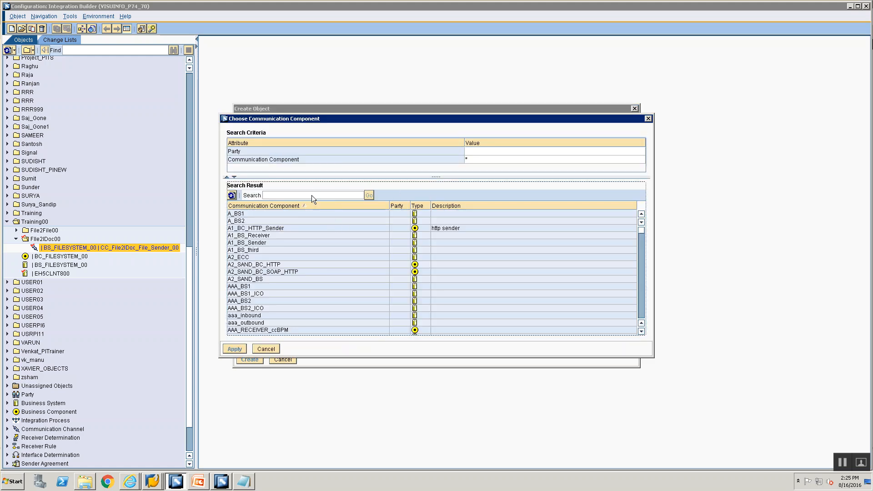
text(EH5CL)
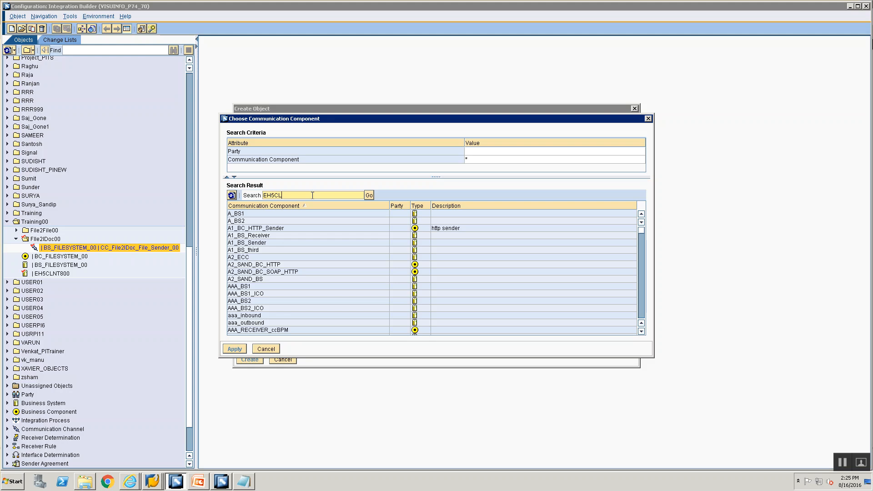
text(NT800)
key(Return)
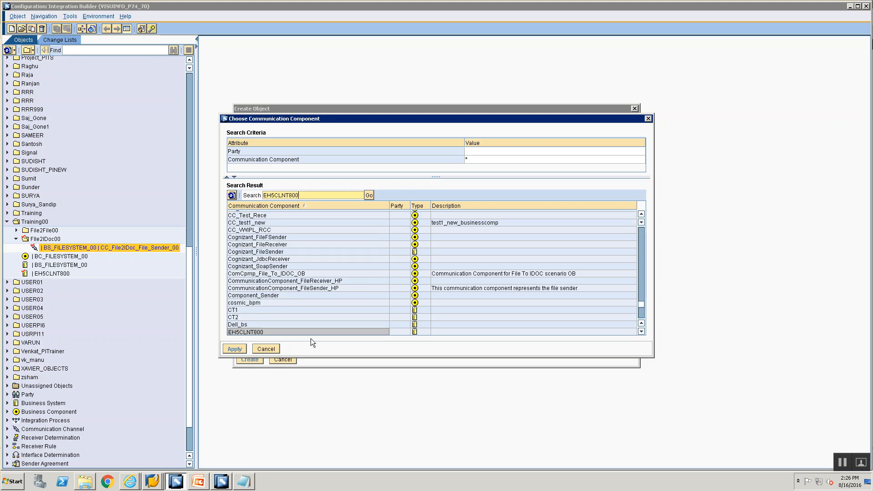
click(252, 331)
click(235, 349)
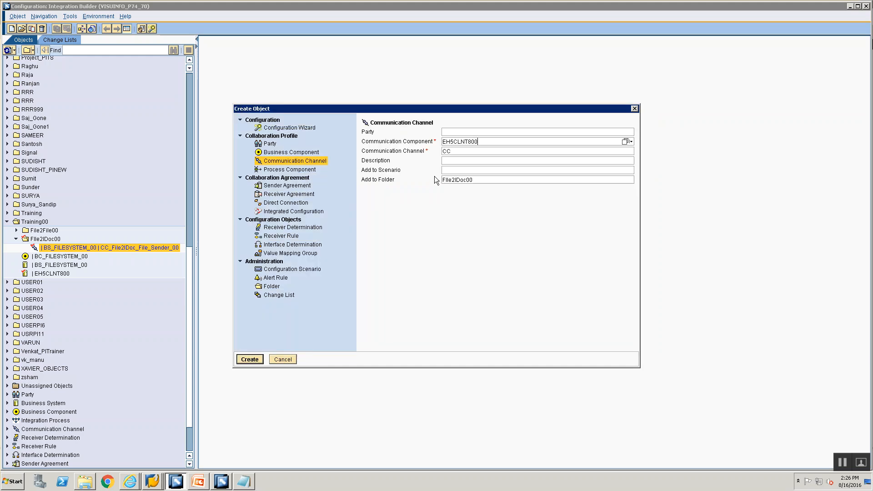
- Name the communication channel CC_File2IDoc_IDoc_Receiver_00 and create it
click(452, 150)
text(_Fil2)
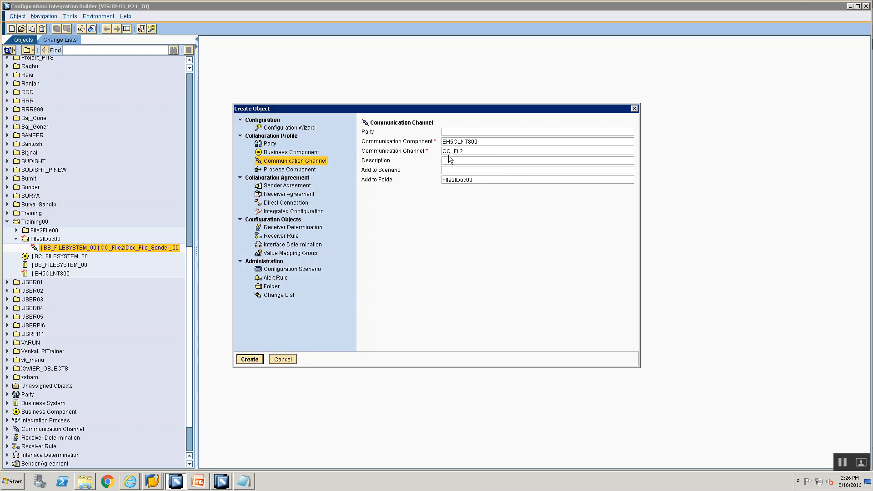
key(BackSpace)
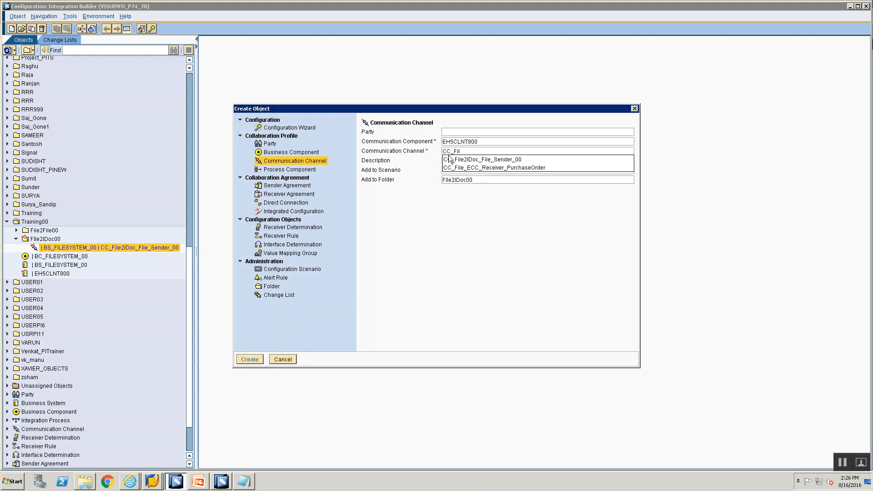
text(e2IDoc_IDoc_Receiver)
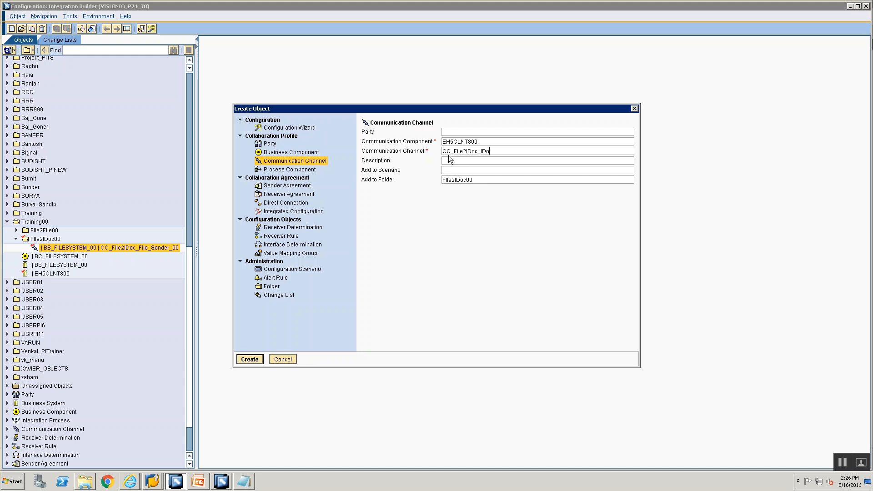
key(BackSpace)
key(BackSpace)
key(BackSpace)
key(BackSpace)
text(ver_00)
key(Return)
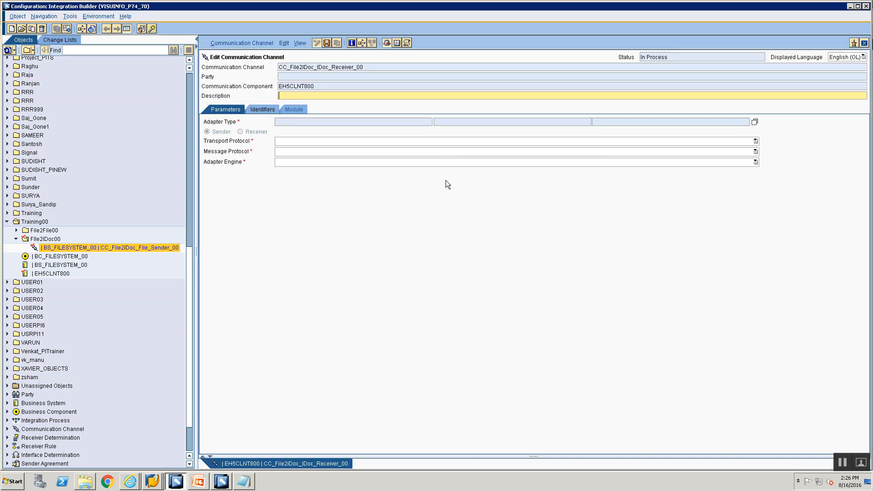
- Assign the IDoc adapter type from SAP BASIS 7.40 to the channel and set its direction to Receiver
click(755, 122)
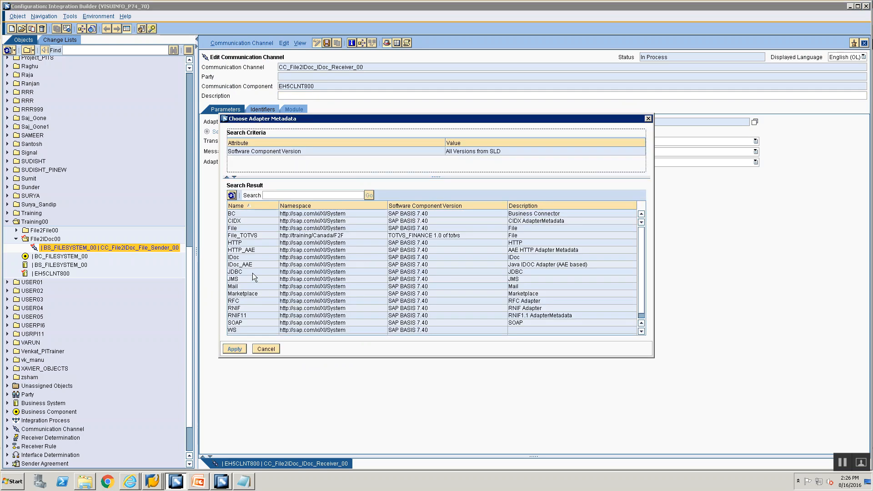
click(257, 257)
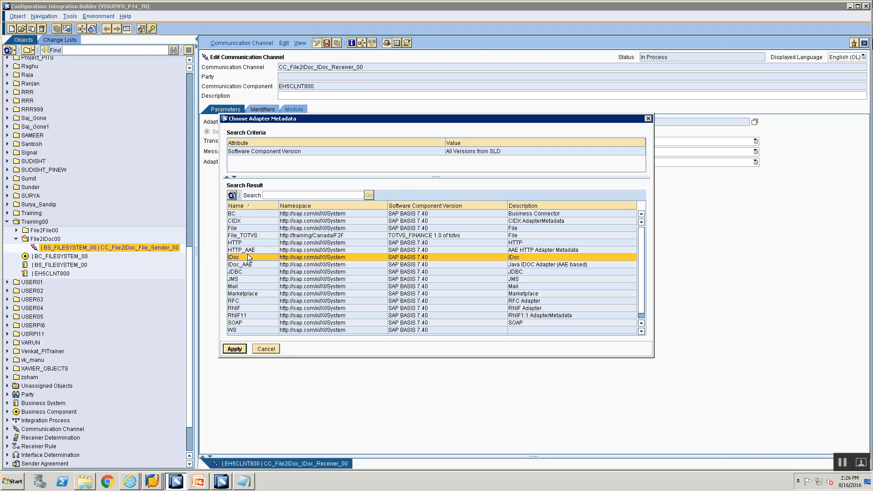
click(234, 349)
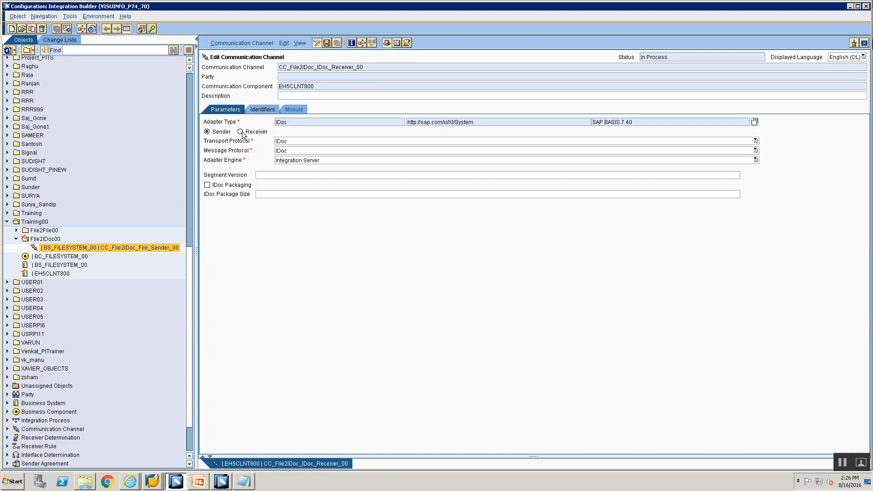
click(240, 132)
click(278, 175)
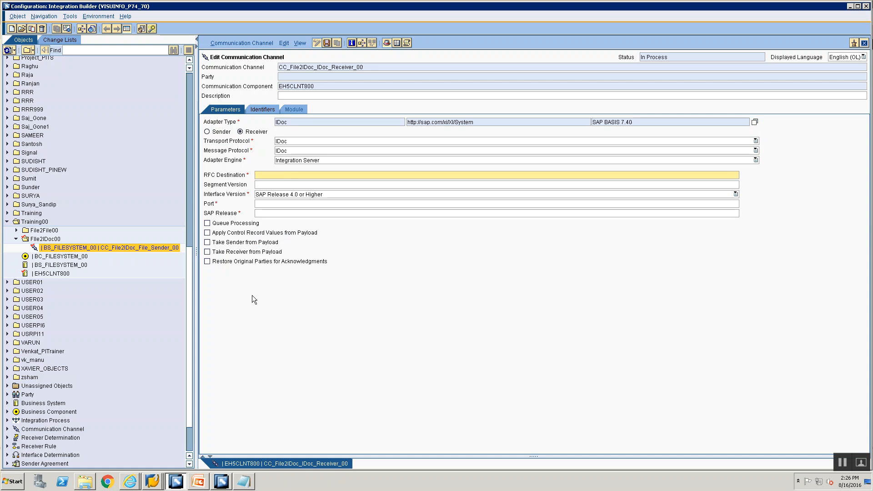
- Save the IDoc receiver channel with its RFC destination, port and release still empty, and dismiss the processing log
key(ctrl+F7)
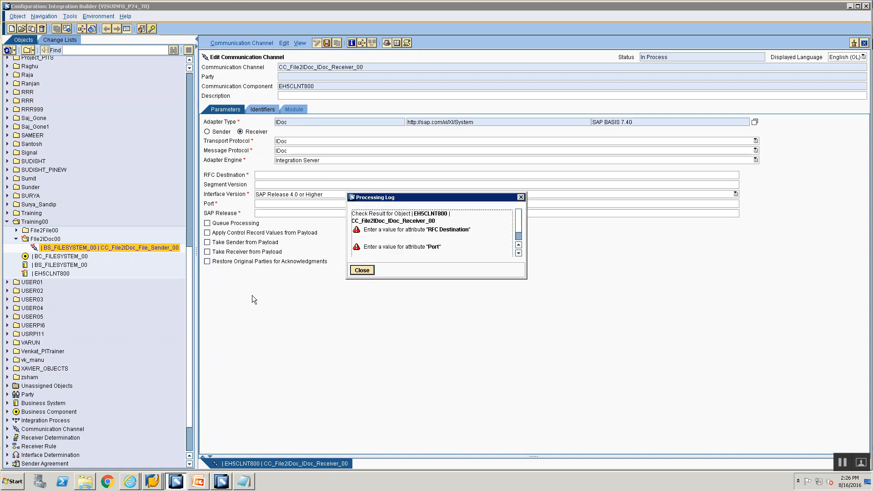
click(359, 272)
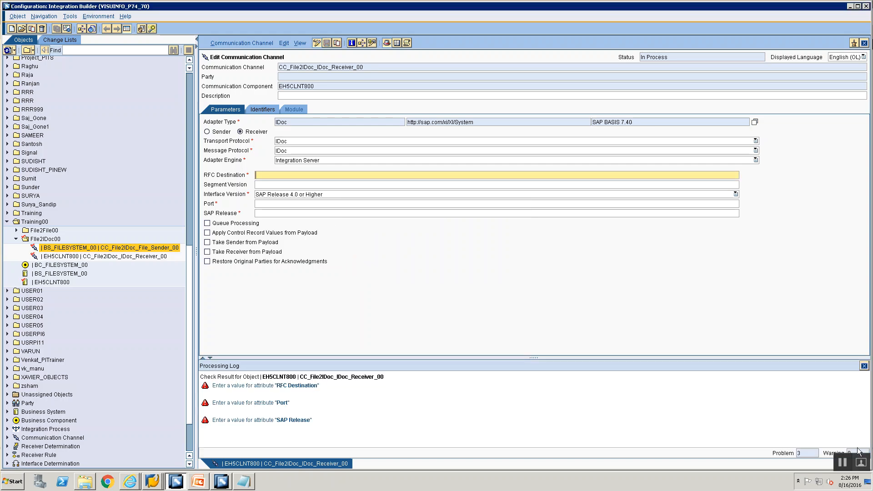
click(864, 365)
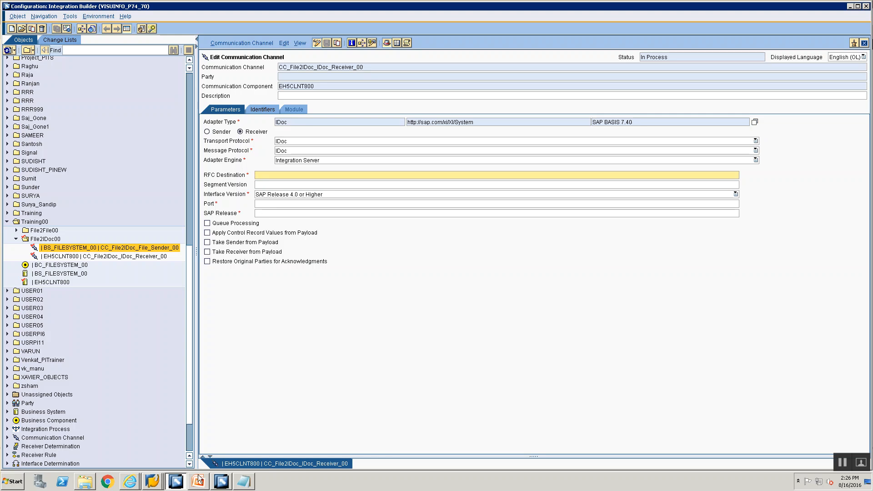
- Set the SAP Release of the IDoc receiver channel to 740
click(149, 482)
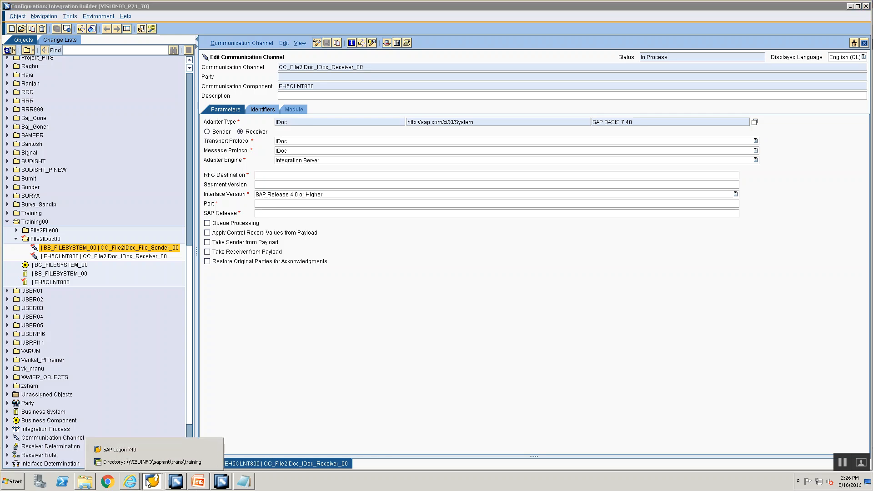
click(143, 464)
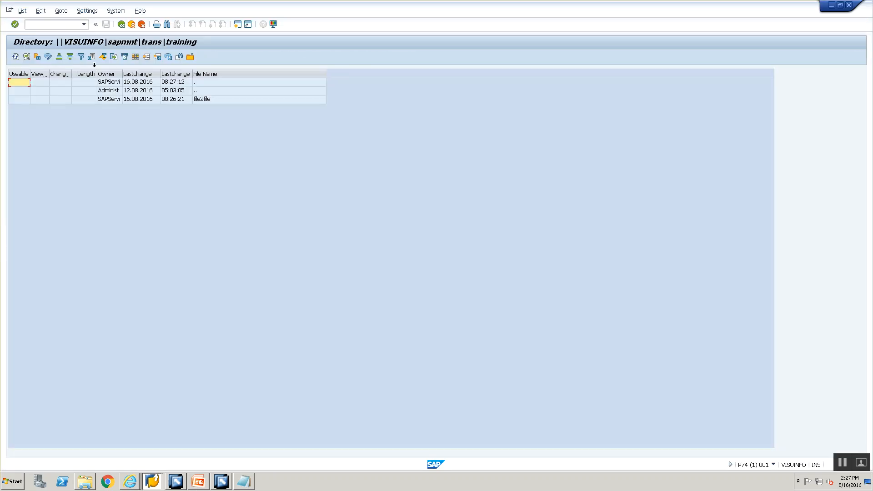
key(alt+Tab)
click(331, 213)
text(740)
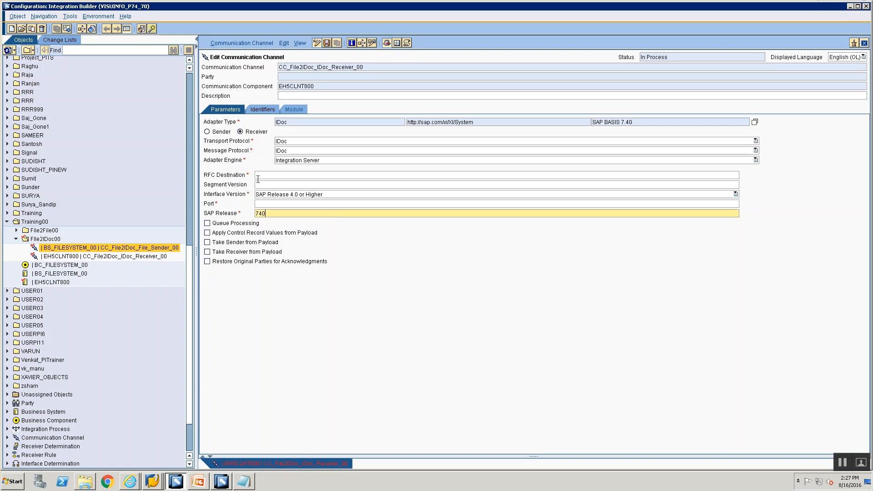
- Switch to the File 2 Idoc Steps slide in PowerPoint and check the transactions for defining the RFC destination and the port
click(153, 481)
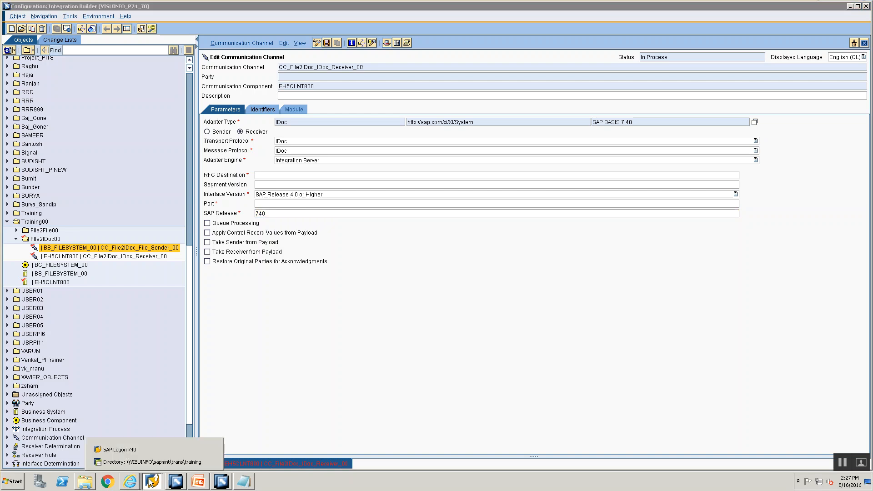
click(198, 481)
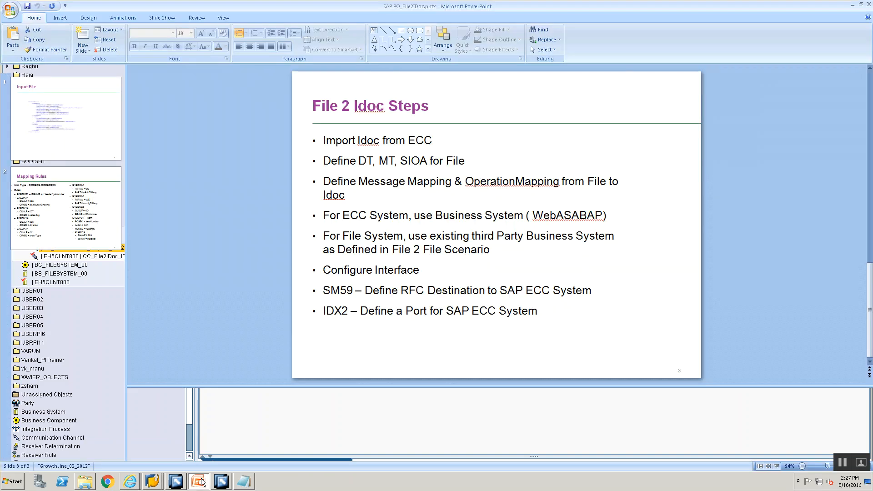
click(555, 265)
click(324, 290)
drag(327, 290, 348, 312)
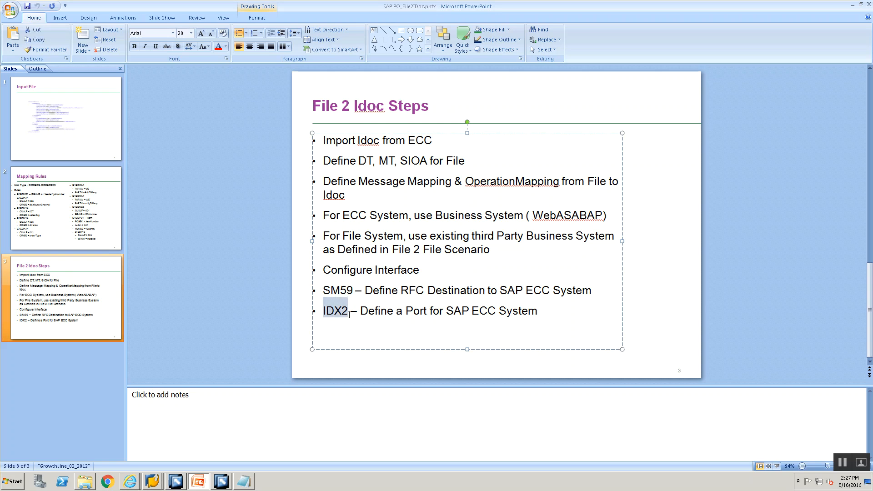
double_click(337, 289)
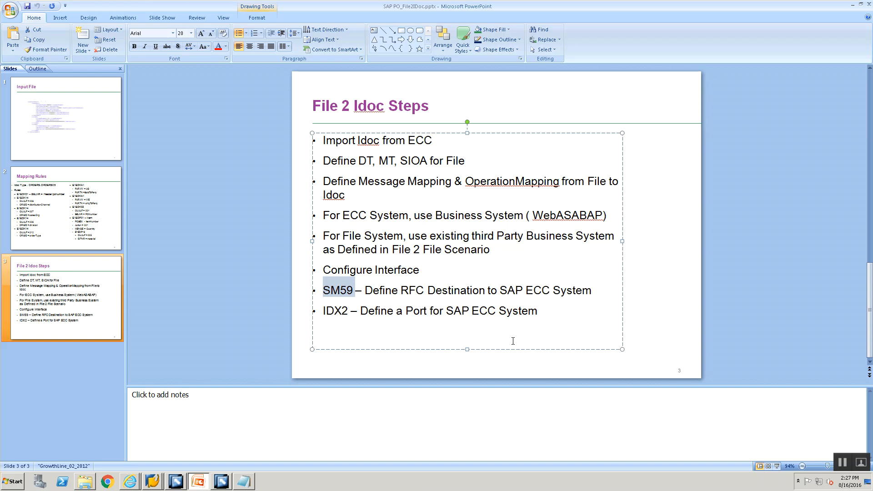
- Switch to SAP GUI, run transaction SM59 and expand the list of ABAP connections
key(alt+Tab)
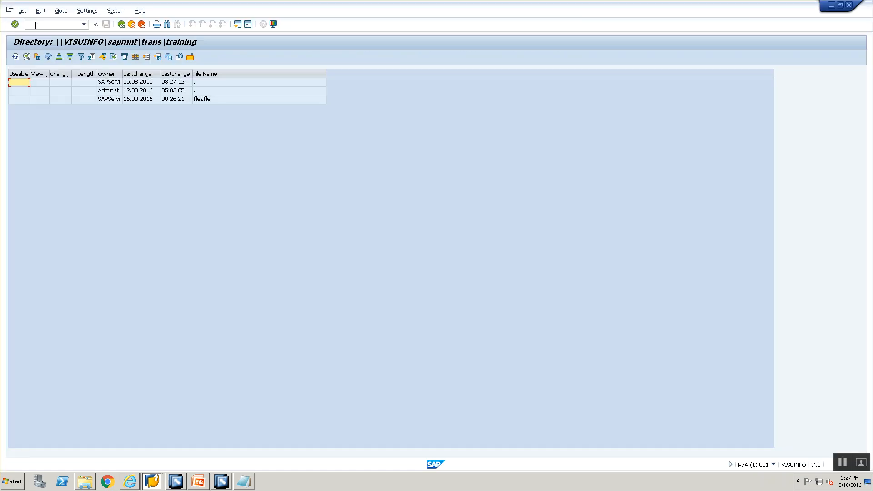
click(37, 28)
text(/nsm59)
key(Return)
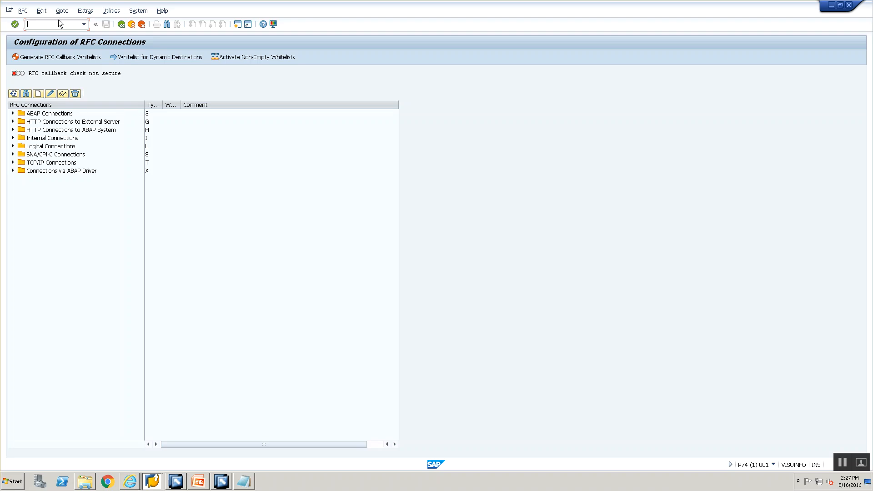
text(/nsm58)
key(Return)
click(84, 24)
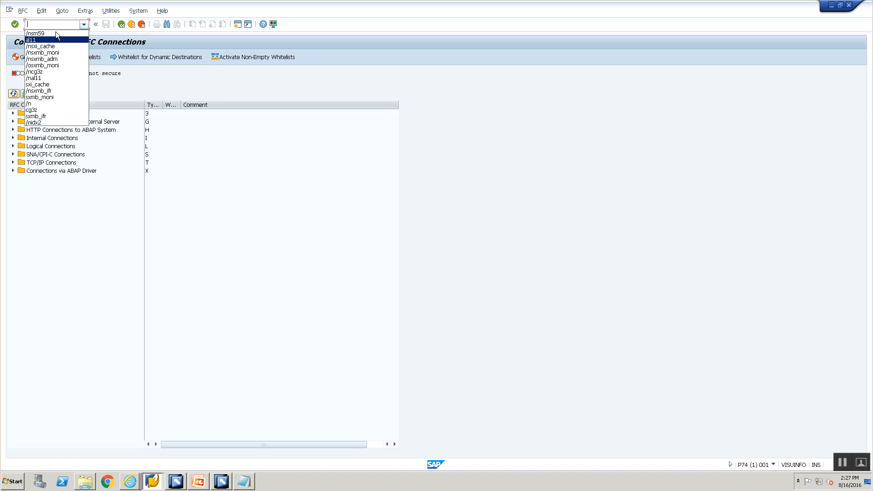
click(57, 33)
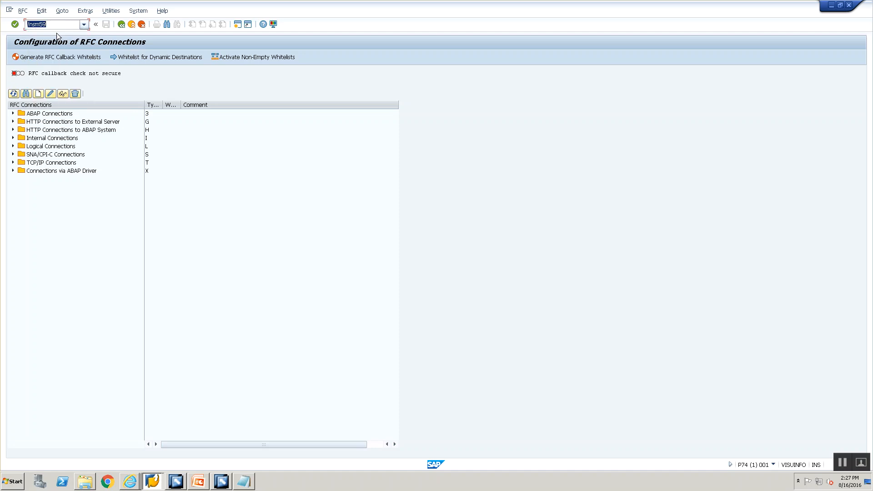
click(12, 114)
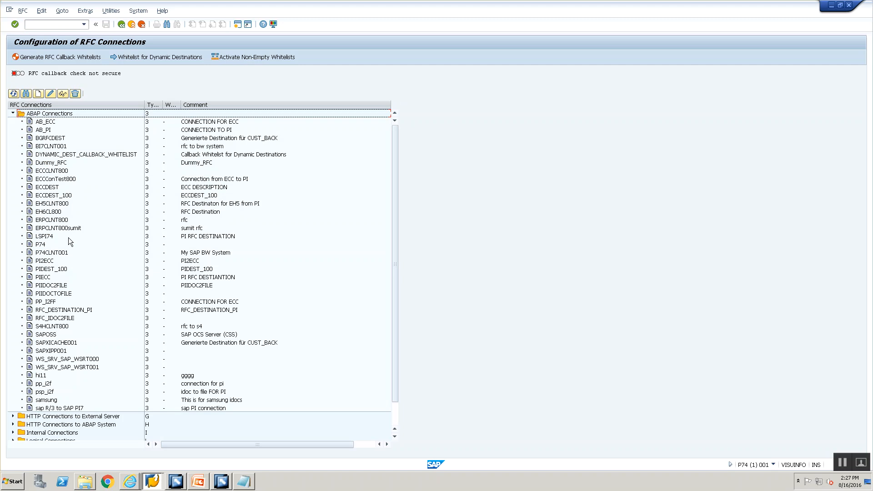
- Open the RFC destination EH5CLNT800 and review its technical settings and its logon and security data
click(53, 203)
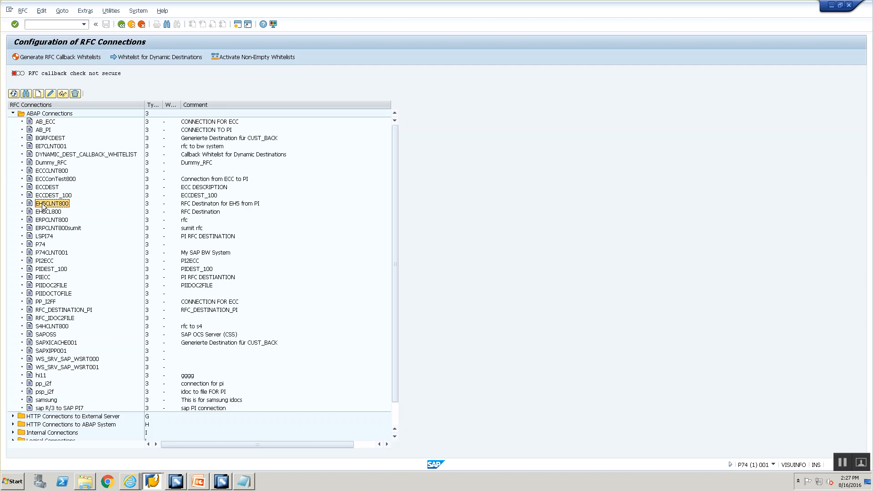
double_click(43, 205)
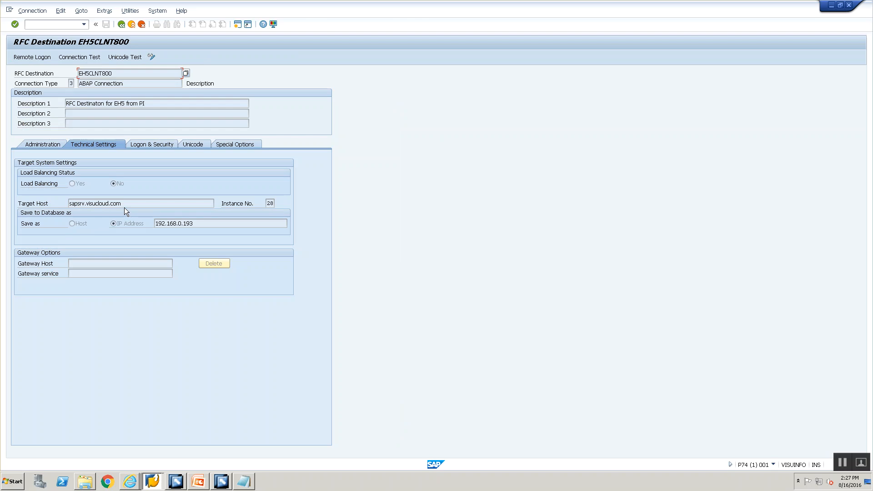
drag(125, 204, 62, 187)
click(61, 187)
click(154, 143)
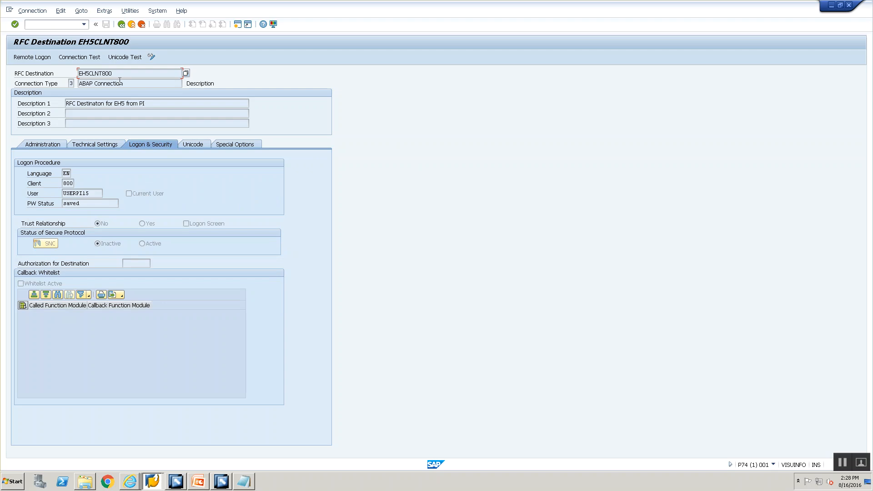
- Copy the RFC destination name EH5CLNT800 into the RFC Destination of the IDoc receiver channel in Integration Builder
drag(89, 65, 82, 63)
key(ctrl+c)
key(alt+Tab)
key(alt+Tab)
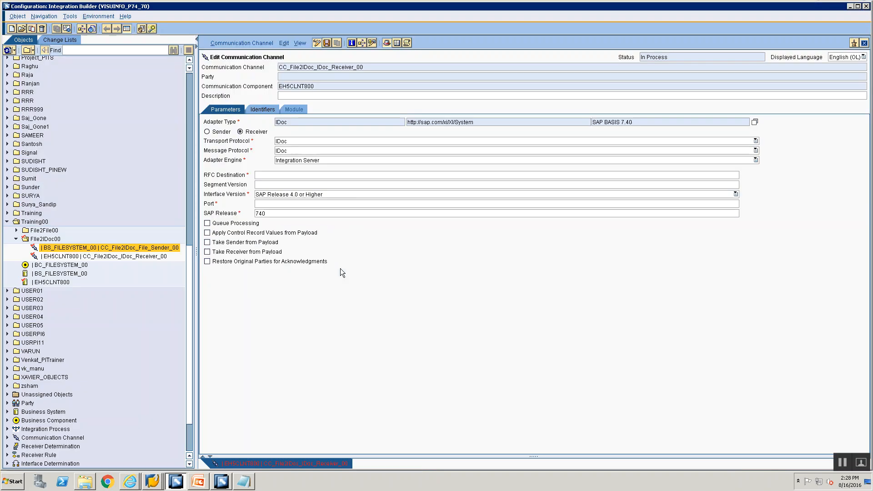
click(350, 177)
key(ctrl+v)
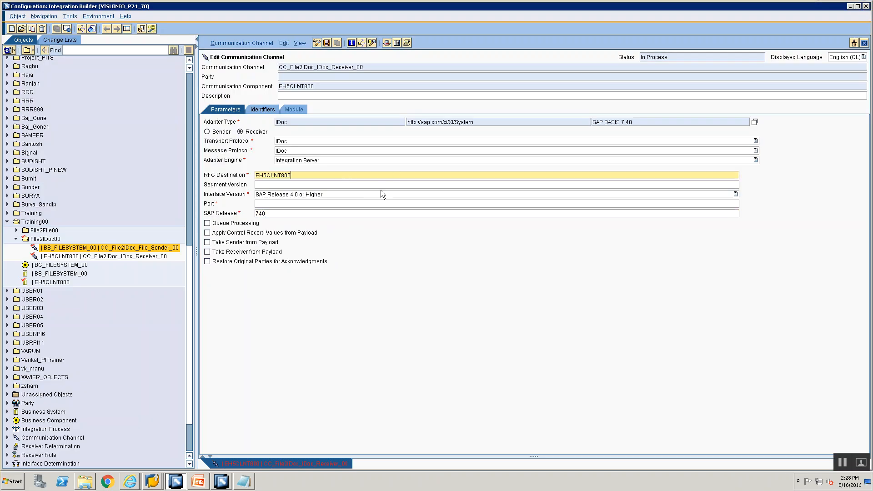
- Run transaction IDX2 in SAP GUI and check the loaded IDoc metadata for a port to the ECC system
click(278, 207)
key(alt+Tab)
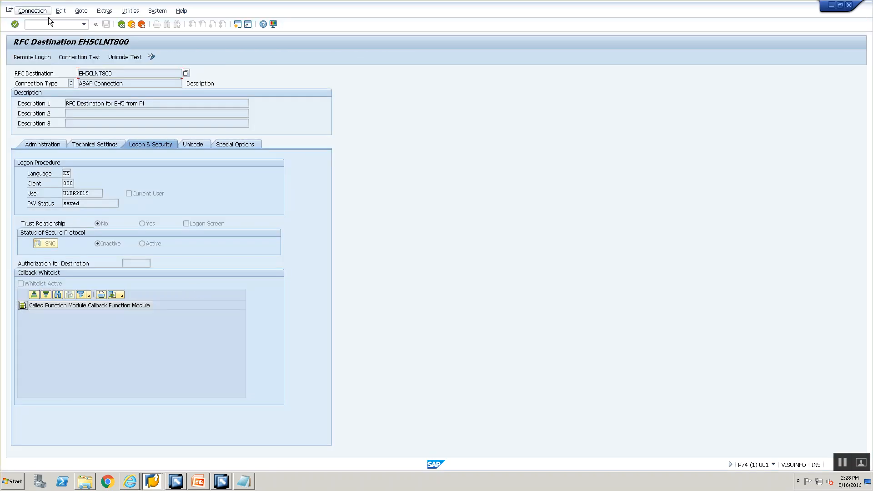
text(/nidx2)
key(Return)
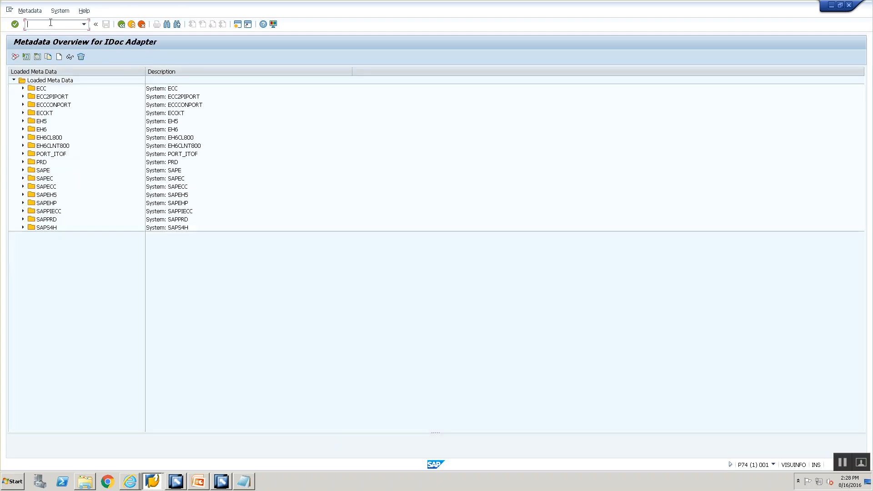
click(43, 147)
- Correct the port-definition transaction on the File 2 Idoc Steps slide in PowerPoint to IDX1
key(alt+Tab)
key(alt+Tab)
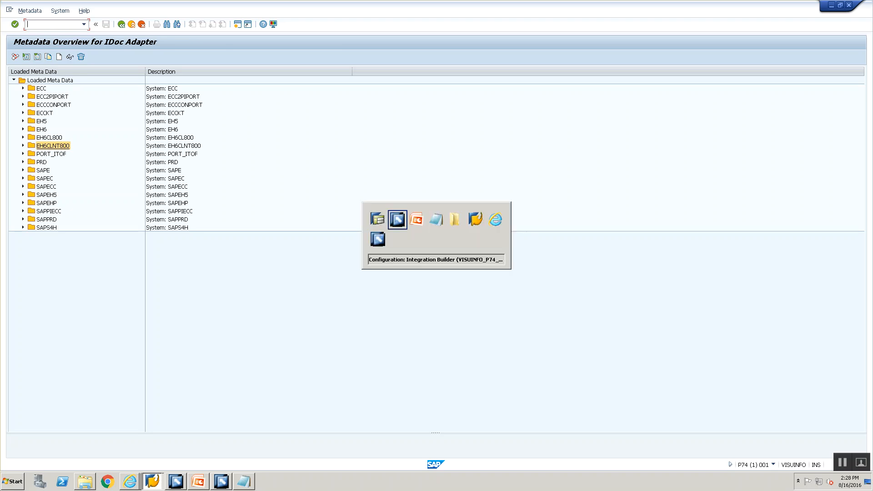
click(345, 311)
key(Delete)
text(1)
- Run transaction IDX1 in SAP GUI and display the details of port EH5_800
key(alt+Tab)
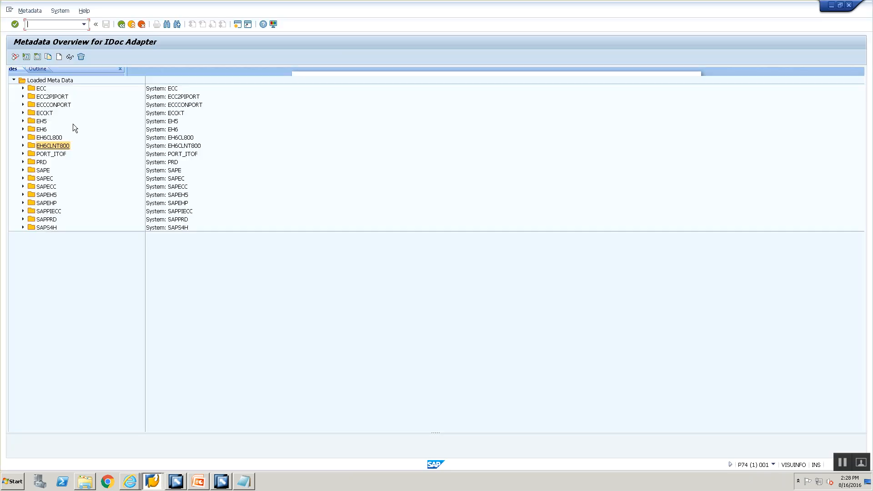
text(/nidx1)
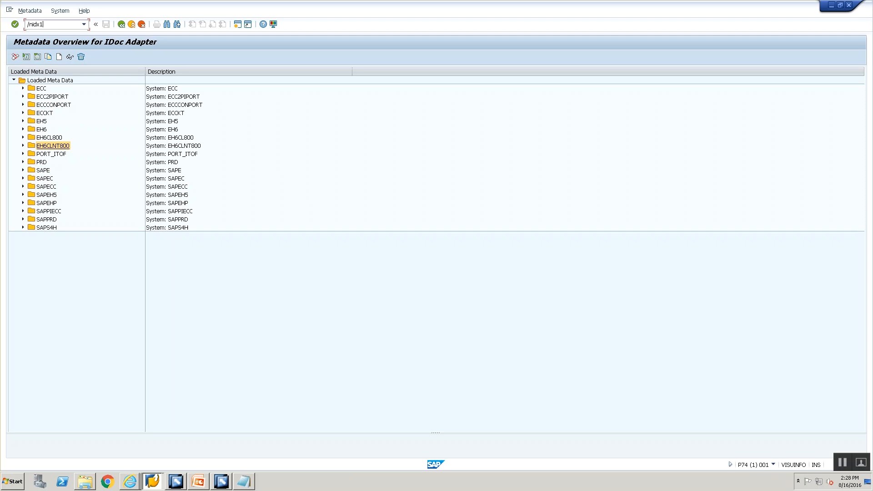
key(Return)
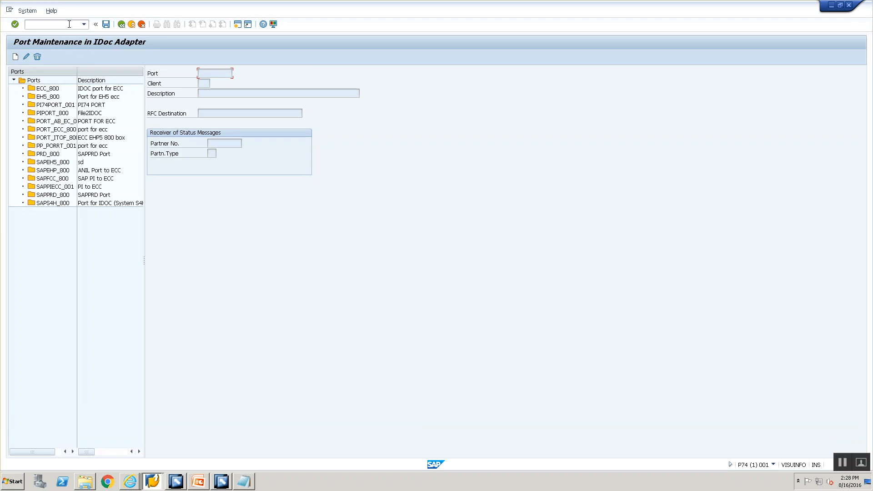
double_click(48, 97)
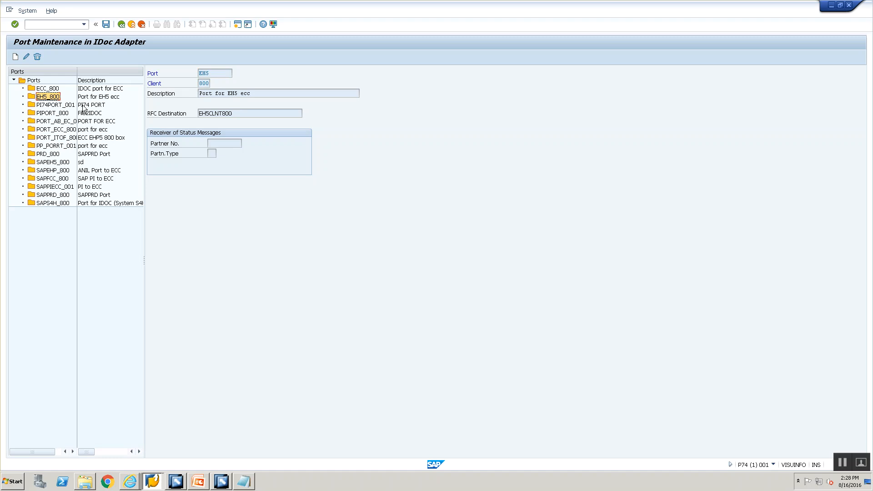
key(alt+Tab)
click(16, 58)
click(204, 73)
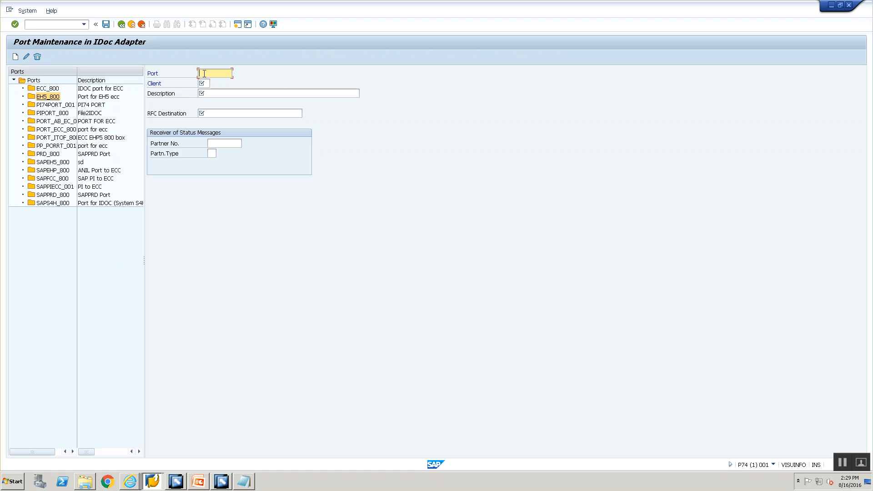
click(142, 24)
click(131, 25)
click(131, 25)
click(82, 24)
text(/ni)
text(we21)
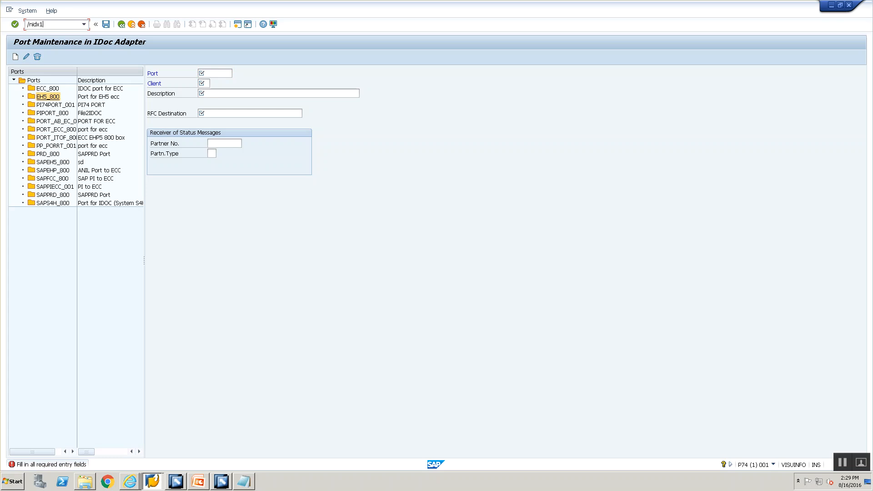
key(Return)
- Set the port of the IDoc receiver channel in Integration Builder to EH5_800, matching the IDX1 entry, and save the channel
double_click(41, 97)
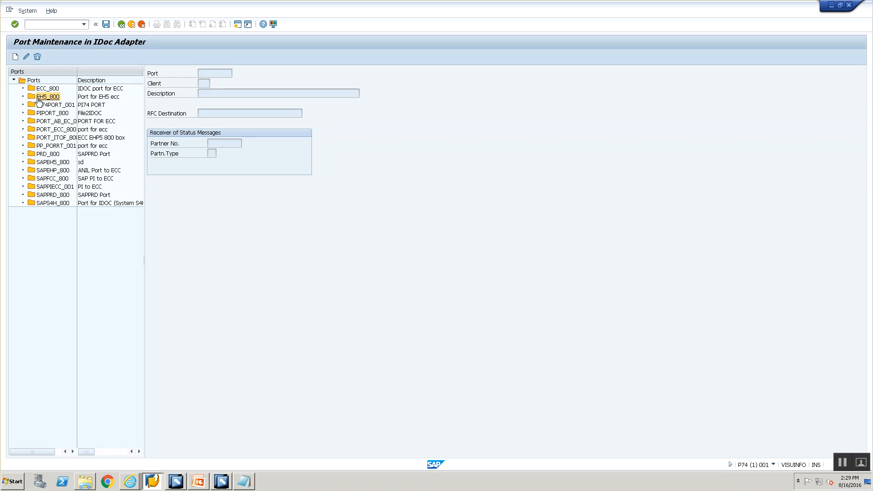
key(alt+Tab)
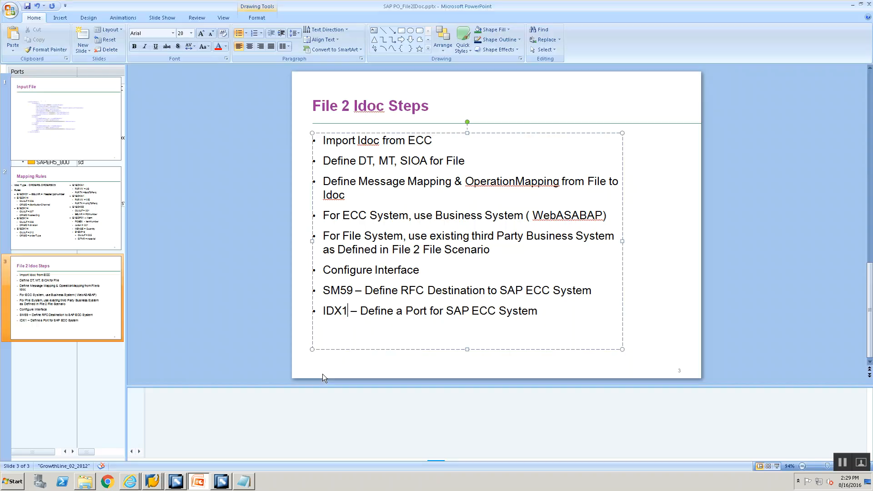
key(alt+Tab)
key(alt+Tab)
click(350, 204)
text(EH5_)
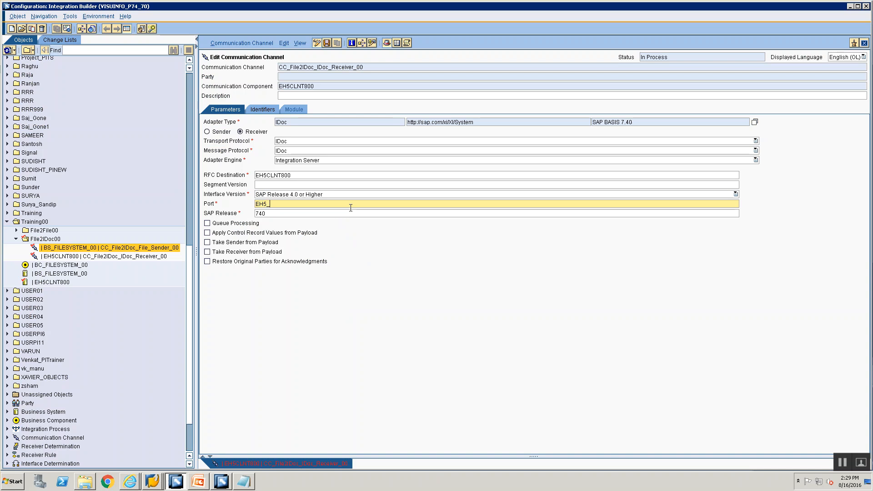
text(800)
key(ctrl+s)
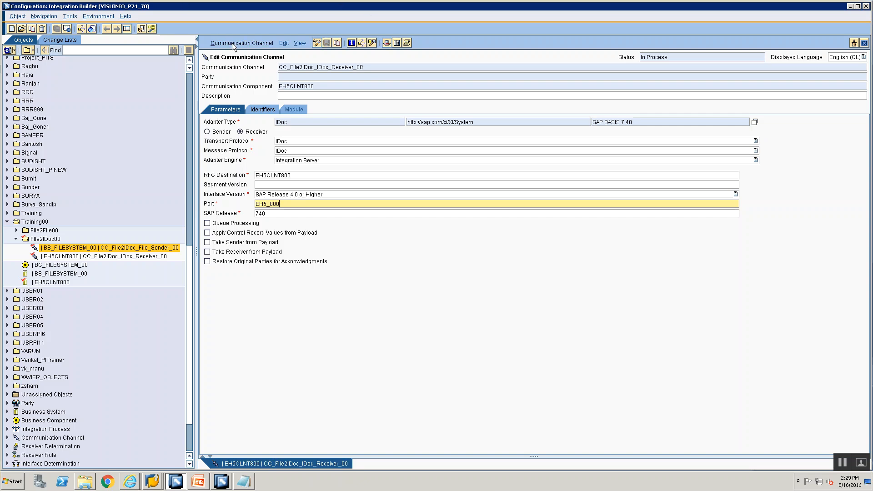
- Start a new sender agreement in the File2IDoc00 folder with BS_FILESYSTEM_00 as the communication component
click(121, 257)
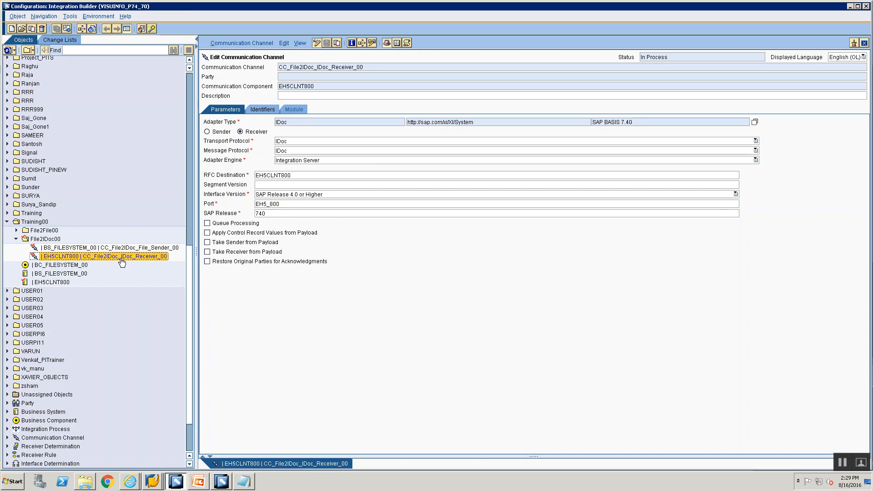
click(117, 247)
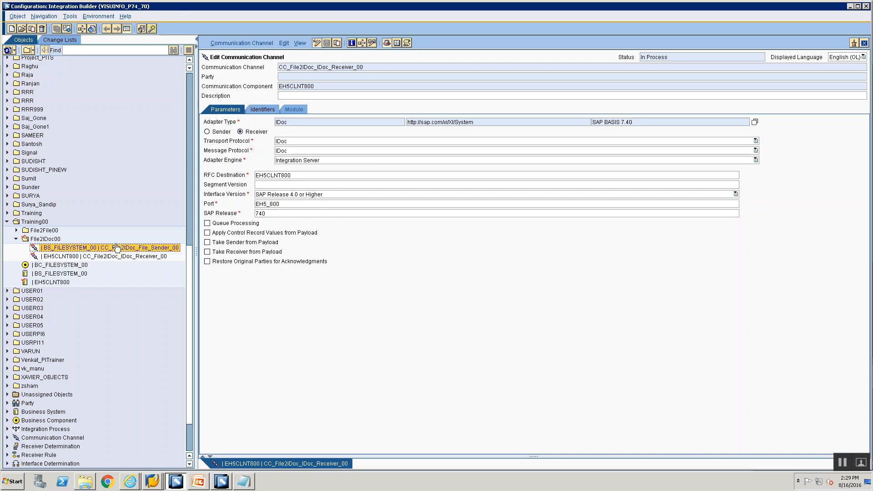
click(41, 239)
right_click(40, 239)
click(41, 244)
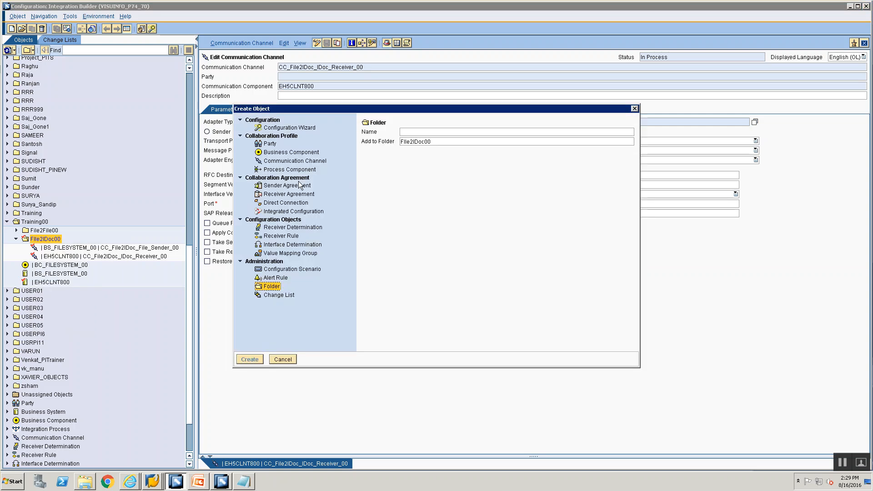
click(301, 183)
click(467, 157)
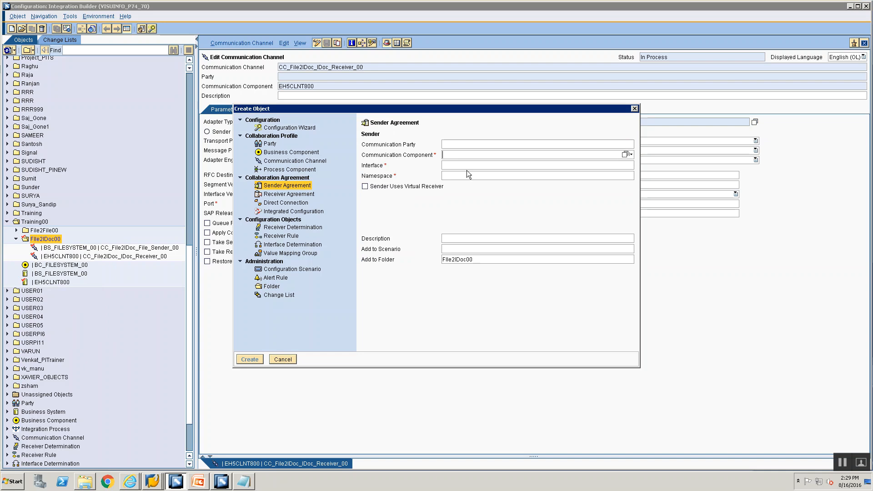
text(BS_)
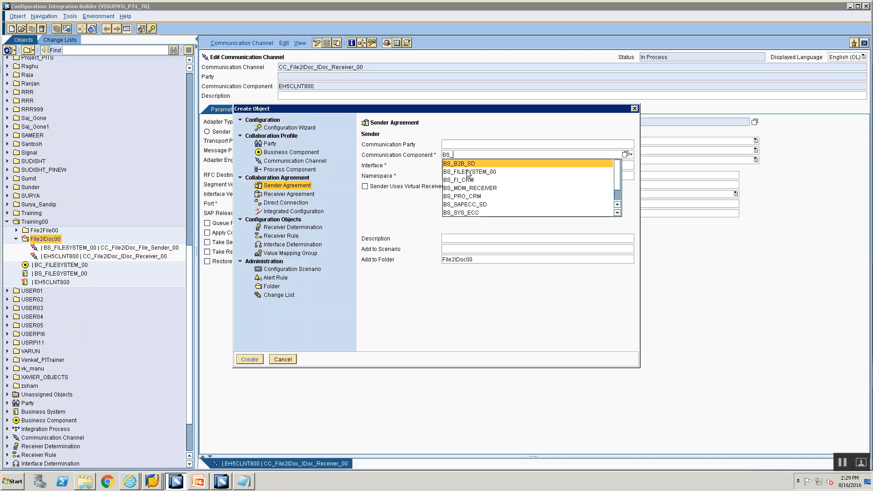
click(468, 172)
key(Tab)
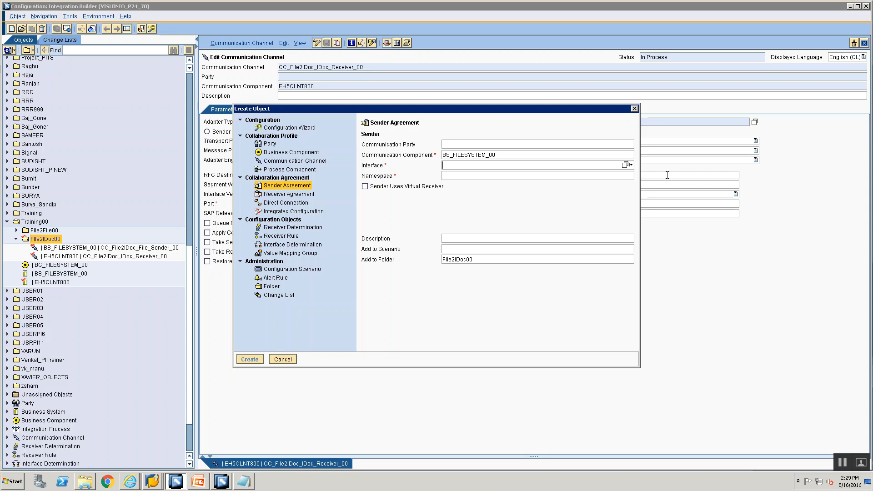
click(625, 165)
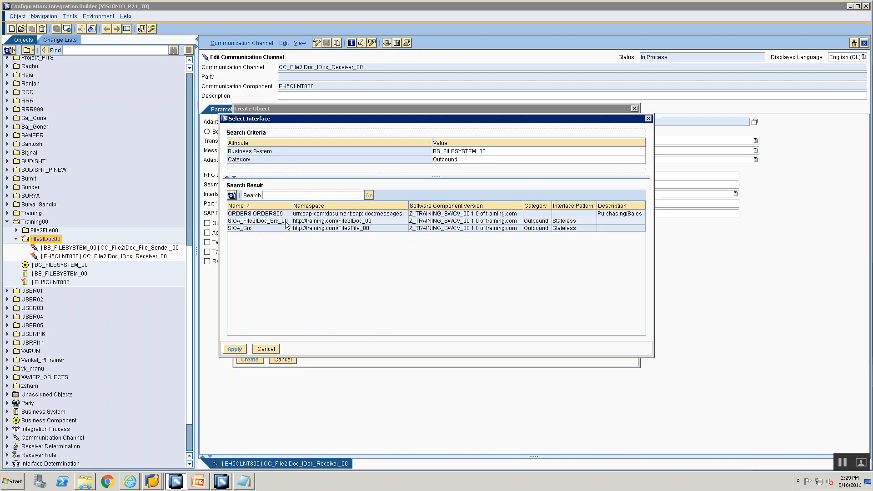
click(288, 221)
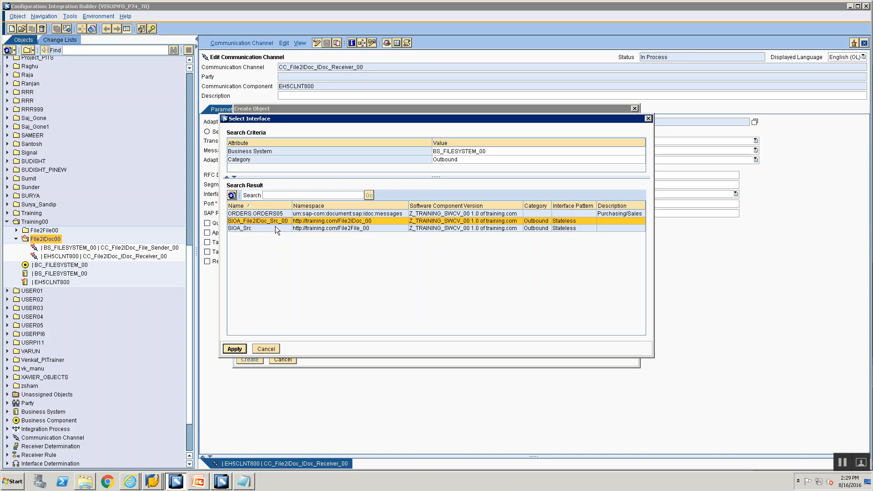
click(234, 348)
click(241, 360)
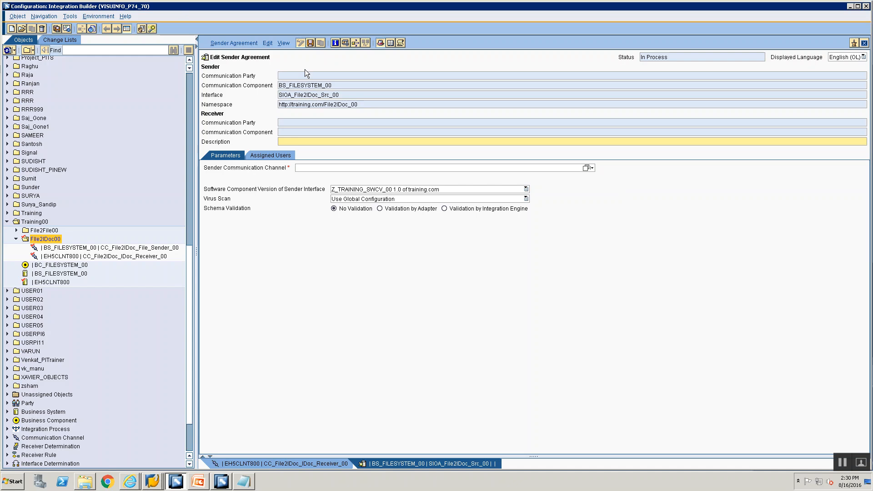
- Review the sender agreement's header values, assign CC_File2IDoc_File_Sender_00 as its sender communication channel, and save the agreement
double_click(282, 87)
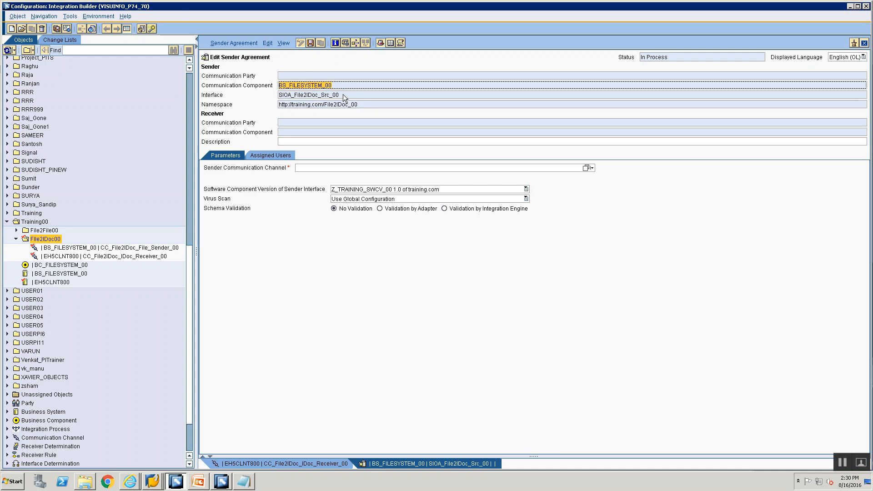
double_click(345, 96)
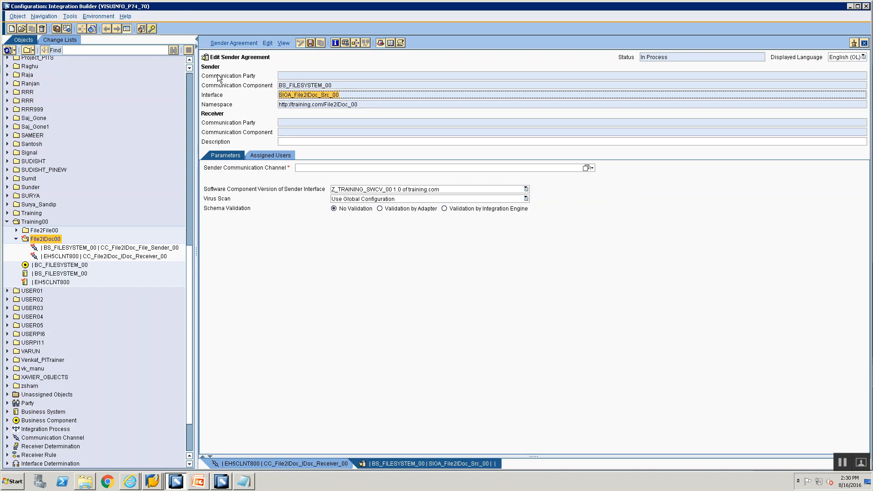
double_click(282, 105)
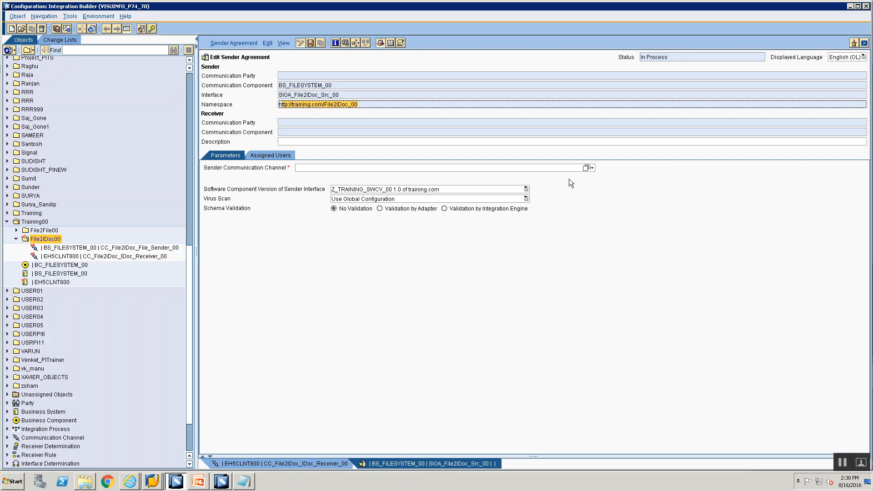
click(585, 168)
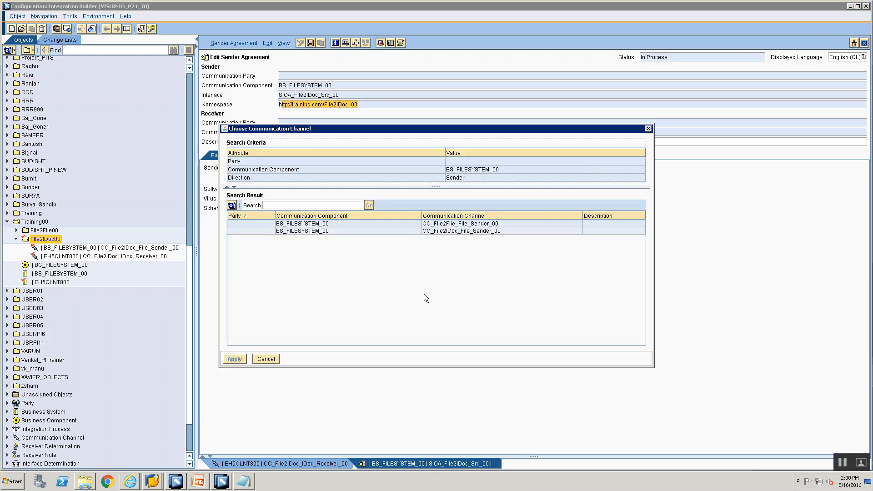
click(460, 230)
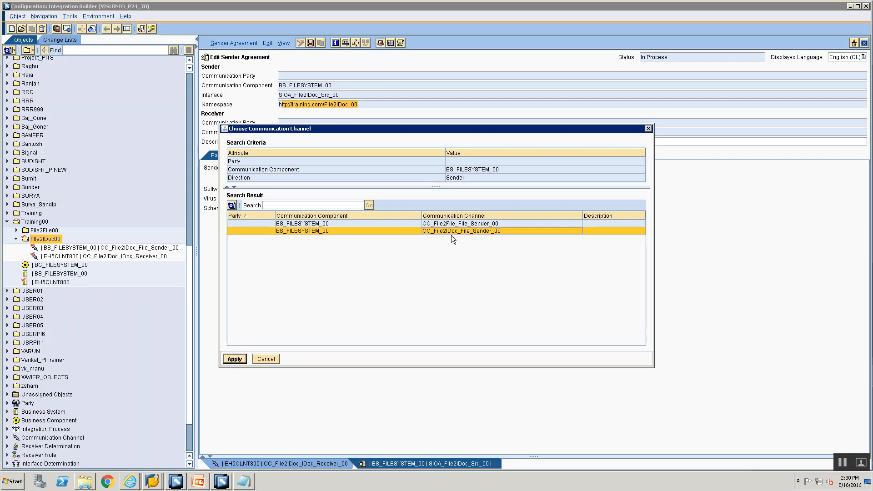
click(235, 359)
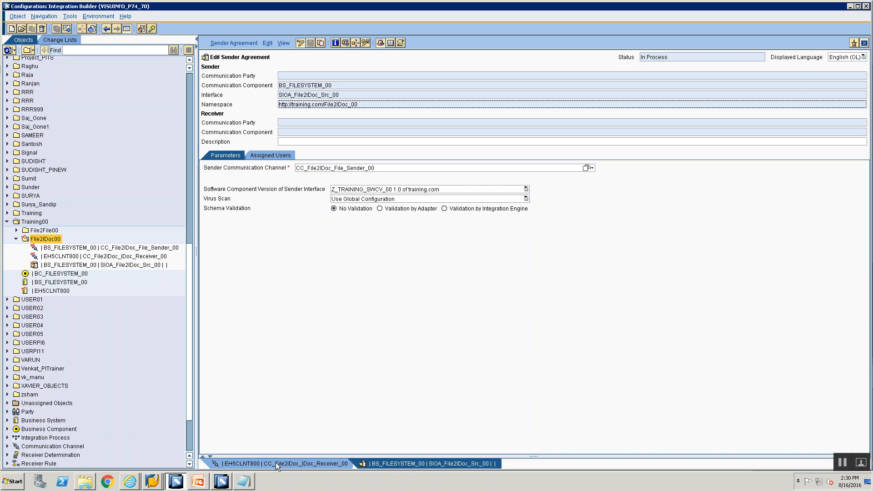
- Begin creating another configuration object alongside the BS_FILESYSTEM_00 sender agreement in the File2IDoc00 folder
click(105, 265)
right_click(104, 266)
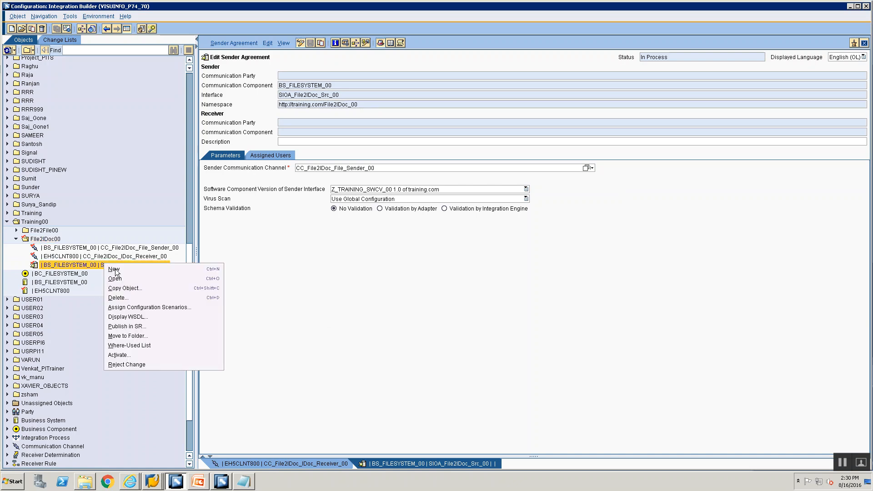
- Create a receiver determination for sender component BS_FILESYSTEM_00 and interface SIOA_File2IDoc_Src_00 in the File2IDoc00 folder
click(116, 268)
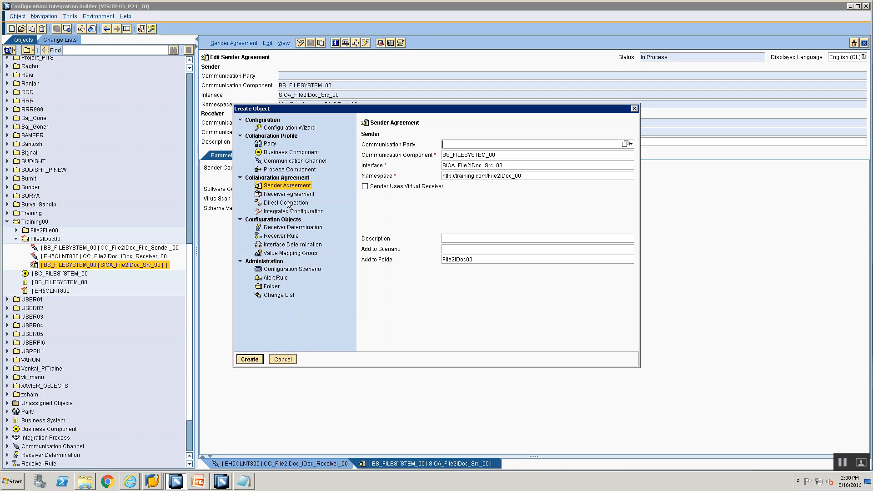
click(289, 227)
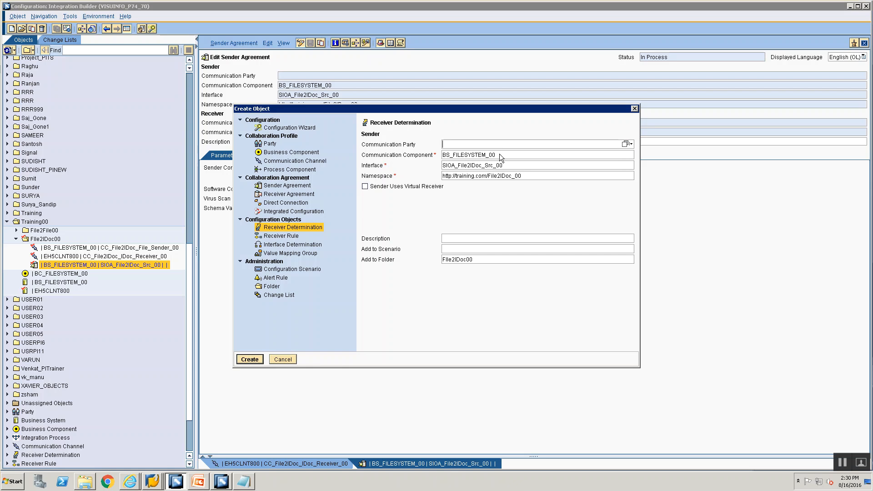
key(Tab)
click(470, 166)
click(249, 359)
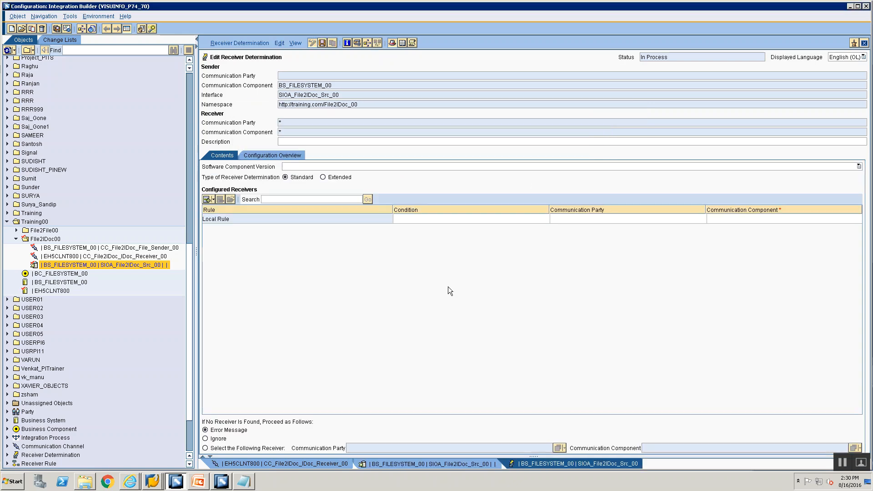
- Set EH5CLNT800 as the communication component of the configured receiver's local rule and save the receiver determination
click(726, 219)
text(EH5CLNT800)
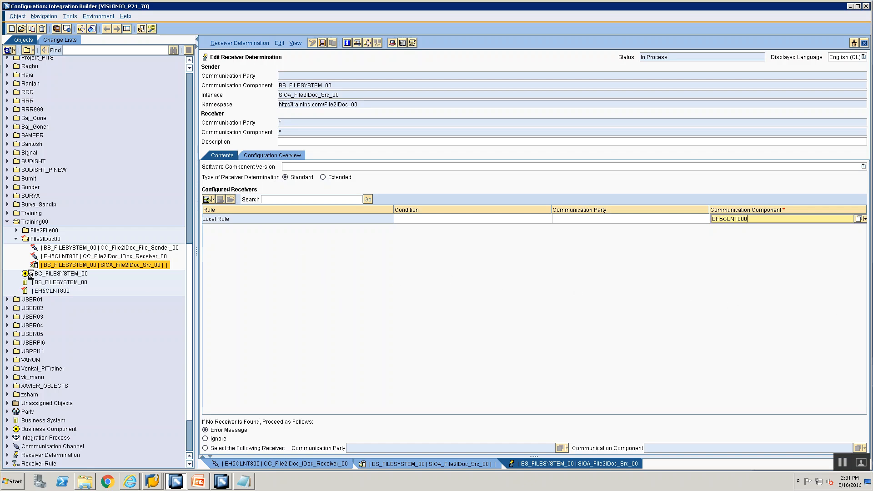
key(ctrl+s)
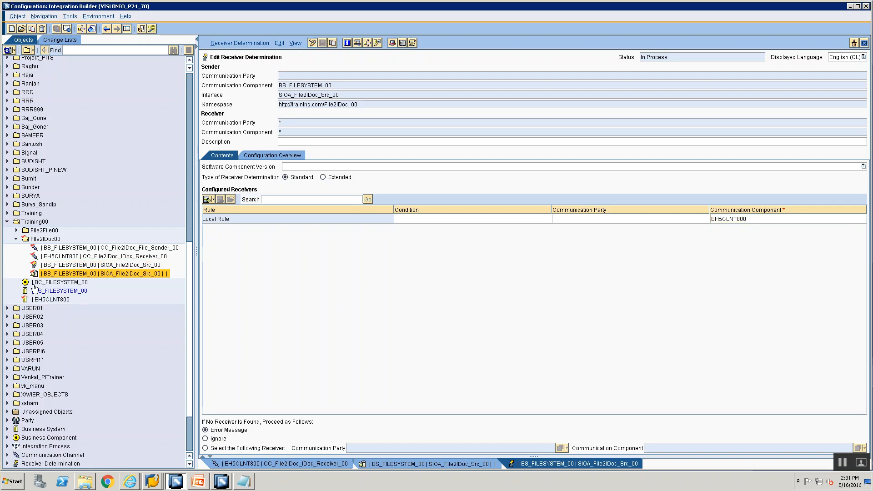
- From the receiver determination's configuration overview, create a new specific interface determination for SIOA_File2IDoc_Src_00 under receiver EH5CLNT800
click(271, 155)
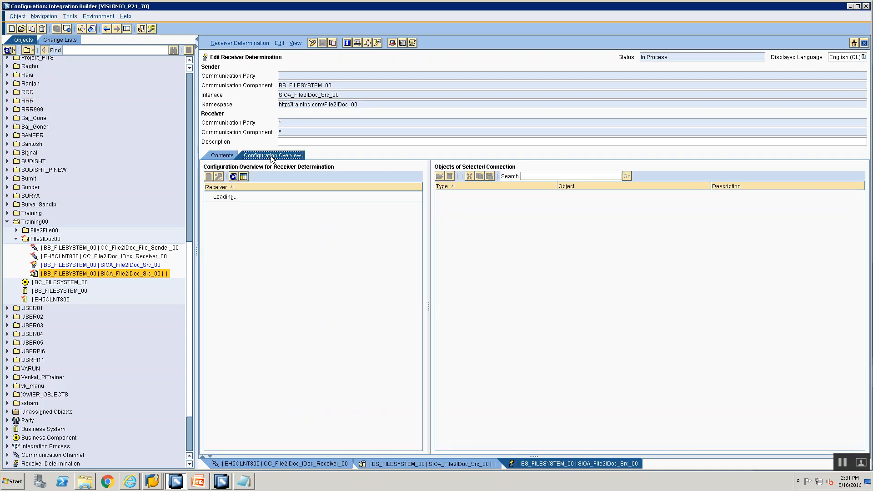
click(208, 196)
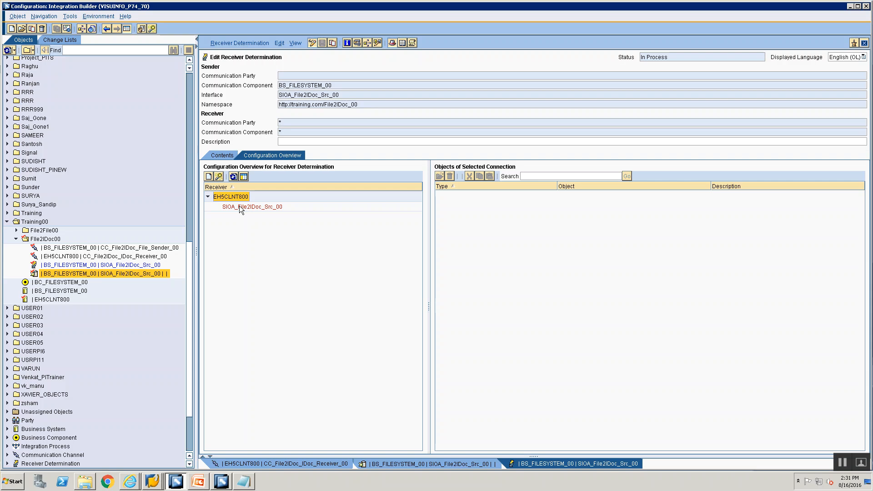
click(239, 206)
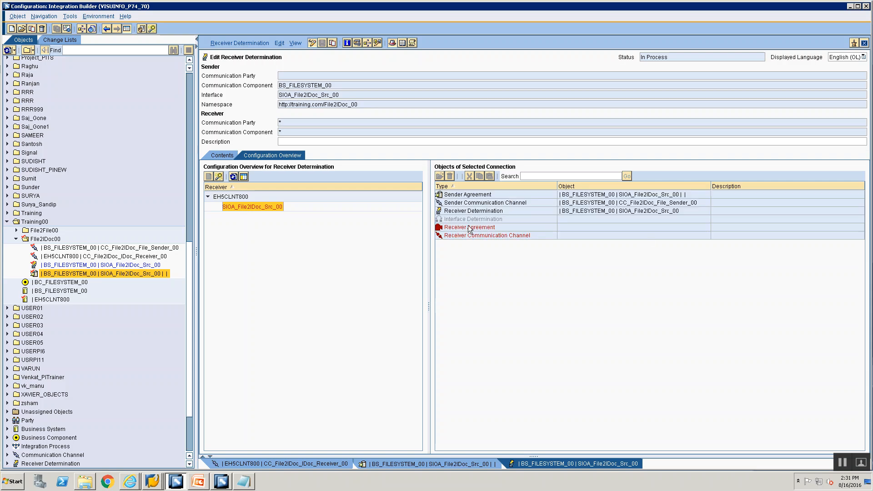
click(473, 218)
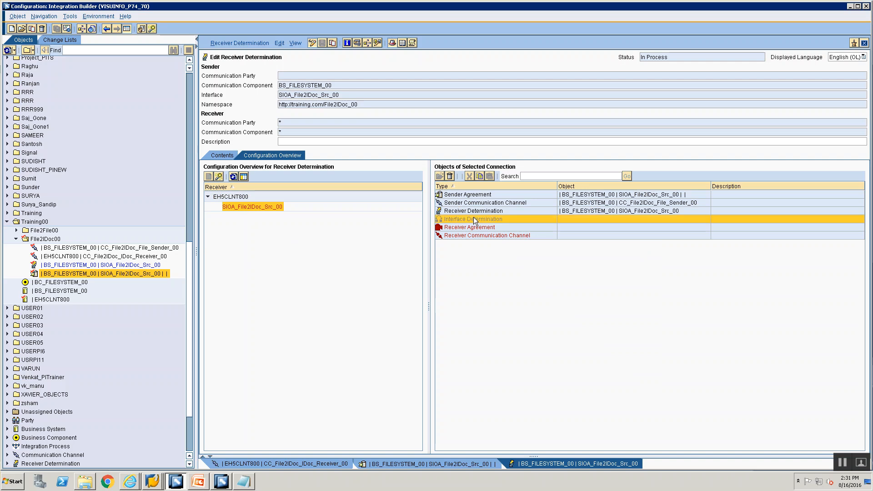
right_click(474, 218)
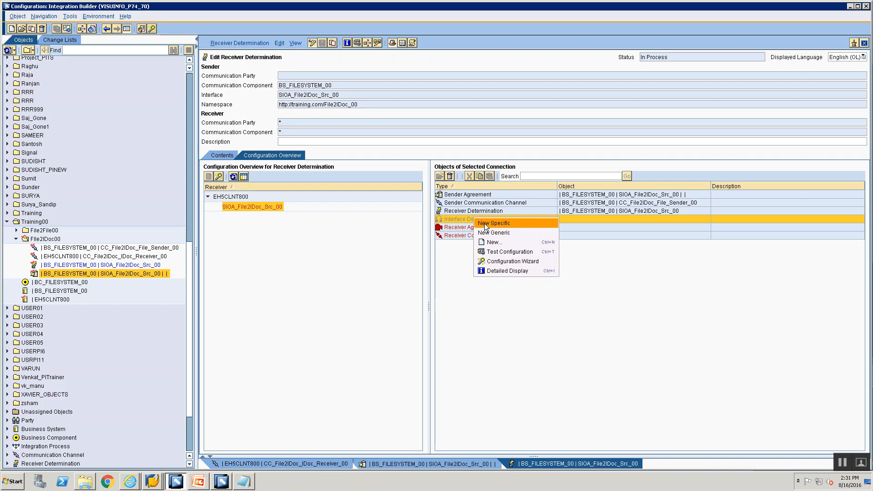
click(484, 223)
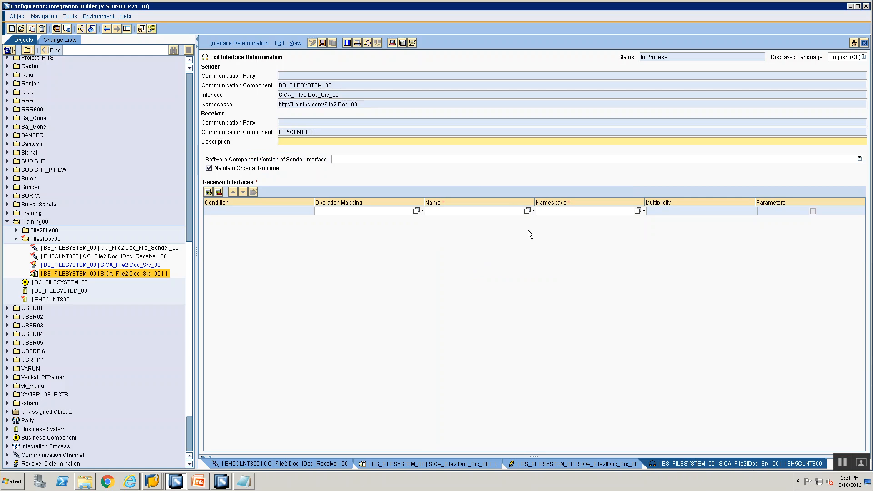
- Assign the operation mapping OM_File2IDoc_00 to the interface determination's receiver interface and save it
click(416, 210)
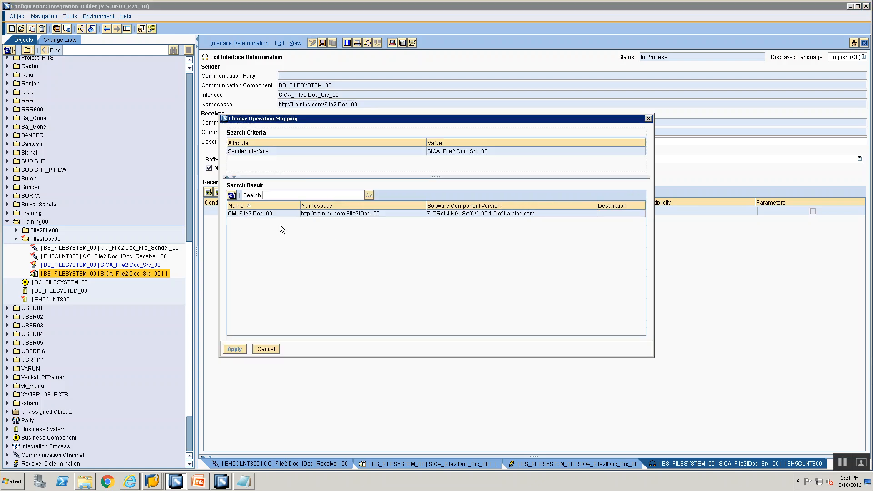
click(237, 214)
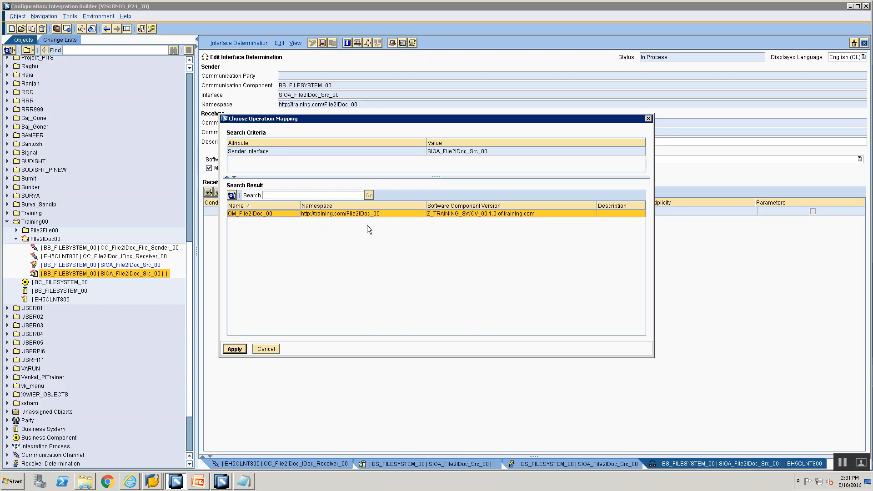
click(233, 351)
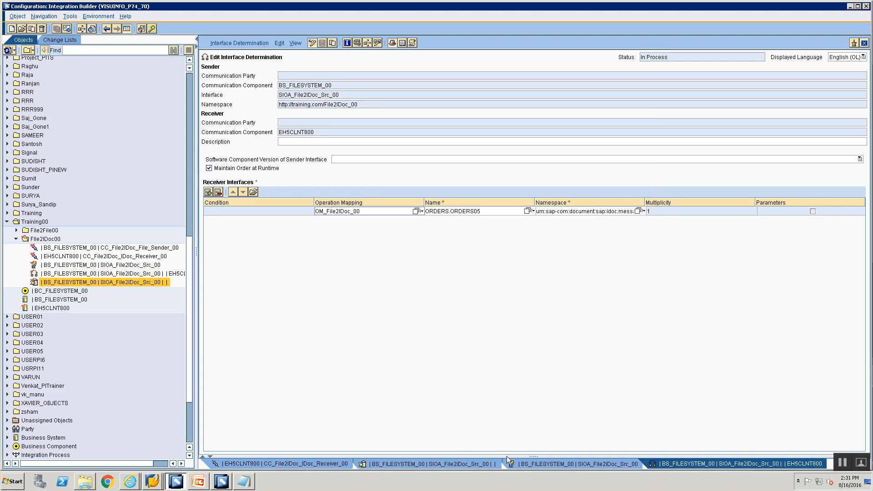
- Refresh the receiver determination's configuration overview and create a new specific receiver agreement for ORDERS.ORDERS05 under EH5CLNT800
click(524, 463)
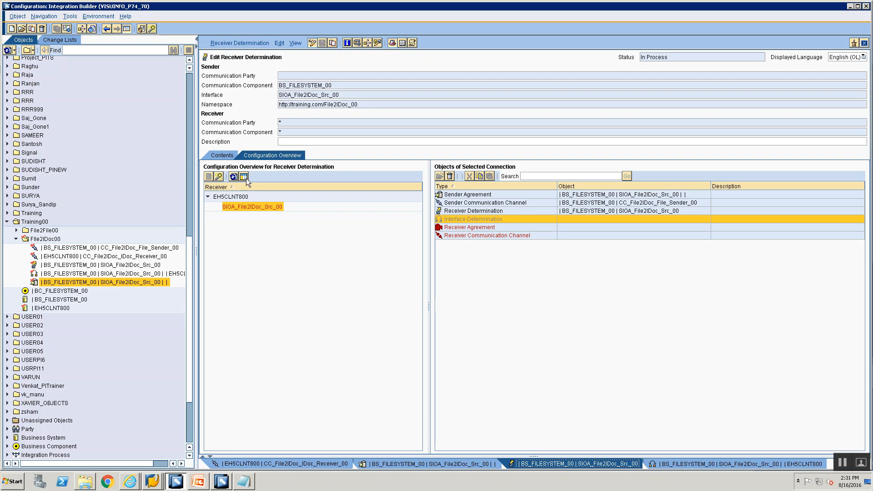
click(236, 195)
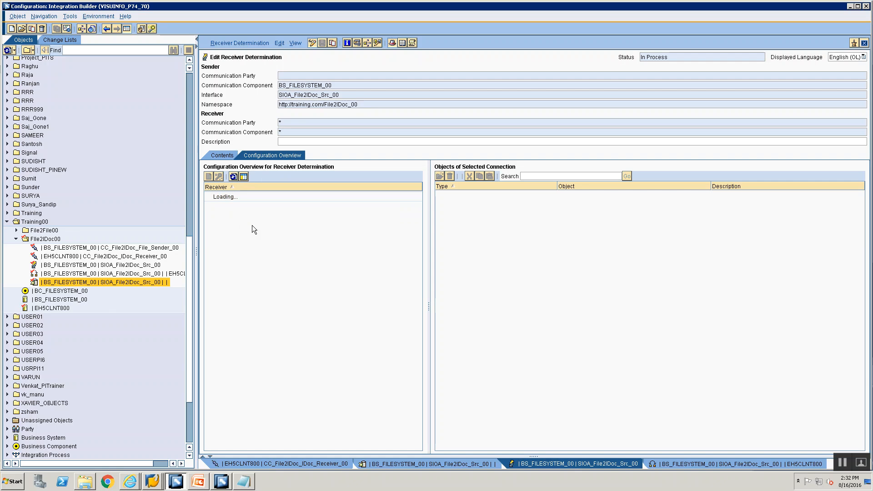
click(208, 196)
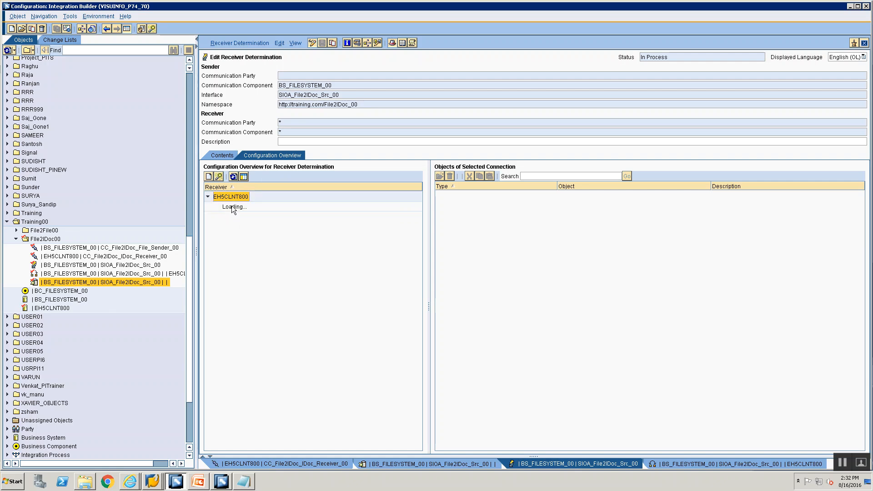
click(273, 206)
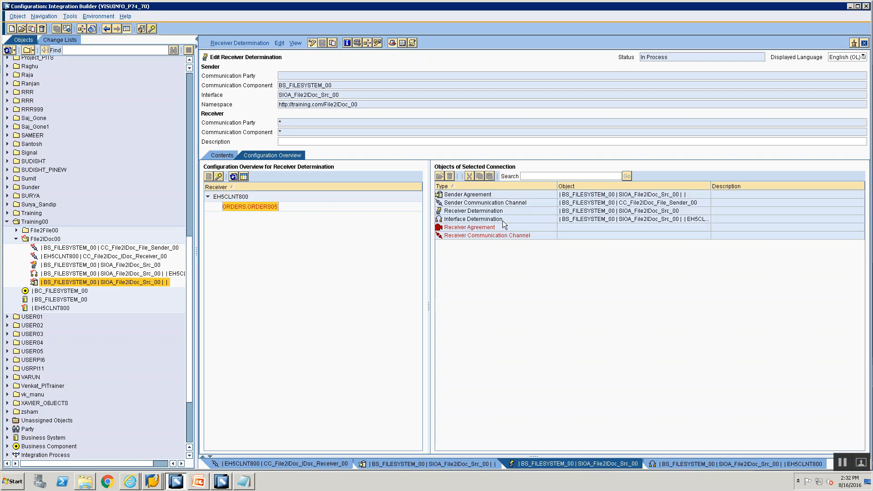
click(502, 220)
click(505, 230)
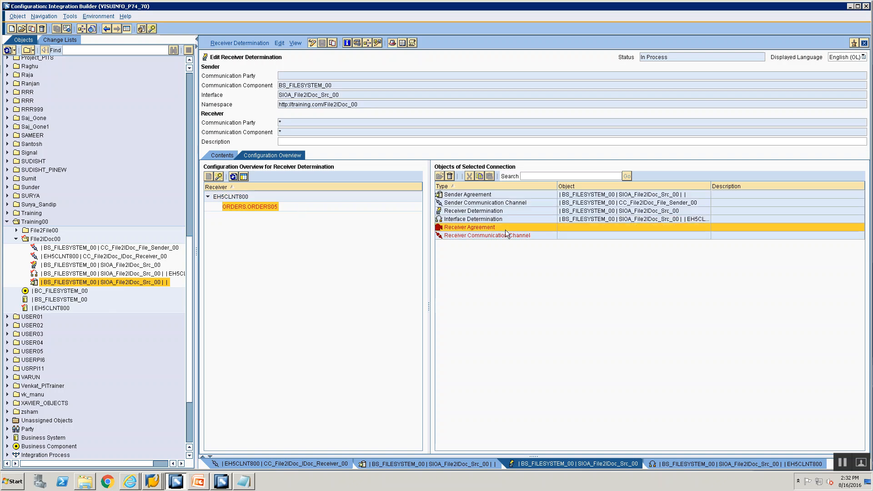
right_click(503, 229)
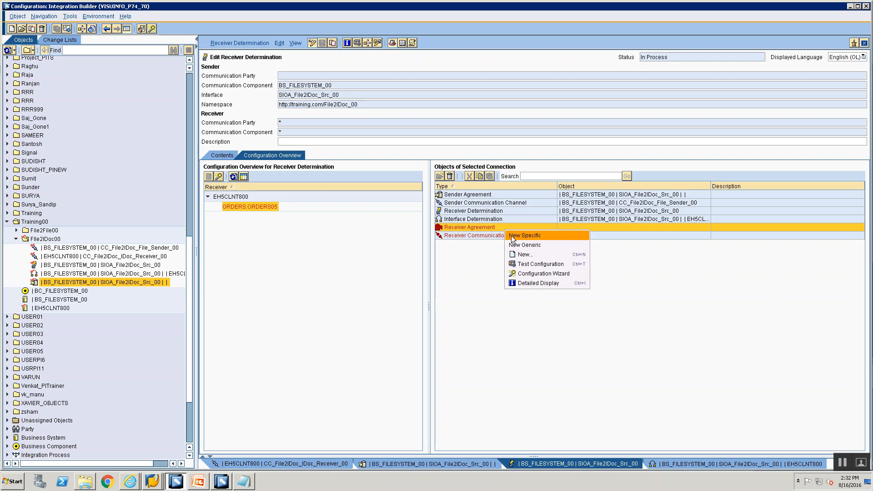
click(511, 236)
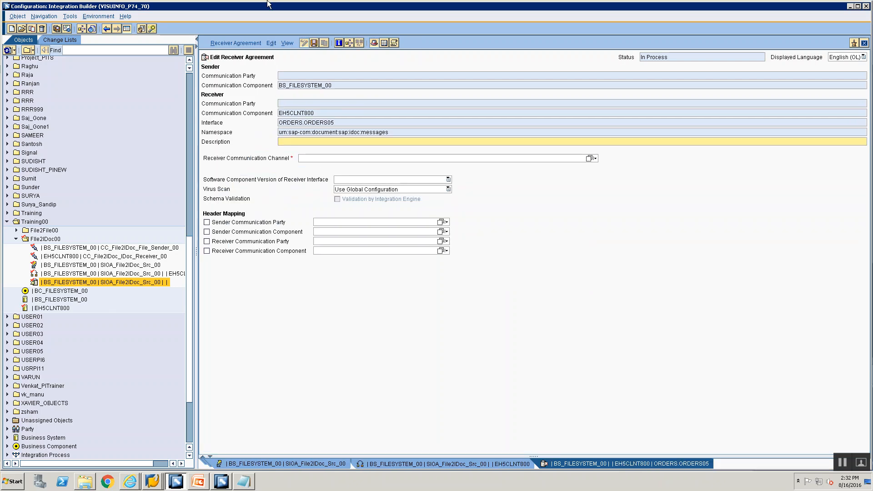
- Assign the receiver communication channel CC_File2IDoc_IDoc_Receiver_00 to the receiver agreement and save it
click(589, 159)
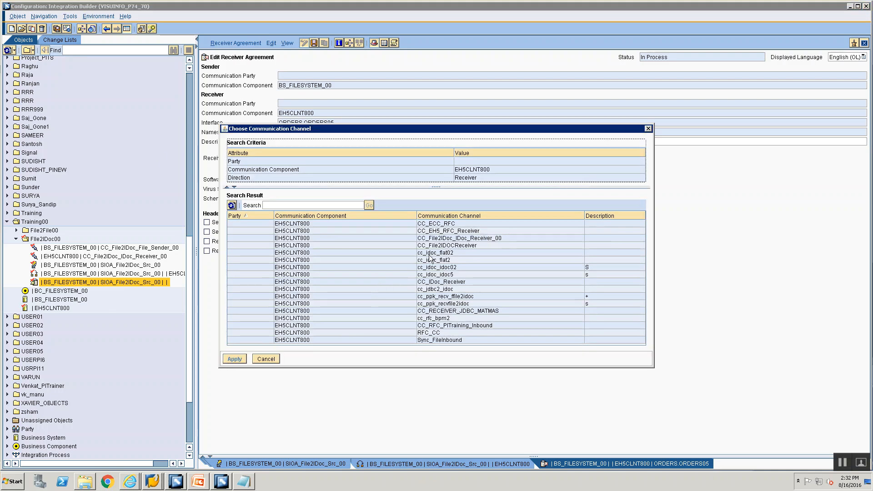
click(326, 238)
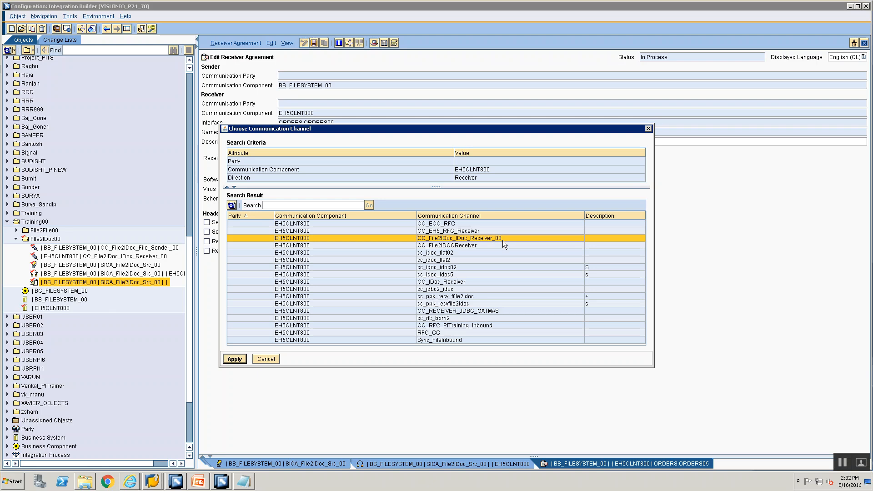
click(235, 360)
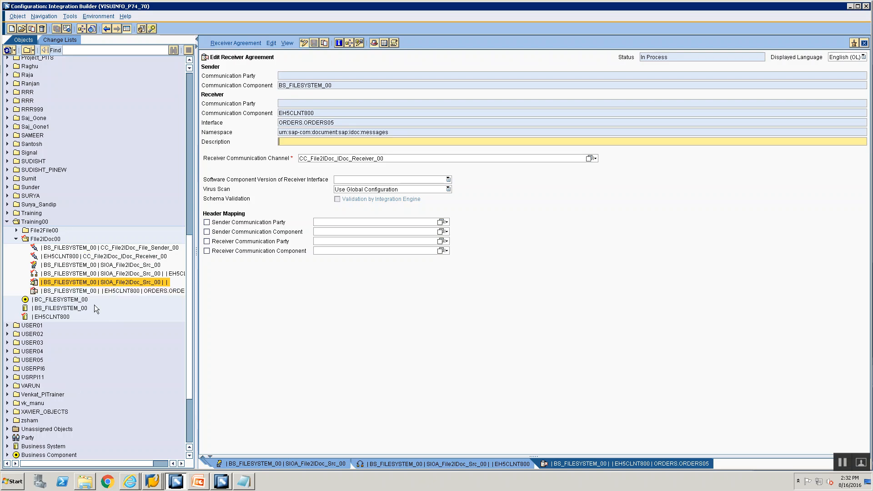
- Expand the standard change list and review the File2IDoc folder, channels, agreements, determinations and business system it contains
click(70, 39)
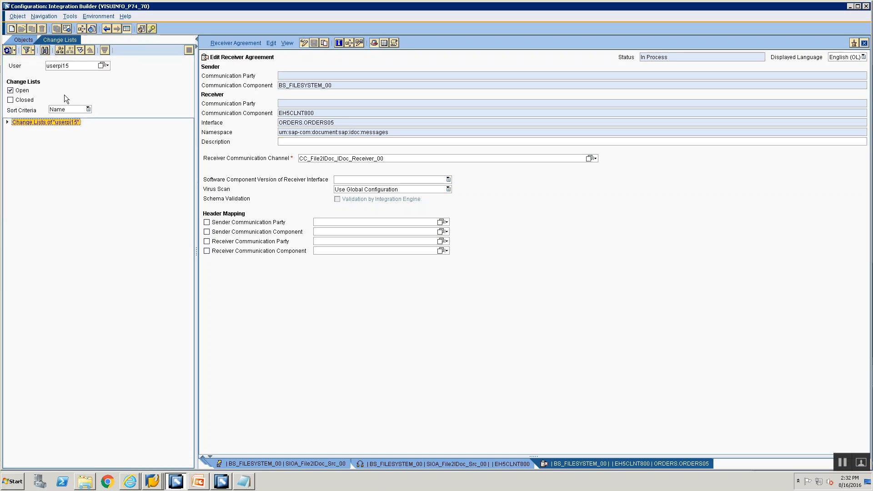
click(6, 122)
click(16, 129)
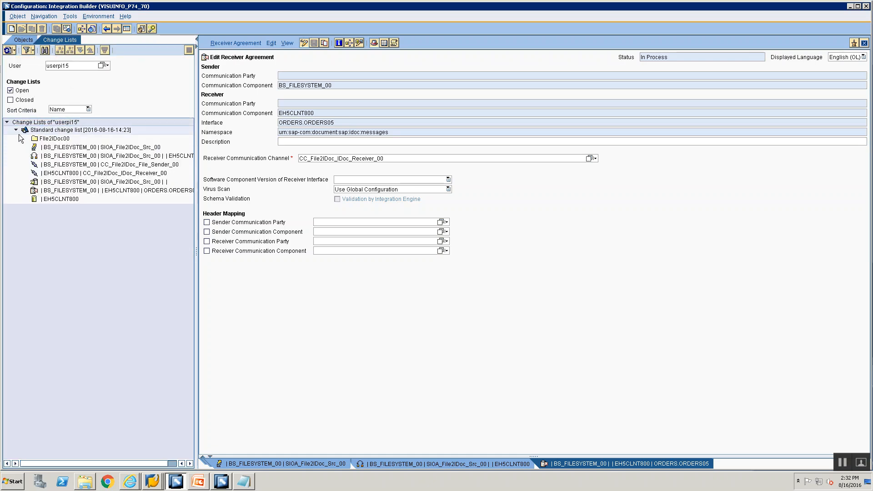
click(54, 138)
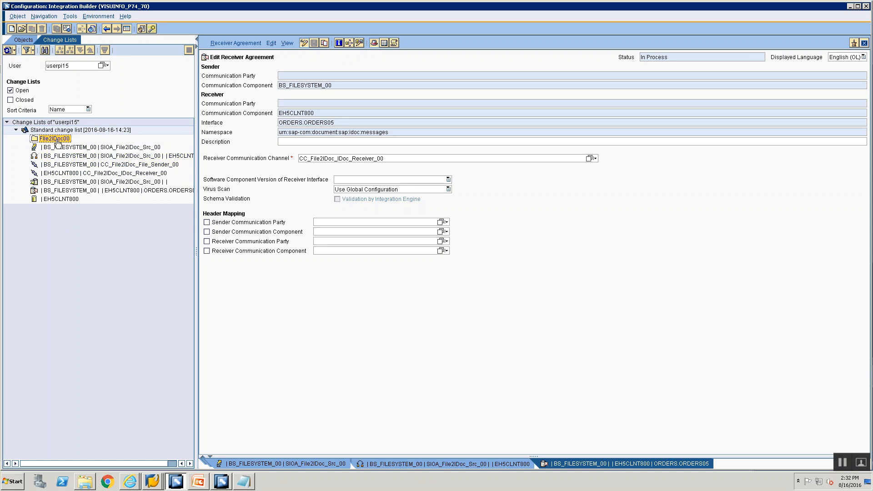
click(52, 200)
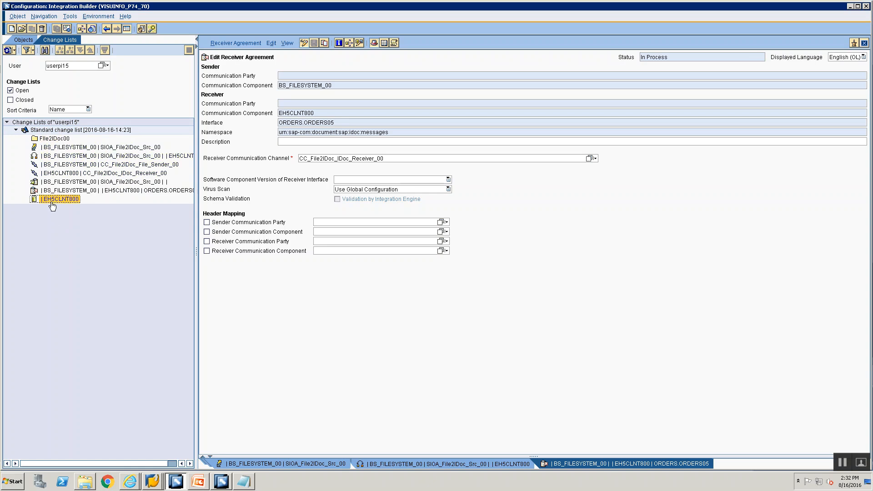
click(62, 166)
click(62, 174)
click(62, 165)
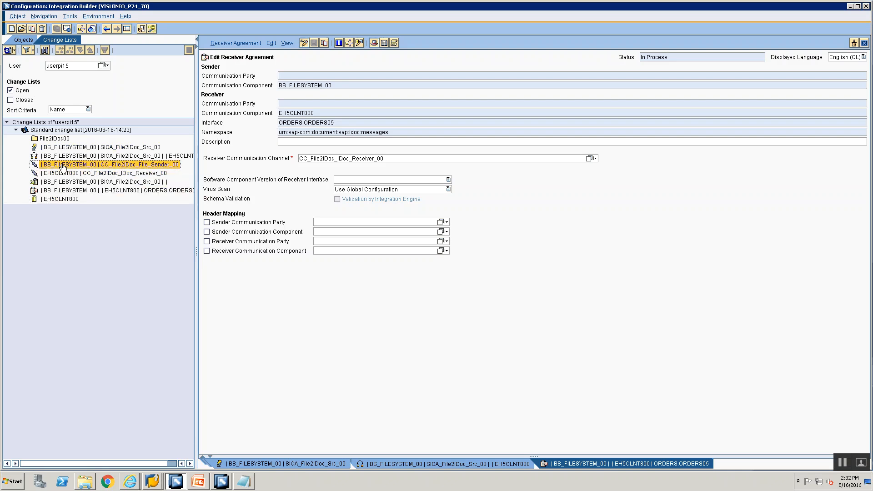
click(65, 177)
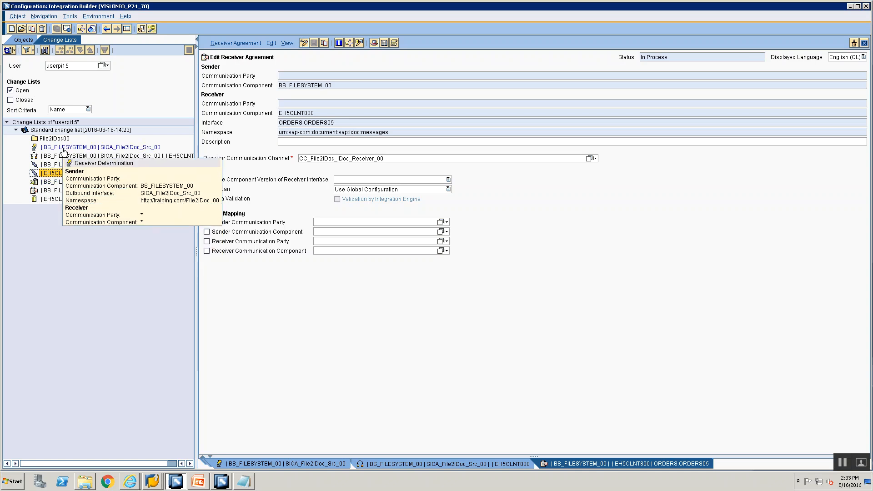
click(58, 182)
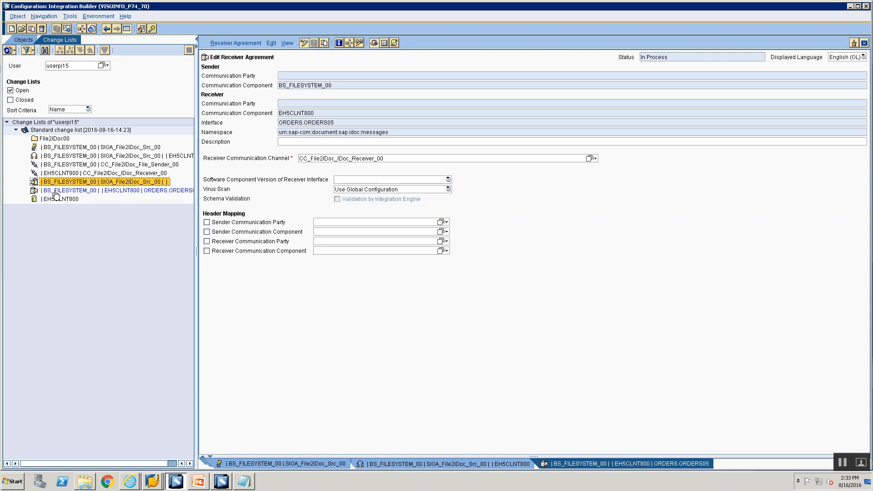
click(56, 190)
click(61, 148)
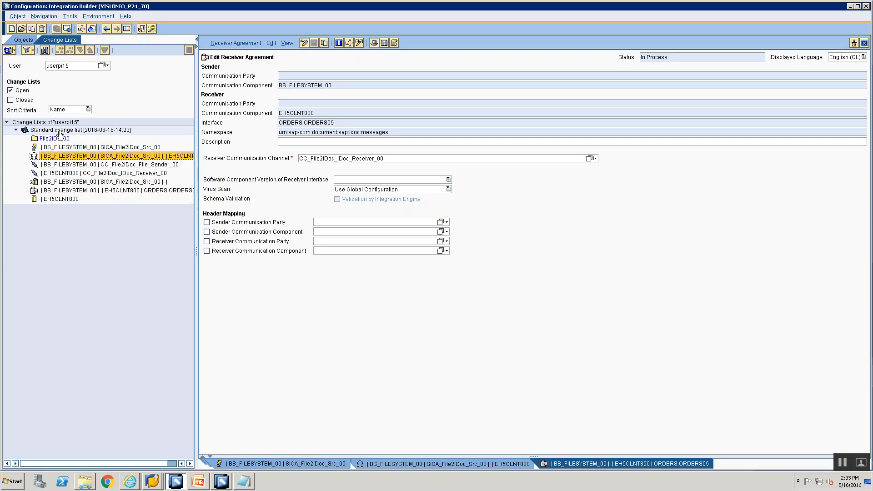
- Activate the standard change list with all its objects included and dismiss the activation message
right_click(60, 130)
click(80, 146)
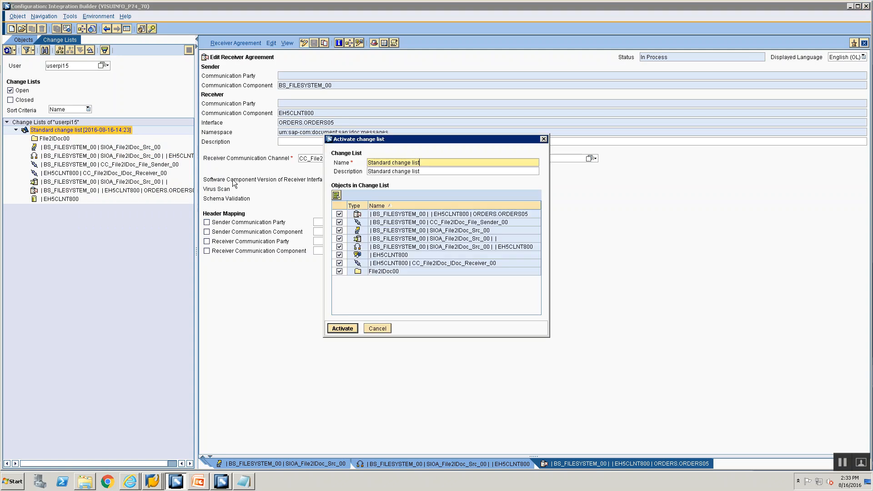
click(342, 327)
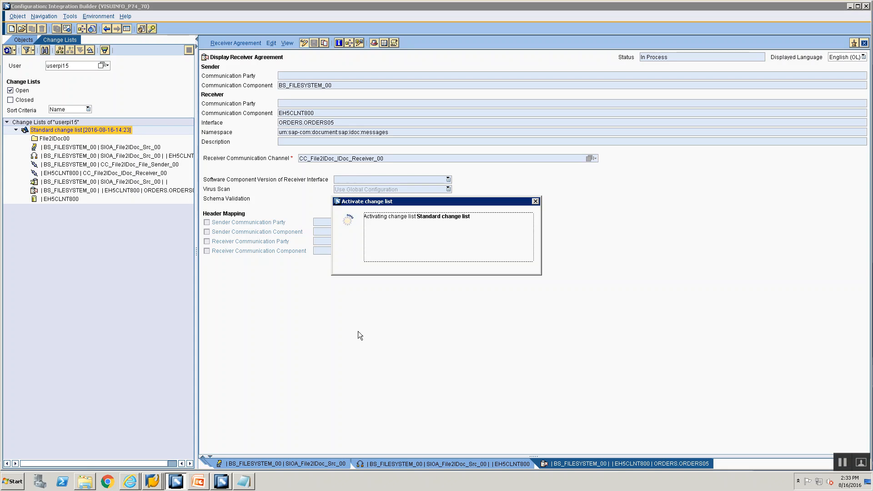
click(360, 268)
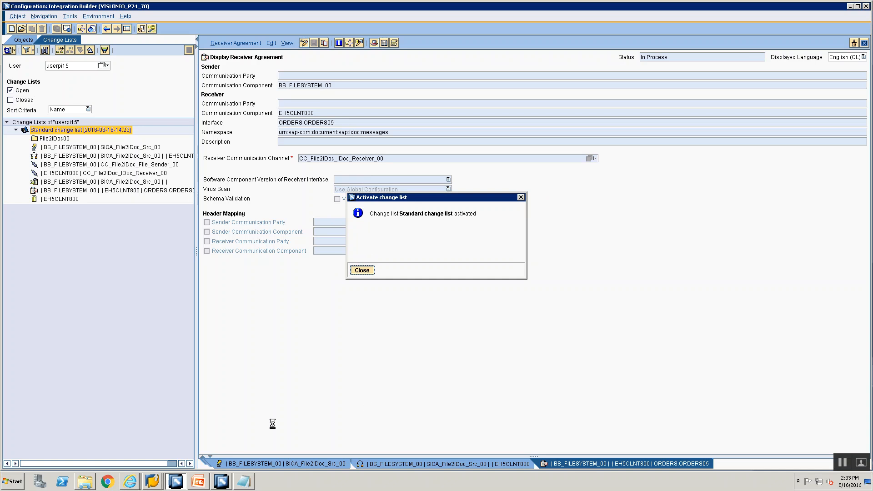
- Switch to the Enterprise Services Builder, open message mapping MM_File2IDoc_00 for testing, and expand the source message's header and both item nodes
click(228, 481)
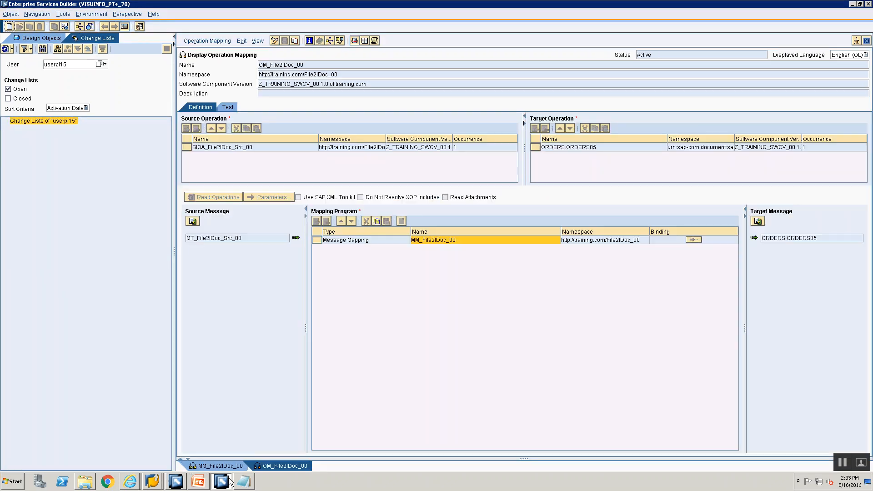
double_click(426, 241)
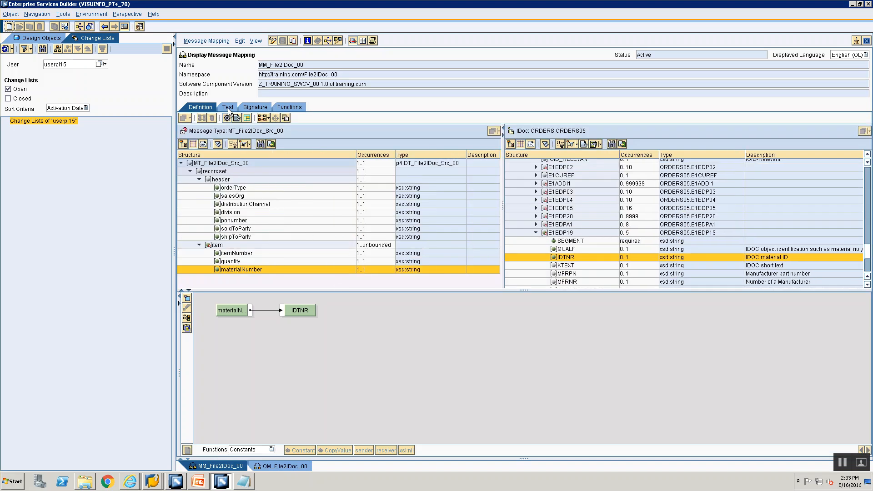
click(228, 108)
click(185, 160)
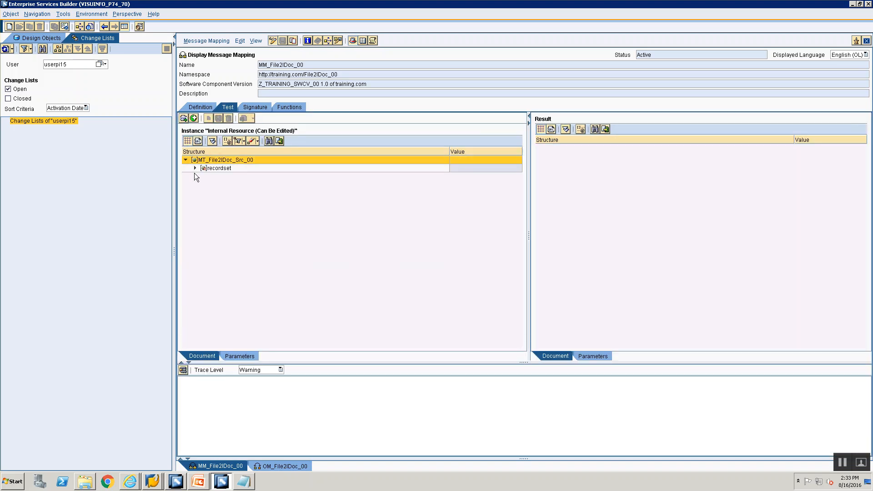
click(195, 169)
click(203, 176)
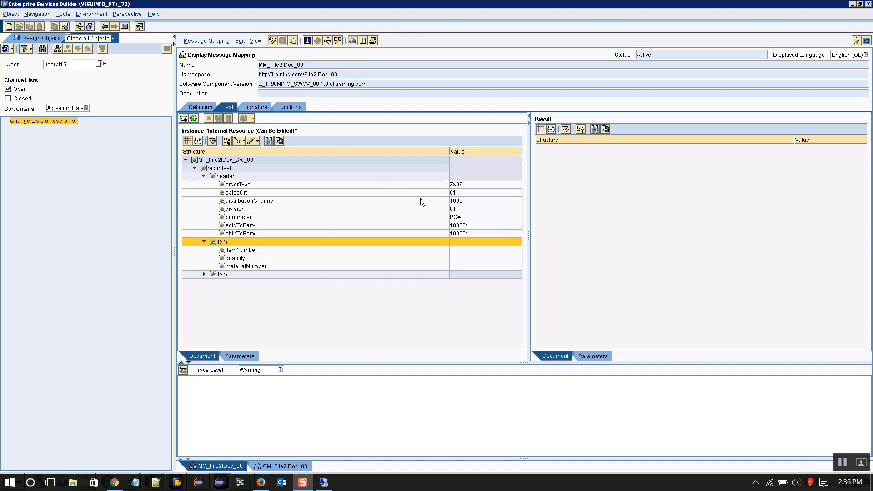
click(206, 277)
click(204, 274)
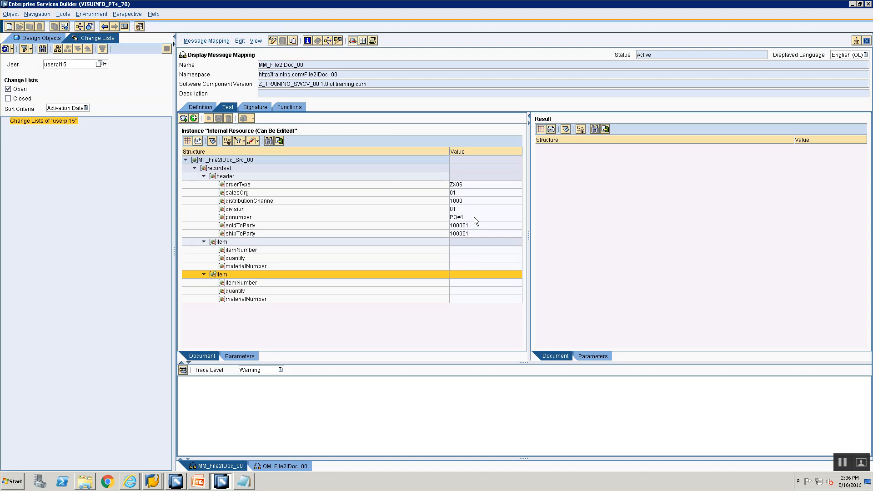
- Fill the first test item with itemNumber 1, quantity 20 and materialNumber 1
click(486, 250)
key(alt+Tab)
key(alt+Tab)
text(1)
click(463, 257)
text(20)
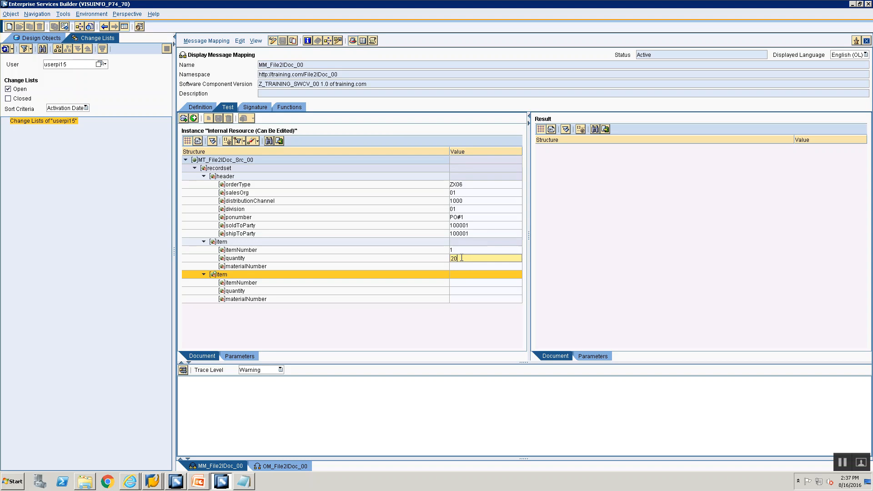
click(454, 267)
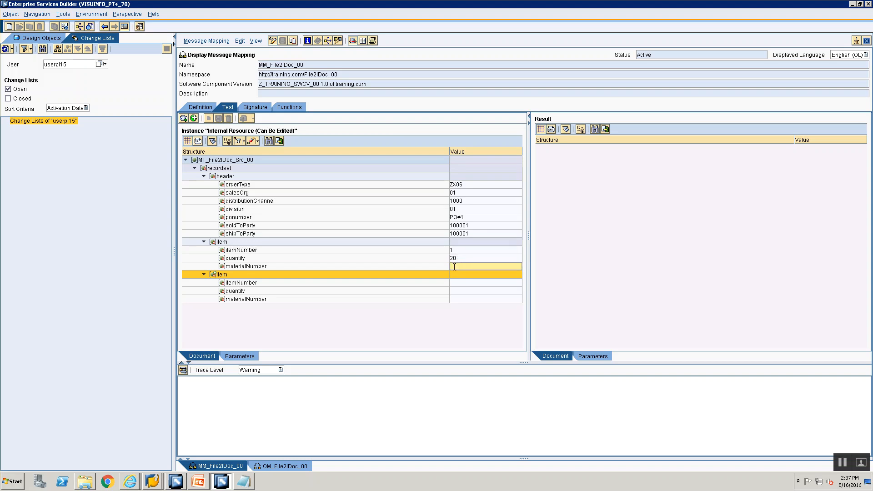
text(1)
- Fill the second test item with itemNumber 2, quantity 10 and materialNumber 10023
click(453, 283)
text(2)
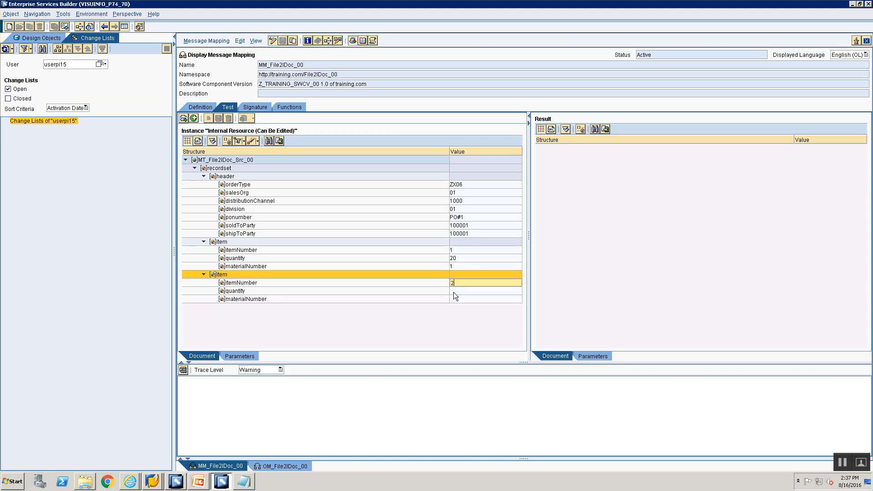
click(454, 291)
text(10)
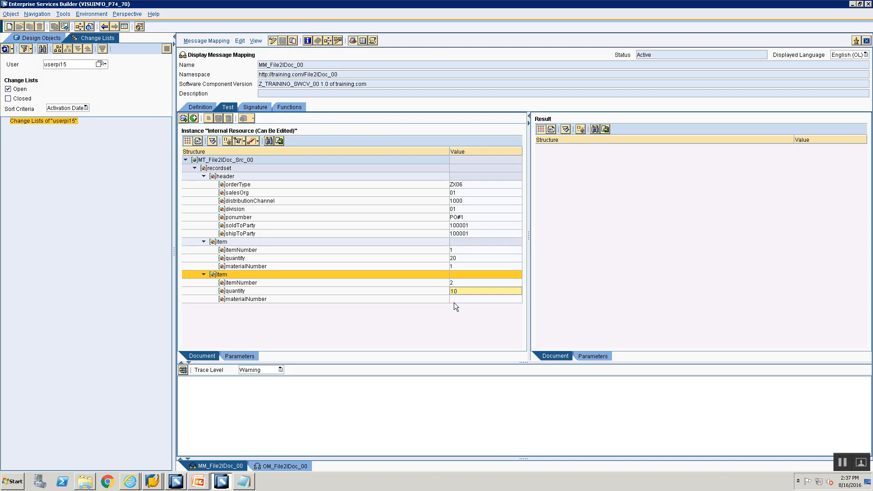
click(454, 300)
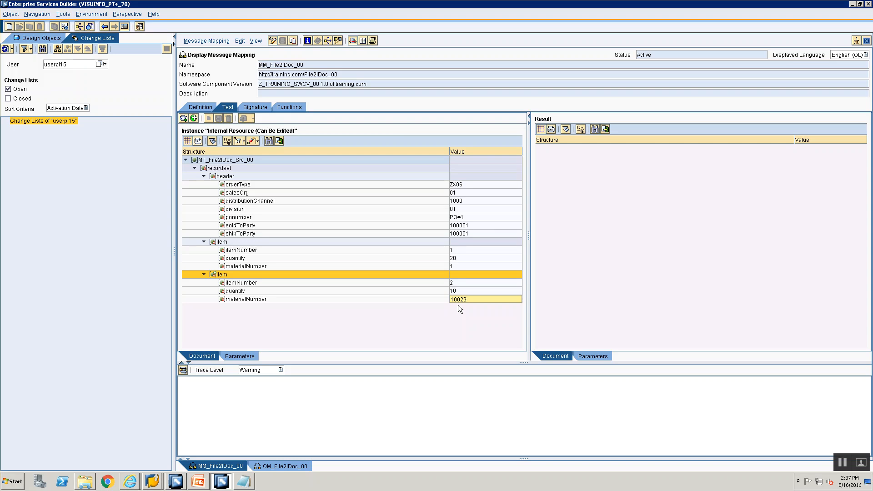
- Run the mapping test, dismiss its processing log, and inspect the E1EDK01 and E1EDK14 segments of the resulting ORDERS05 IDoc
click(183, 373)
click(356, 271)
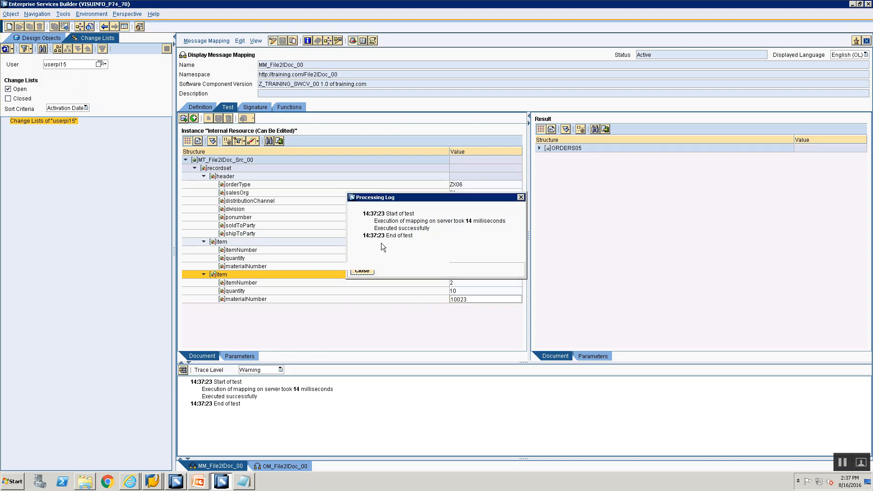
click(539, 149)
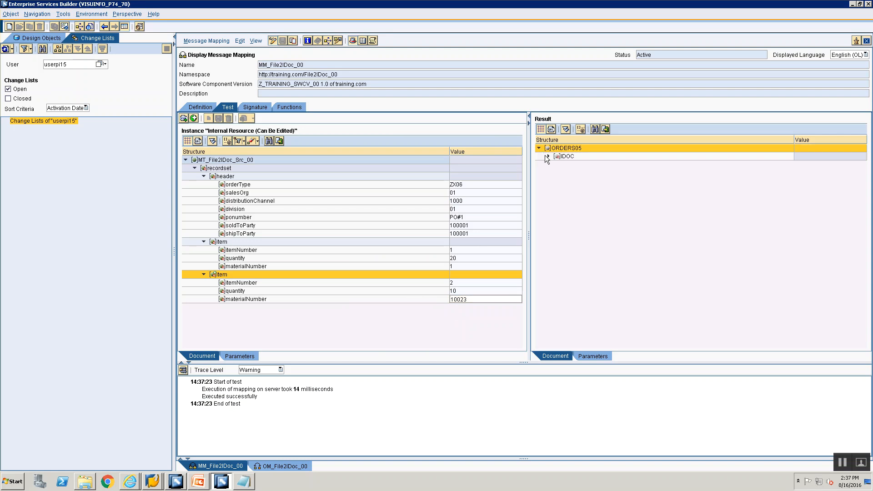
click(548, 156)
click(557, 173)
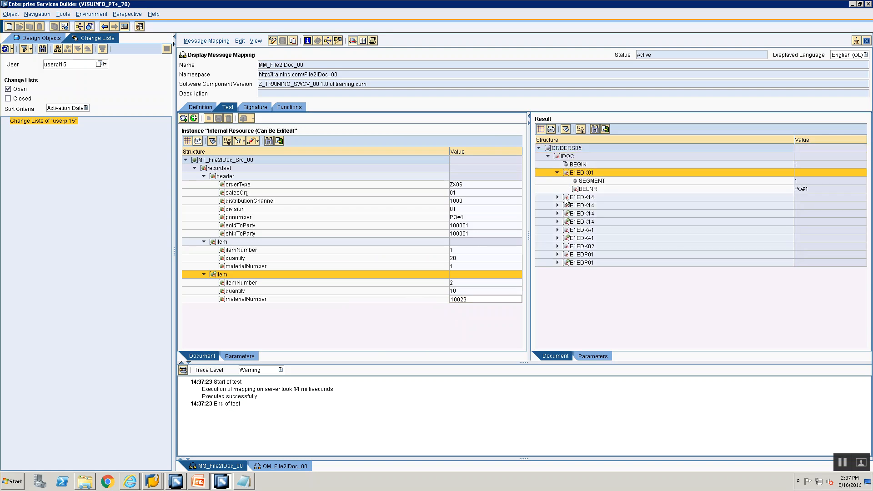
click(565, 198)
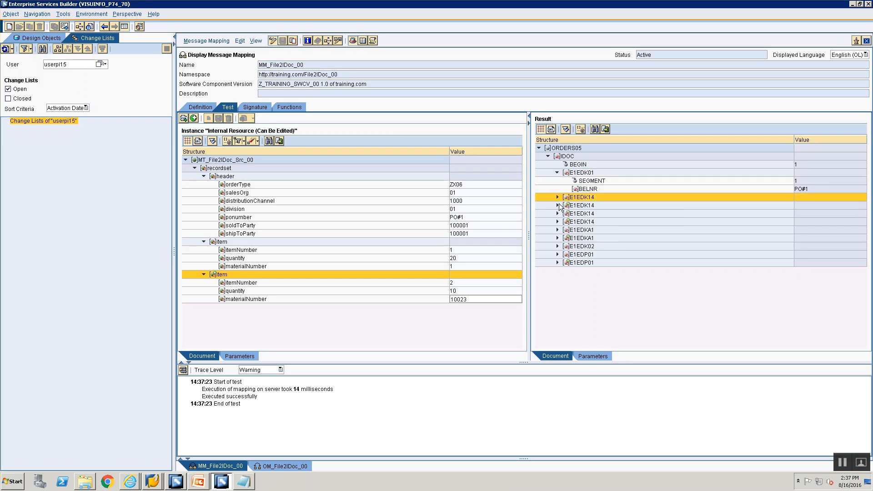
click(558, 229)
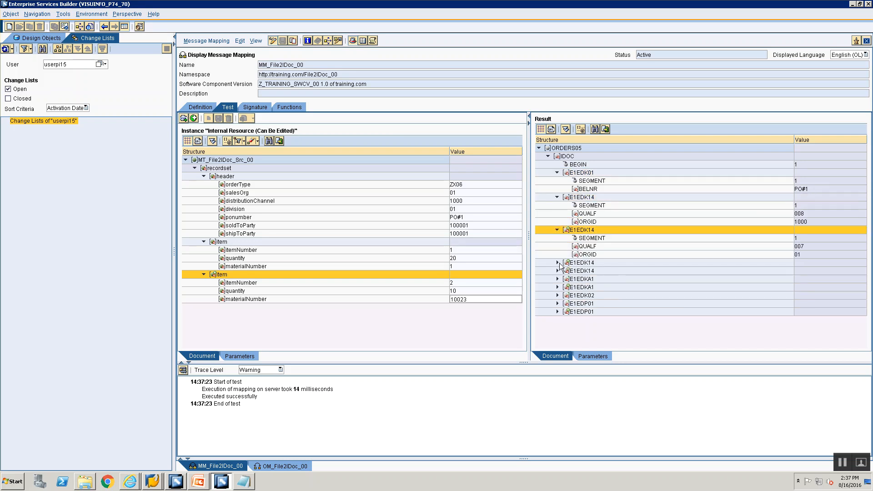
click(559, 262)
click(559, 296)
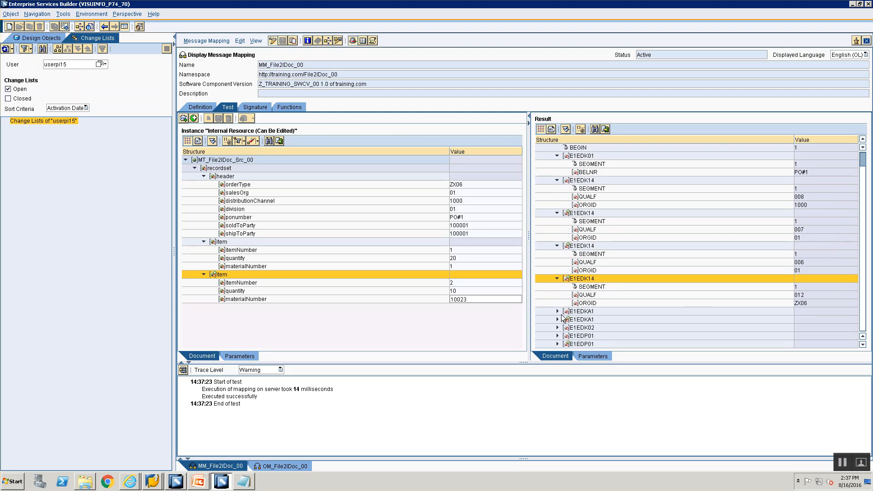
- Examine the partner, reference and item segments E1EDKA1, E1EDK02, E1EDP01 and E1EDP19 of the ORDERS05 test result
click(558, 311)
click(558, 320)
click(558, 328)
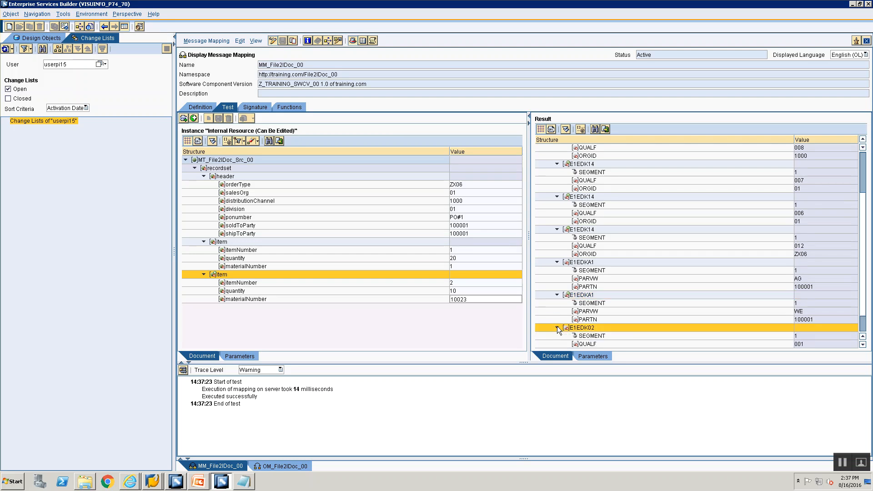
click(557, 342)
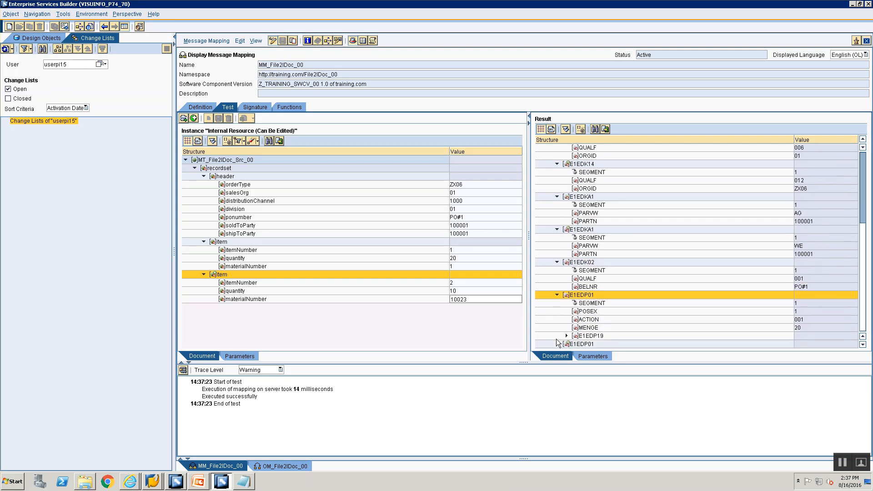
click(558, 344)
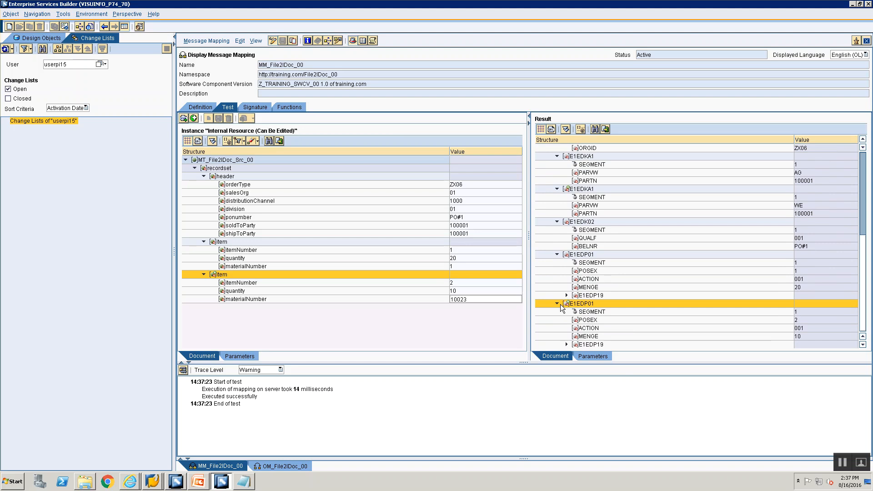
click(567, 295)
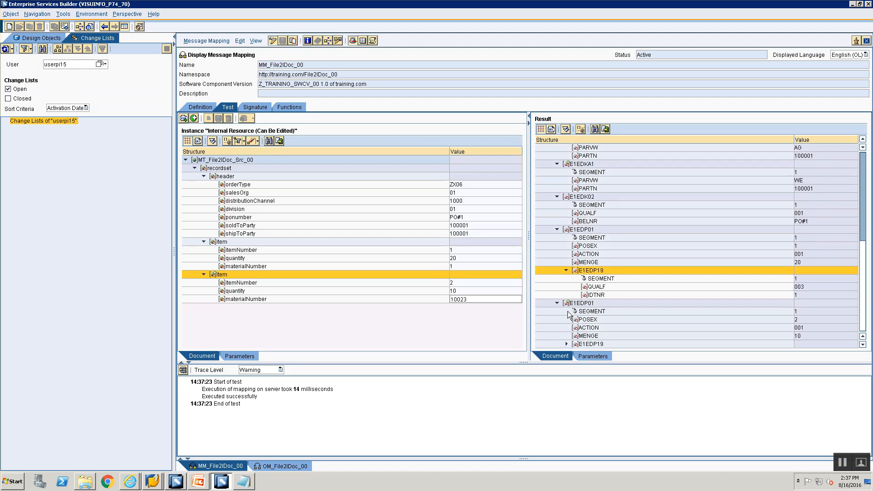
click(566, 345)
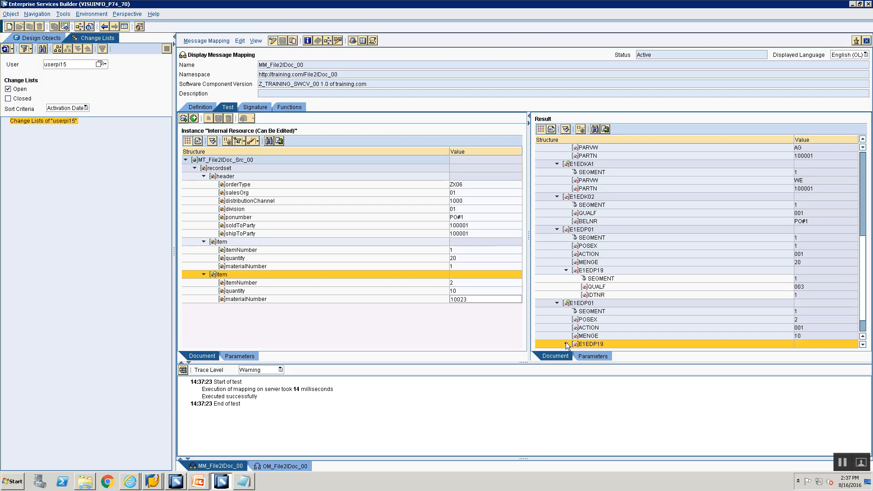
click(566, 344)
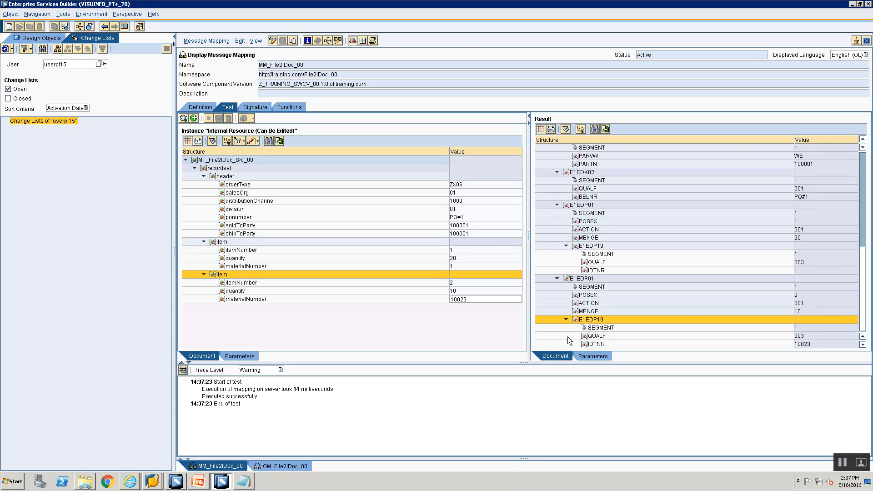
- Show the test source message as XML and copy its full content into a new Notepad document
click(198, 141)
key(ctrl+a)
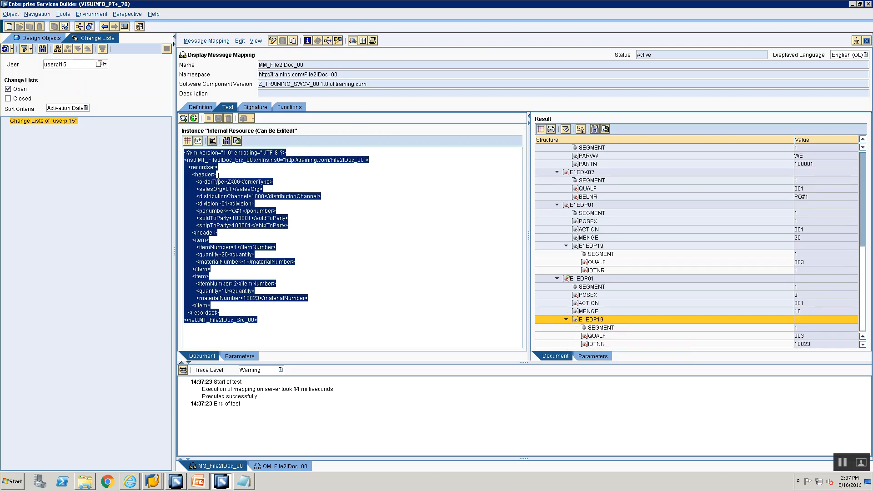
key(super+r)
key(Return)
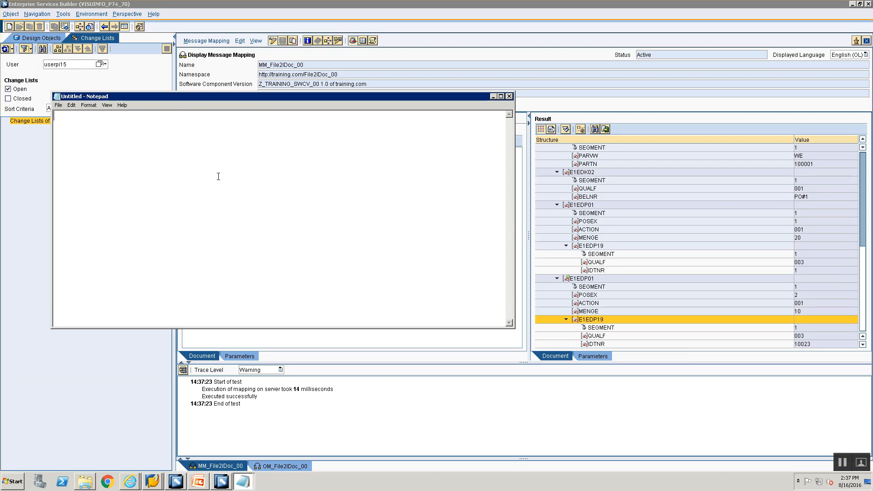
key(ctrl+v)
- Save the XML document as File2IDoc.xml in the Training folder, replacing the existing file
key(ctrl+s)
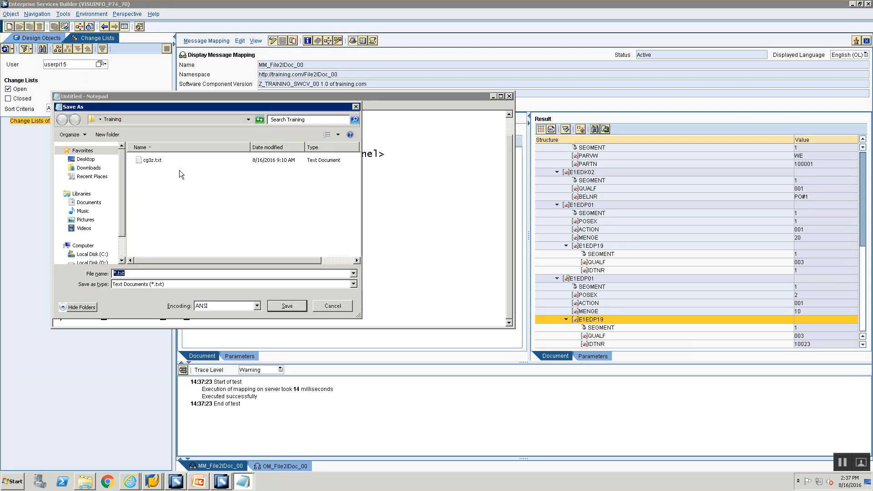
text(File2I)
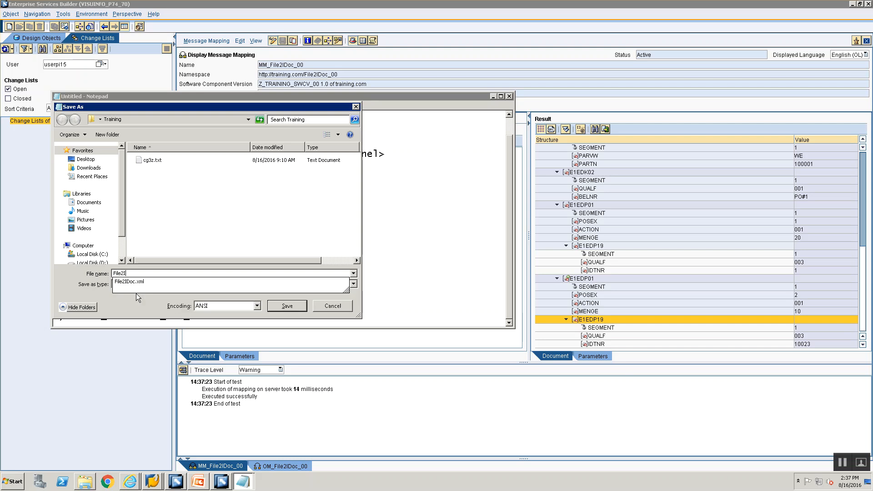
text(Doc.xml")
text(")
key(Return)
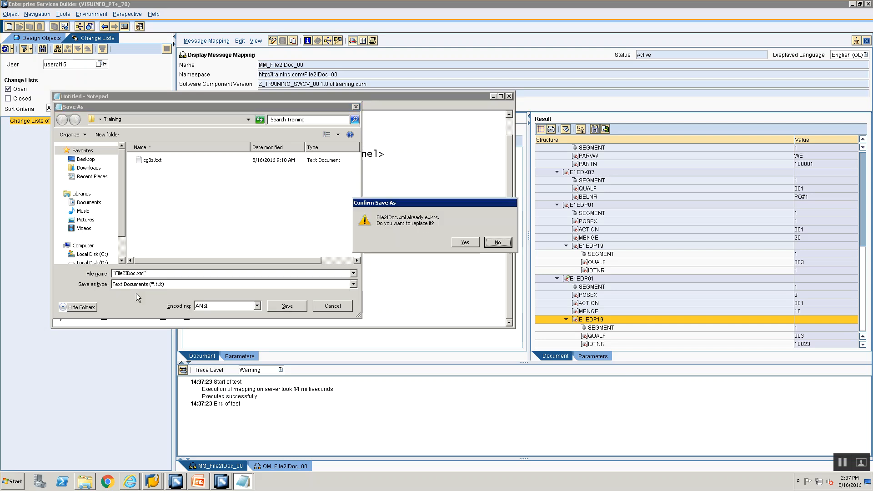
click(454, 242)
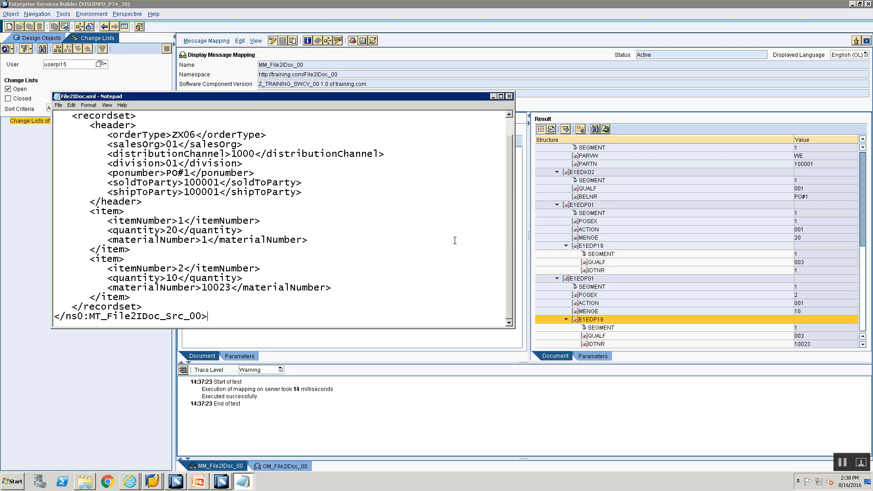
- Switch to SAP Logon and log on to EH5 client 800 with the training user name and account password
click(150, 482)
click(151, 450)
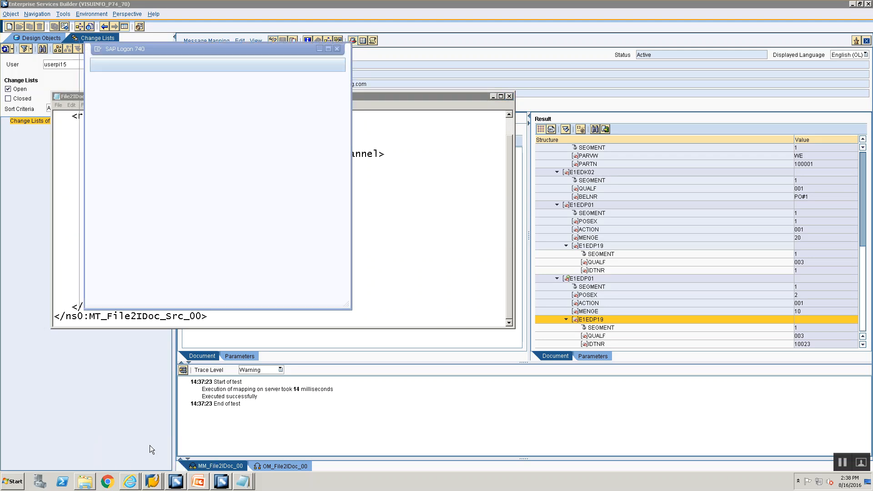
click(201, 85)
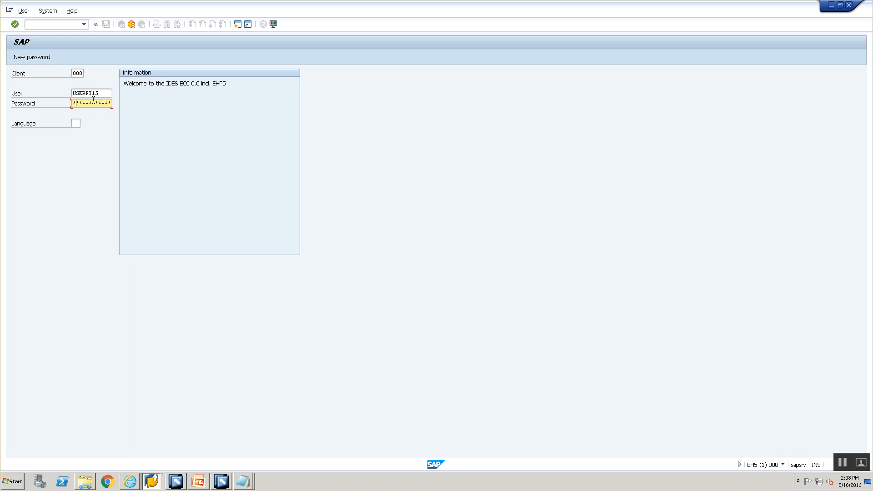
key(Return)
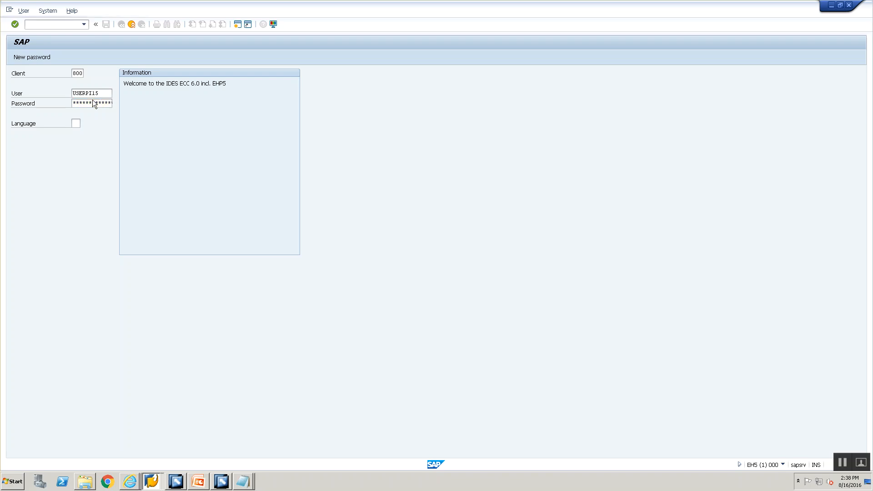
- Start transaction CG3Z and copy the local File2File.xml path from the cg3z.txt note in Notepad
text(cg3z)
key(Return)
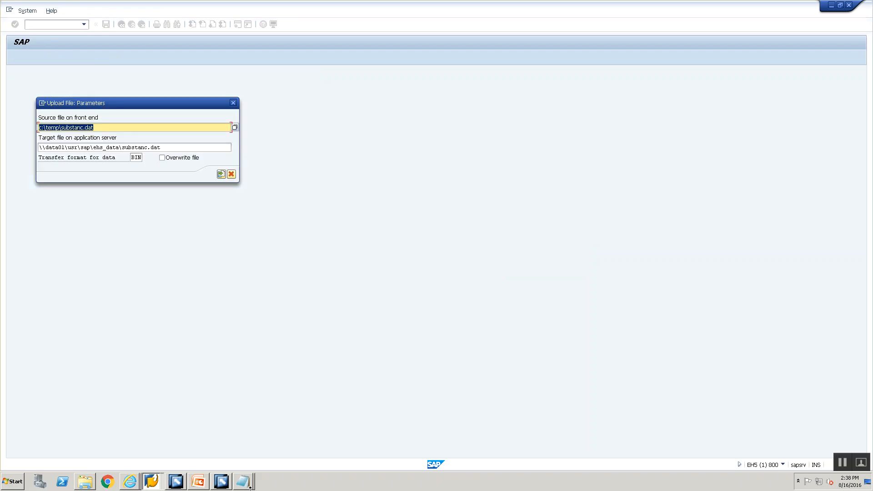
mouse_move(244, 483)
click(231, 445)
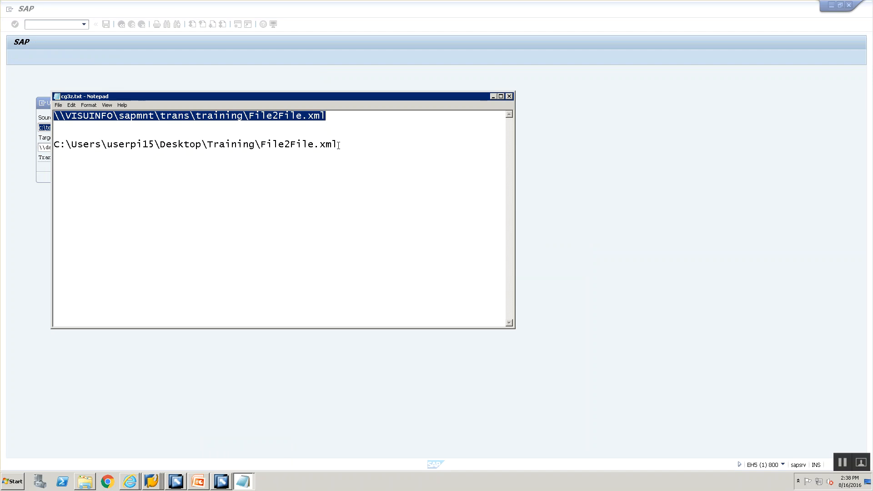
drag(338, 145, 54, 144)
key(alt+Tab)
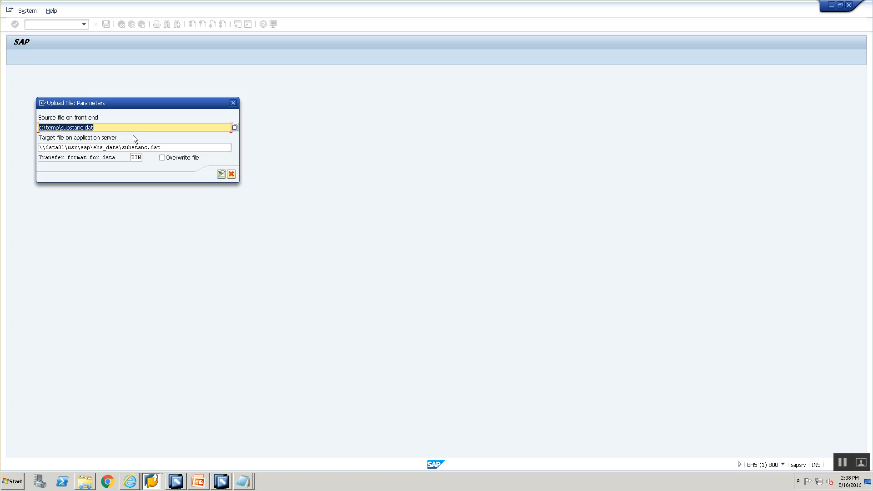
key(BackSpace)
key(alt+Tab)
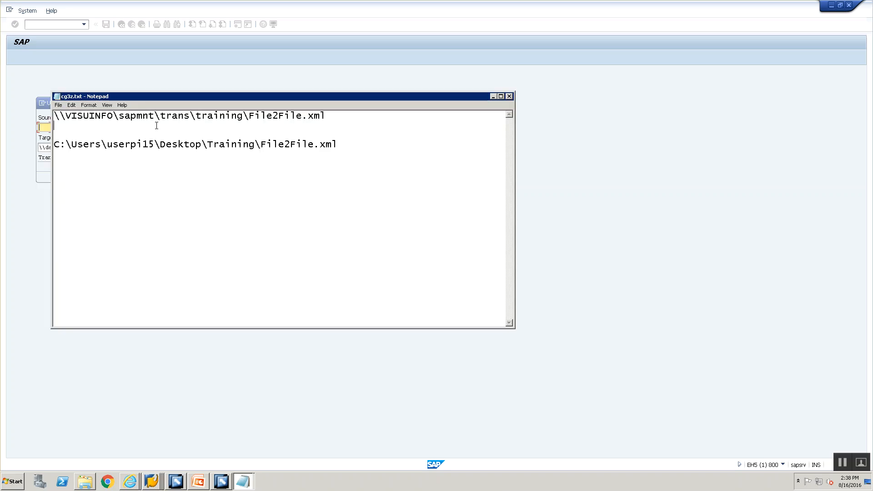
double_click(237, 148)
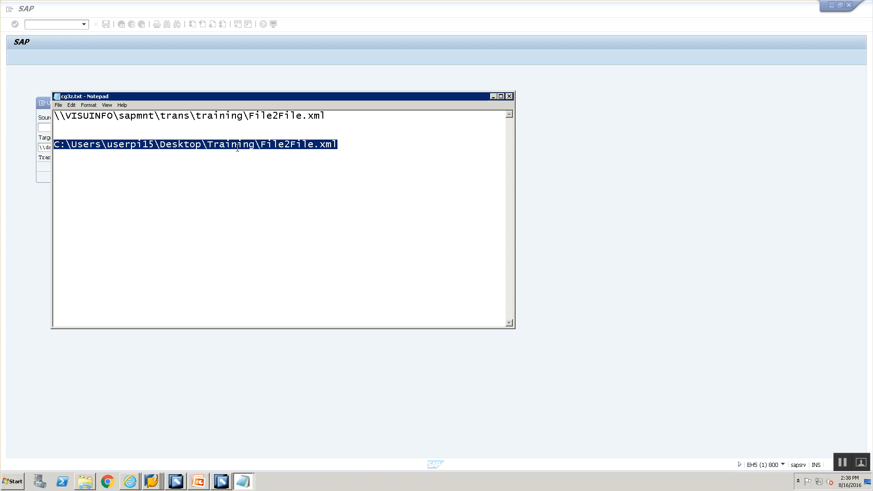
key(ctrl+c)
- Set the upload's source file to the copied Desktop\Training path, with the file name changed to File2IDoc.xml
key(alt+Tab)
key(ctrl+v)
key(BackSpace)
key(BackSpace)
key(BackSpace)
key(BackSpace)
key(BackSpace)
key(BackSpace)
text(Doc.xml)
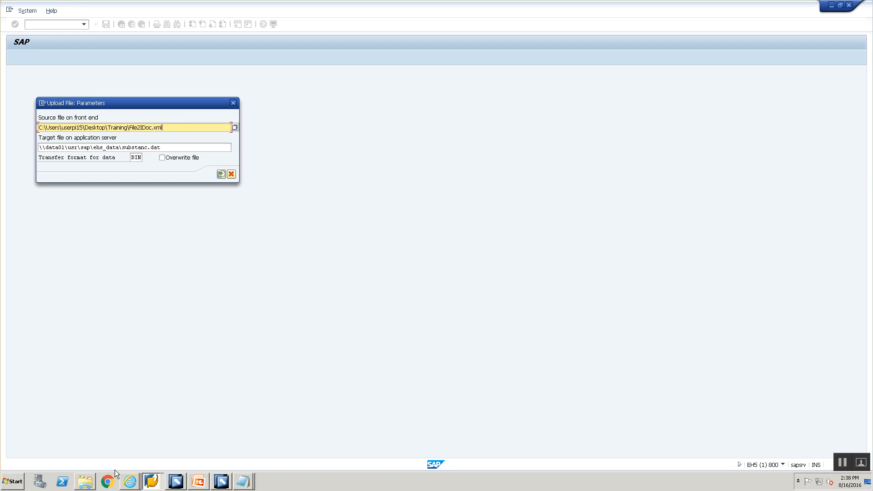
- Check the Training folder's files and copy the server path \\VISUINFO\sapmnt\trans\training\File2File.xml from the cg3z.txt note
click(83, 483)
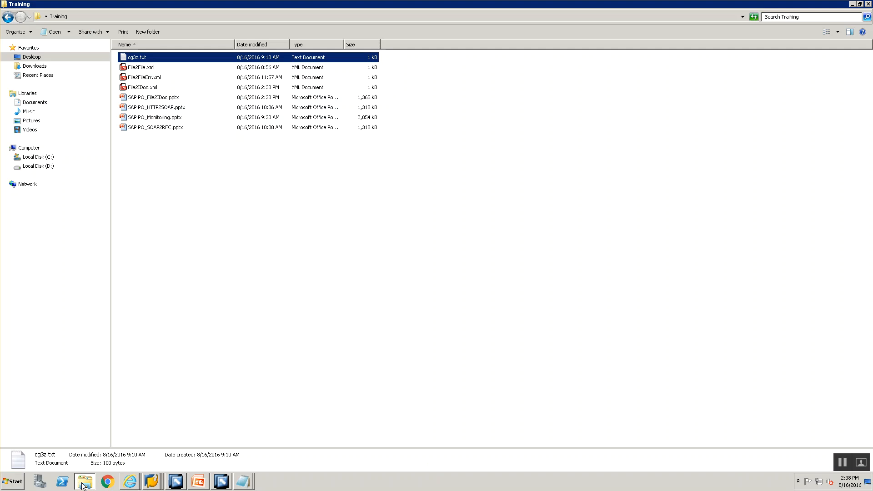
click(83, 484)
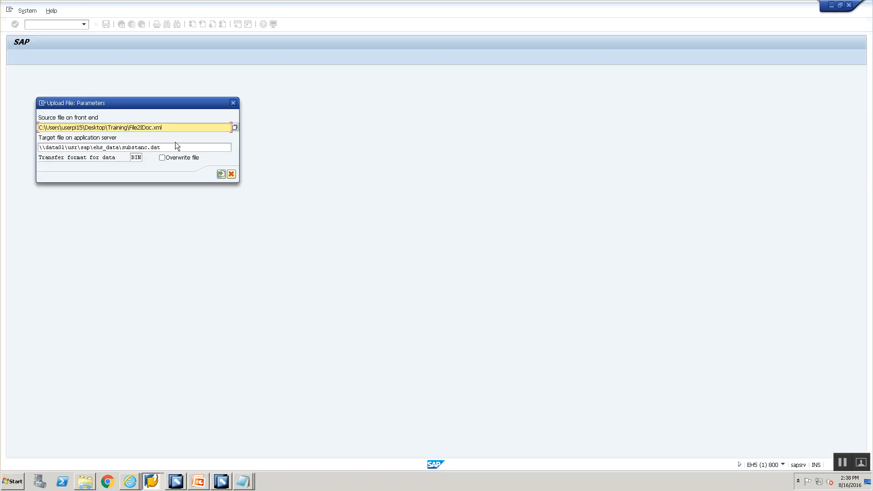
key(alt+Tab)
key(alt+Tab)
key(alt+Tab)
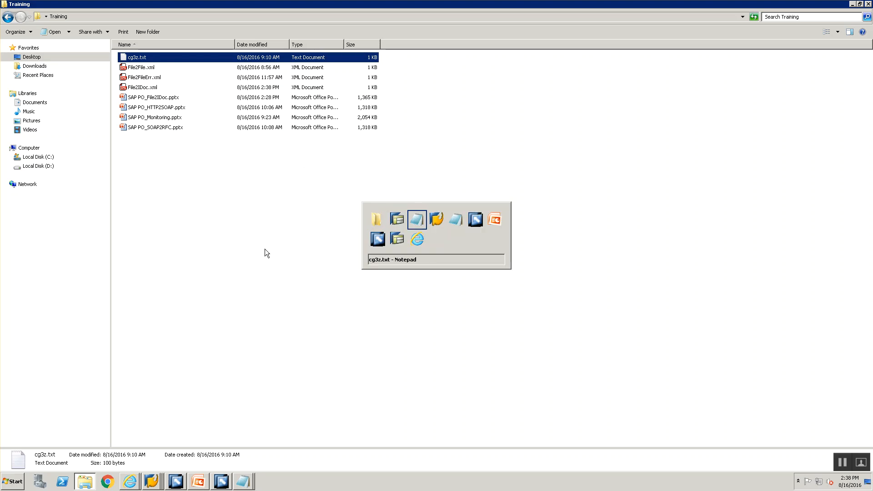
click(302, 117)
key(Home)
key(shift+End)
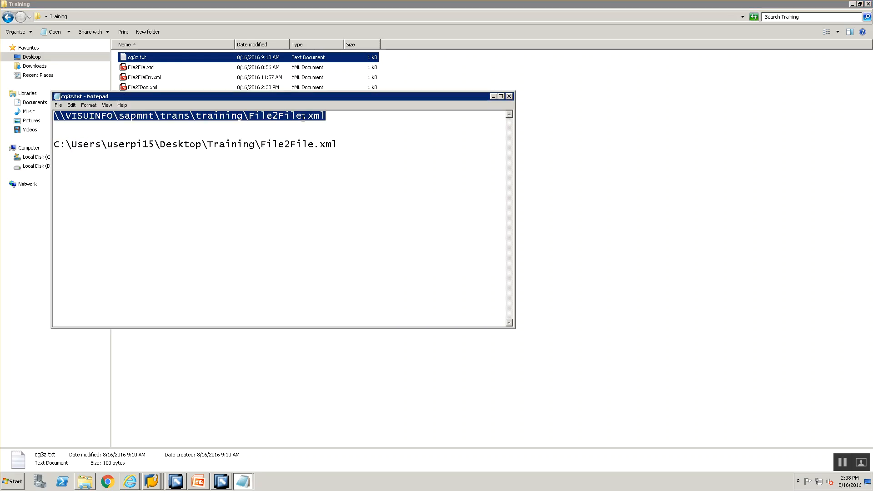
key(alt+Tab)
key(alt+Tab)
key(alt+Tab)
key(alt+Tab)
key(alt+Tab)
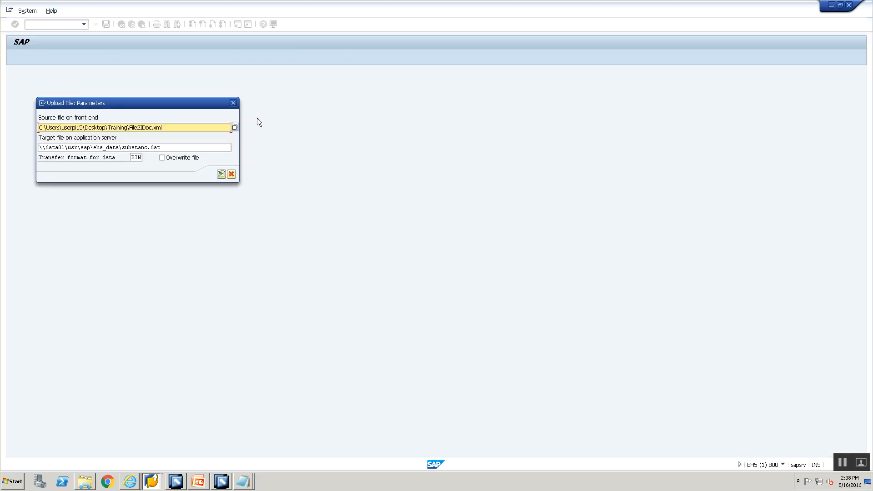
- Set the target file on the application server to \\VISUINFO\sapmnt\trans\training\File2IDoc.xml
click(174, 146)
key(shift+End)
key(ctrl+v)
key(BackSpace)
key(BackSpace)
key(BackSpace)
key(BackSpace)
key(BackSpace)
key(BackSpace)
key(BackSpace)
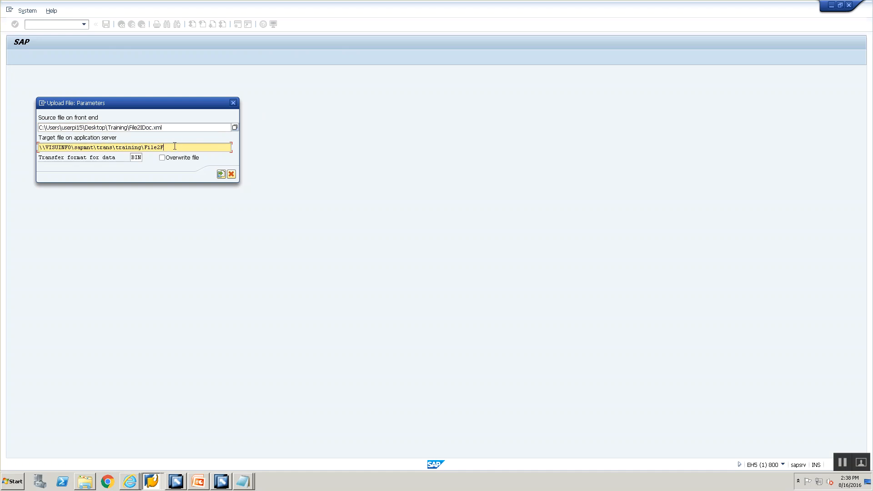
text(IDoc.xml)
- Upload the file to the application server, allowing the file access and remembering that decision
click(221, 174)
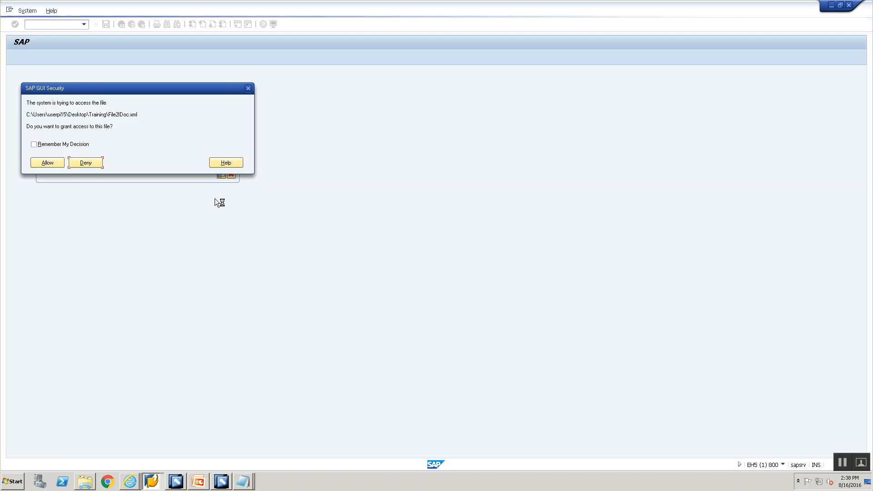
click(67, 144)
click(57, 162)
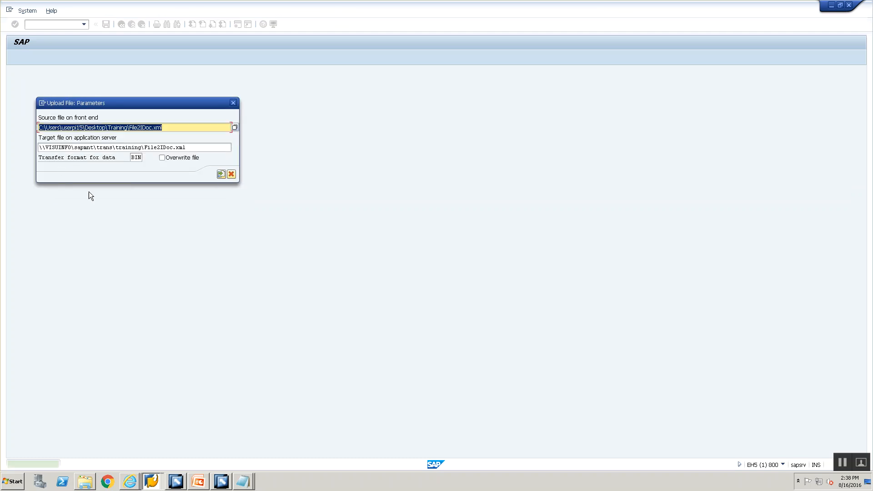
- Switch to the P74 session with Port Maintenance in IDoc Adapter and start transaction AL11
click(152, 481)
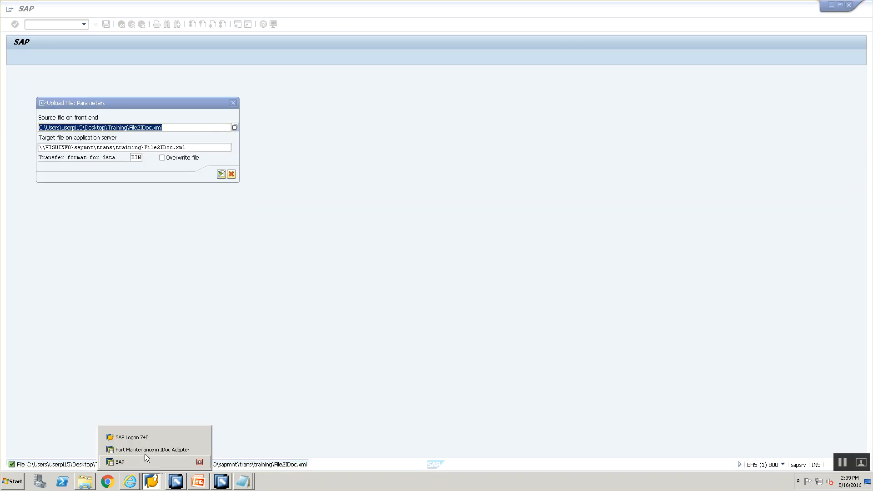
click(145, 450)
text(/nal1)
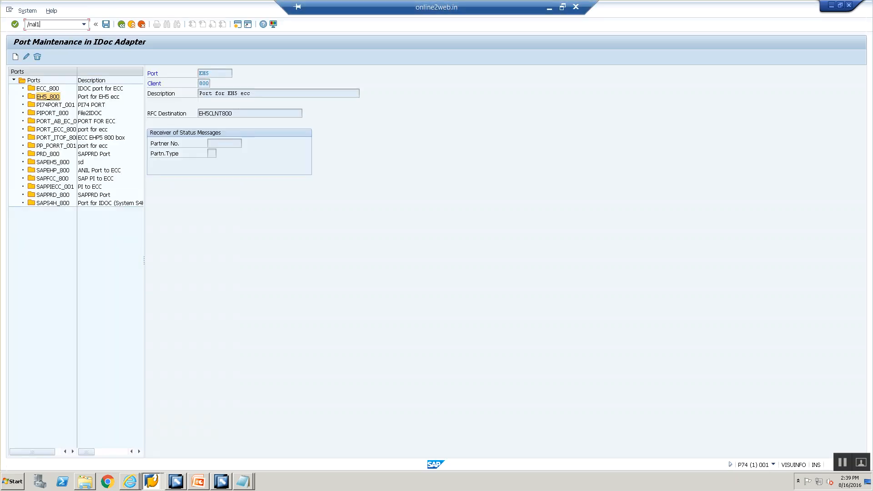
key(Return)
- Open the training folder under \\VISUINFO\sapmnt\trans and refresh its listing to check on File2IDoc.xml
double_click(170, 366)
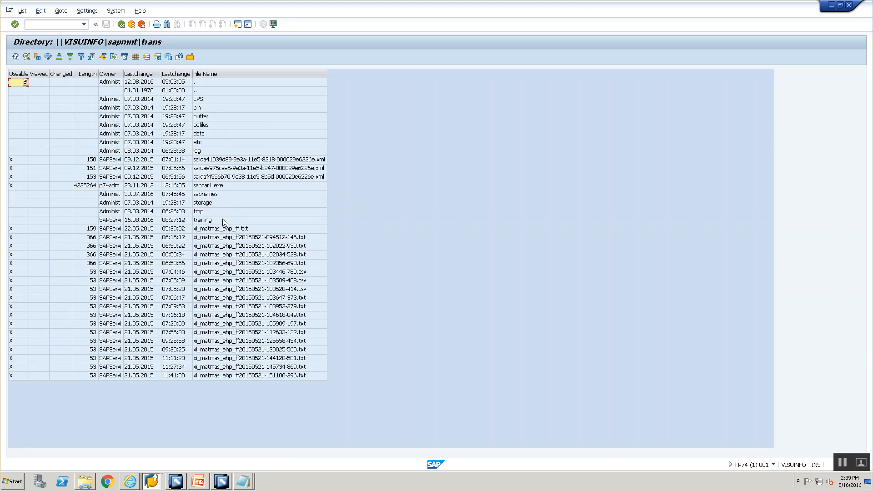
double_click(223, 220)
click(216, 102)
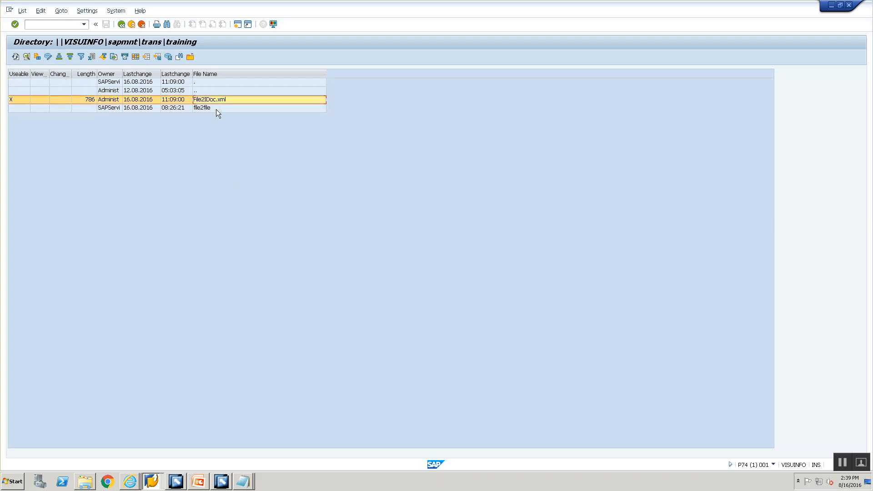
click(15, 58)
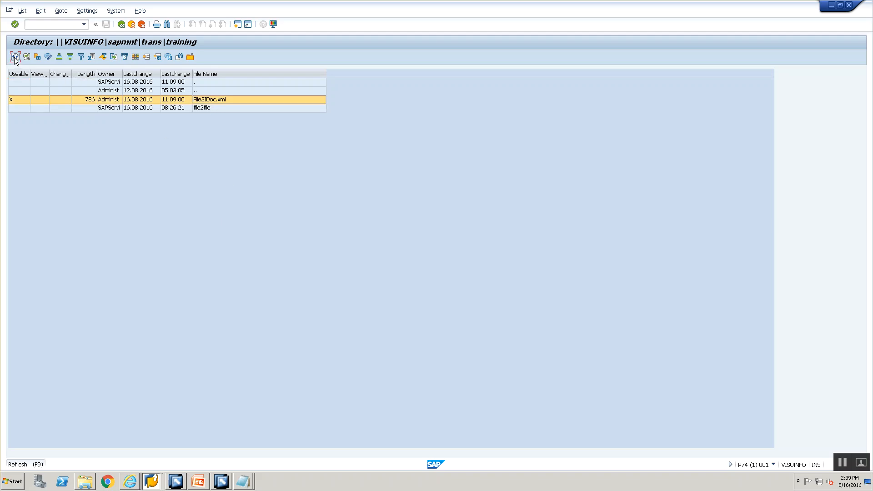
click(15, 57)
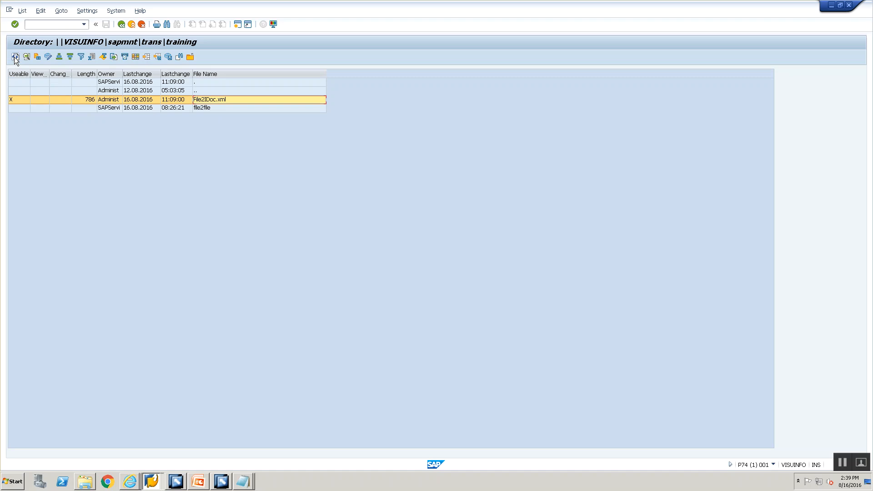
- Switch to the Integration Builder and check the source directory and file name of channel CC_File2IDoc_File_Sender_00
click(176, 482)
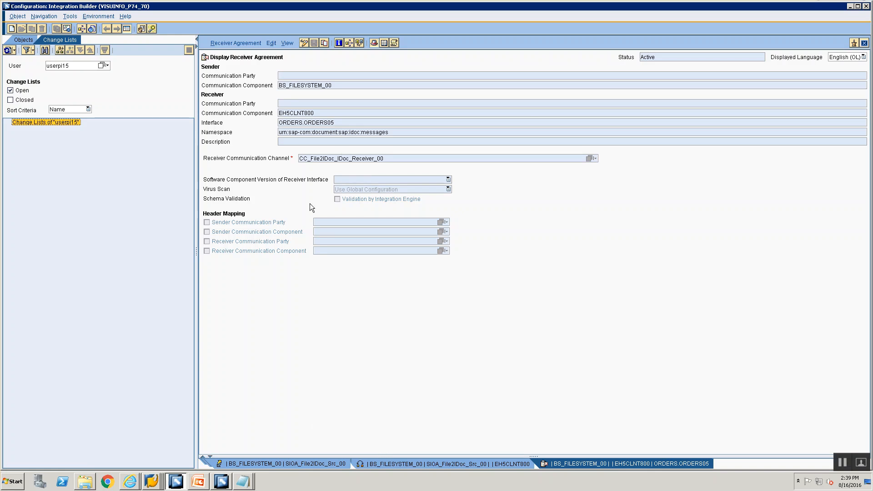
click(22, 40)
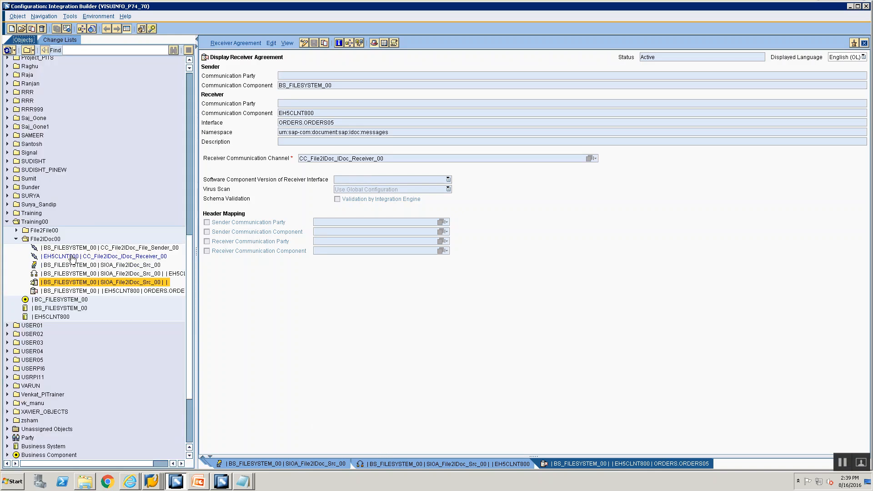
click(72, 260)
double_click(73, 248)
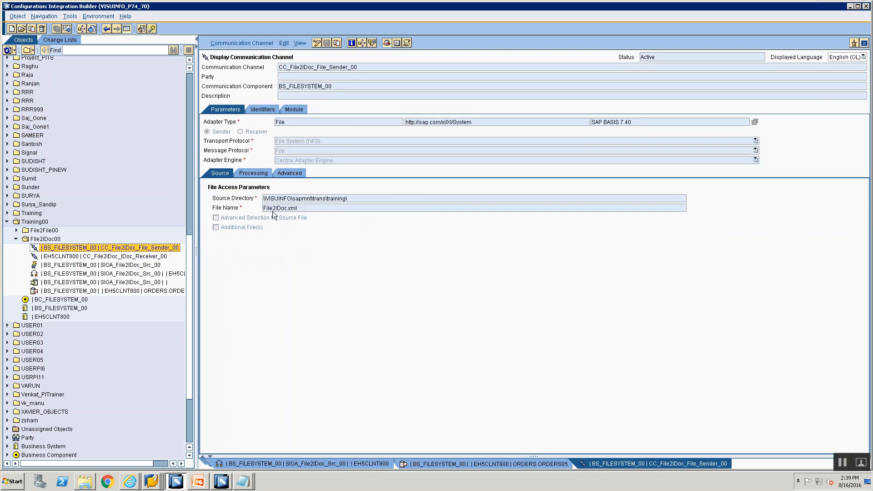
- Return to the server's training directory listing in SAP GUI and refresh it to check whether File2IDoc.xml was picked up
key(alt+Tab)
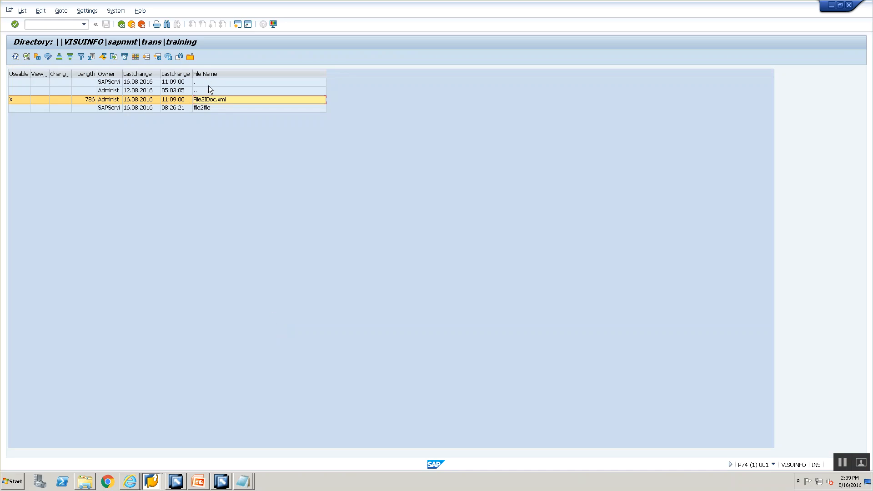
click(15, 56)
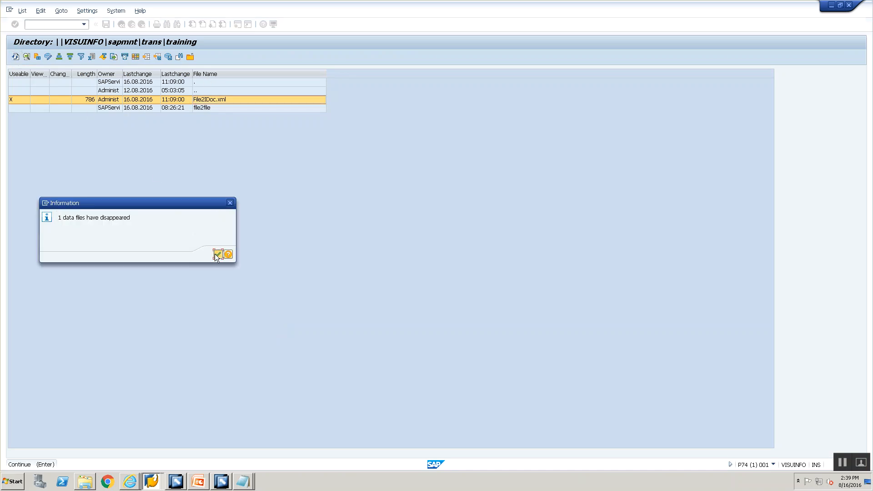
click(217, 254)
- Start transaction SXMB_MONI and run the Monitor for Processed XML Messages with the default selection criteria
click(40, 23)
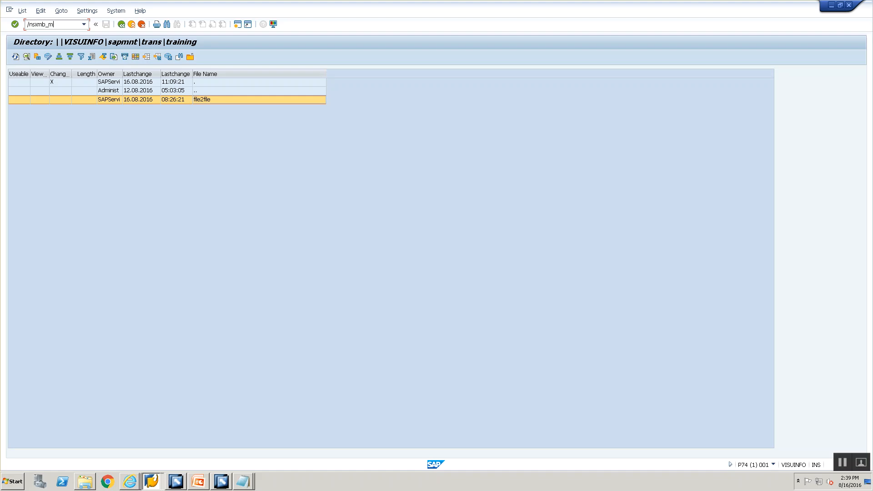
key(Return)
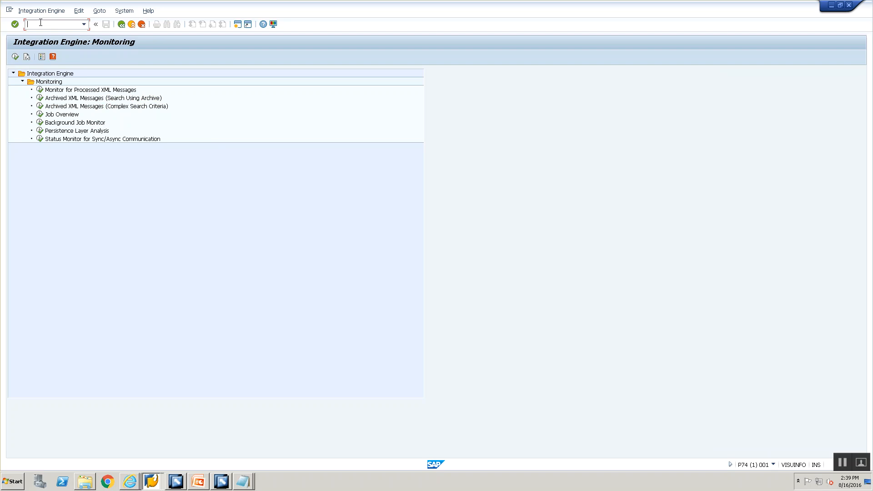
double_click(87, 90)
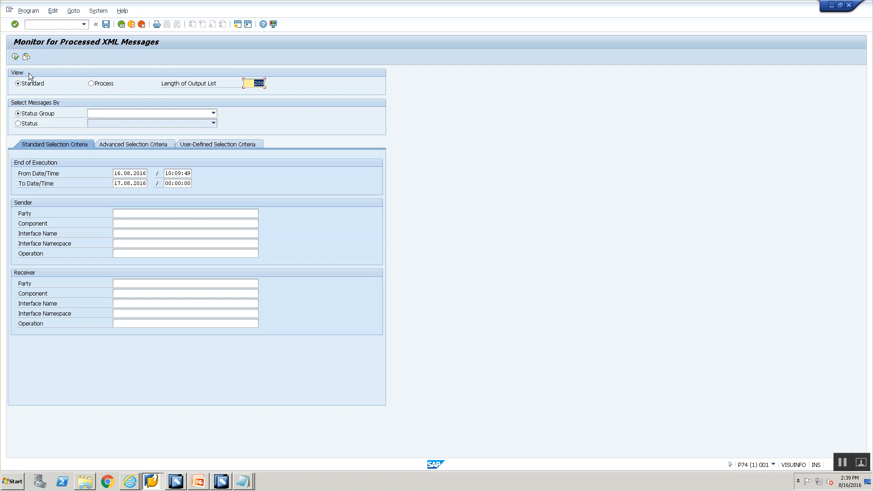
click(15, 56)
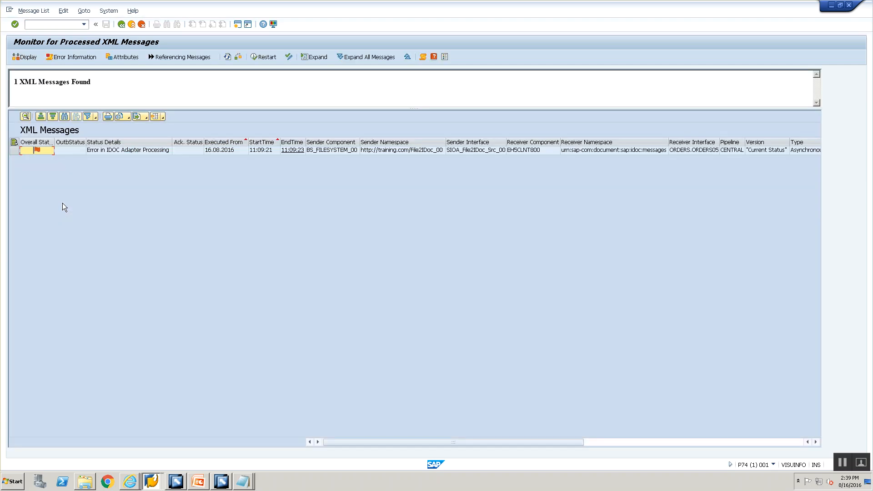
- Open the File2IDoc message and examine the Call Adapter error text about the sender service BS_FILESYSTEM_00
mouse_move(36, 152)
double_click(416, 149)
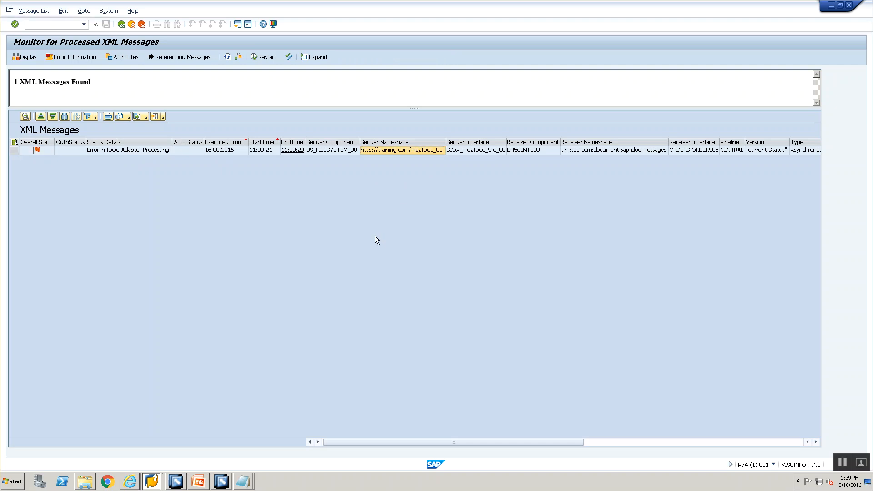
click(256, 357)
drag(355, 355, 437, 357)
drag(377, 357, 440, 359)
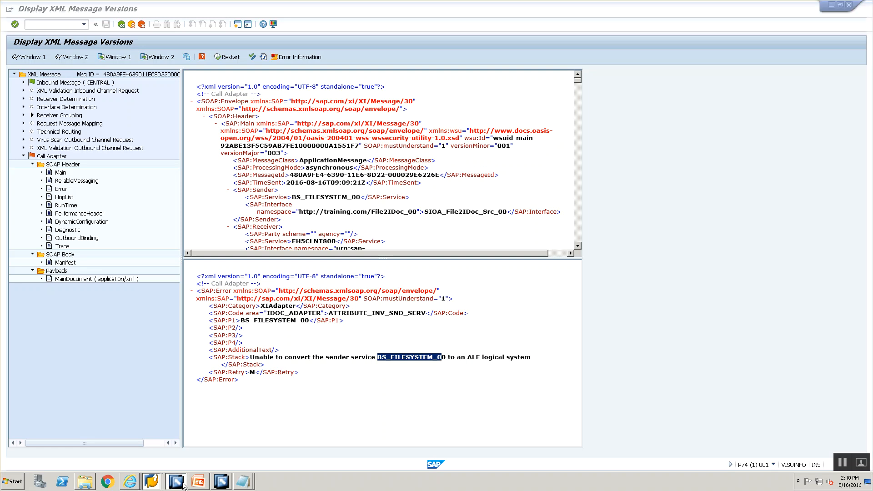
- Switch to the Integration Builder and check the adapter-specific identifiers of communication component BS_FILESYSTEM_00
click(183, 485)
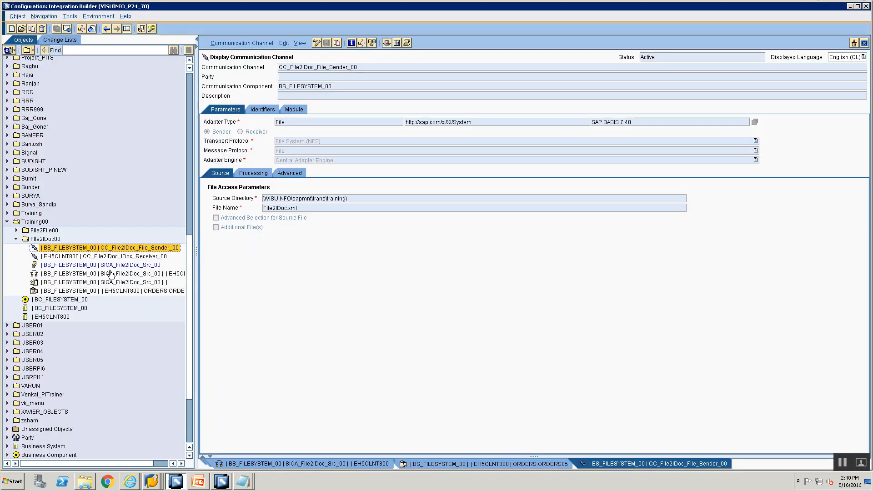
click(61, 308)
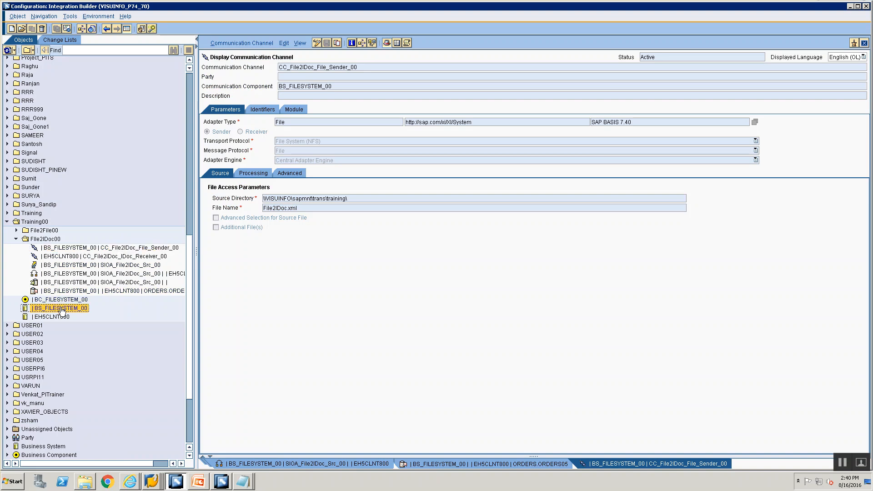
double_click(63, 311)
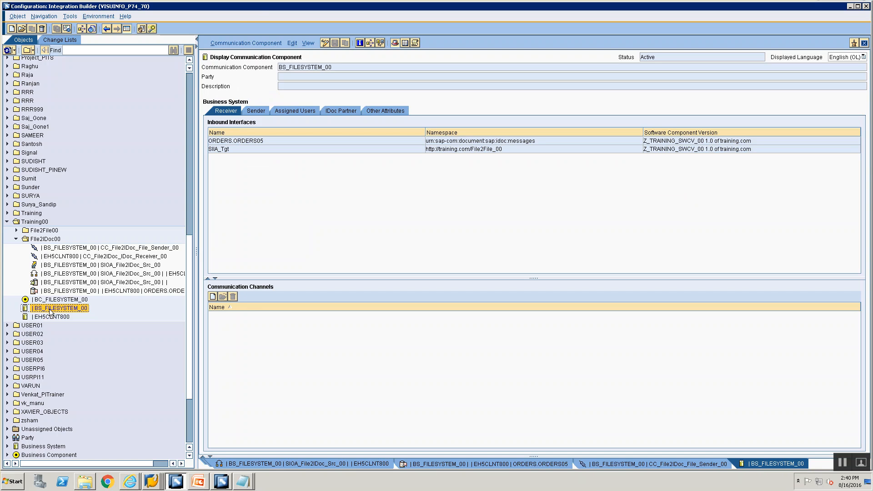
click(232, 43)
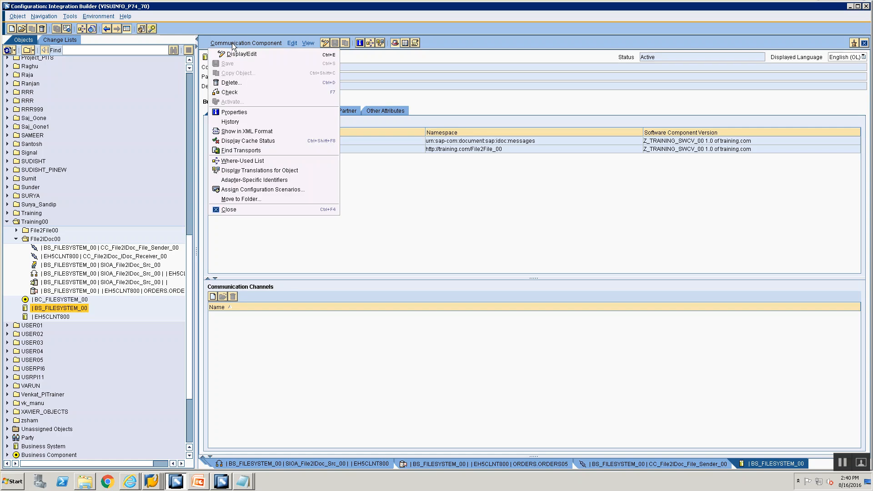
click(247, 179)
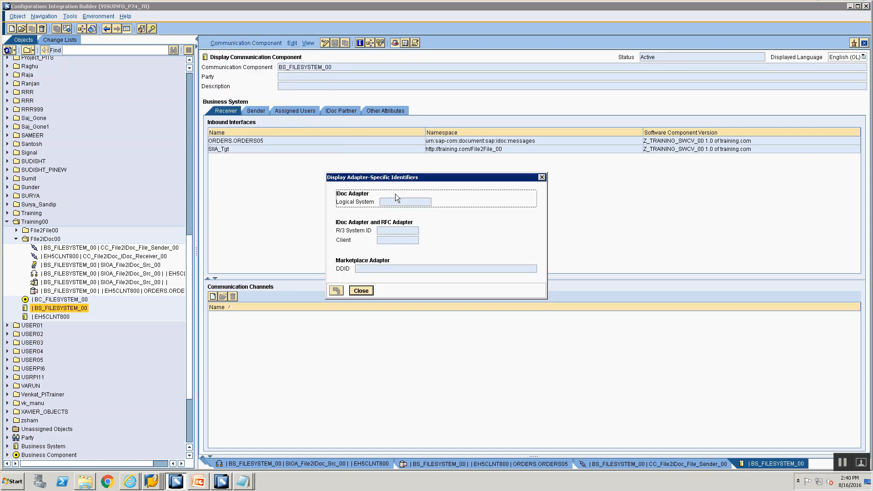
click(363, 289)
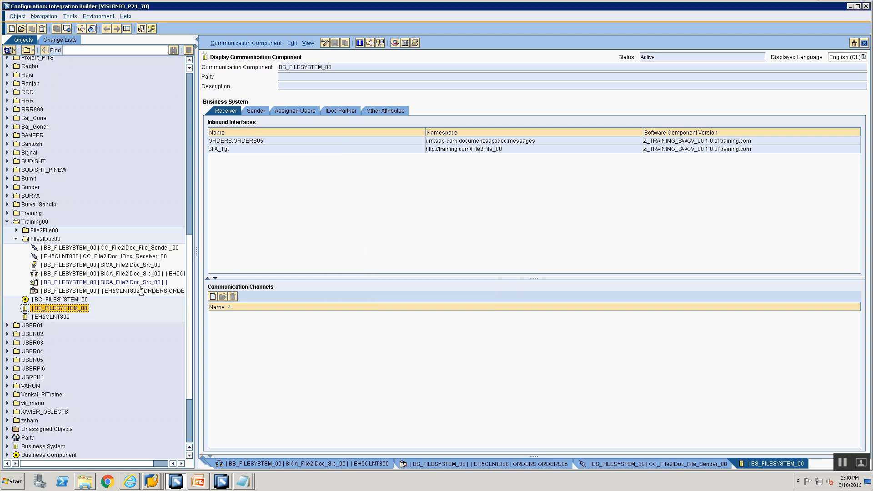
- Check the adapter-specific identifiers of communication component EH5CLNT800 for comparison
click(52, 317)
double_click(55, 320)
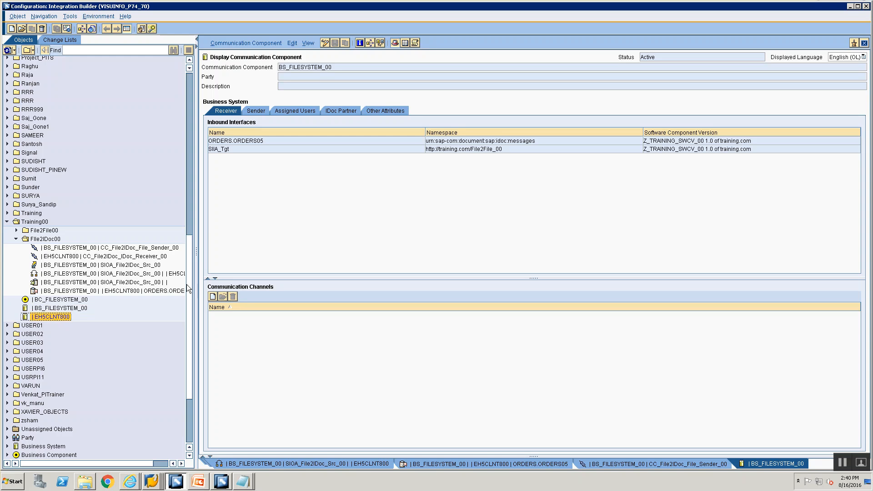
click(241, 43)
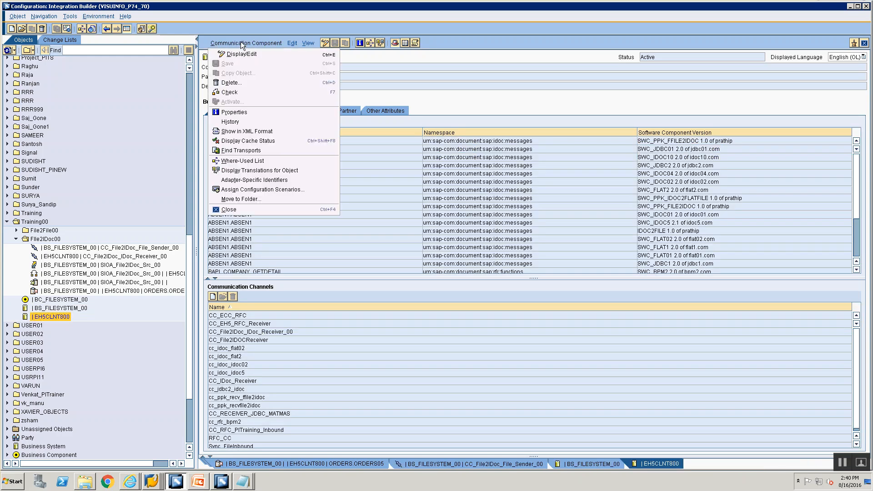
click(256, 179)
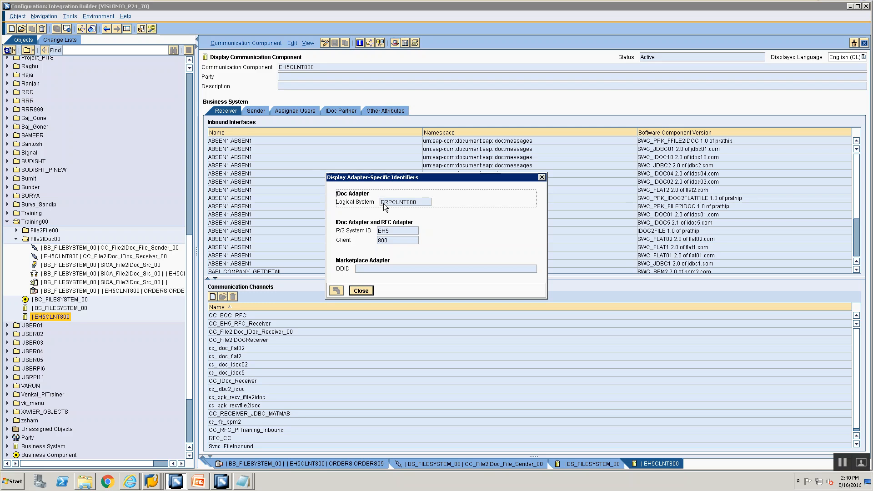
click(361, 290)
- Return to component BS_FILESYSTEM_00 and recheck the logical system entry in its adapter-specific identifiers
click(60, 307)
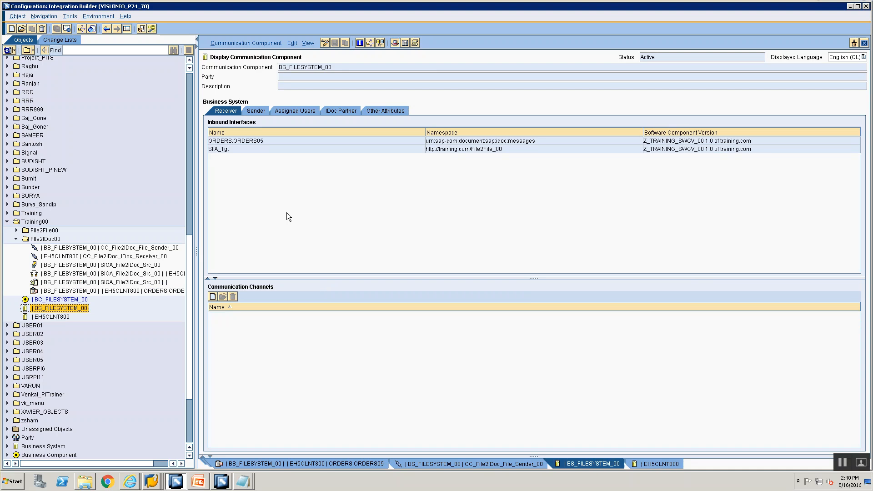
click(232, 42)
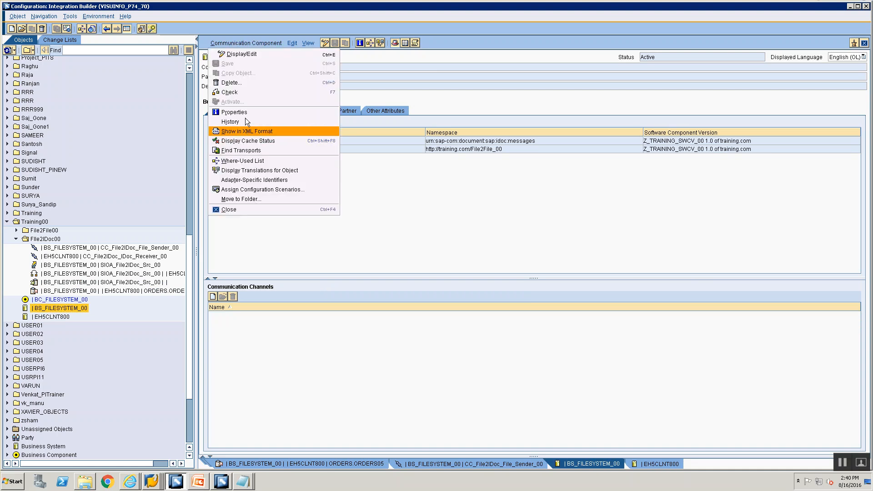
click(246, 179)
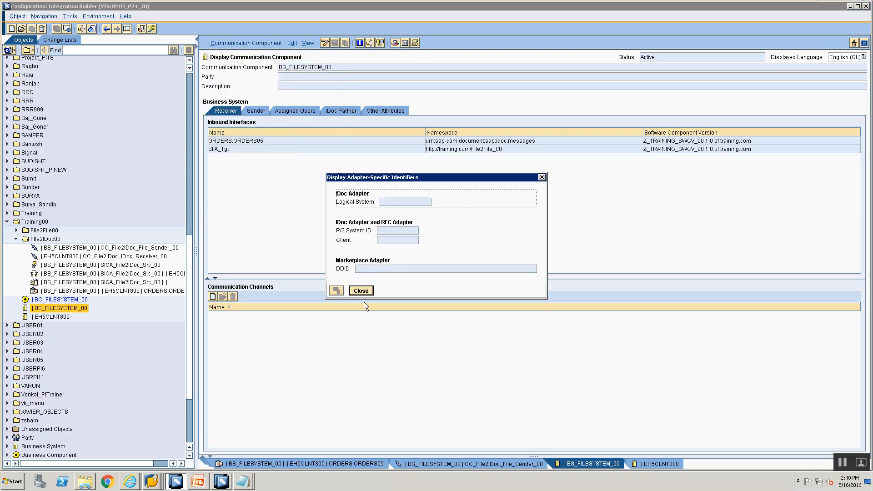
click(360, 290)
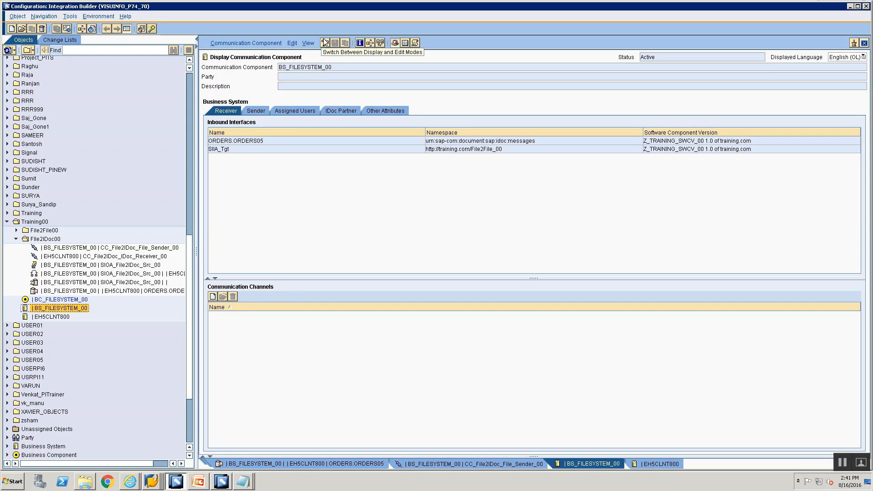
- Copy the component name, switch to the System Landscape Directory and filter its business systems by BS_FILESYSTEM_00
click(137, 478)
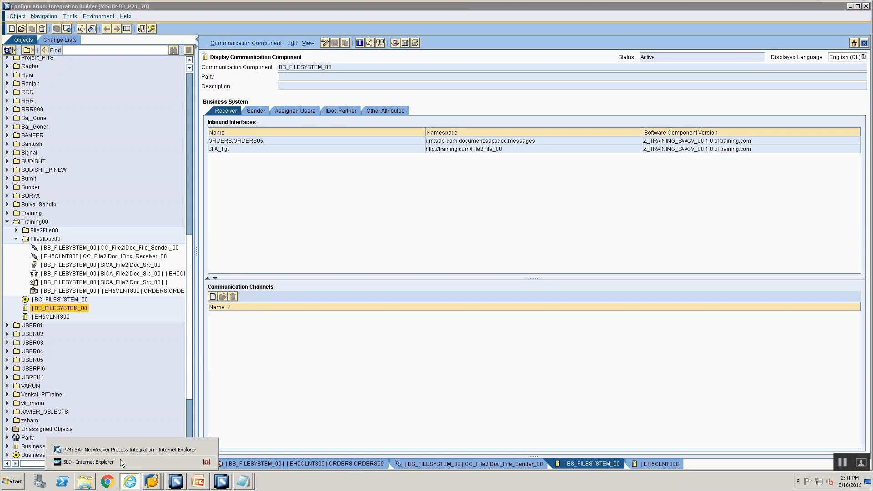
click(342, 64)
key(ctrl+c)
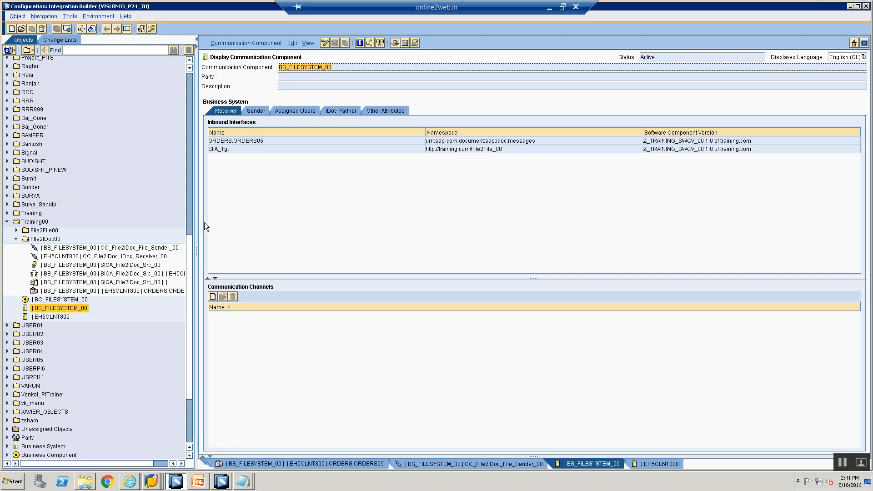
click(133, 473)
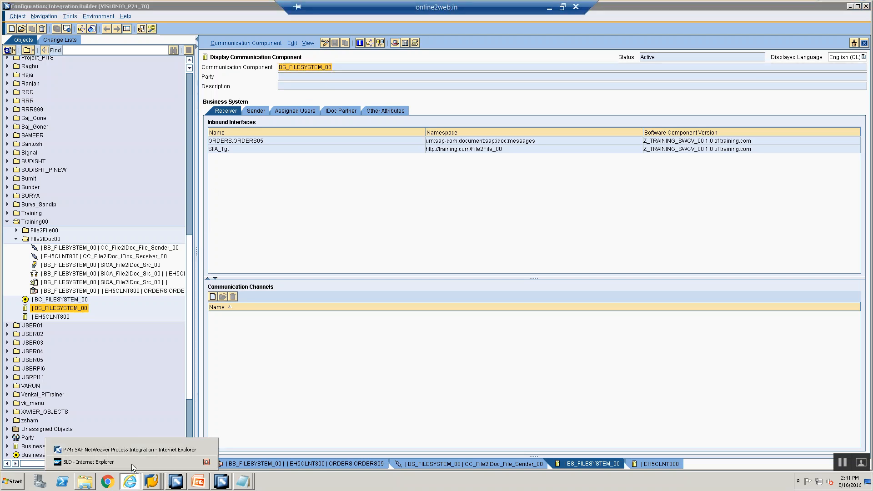
click(89, 462)
click(22, 73)
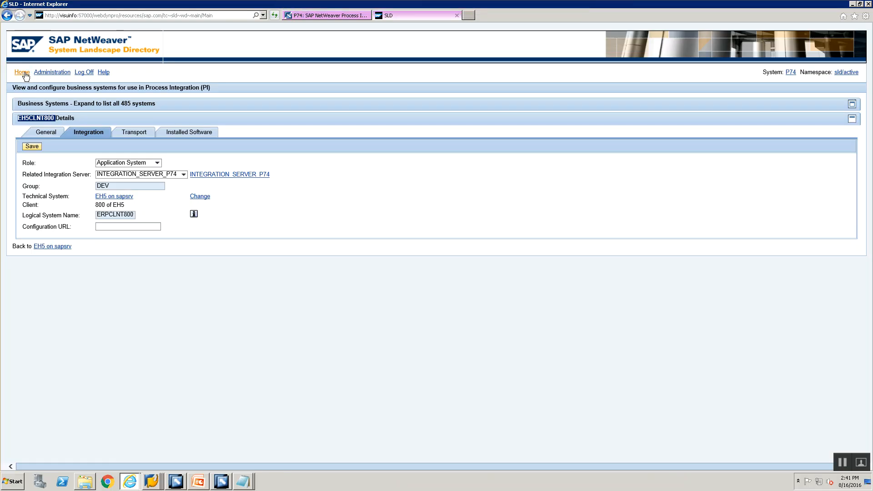
click(91, 184)
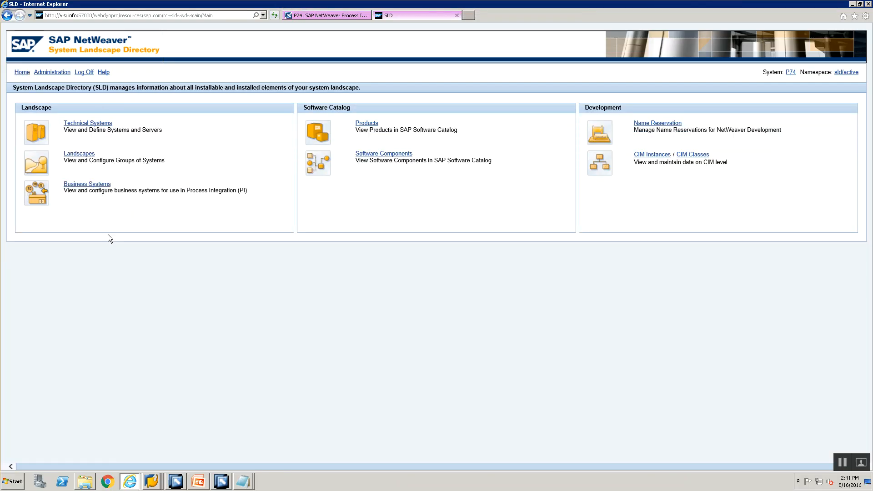
key(ctrl+v)
click(187, 118)
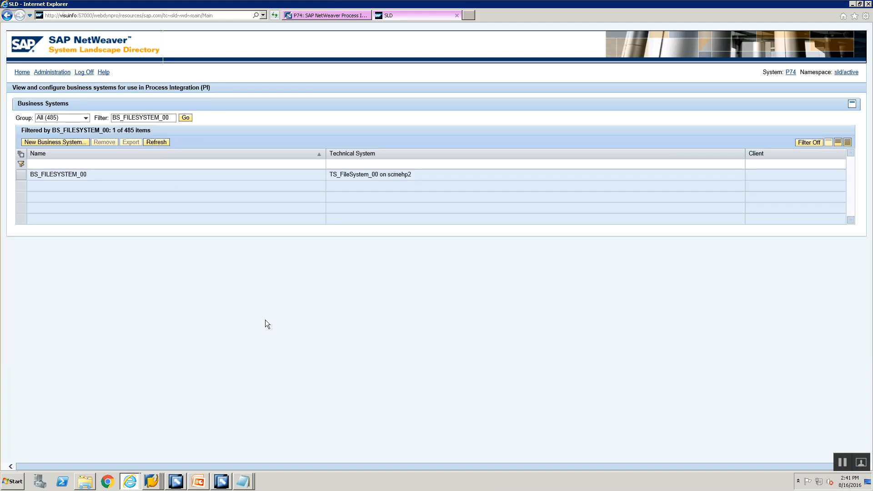
- Open the integration details of business system BS_FILESYSTEM_00, check its logical system name and save the business system
click(21, 175)
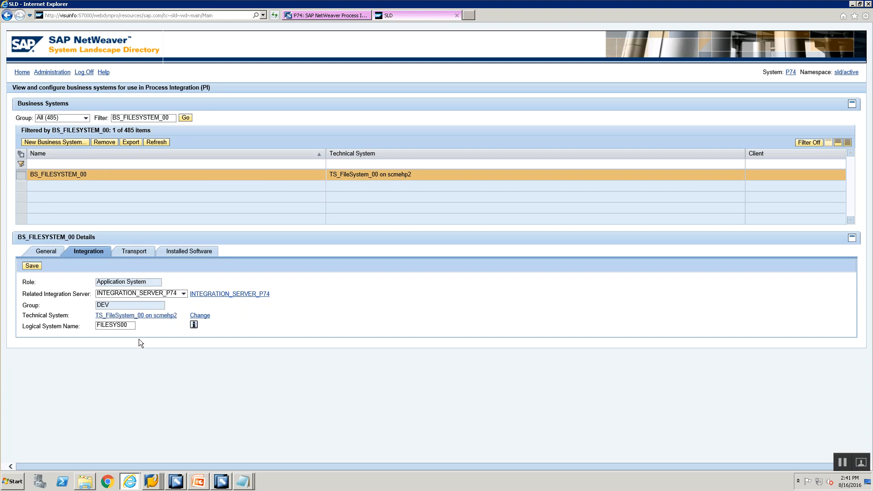
click(131, 326)
key(alt+Tab)
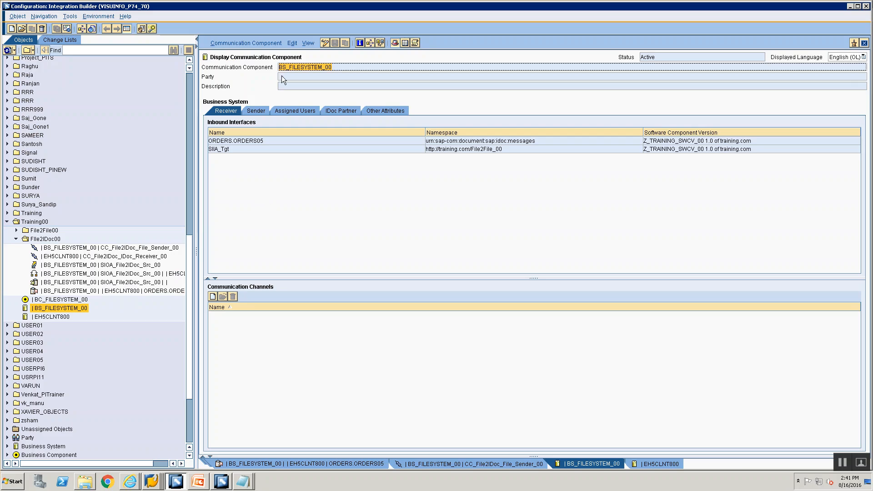
key(alt+Tab)
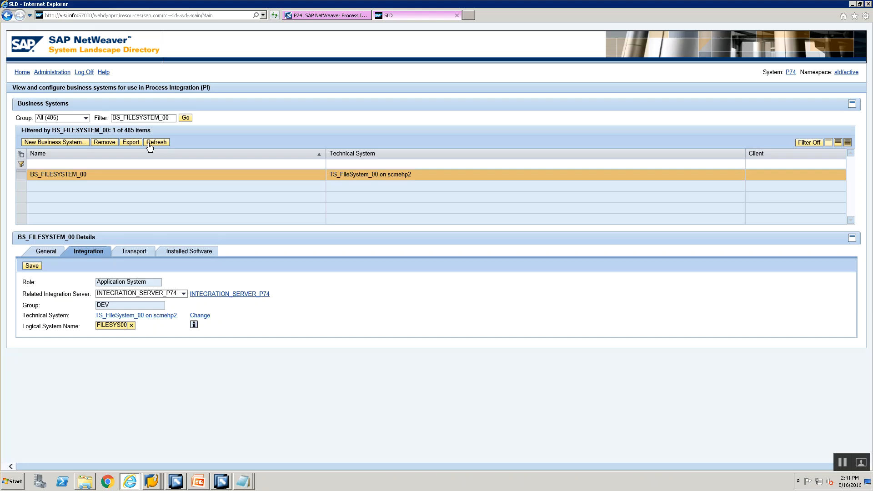
click(38, 265)
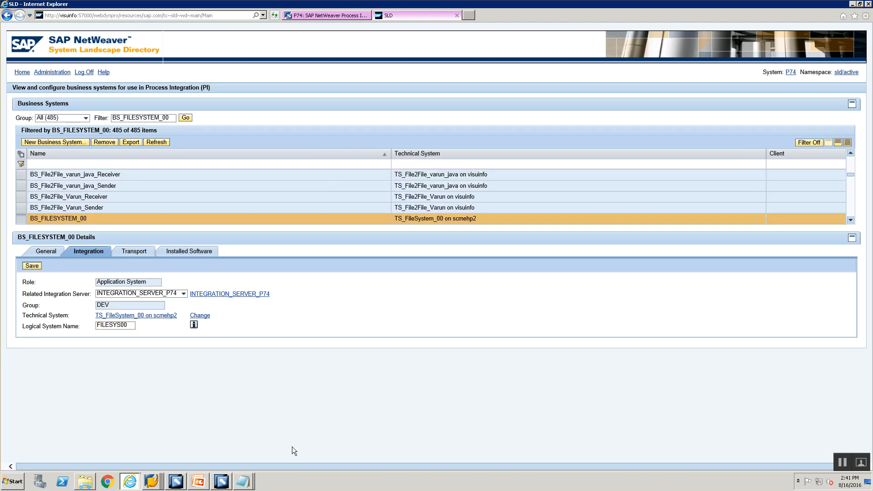
- Return to the Integration Builder and put communication component BS_FILESYSTEM_00 into edit mode
click(119, 326)
key(alt+Tab)
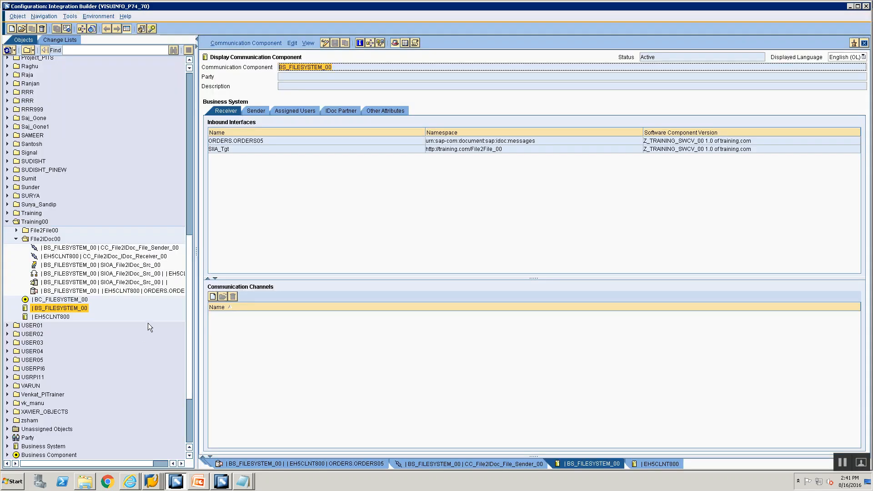
click(257, 42)
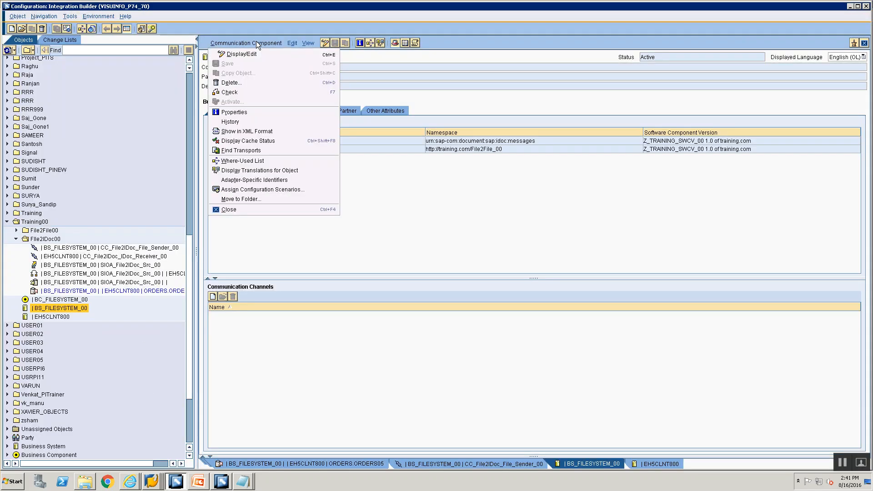
click(465, 195)
click(325, 43)
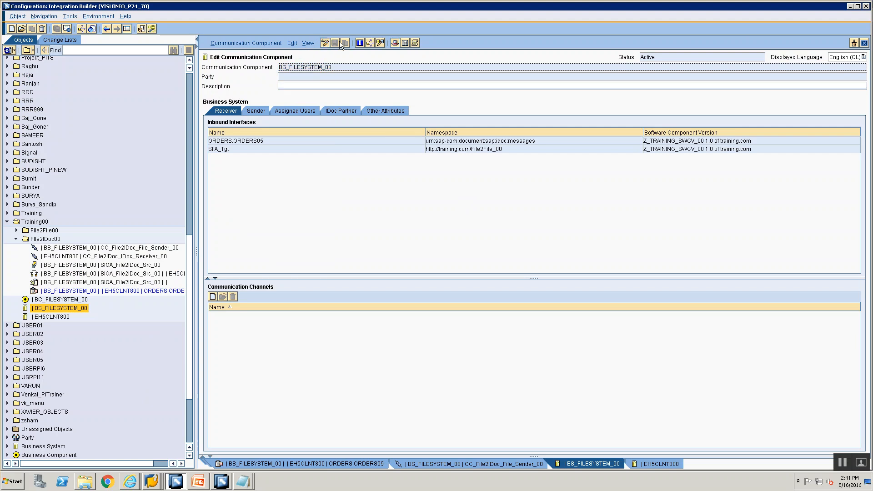
click(241, 43)
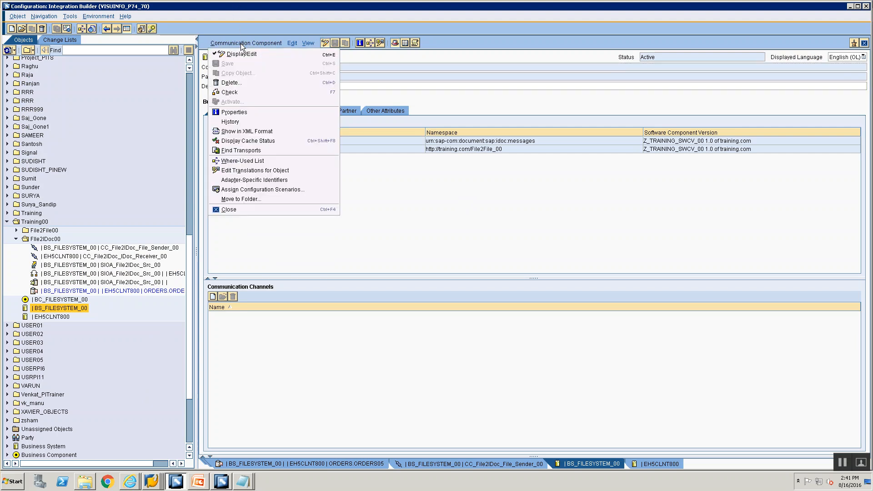
click(409, 192)
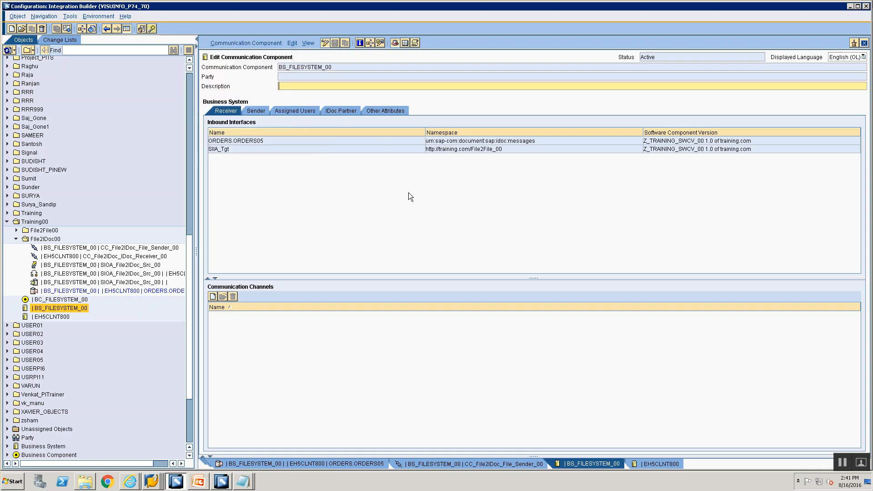
- Clear the SLD data cache of the Integration Builder and dismiss the notice
click(101, 16)
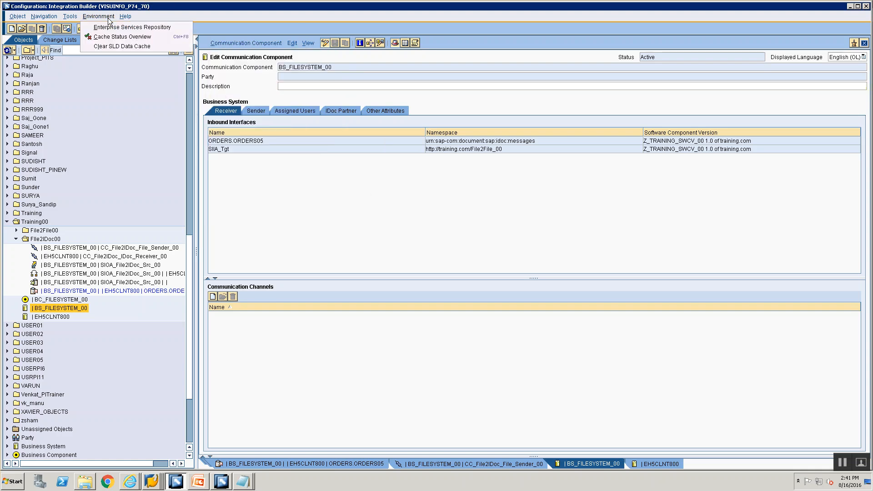
click(116, 46)
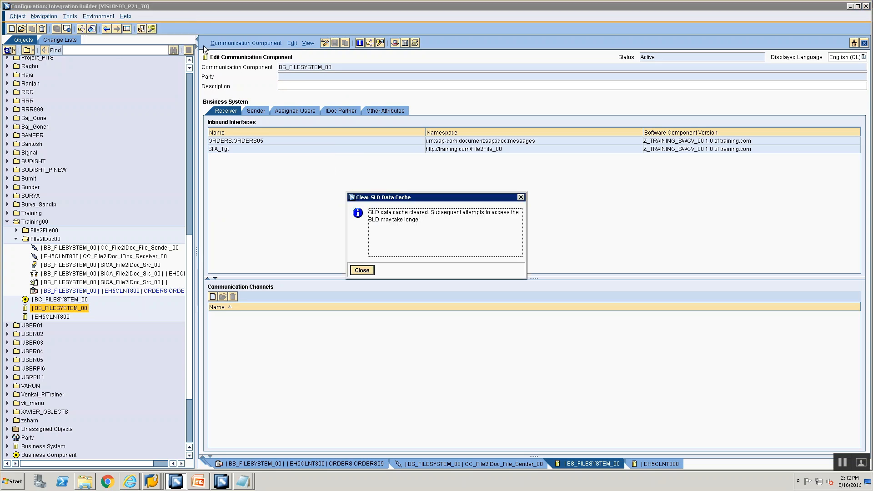
click(372, 269)
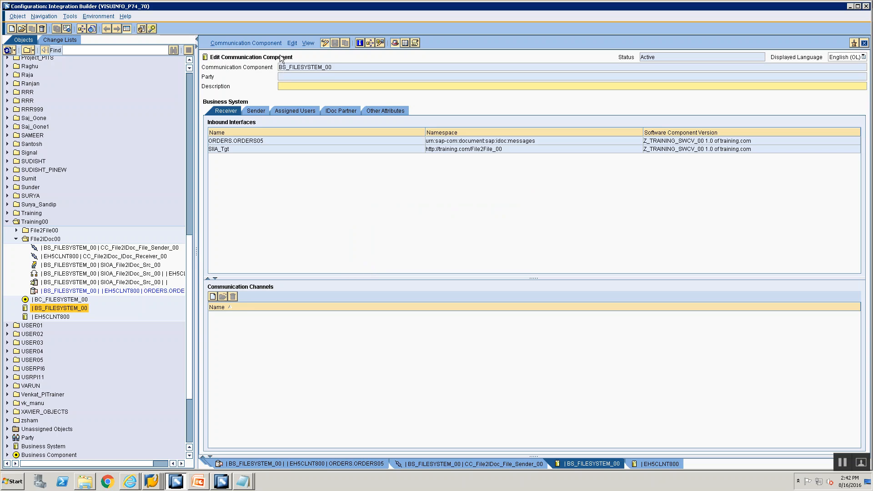
- Update the adapter-specific identifiers of BS_FILESYSTEM_00 from the SLD to logical system FILESYS00 and apply them
click(270, 41)
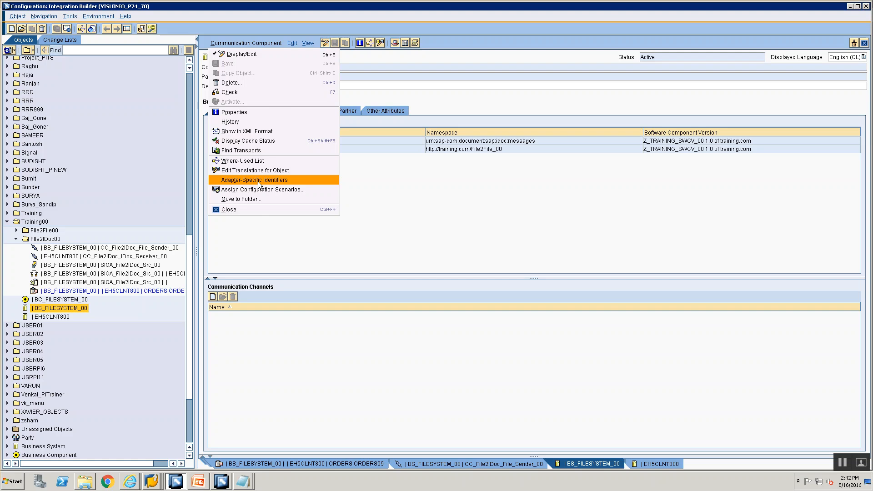
click(258, 180)
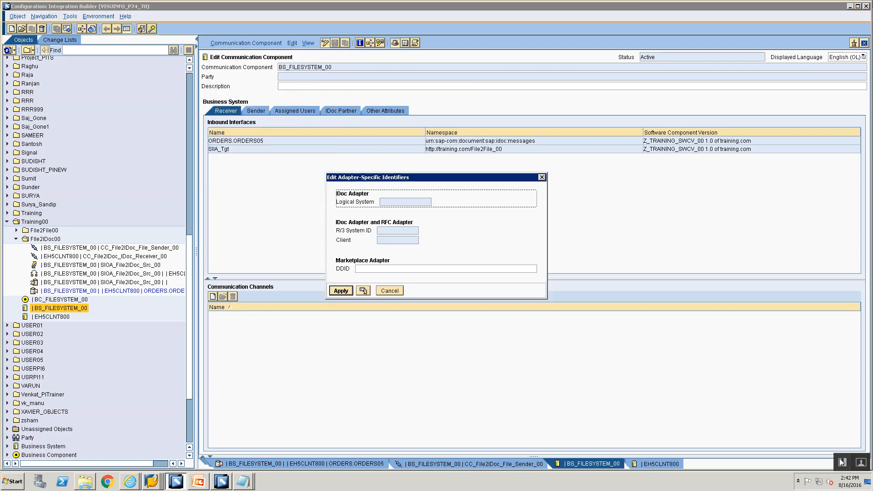
click(363, 291)
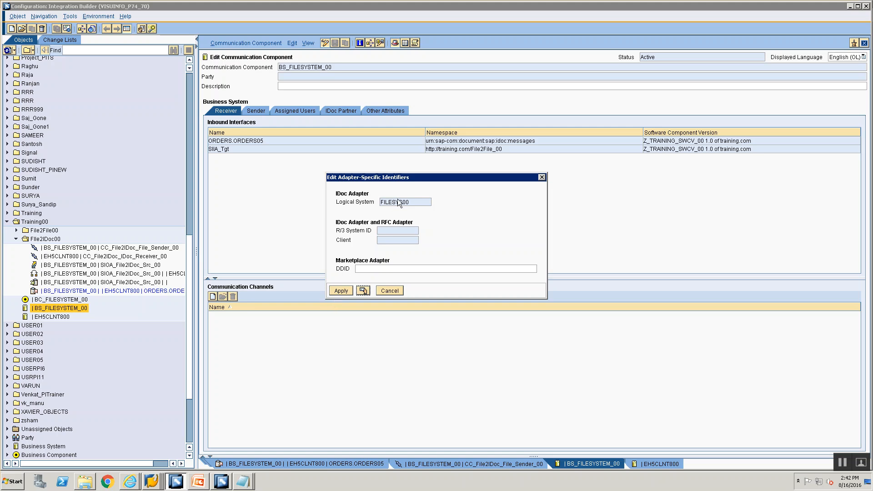
click(340, 290)
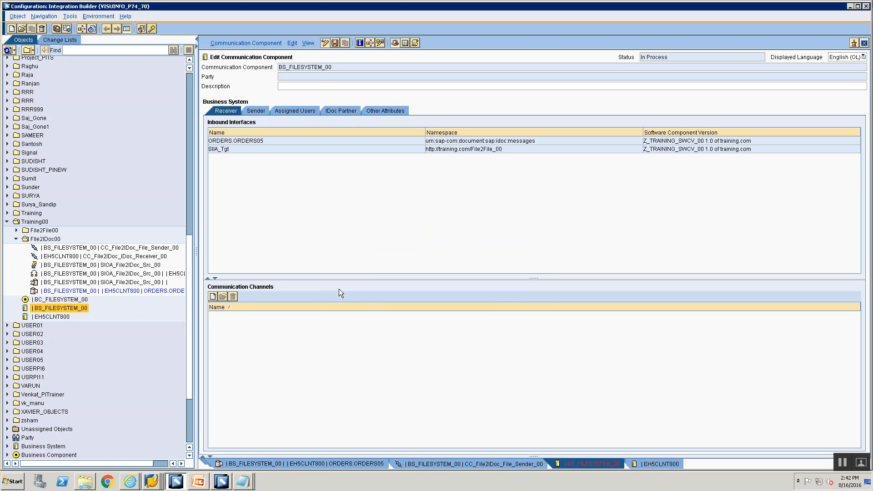
- Save communication component BS_FILESYSTEM_00, and check the logical system name of its business system in the SLD
click(337, 43)
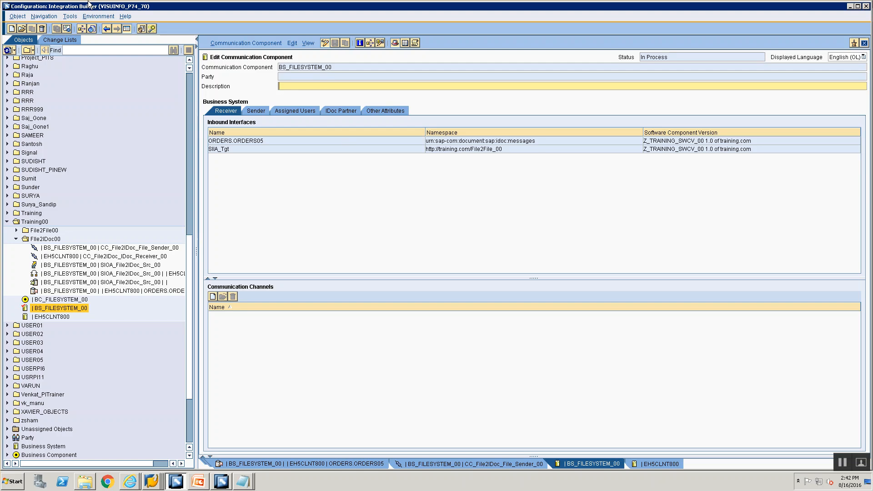
click(95, 16)
click(258, 87)
mouse_move(132, 479)
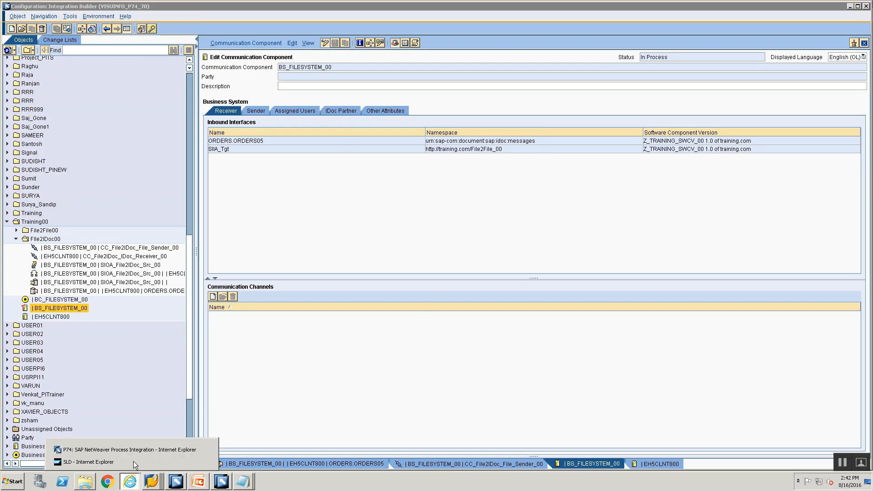
click(133, 460)
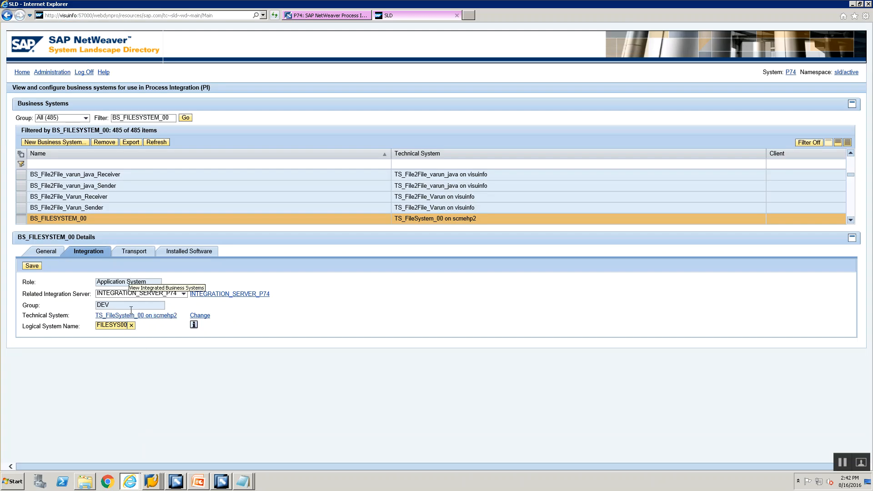
- Return to the Integration Builder, clear its SLD data cache again and dismiss the notice
click(220, 482)
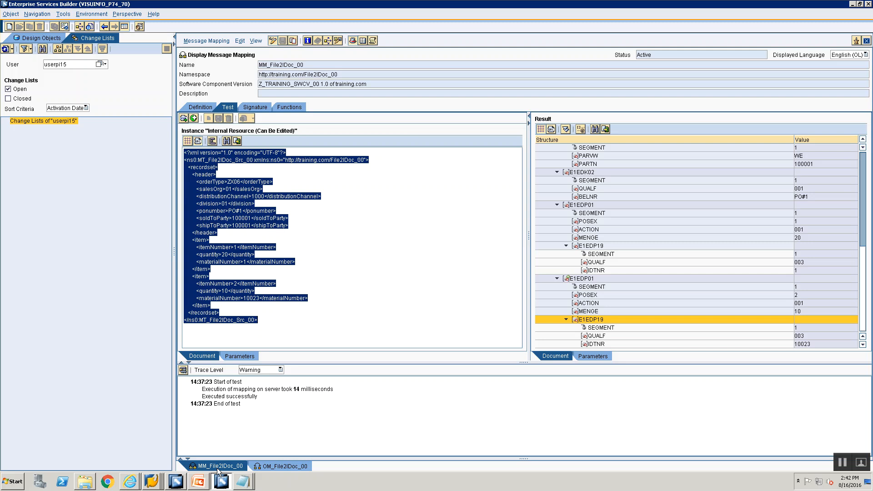
click(176, 482)
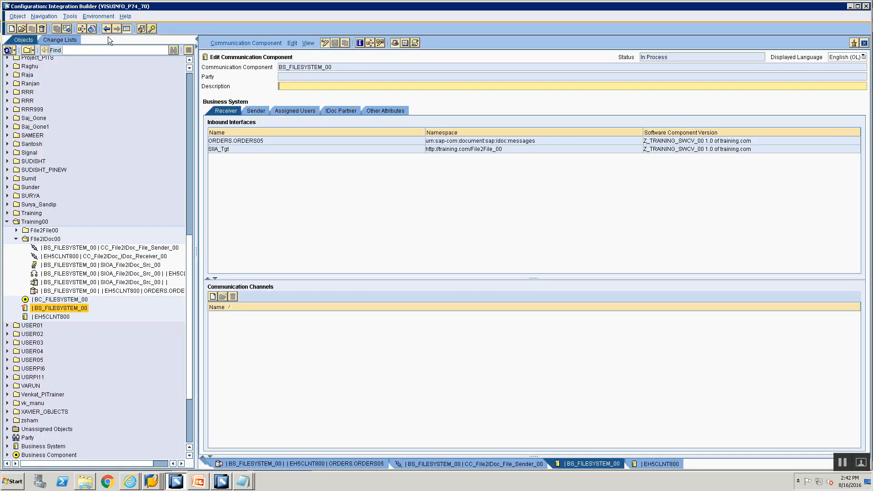
click(94, 18)
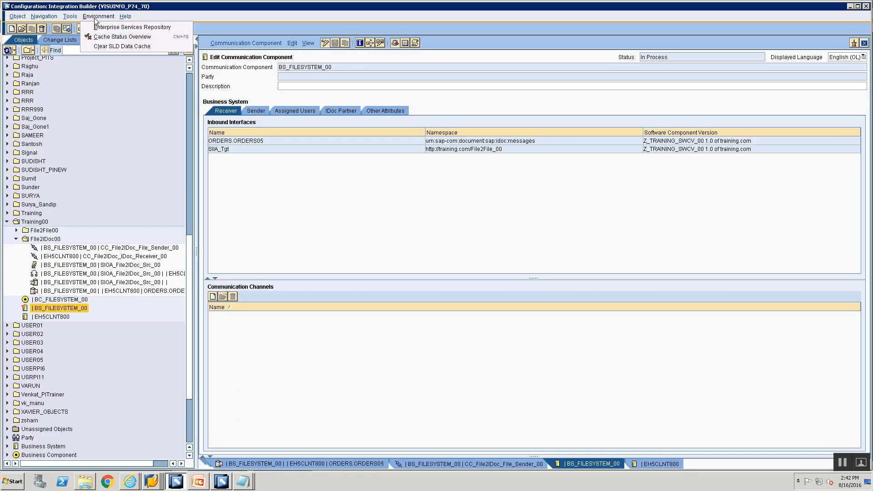
click(106, 46)
click(369, 270)
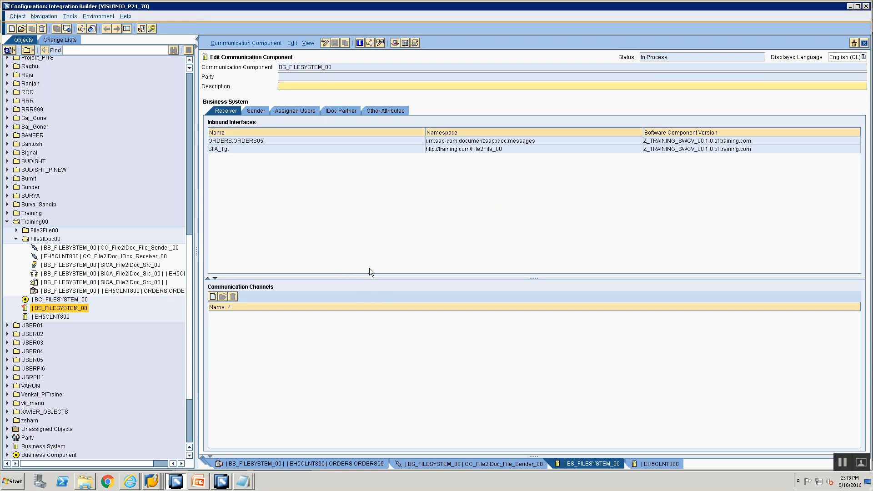
- Switch BS_FILESYSTEM_00 to display mode and check the logical system in its adapter-specific identifiers
click(326, 44)
click(326, 45)
click(325, 44)
click(245, 43)
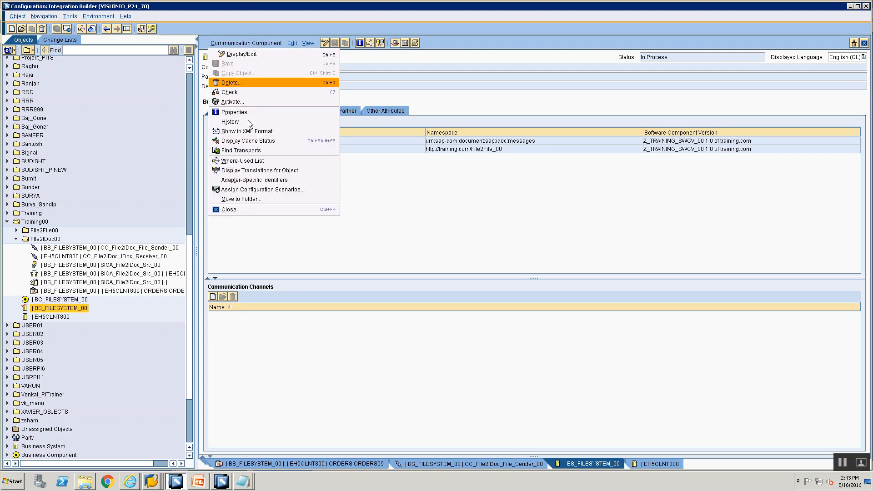
click(263, 180)
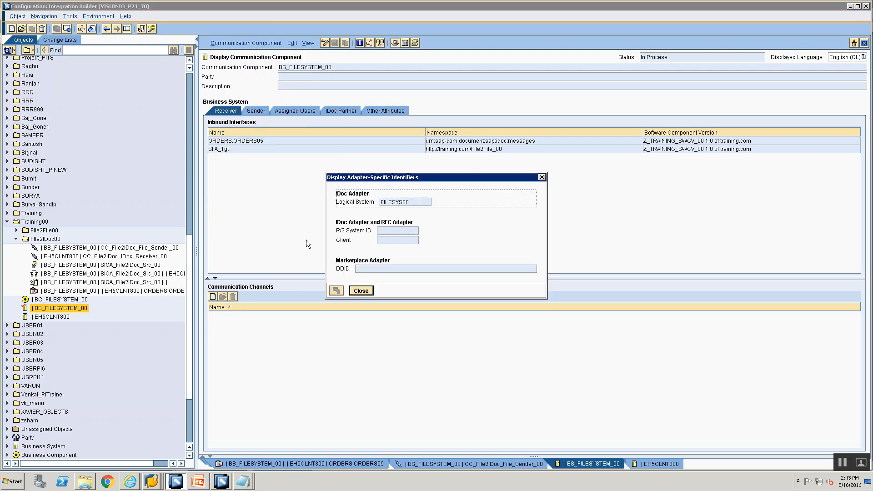
click(353, 292)
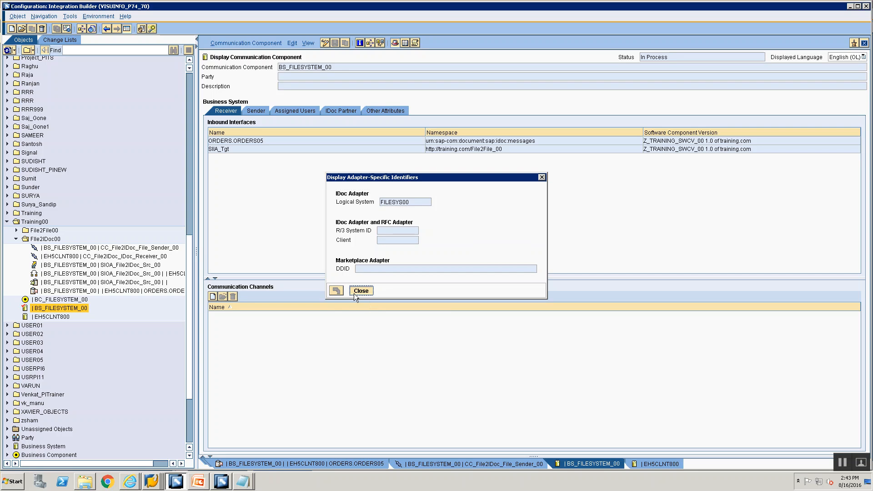
- Put BS_FILESYSTEM_00 into edit mode, compare its adapter-specific identifiers with the System Landscape Directory and apply them
click(323, 44)
click(254, 42)
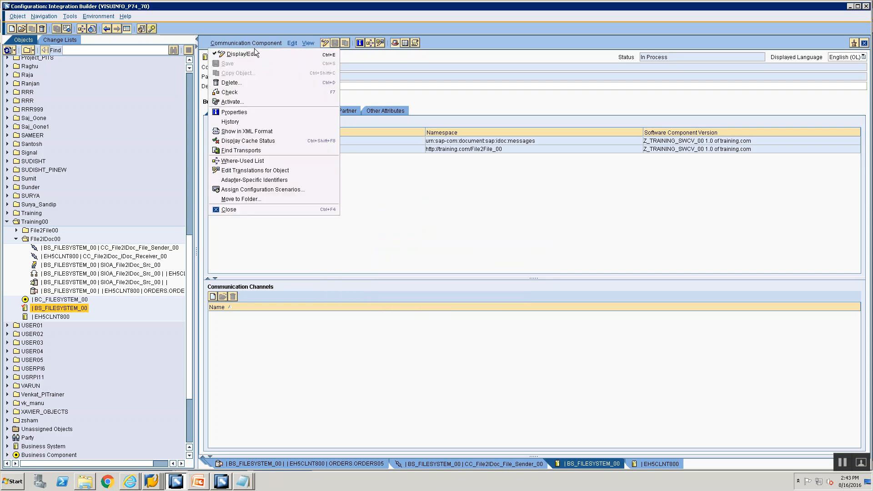
click(286, 179)
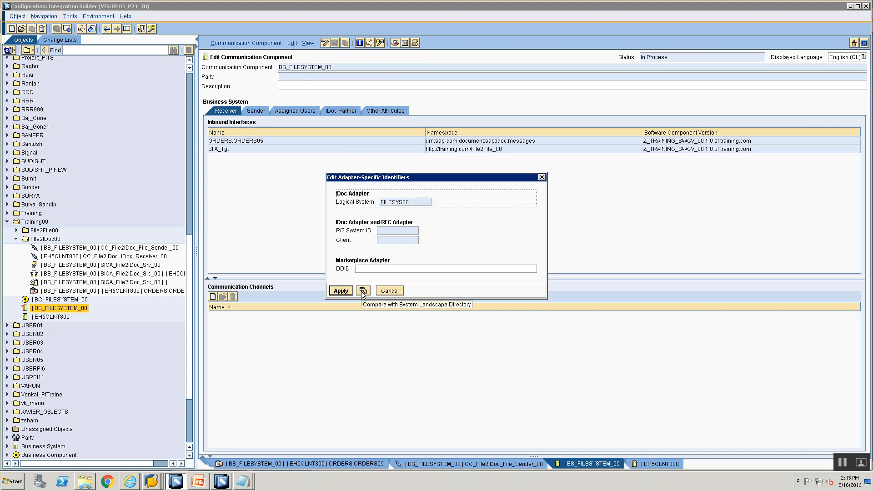
click(362, 293)
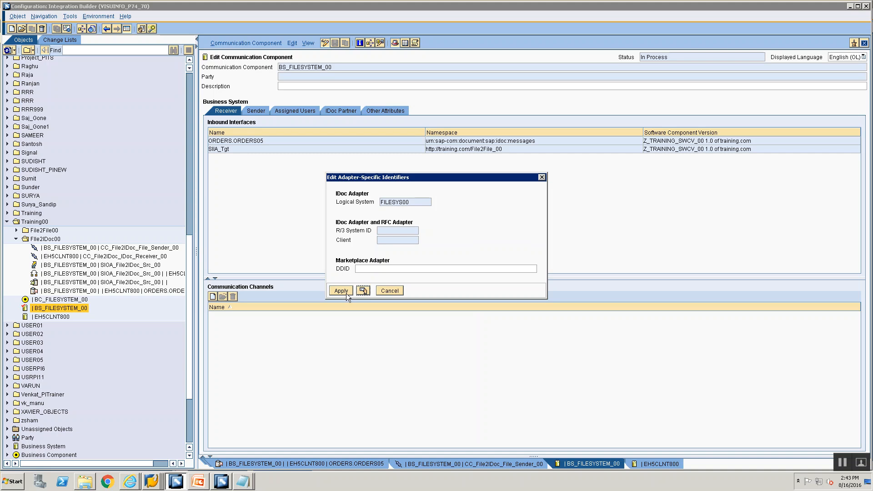
click(341, 291)
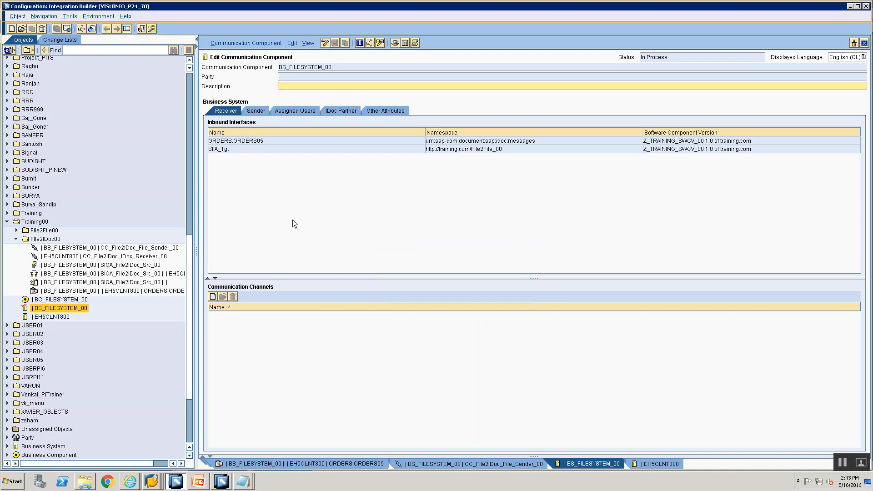
- Activate the open standard change list containing the BS_FILESYSTEM_00 changes and close the activation result
click(59, 40)
right_click(52, 132)
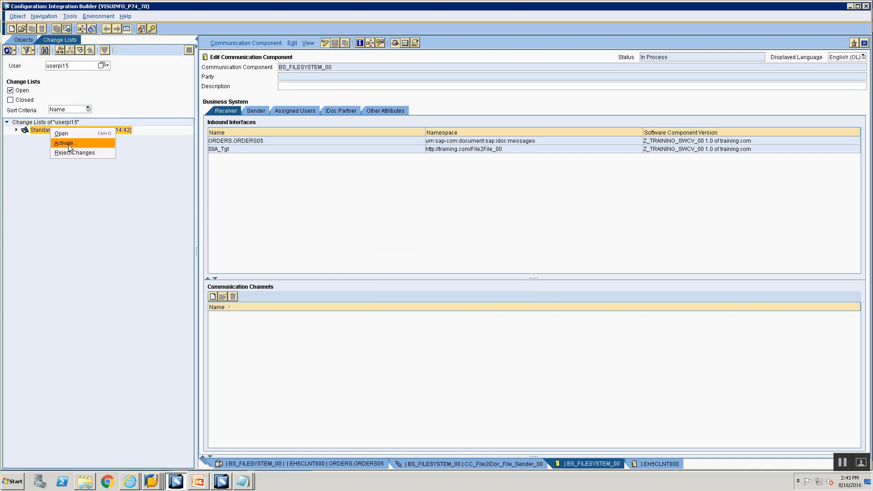
click(68, 145)
click(337, 330)
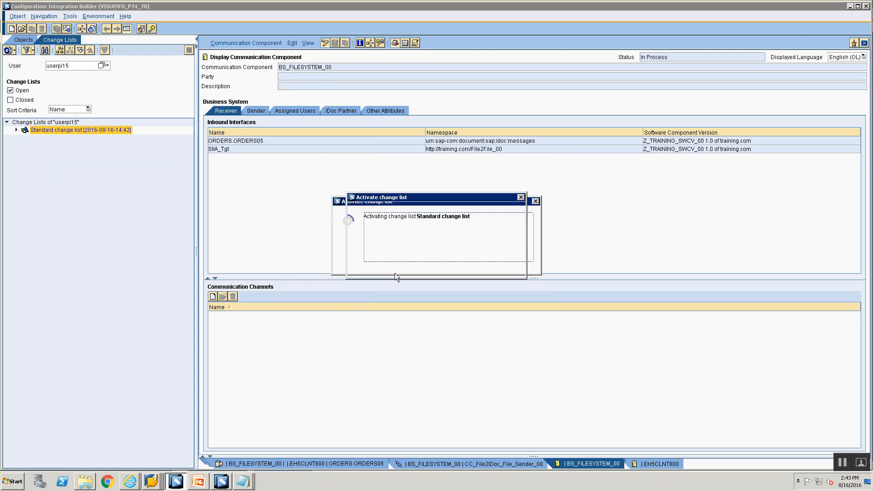
click(355, 270)
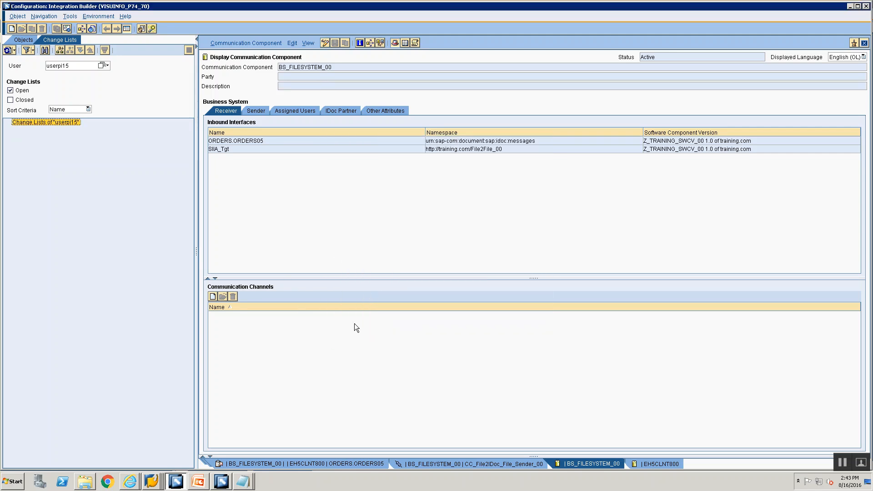
- Switch to the SAP GUI message monitor, return to the XML message list and restart the failed message with its trace level retained
click(150, 481)
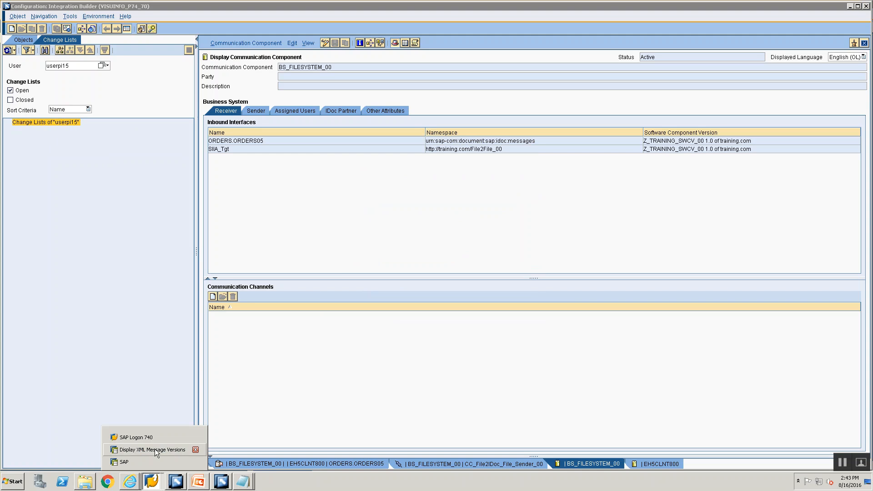
click(196, 449)
click(121, 24)
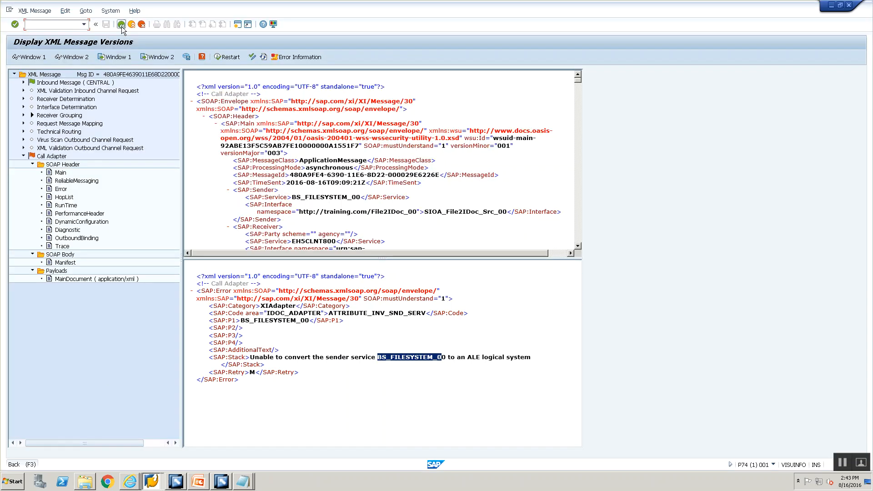
click(20, 152)
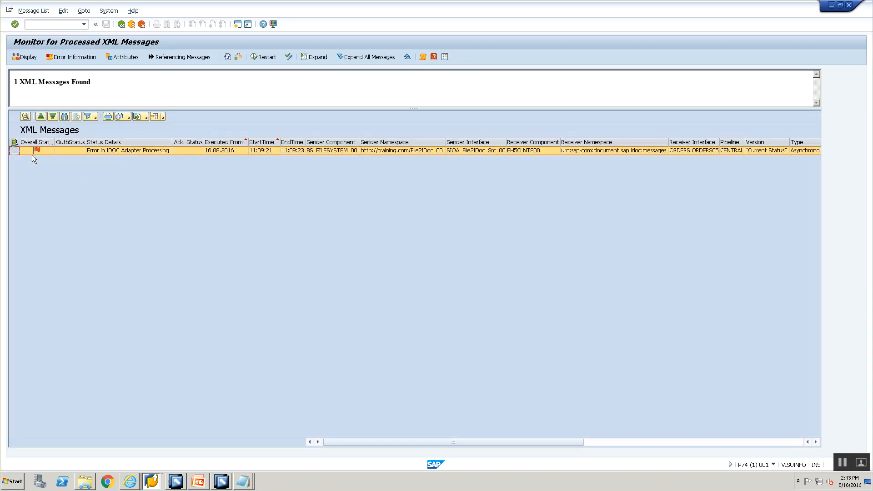
click(258, 59)
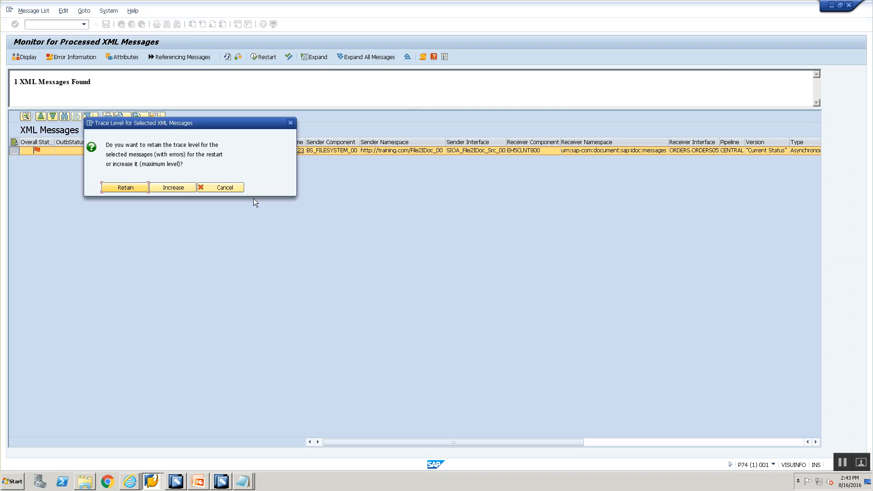
click(133, 187)
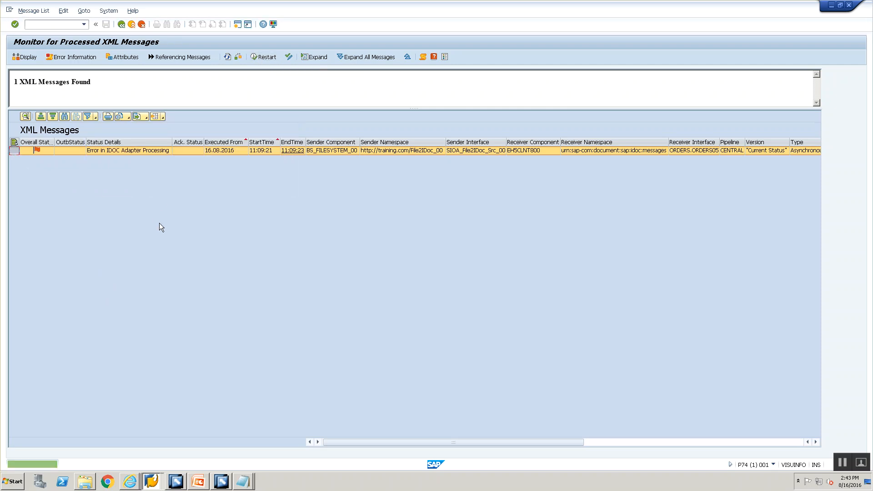
- Refresh the XML message list to check the restarted message's status
click(228, 56)
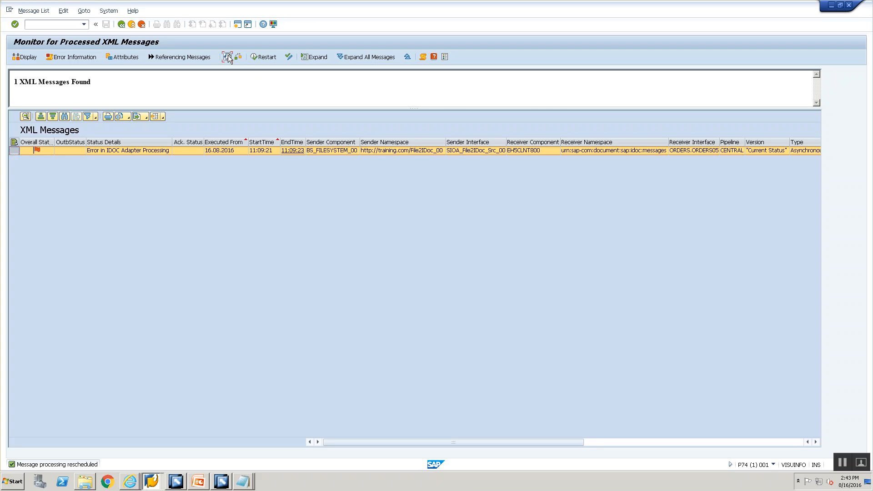
click(227, 56)
click(227, 57)
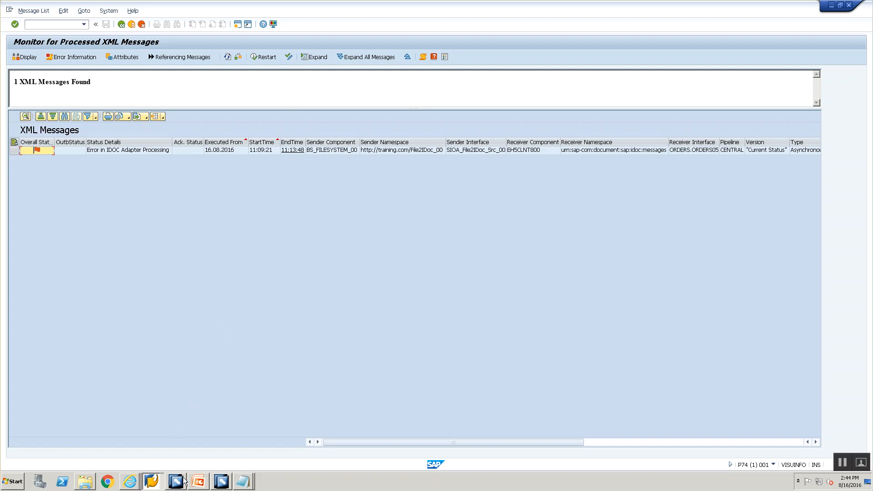
- Switch to the EH5 session and upload File2IDoc.xml again to \\VISUINFO\sapmnt\trans\training\File2IDoc.xml
mouse_move(152, 482)
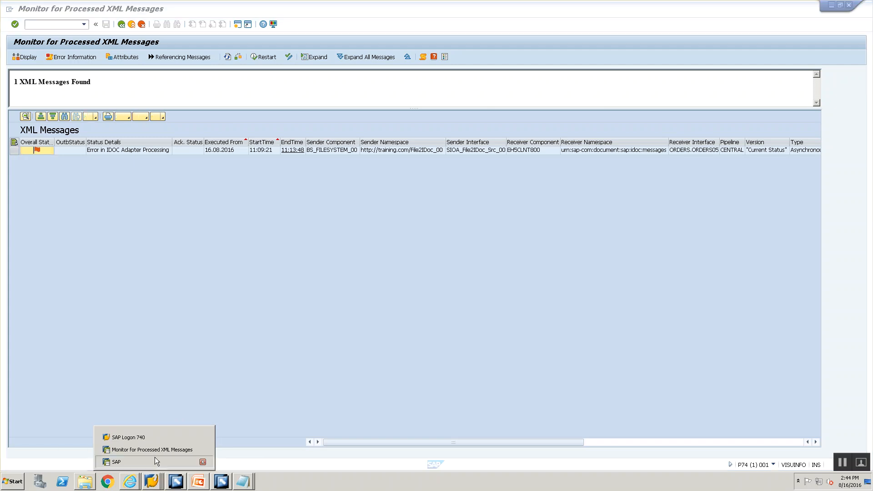
click(155, 458)
click(222, 174)
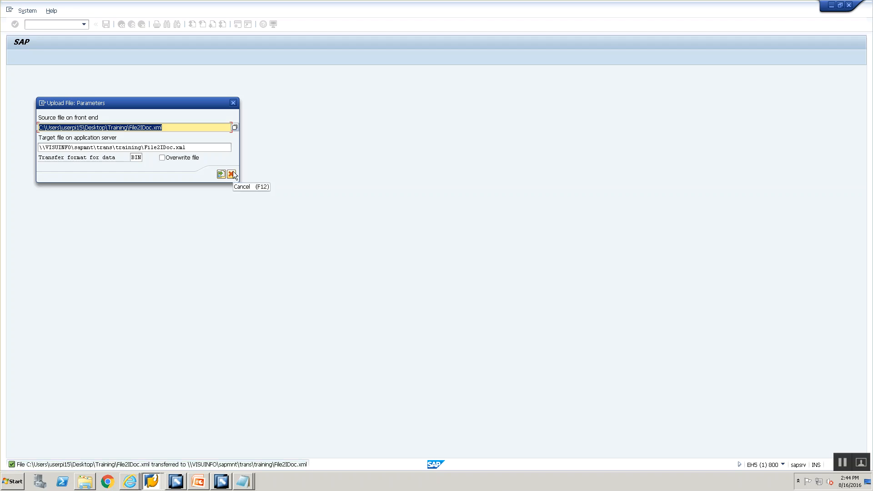
- Return to the Monitor for Processed XML Messages and refresh the list to look for the newly uploaded file's message
key(alt+Tab)
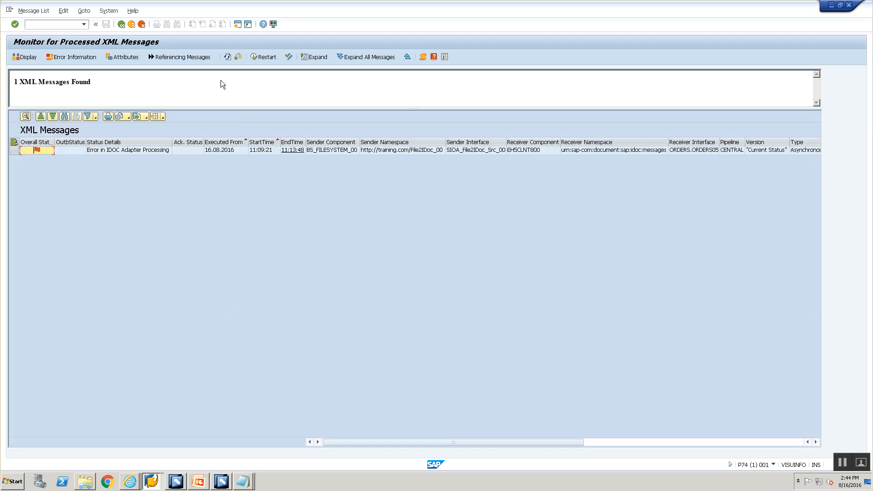
click(143, 481)
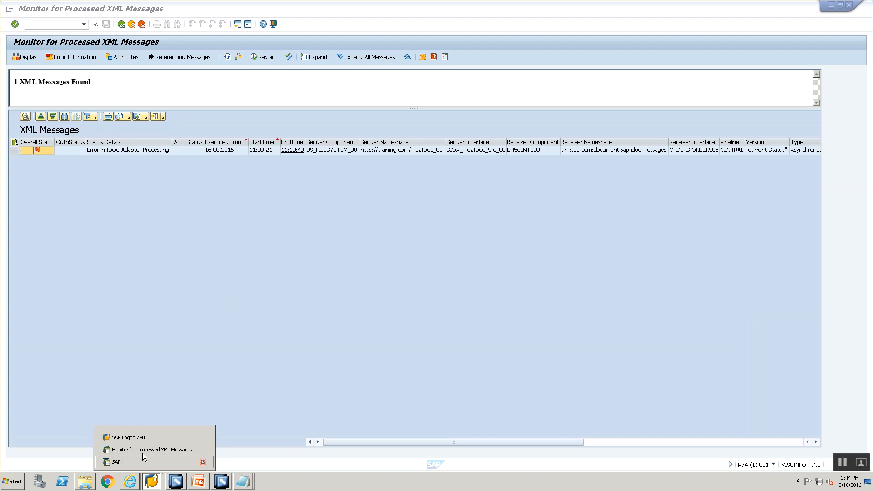
click(146, 438)
click(40, 28)
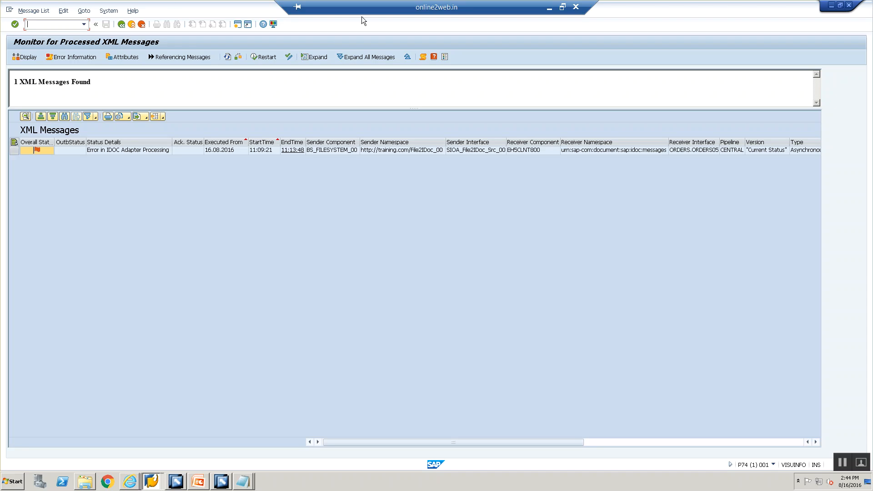
click(228, 58)
- Open the SAP Directories in a new session, inspect the training\file2file folder under DIR_TRANS and go back to the directory list
click(27, 25)
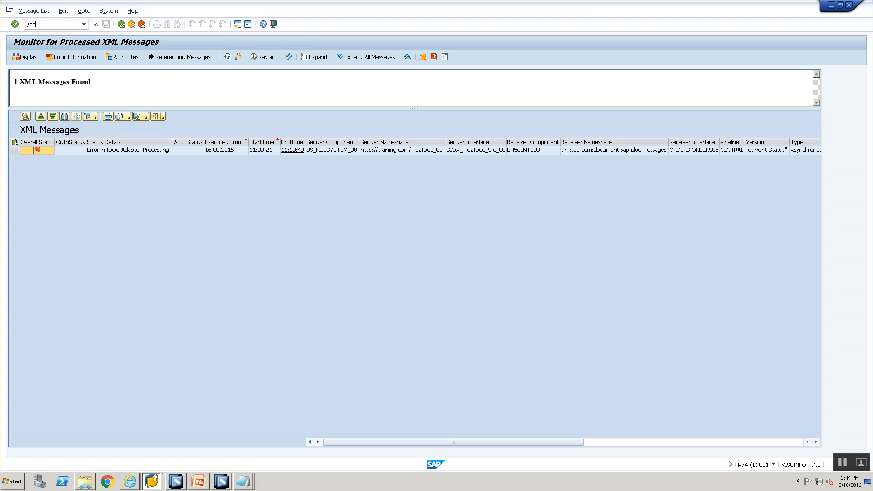
key(Return)
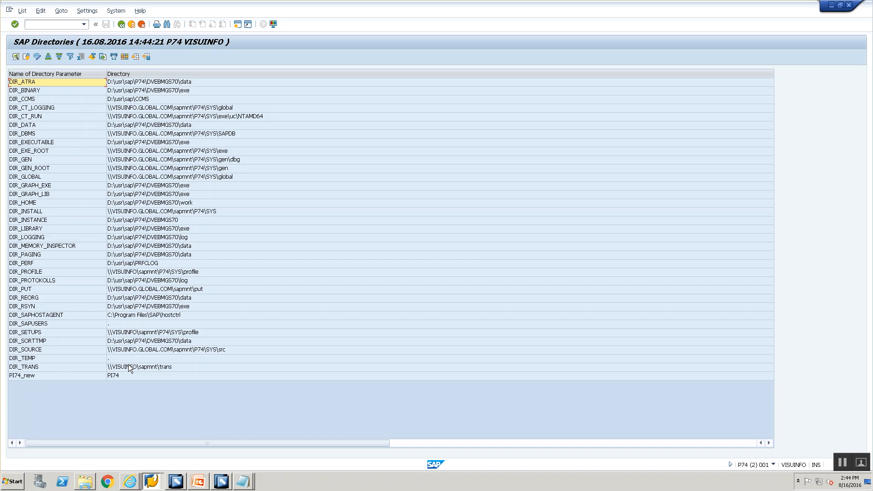
double_click(130, 369)
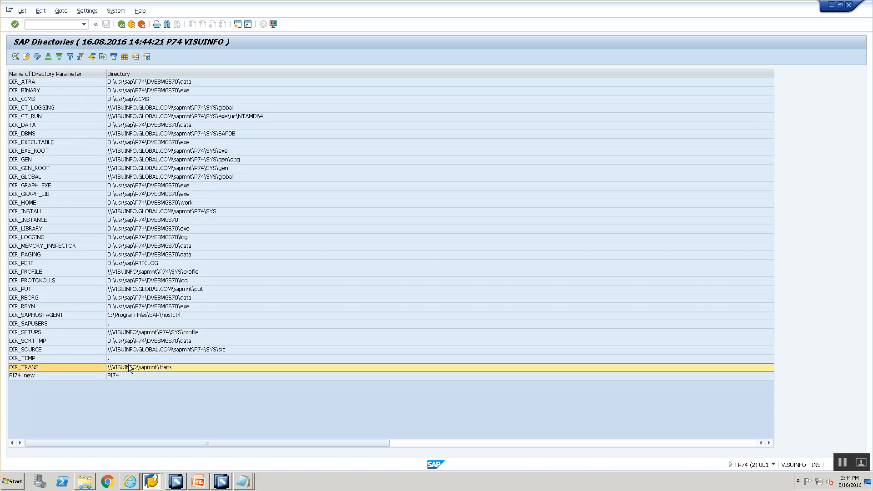
double_click(212, 220)
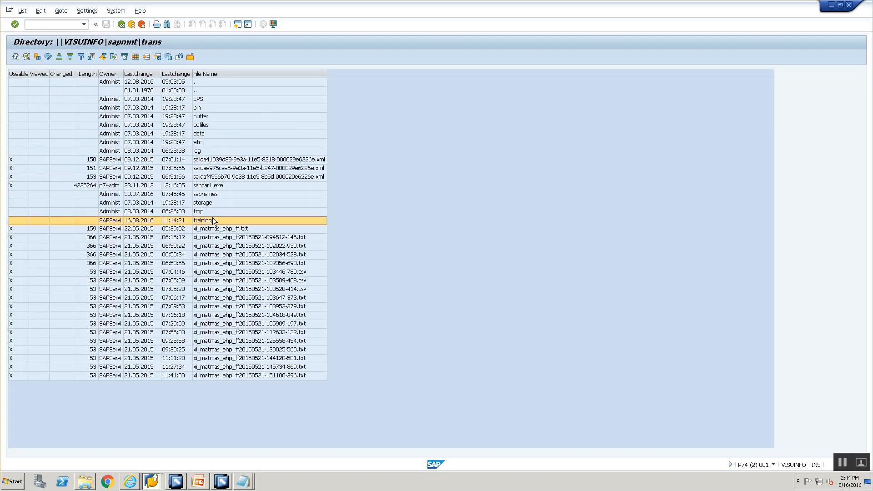
double_click(231, 101)
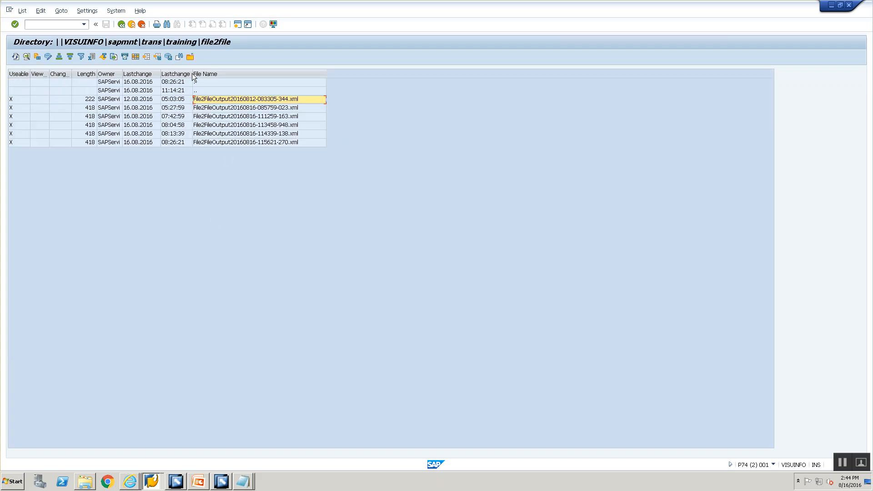
click(120, 24)
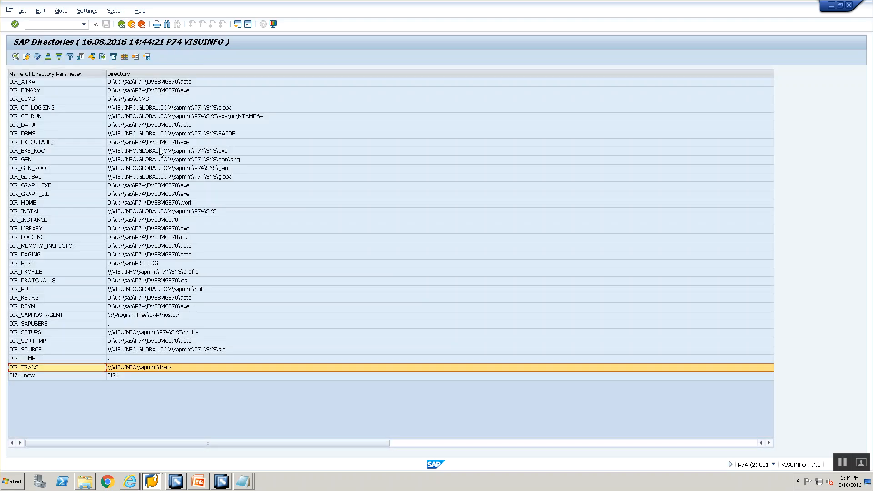
- Leave the SAP Directories, refresh the processed XML message list and open the BS_FILESYSTEM_00 message started at 11:14:21 to read its error
key(F3)
click(226, 57)
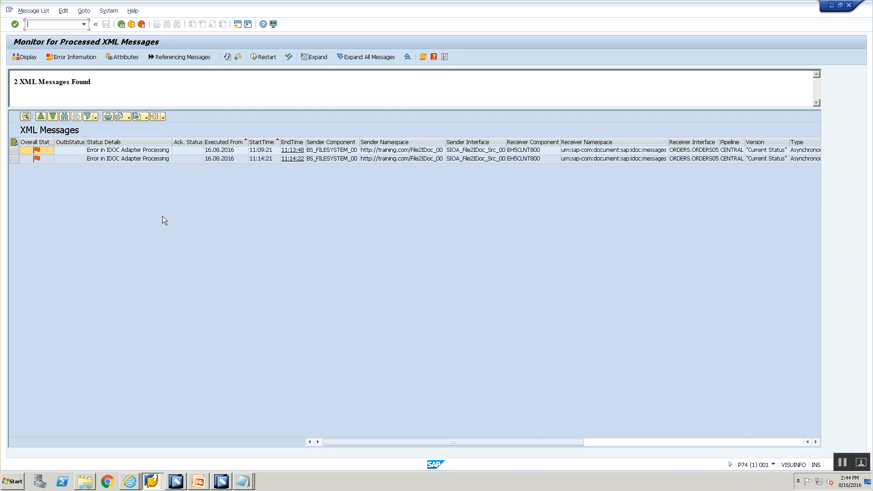
click(331, 152)
double_click(331, 157)
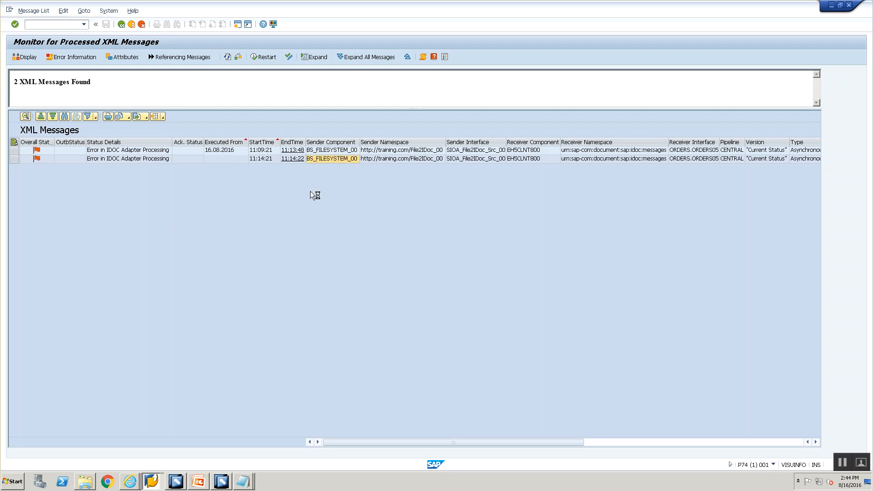
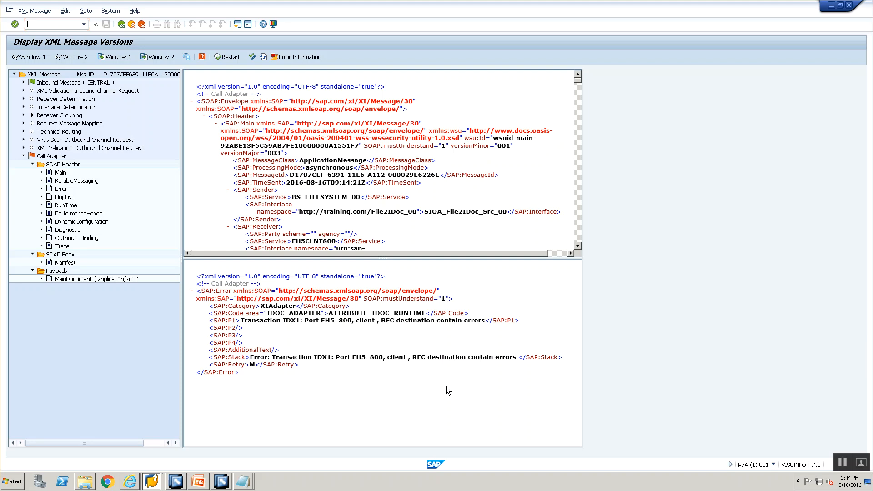
- Switch to the second P74 session, open IDoc adapter port maintenance with transaction IDX1 and display port EH5_800
key(alt+Tab)
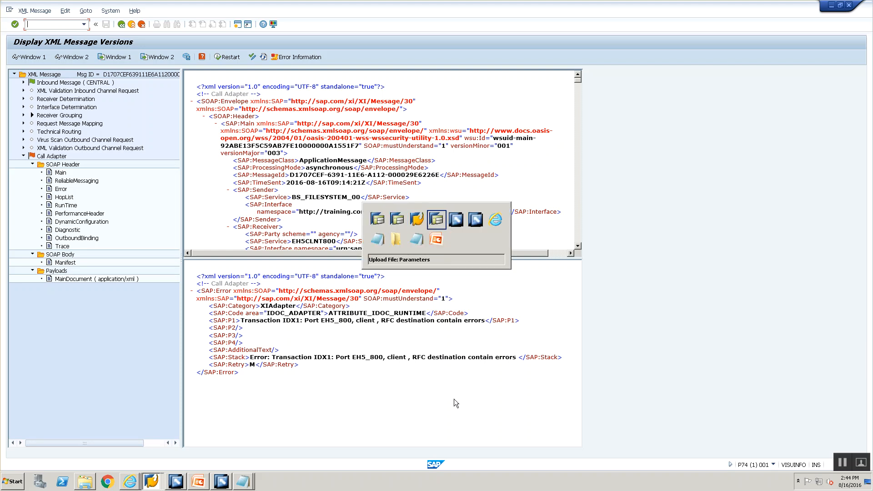
key(alt+Tab)
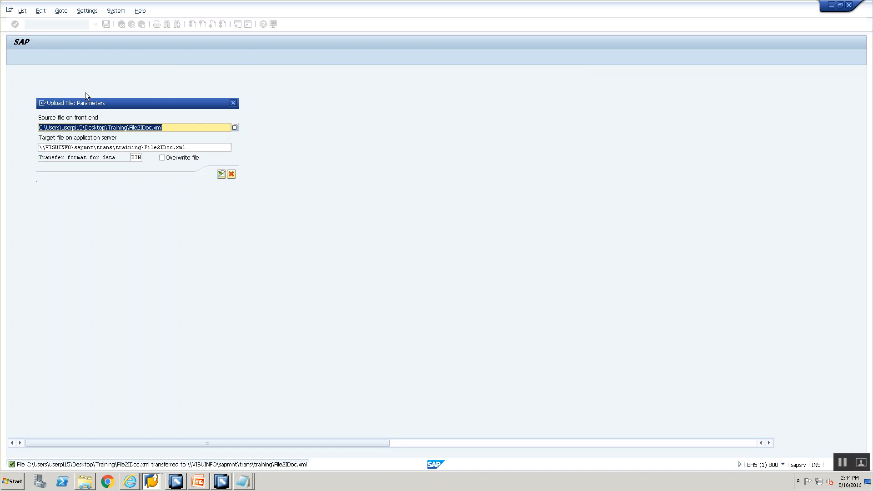
text(/nidx1)
key(Return)
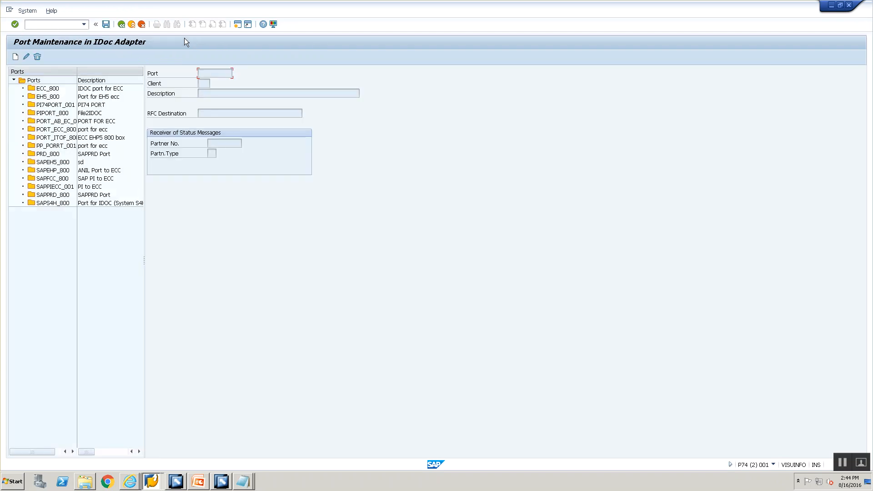
double_click(48, 96)
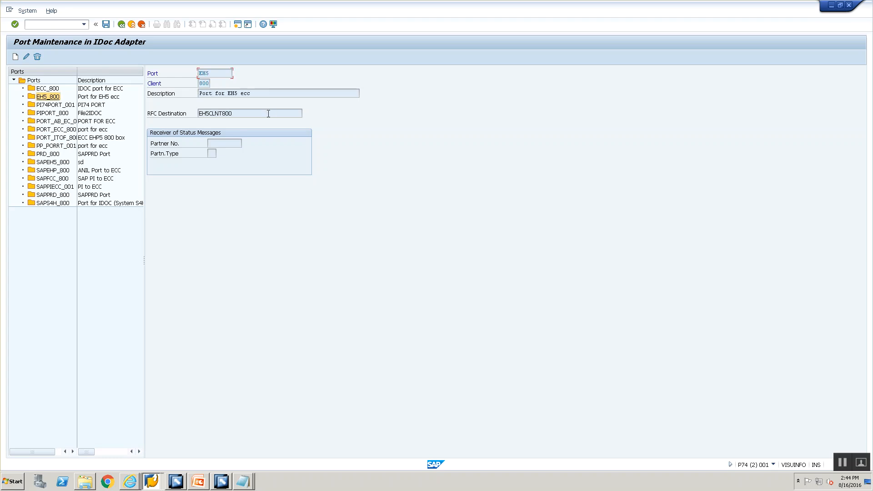
- Open RFC destination EH5CLNT800 from the port, run its connection test and repeat the test to check the connection
double_click(218, 114)
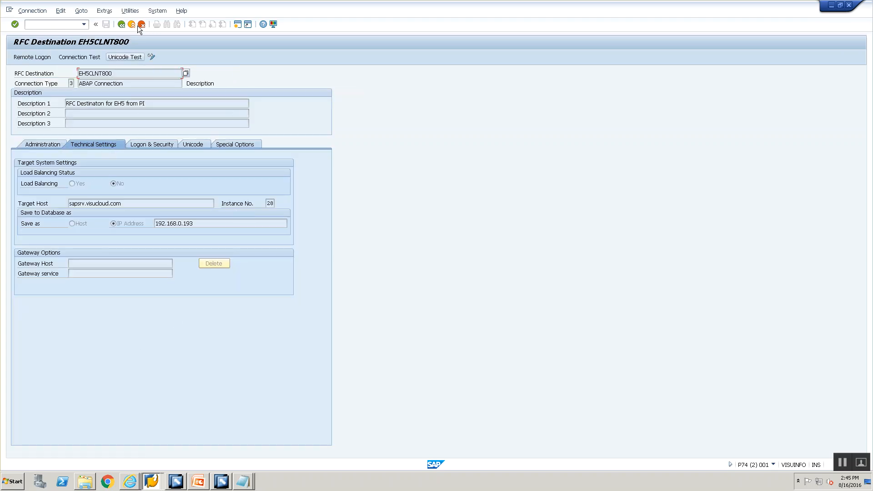
click(130, 10)
mouse_move(201, 21)
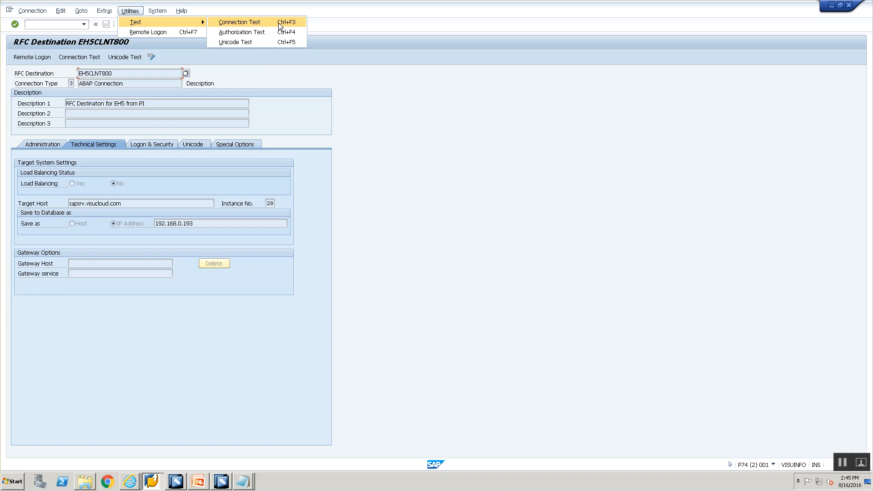
click(278, 22)
click(121, 24)
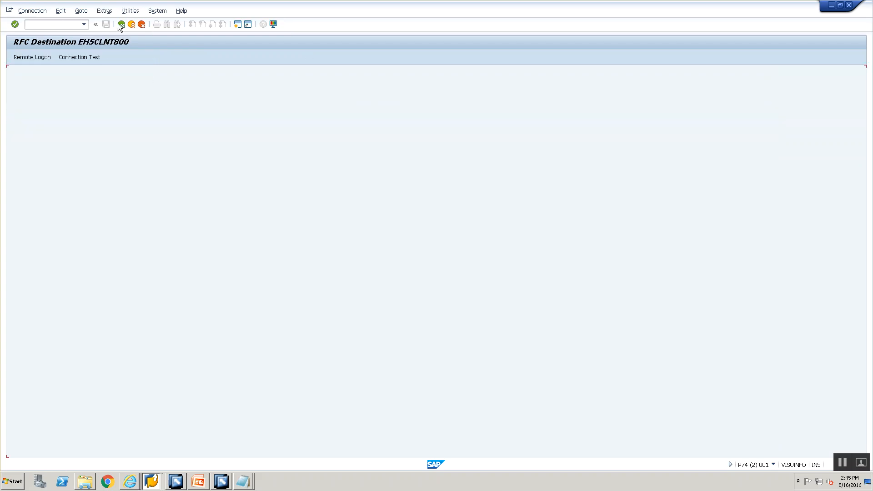
click(130, 11)
mouse_move(142, 25)
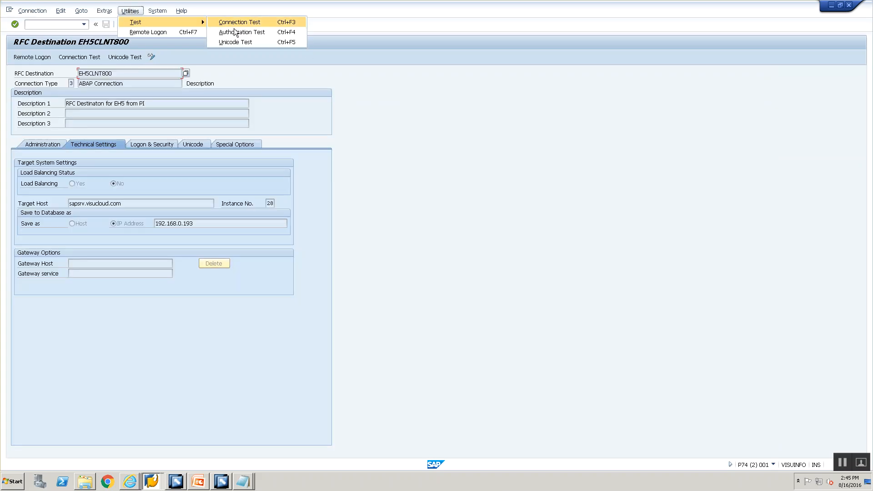
click(273, 22)
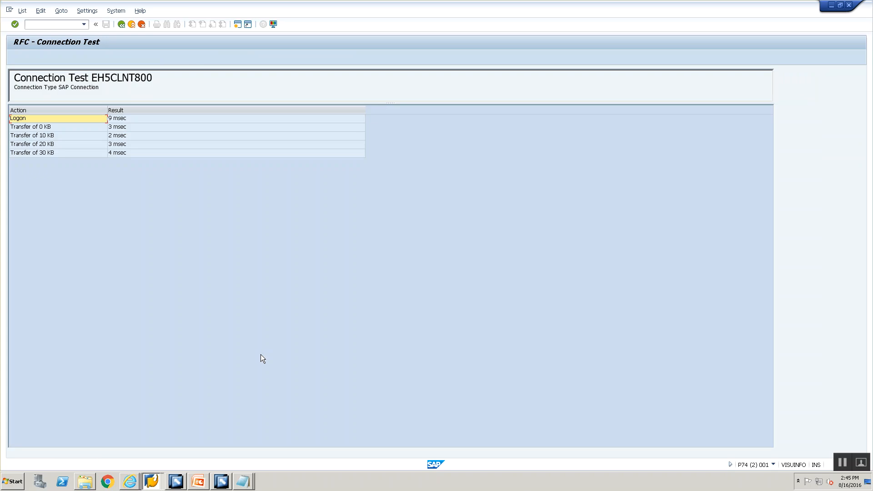
click(122, 25)
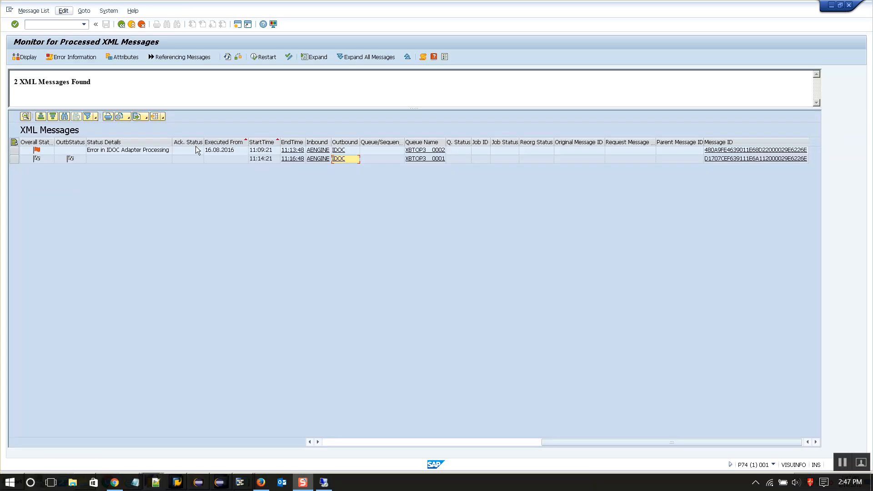
- Open the message started at 11:09:21 to read its Call Adapter error, glance at the EH5 upload session and return to the message
double_click(156, 149)
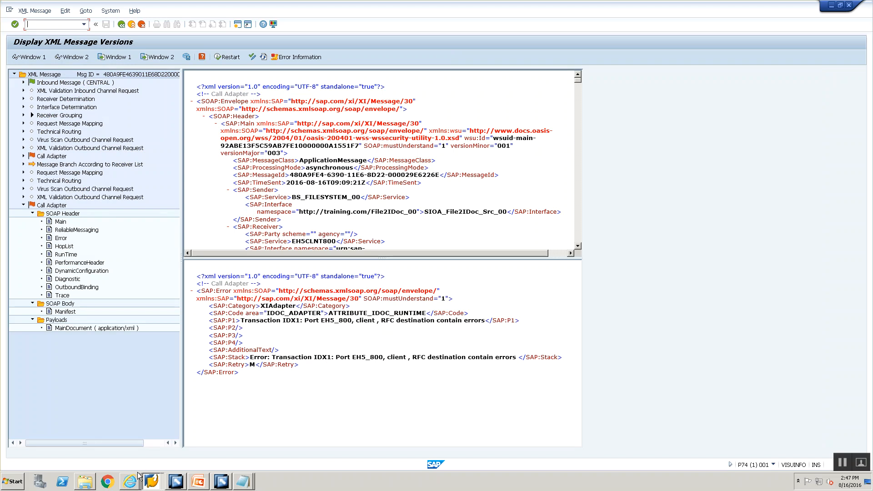
click(150, 480)
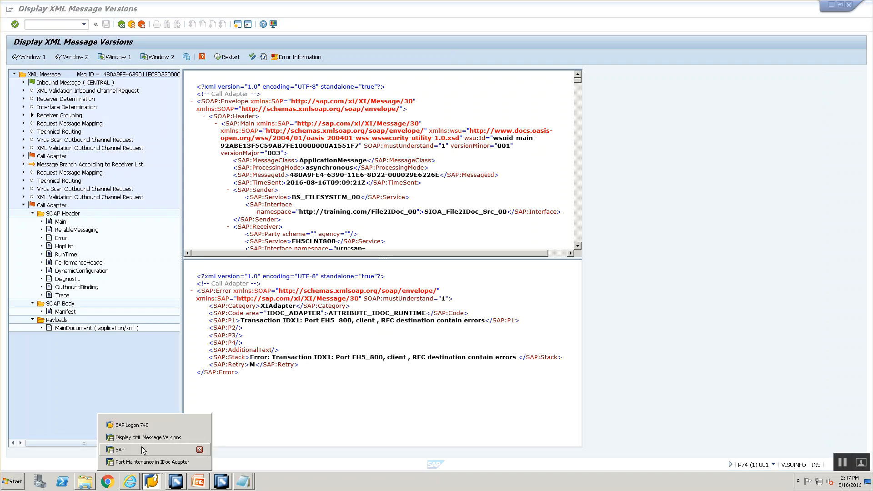
click(142, 449)
click(150, 480)
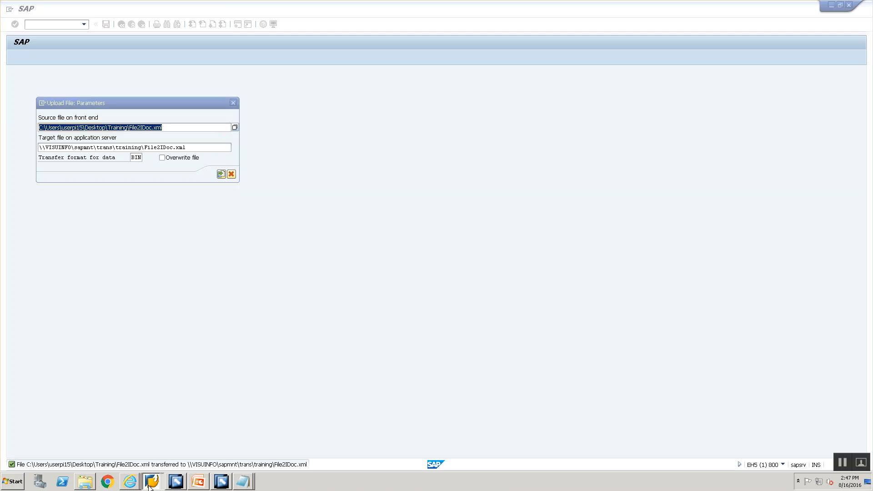
click(149, 437)
- Open transaction IDX1 in the first P74 session and inspect the port name of EH5_800
text(/nidx1)
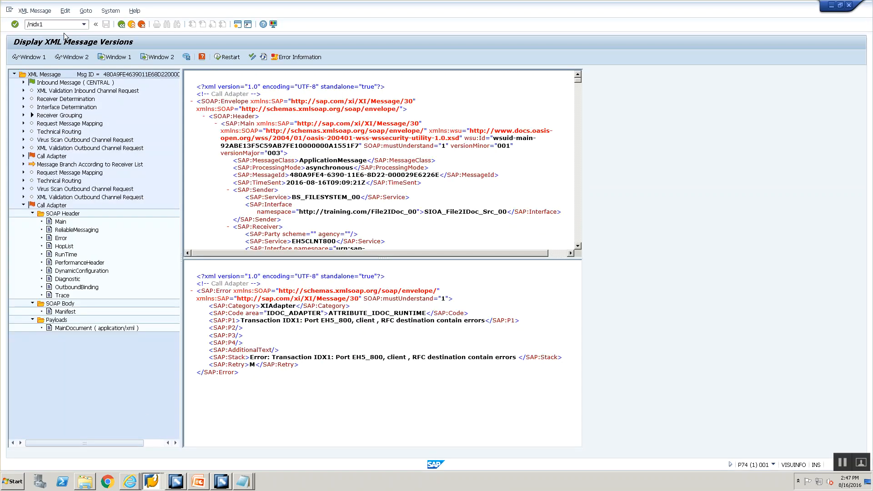
key(Return)
double_click(48, 97)
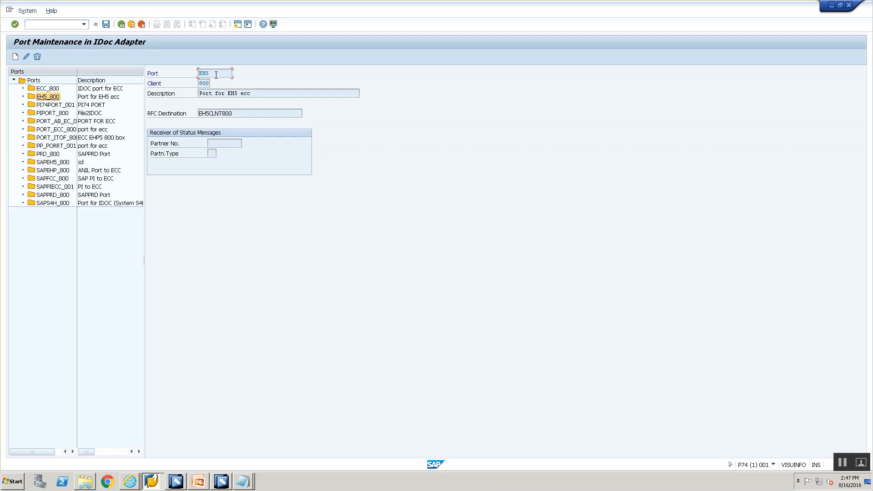
drag(201, 68, 198, 68)
click(198, 68)
- In the Integration Builder, edit channel CC_File2IDoc_IDoc_Receiver_00, try port EH5_800, restore the port to EH5 and save the channel
key(alt+Tab)
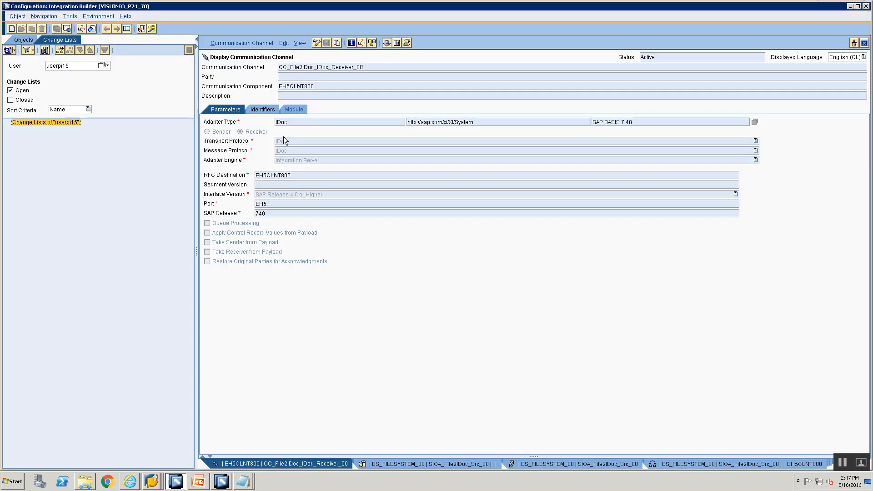
click(317, 43)
click(281, 206)
text(_800)
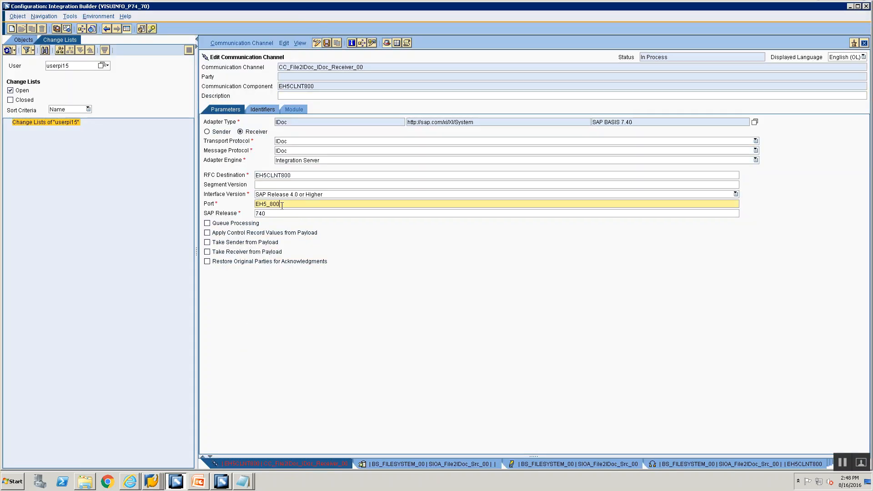
key(BackSpace)
key(BackSpace)
key(BackSpace)
key(ctrl+s)
- Review and activate the standard change list containing CC_File2IDoc_IDoc_Receiver_00, and open the Cache Status Overview
click(55, 134)
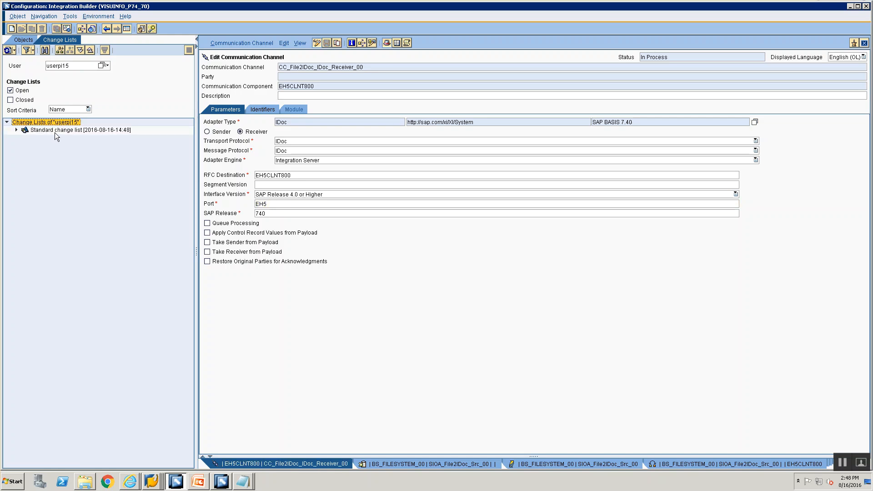
right_click(55, 135)
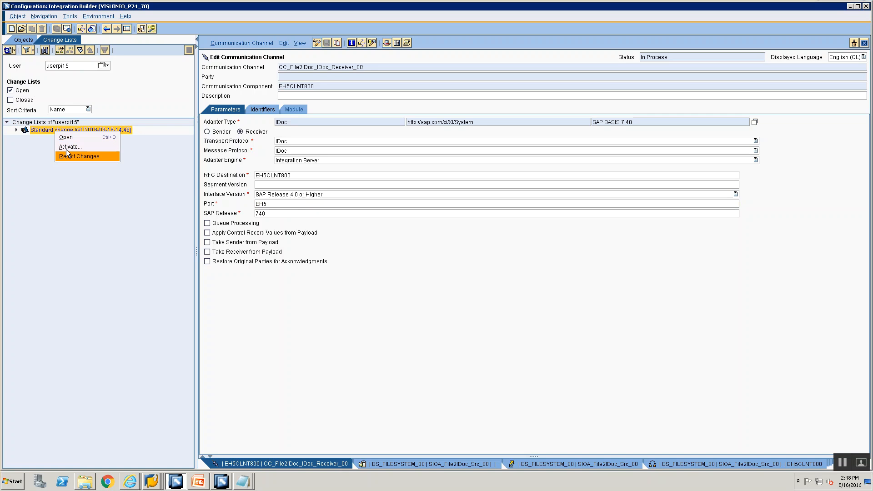
click(71, 137)
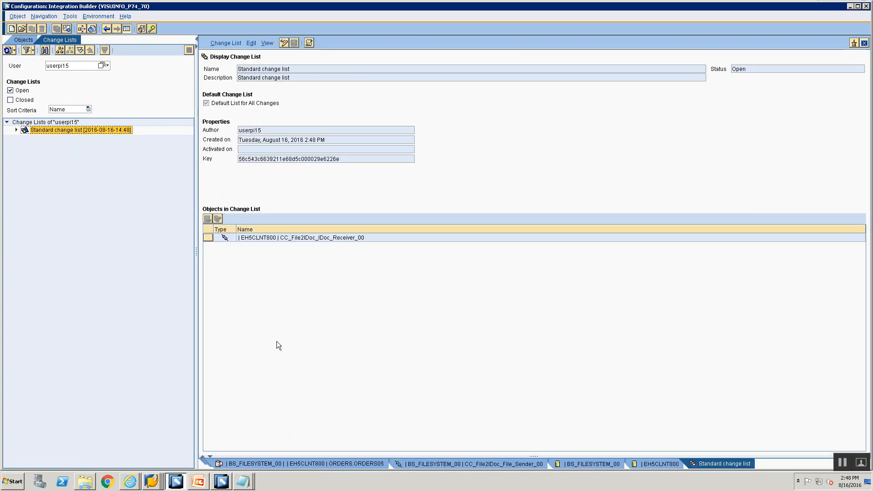
right_click(112, 133)
click(121, 145)
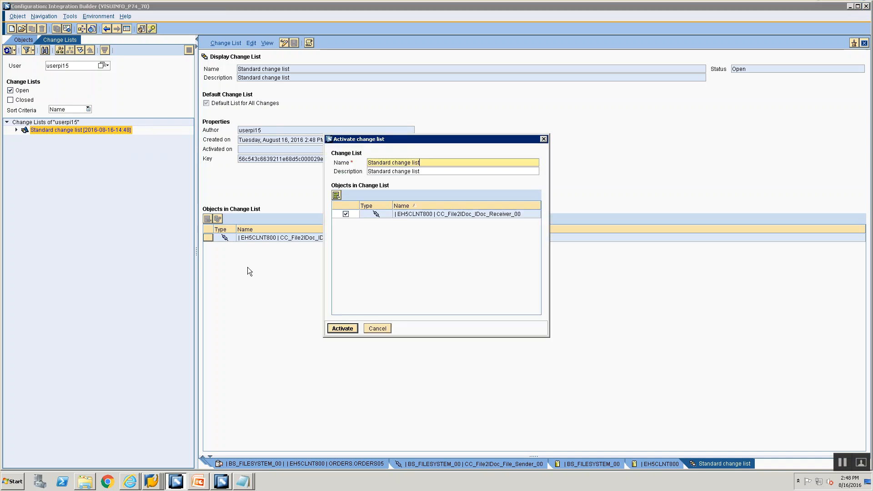
click(342, 329)
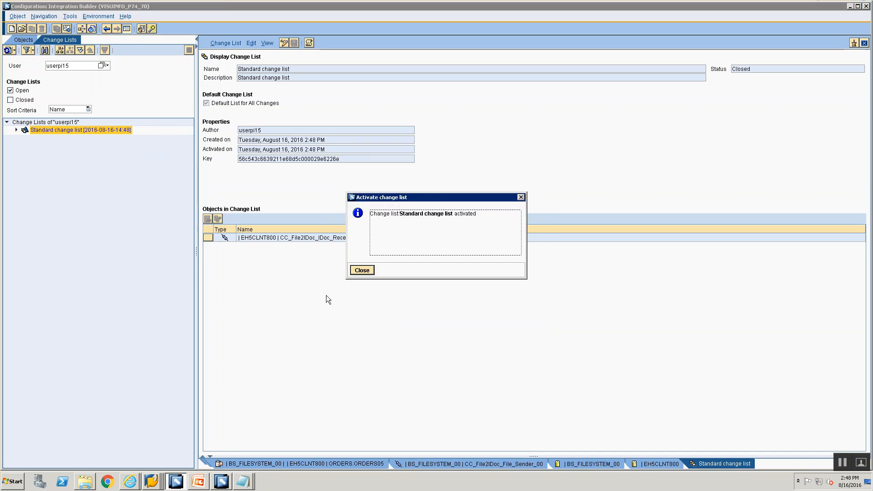
click(361, 271)
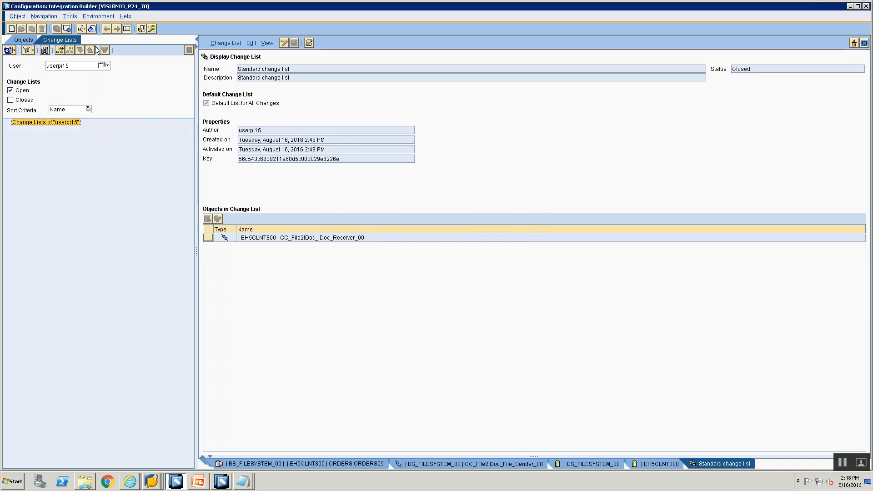
click(101, 16)
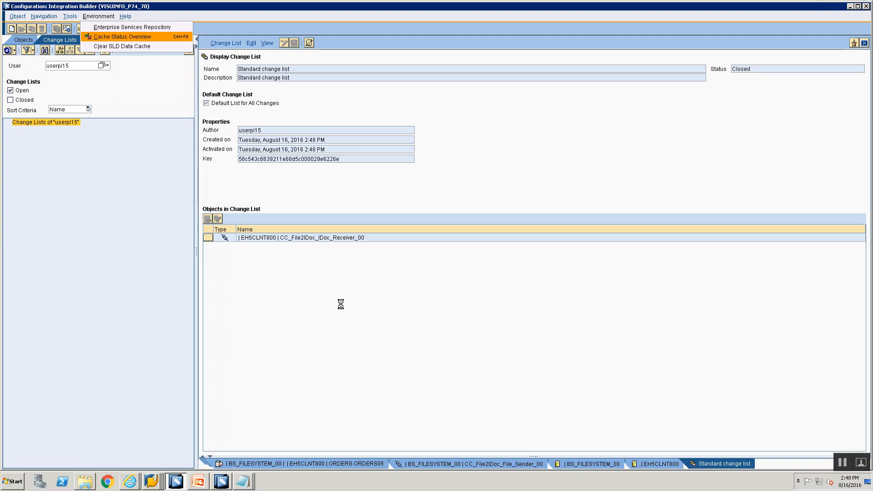
- Switch back to the second P74 session and open the Integration Engine monitoring transaction
key(alt+Tab)
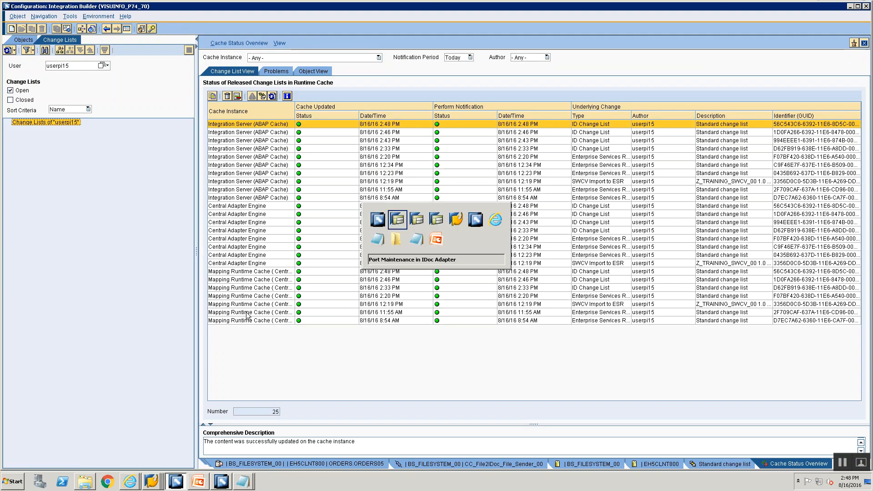
key(alt+Tab)
key(alt+Tab)
key(alt+Tab)
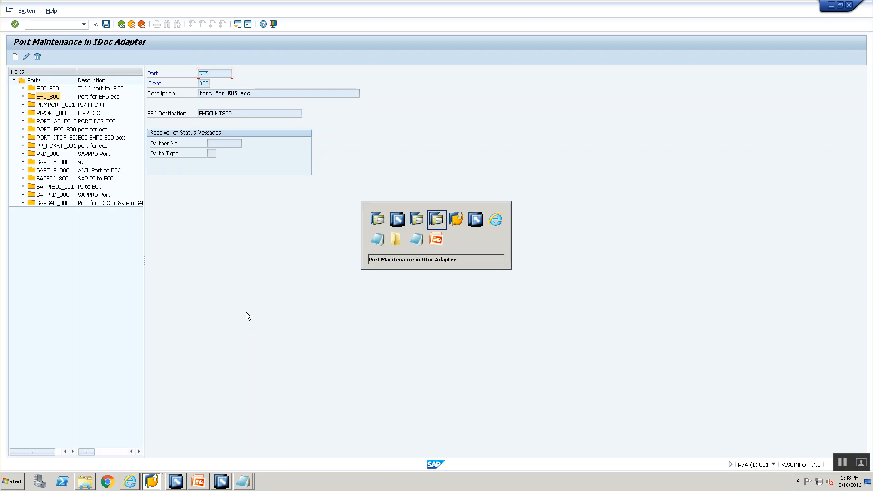
click(146, 482)
click(143, 465)
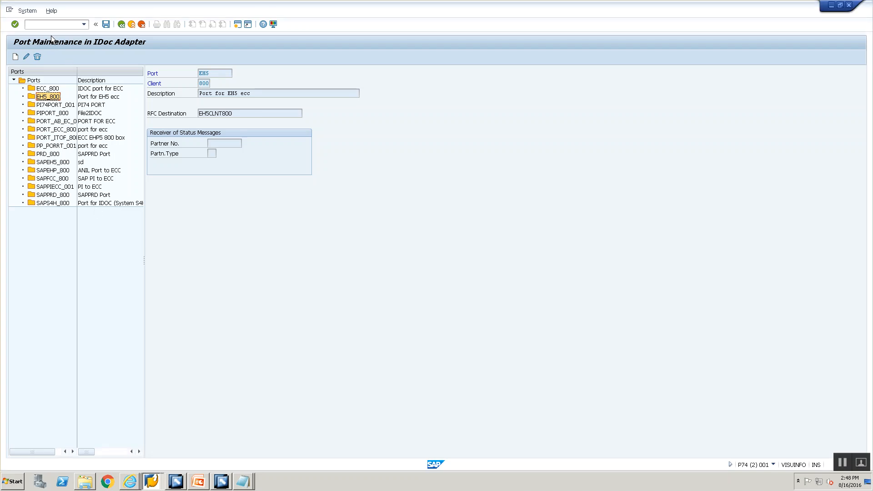
click(51, 24)
text(/nsxmb)
key(Return)
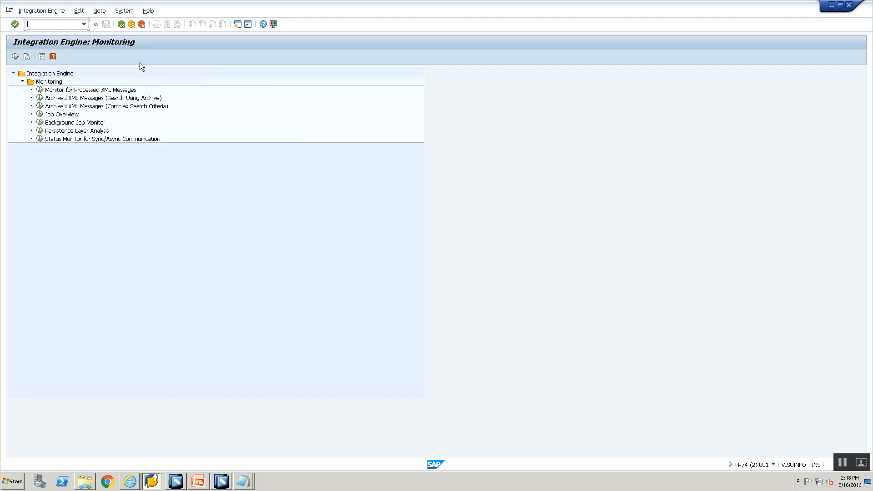
- Run the Monitor for Processed XML Messages and open the failed message started at 11:09:21
double_click(116, 90)
click(15, 57)
click(13, 149)
click(352, 153)
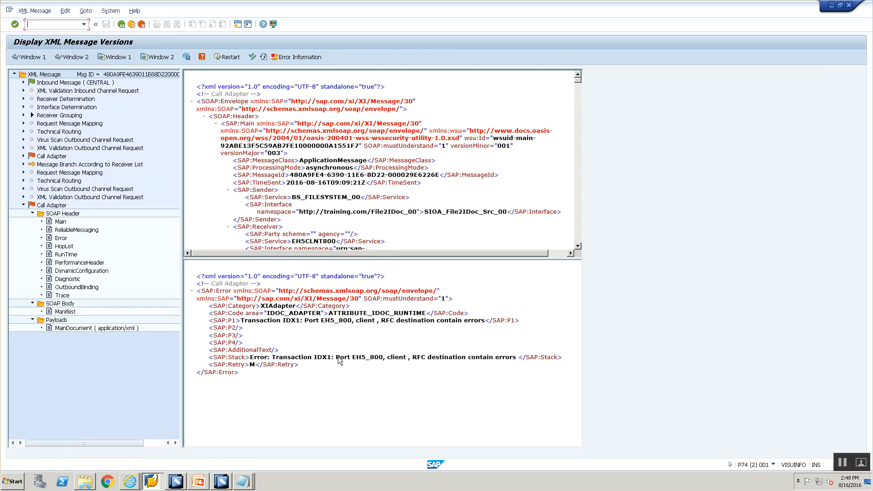
click(57, 206)
click(230, 59)
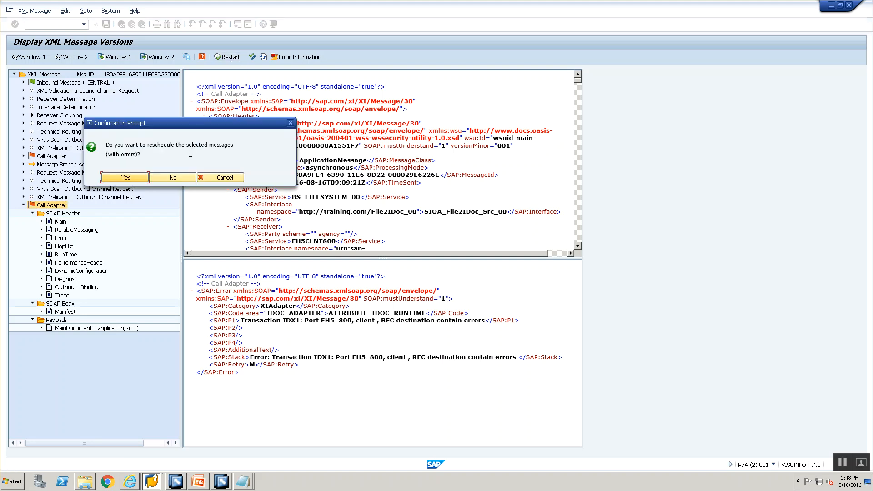
click(220, 178)
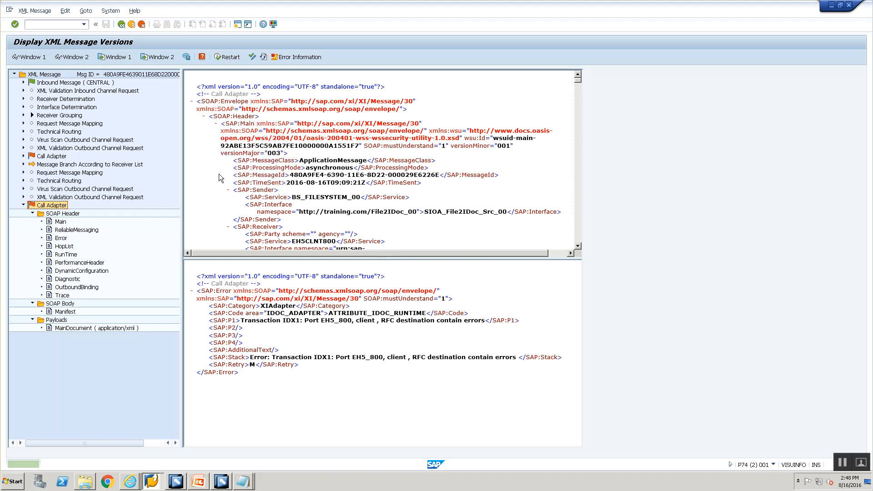
click(122, 25)
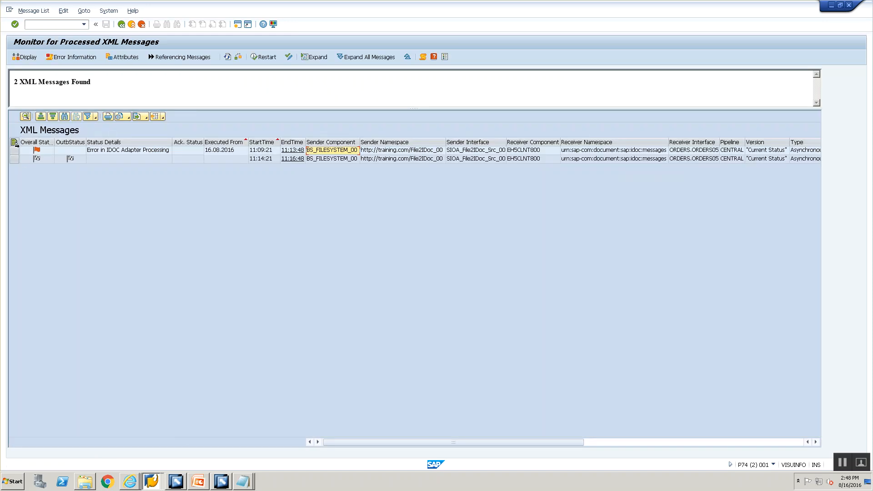
- Restart the failed XML message started at 11:09:21, retaining its trace level, and refresh the message list
click(14, 150)
click(264, 57)
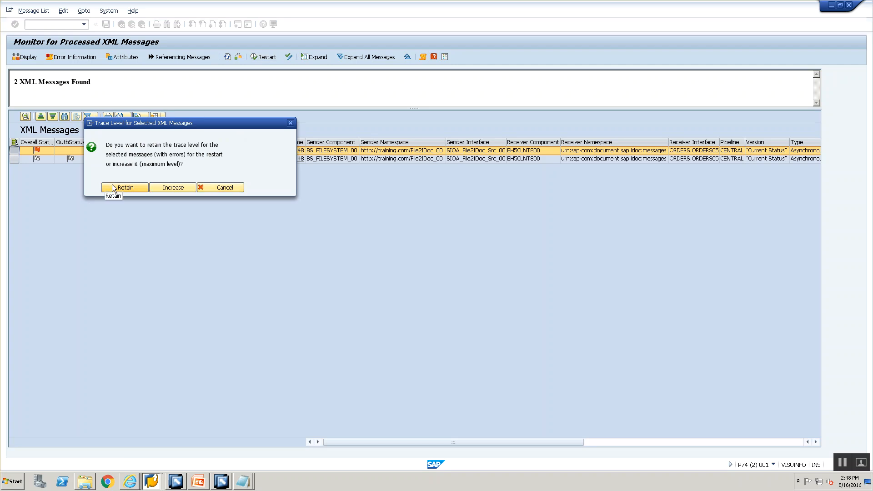
click(113, 187)
click(228, 58)
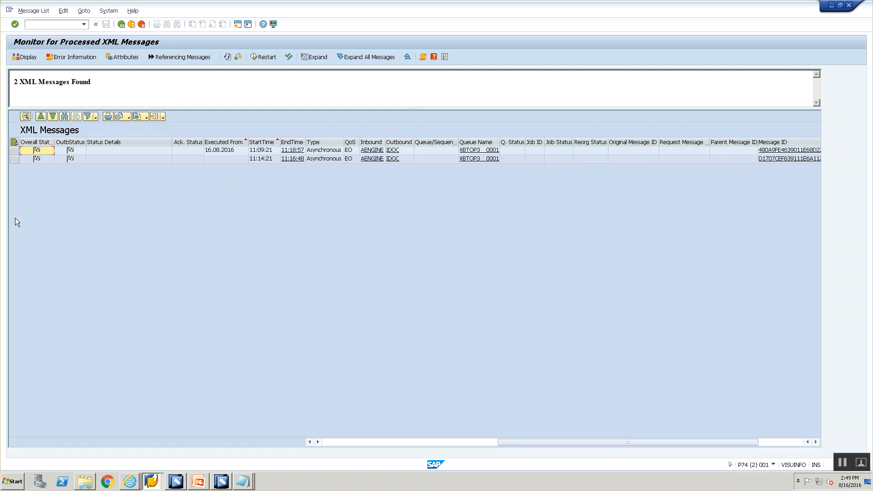
- Open the outbound IDoc entry of the 11:09:21 message, enable the extended functionality, run tracking, and display the IDoc in the EH5 monitor
click(393, 151)
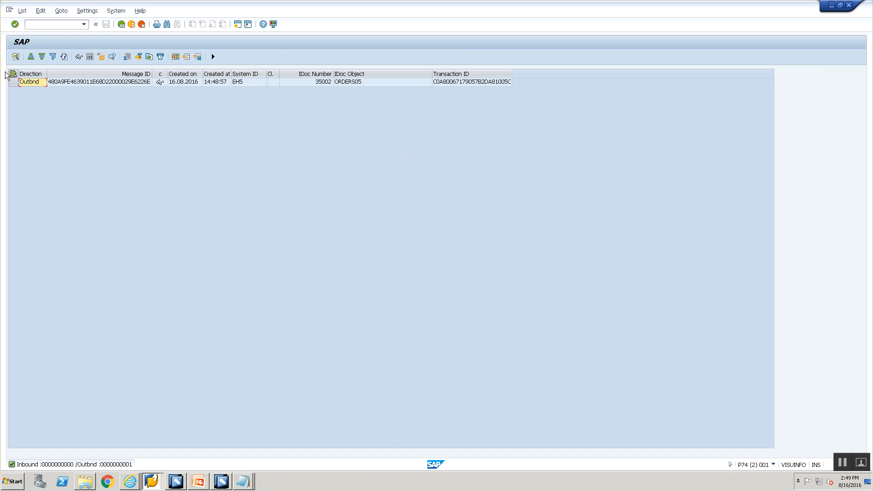
click(13, 82)
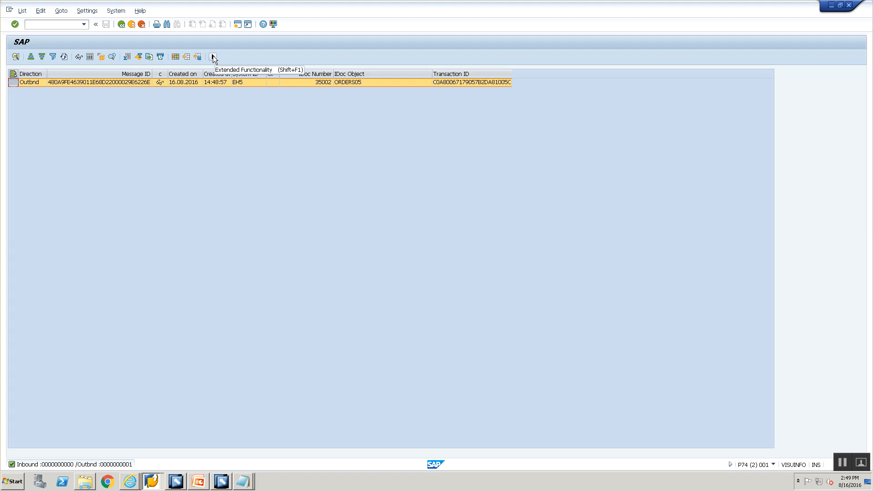
click(213, 57)
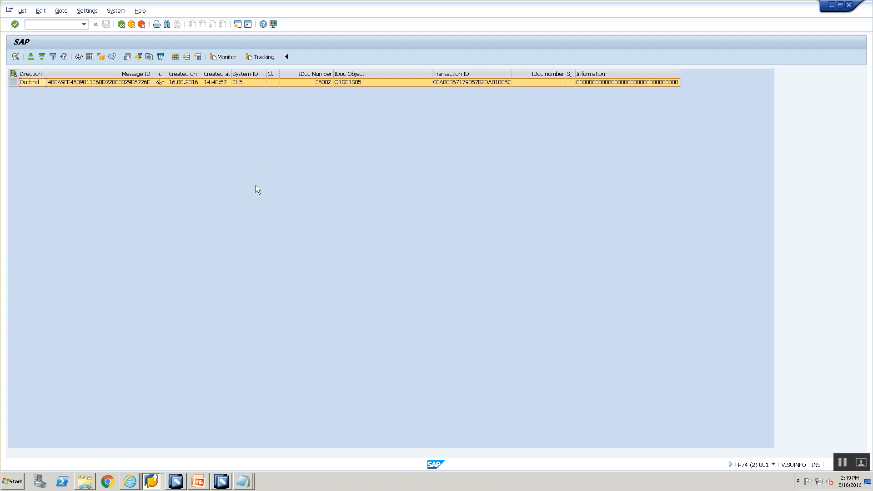
click(252, 59)
click(230, 56)
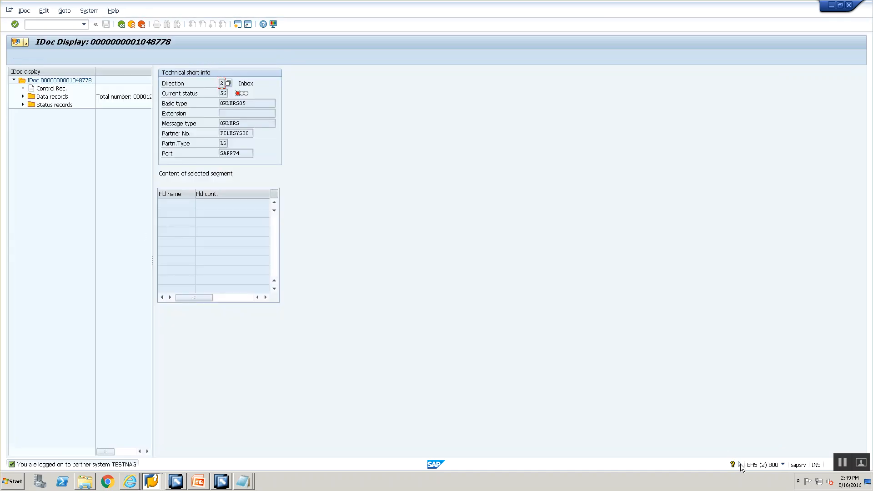
- Expand the IDoc's data records, select the first E1EDK01 segment, and return to the list of processed XML messages
click(23, 97)
click(57, 105)
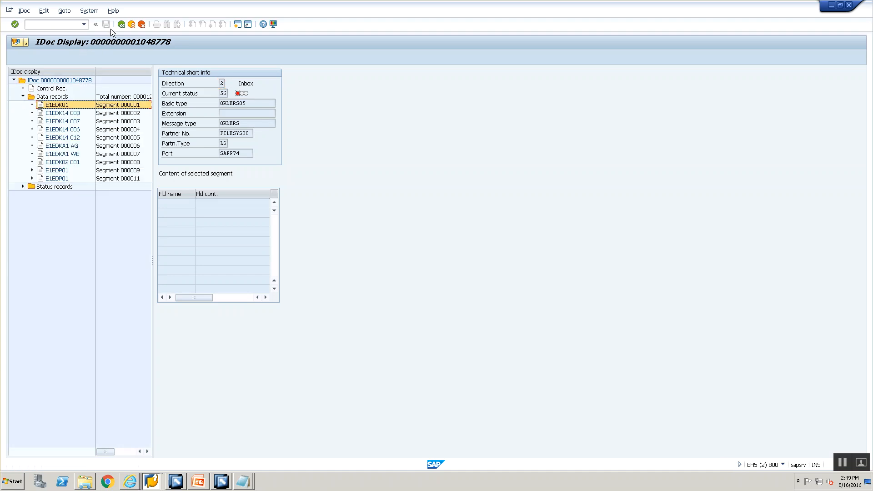
click(122, 24)
click(121, 25)
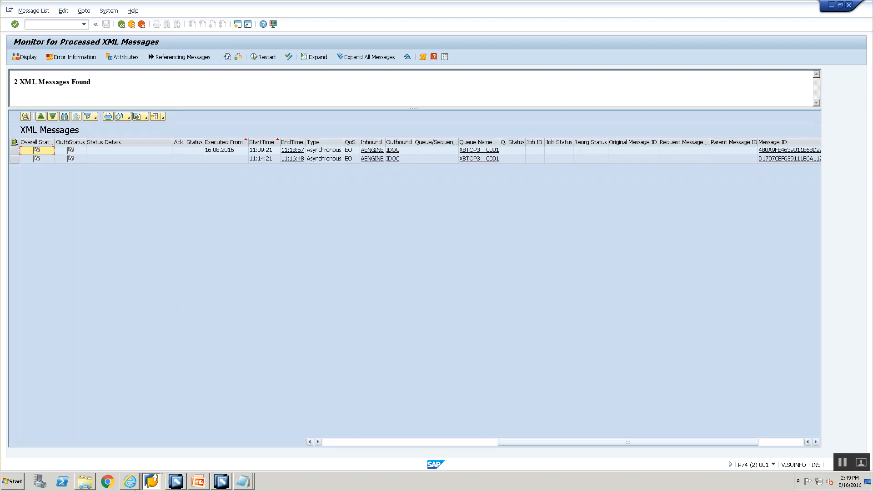
- Switch to the EH5 session and upload File2IDoc.xml to \\VISUINFO\sapmnt\trans\training on the application server
click(151, 481)
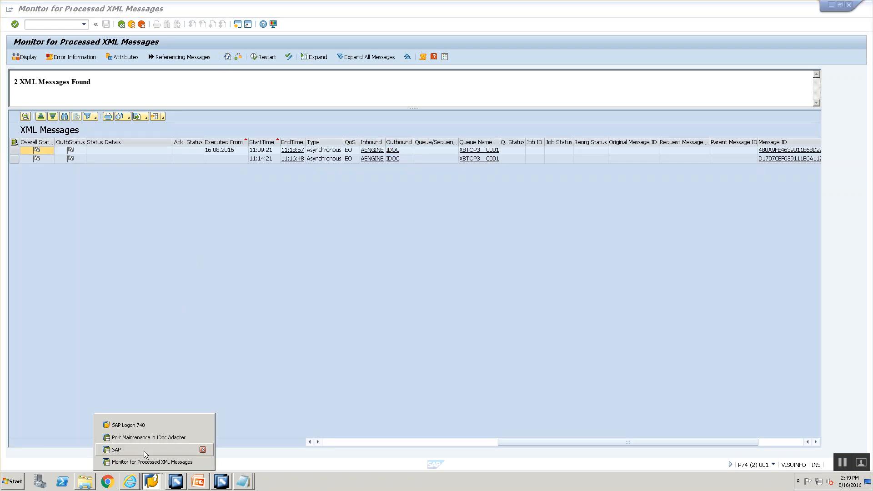
click(150, 436)
click(152, 481)
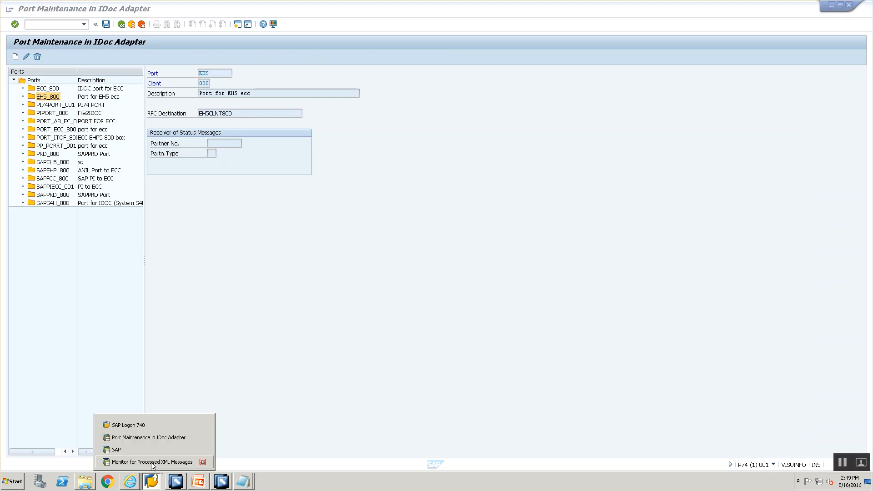
click(152, 437)
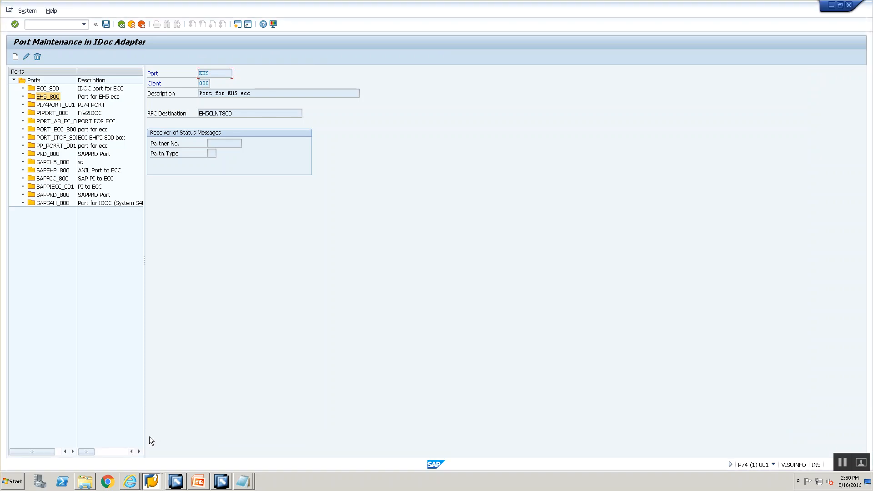
click(151, 481)
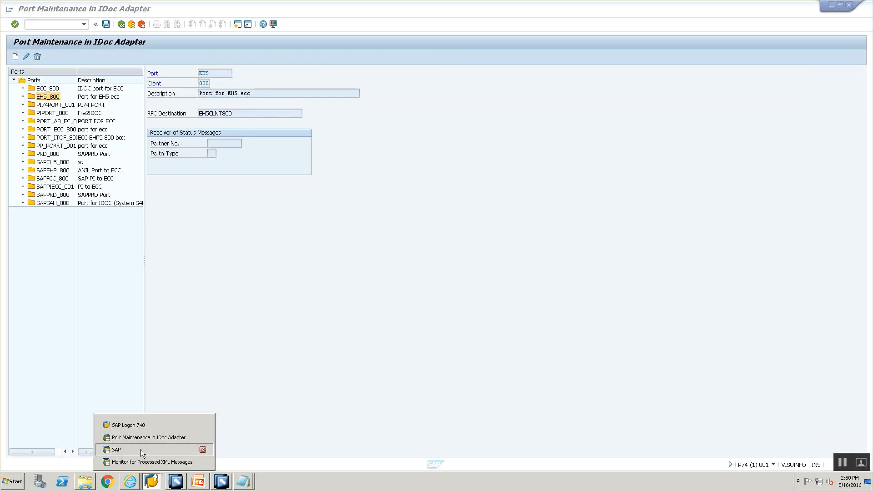
click(140, 449)
click(222, 174)
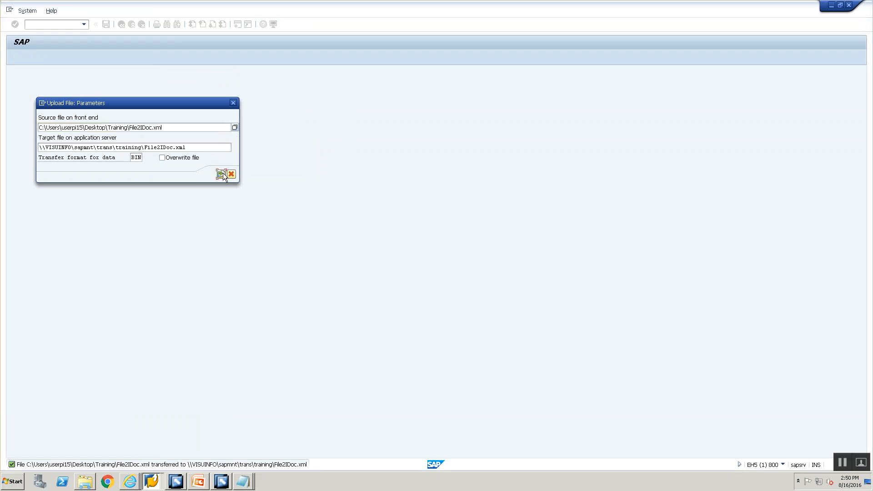
- In the first P74 session, run al11, open the training folder under \\VISUINFO\sapmnt\trans, and refresh its file list to check File2IDoc.xml
key(alt+Tab)
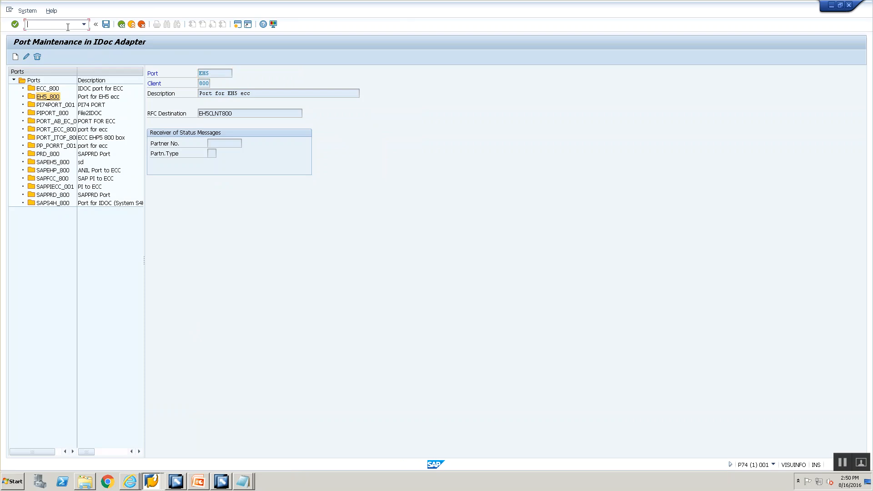
key(BackSpace)
key(BackSpace)
key(BackSpace)
key(BackSpace)
text(al11)
key(Return)
double_click(153, 367)
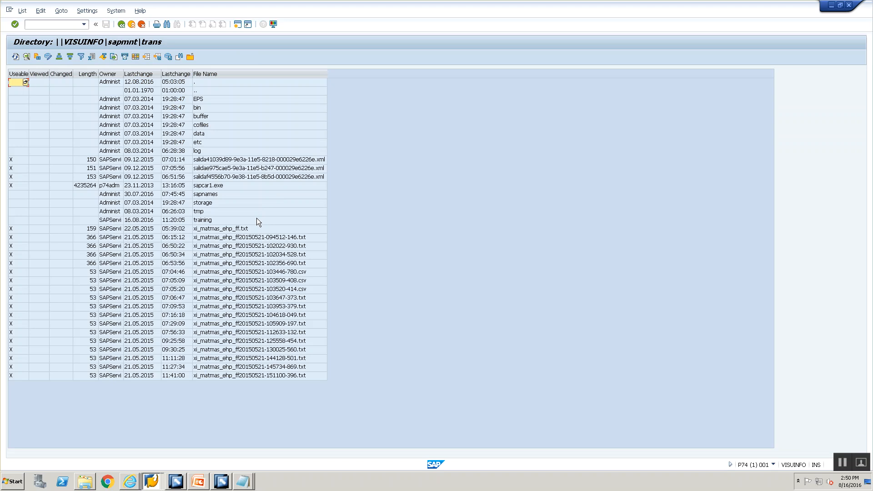
double_click(257, 218)
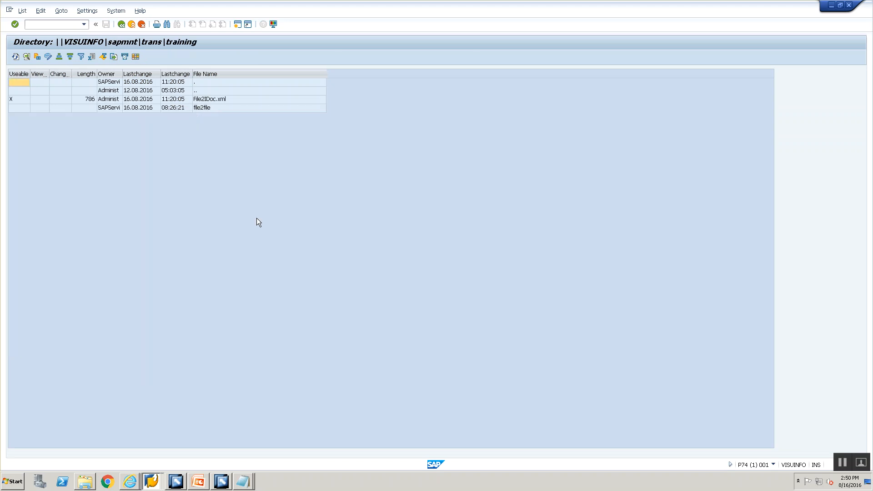
click(15, 56)
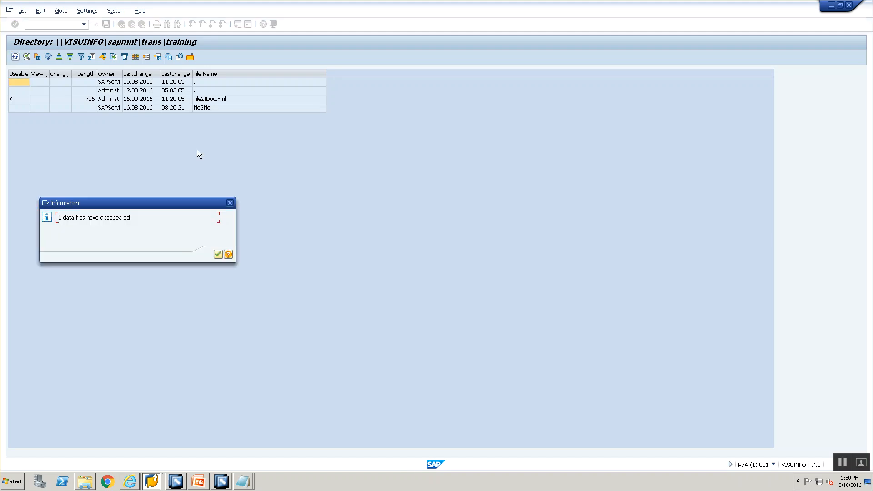
click(219, 251)
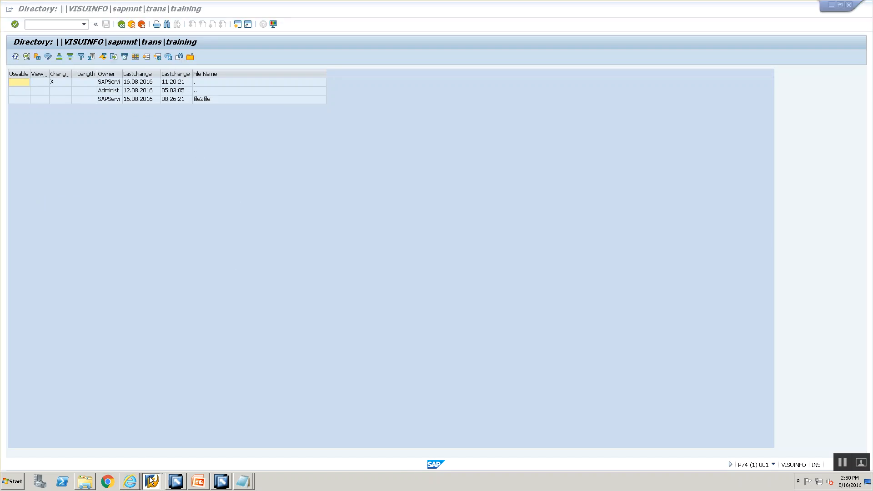
- Switch to the Monitor for Processed XML Messages, refresh the list, and check the sender and receiver details of the newest message
click(152, 481)
click(144, 465)
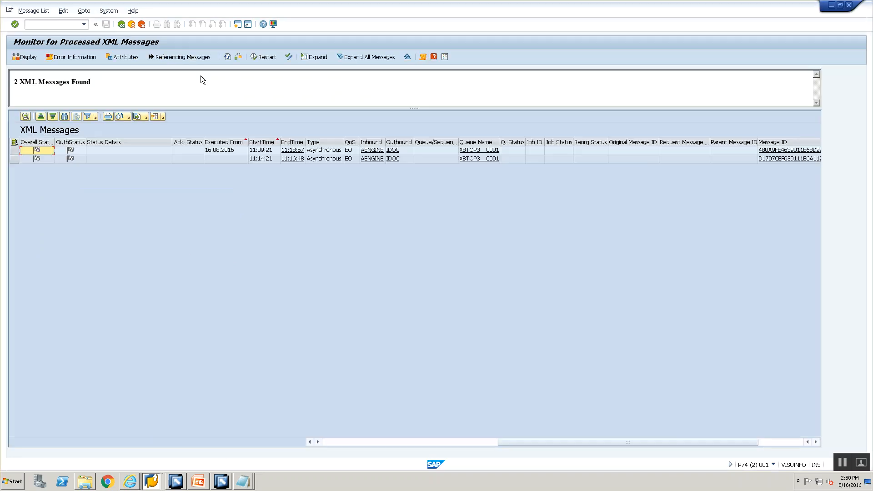
click(227, 58)
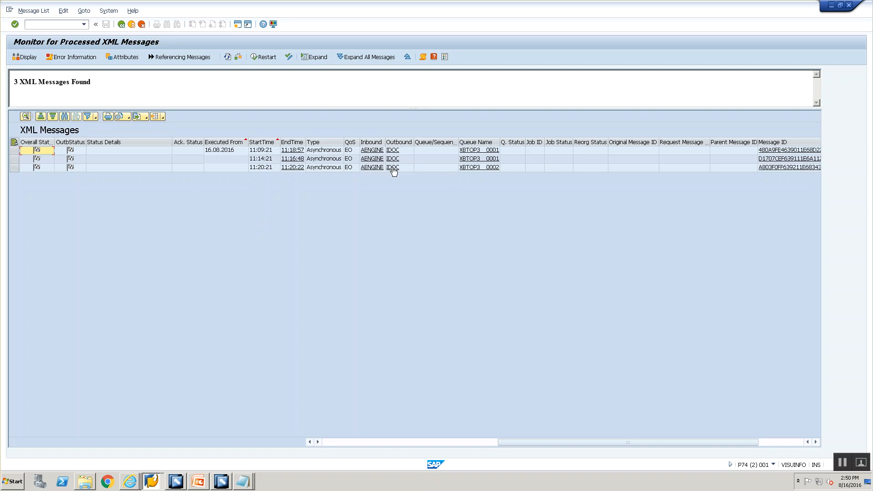
click(359, 441)
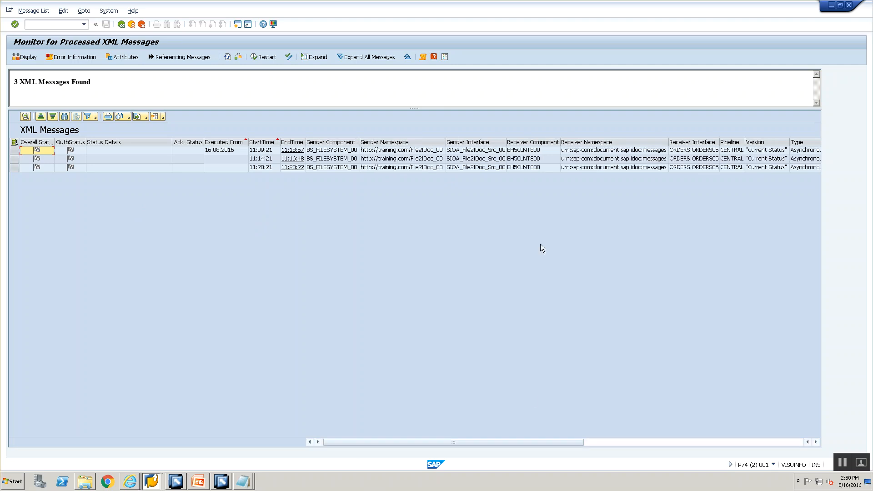
click(640, 444)
- Track the outbound IDoc of the message started at 11:20:21, display it in the EH5 monitor, and return to the message list
click(392, 167)
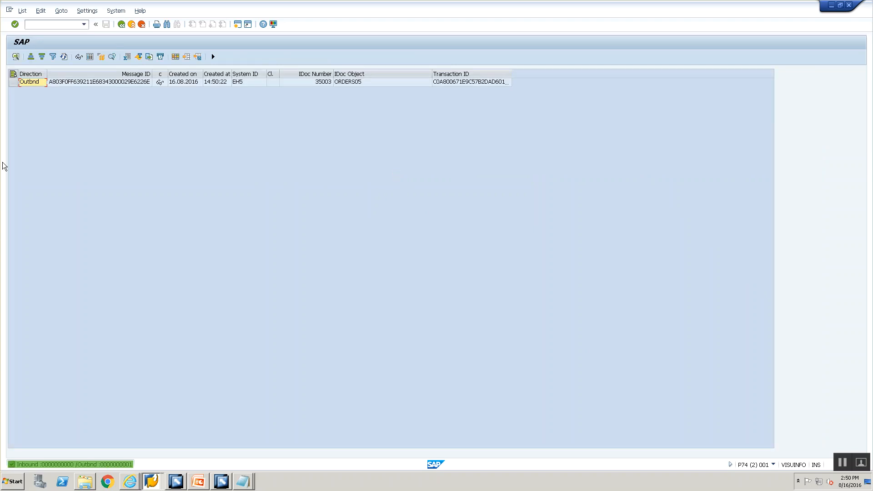
click(13, 82)
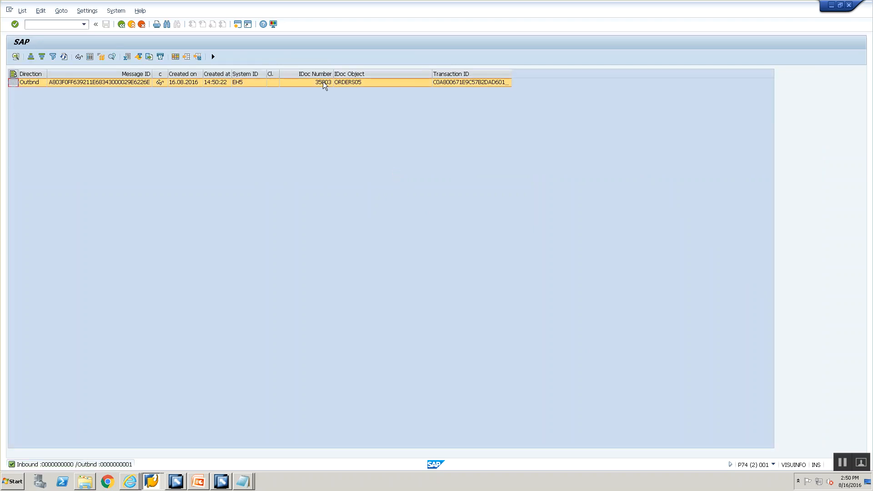
click(214, 57)
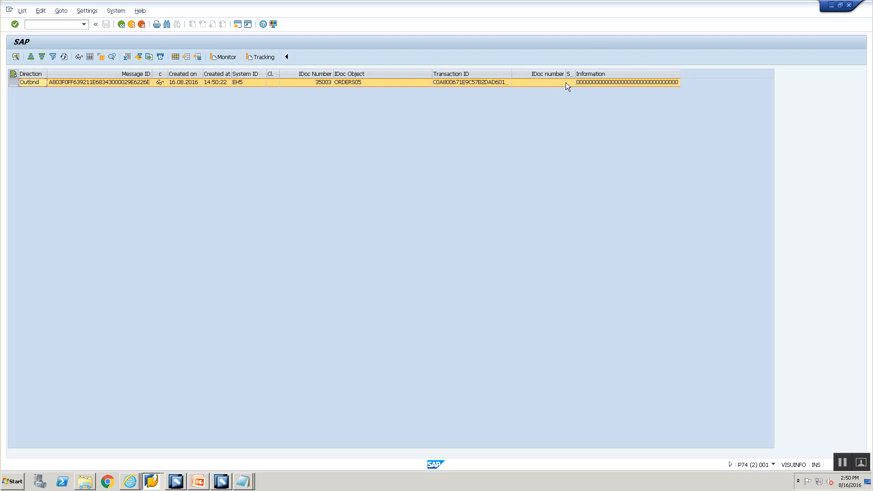
click(260, 57)
click(222, 57)
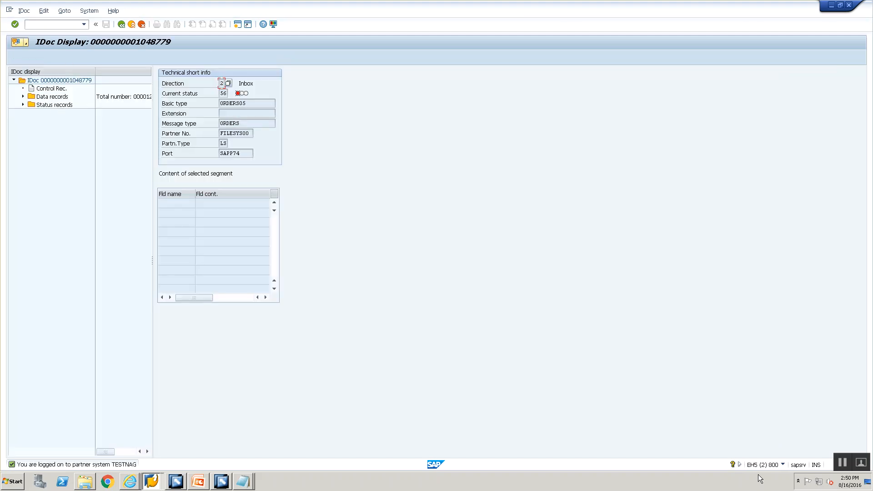
click(121, 24)
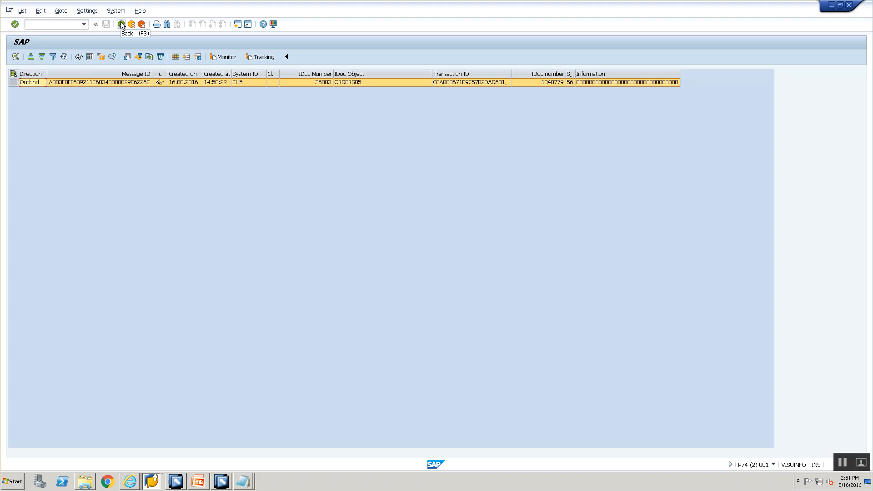
click(122, 24)
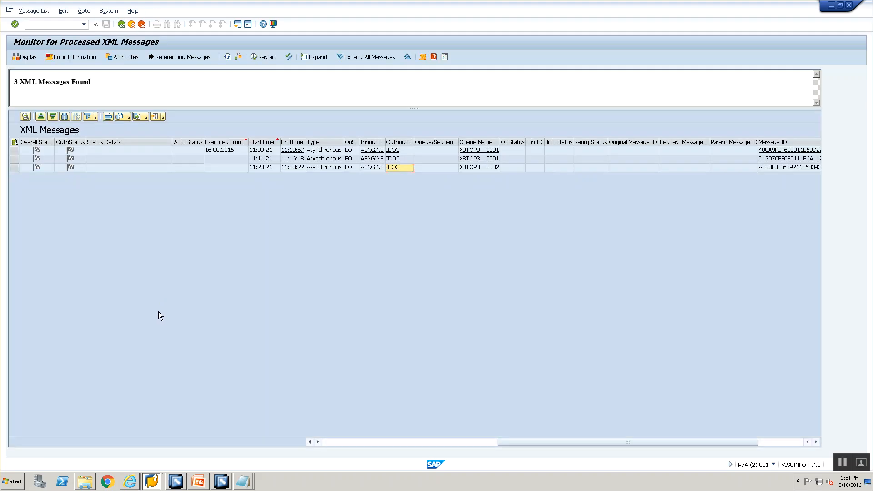
- Show the File 2 Idoc Steps slide in PowerPoint, and display Z_TRAINING_SWCV_00 1.0 and its imported objects in the Enterprise Services Builder
key(alt+Tab)
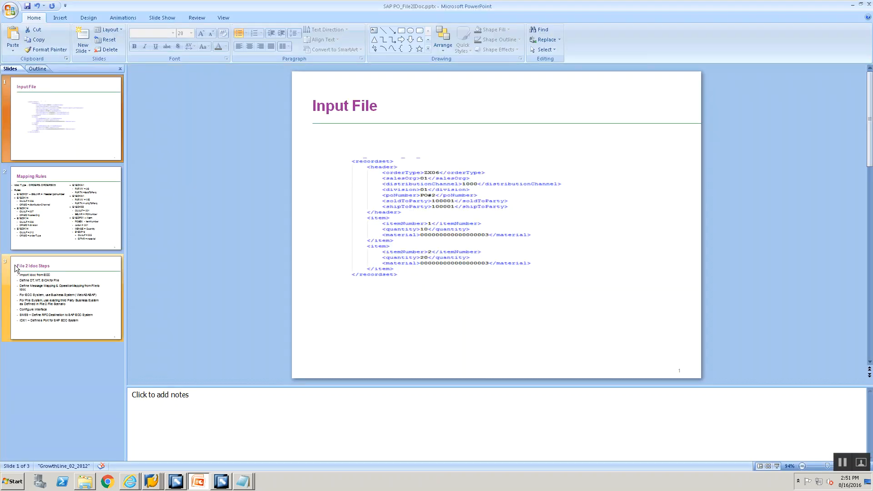
scroll(505, 110, down, 2)
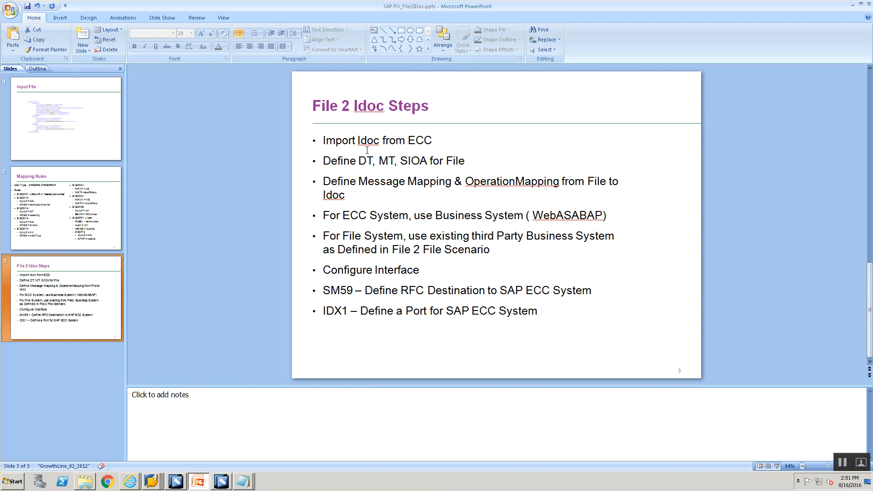
click(221, 481)
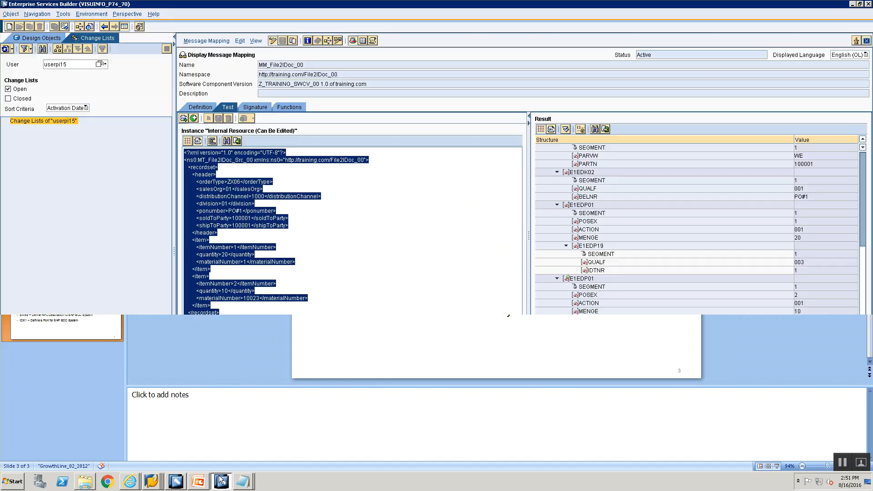
click(41, 38)
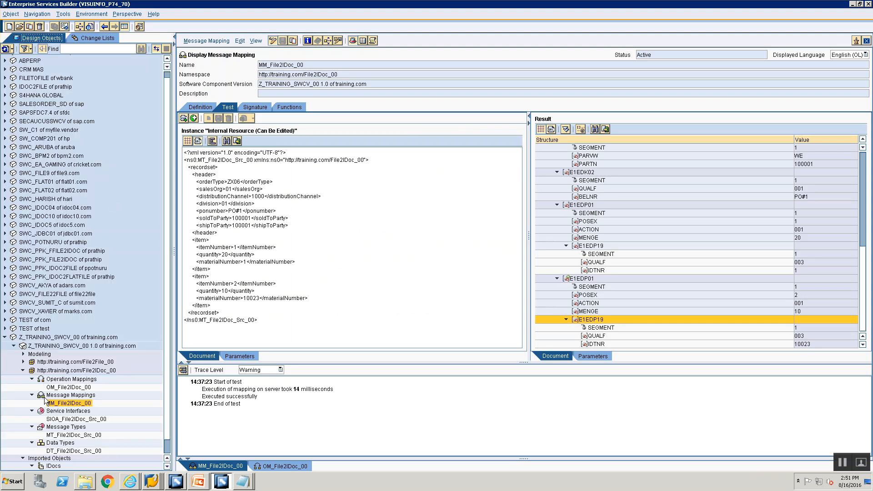
click(46, 347)
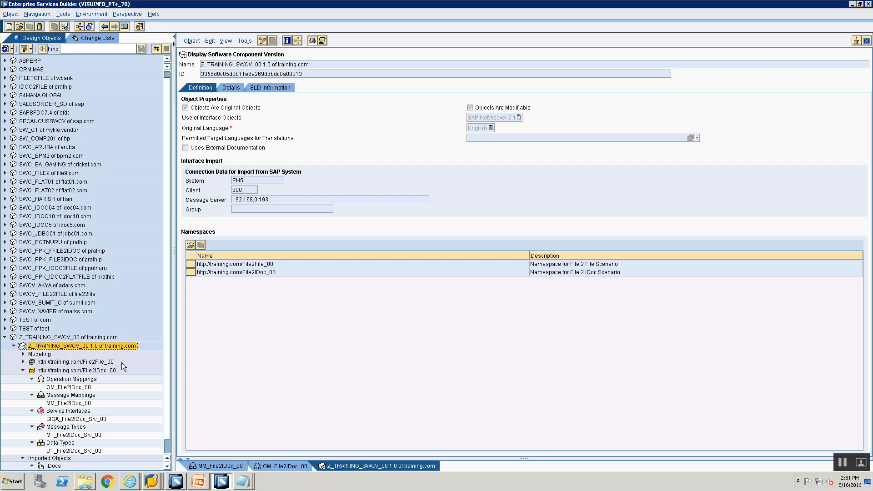
scroll(118, 362, down, 1)
click(43, 444)
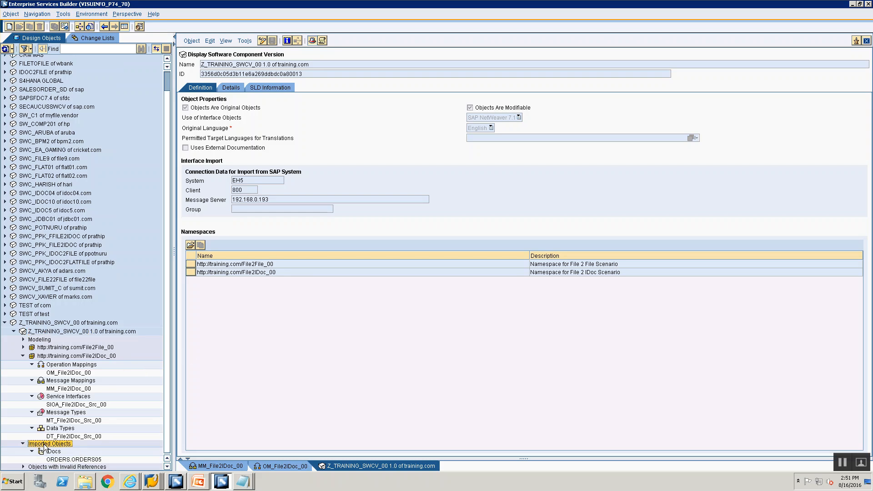
- Compare the data type, message type and service interface steps on the slide with the File2IDoc_00 design objects in the Enterprise Services Builder
key(alt+Tab)
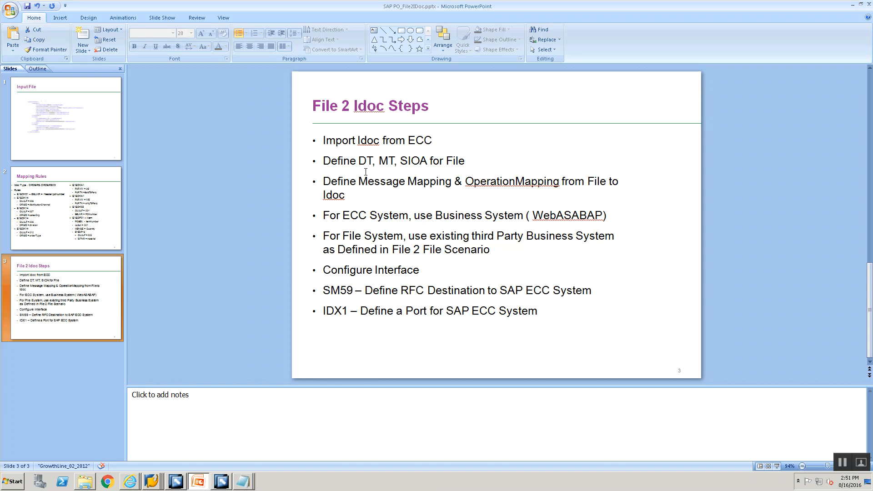
key(alt+Tab)
key(alt+Tab)
key(alt+Tab)
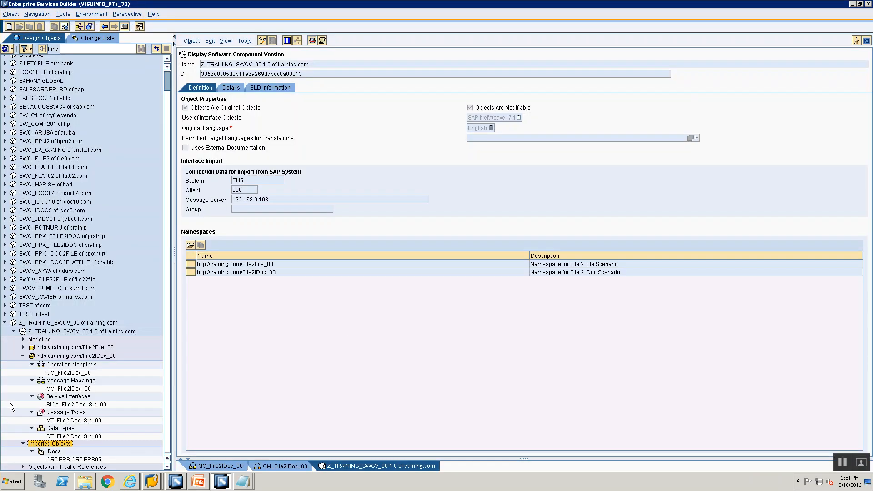
- Display the definition of message mapping MM_File2IDoc_00 and return to the File 2 Idoc Steps slide in PowerPoint
click(59, 389)
double_click(71, 386)
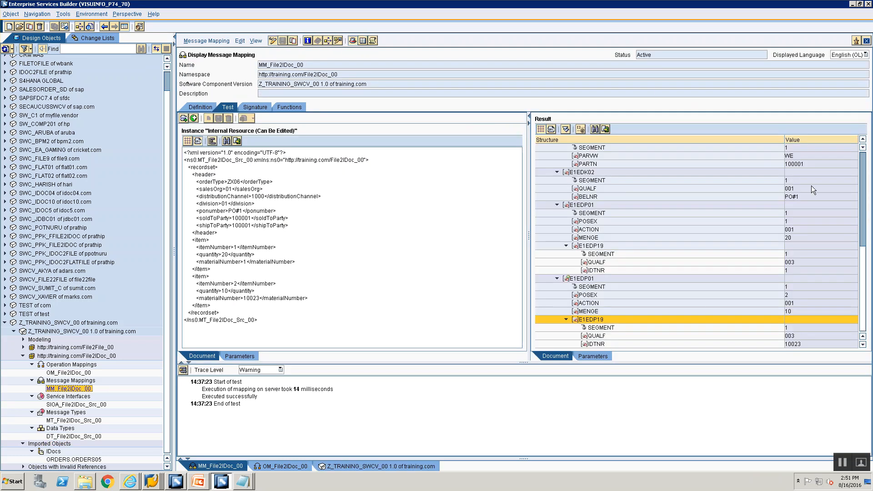
click(195, 108)
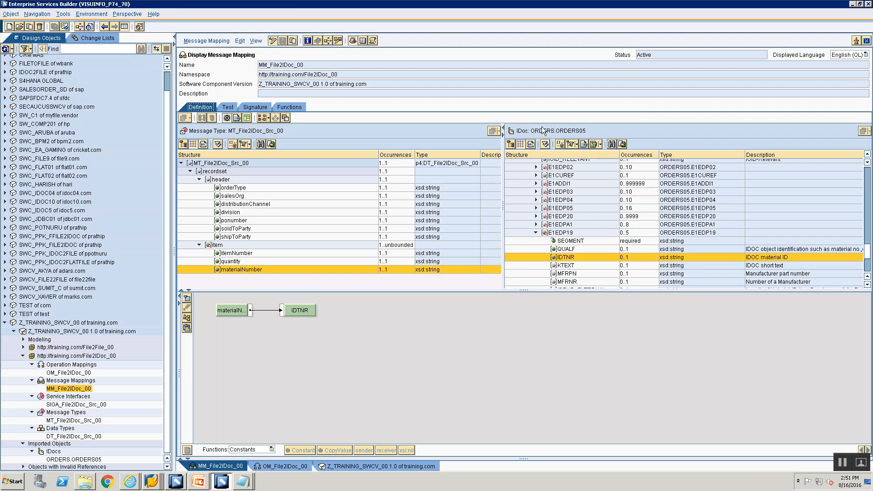
mouse_move(537, 132)
key(alt+Tab)
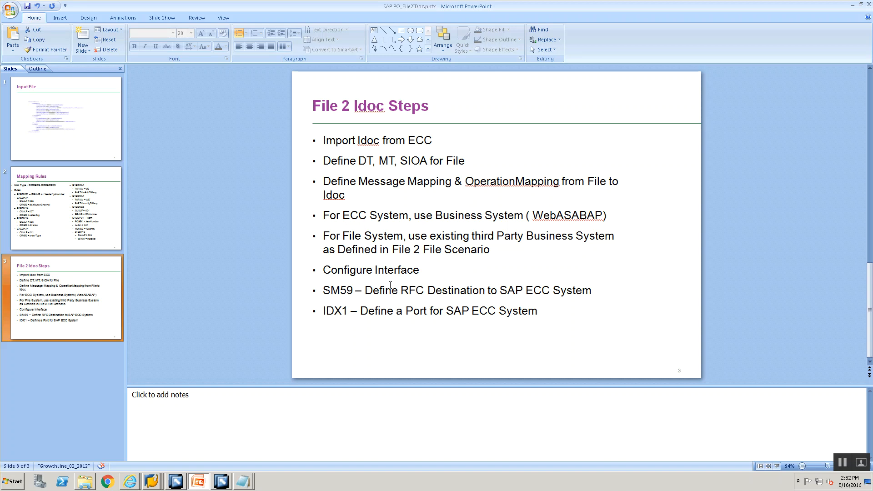
- Switch to the Integration Builder and compare business system EH5CLNT800 in the Training00 folder with the business system steps on the slide
key(alt+Tab)
key(alt+Tab)
key(alt+Tab)
key(alt+Tab)
key(alt+Tab)
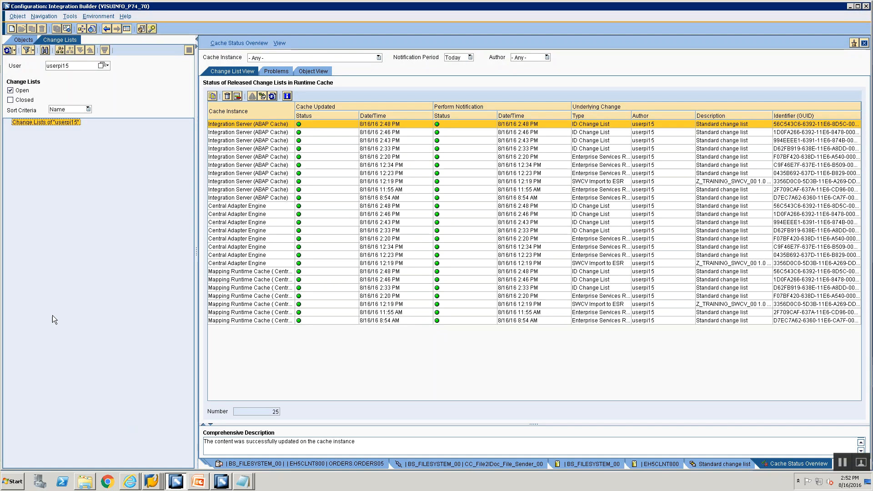
click(32, 40)
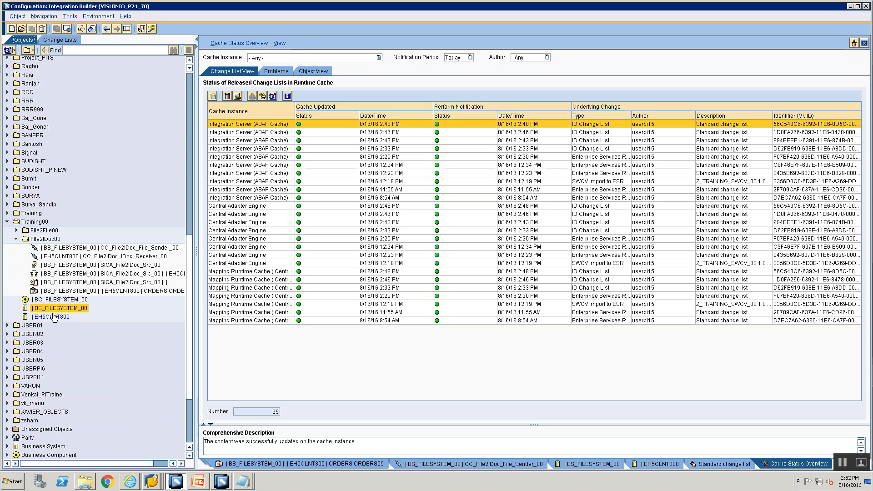
click(53, 317)
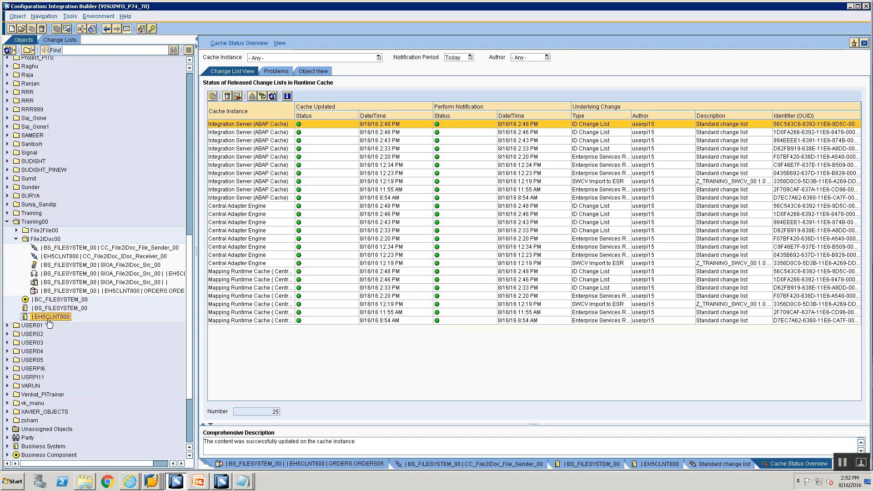
mouse_move(48, 322)
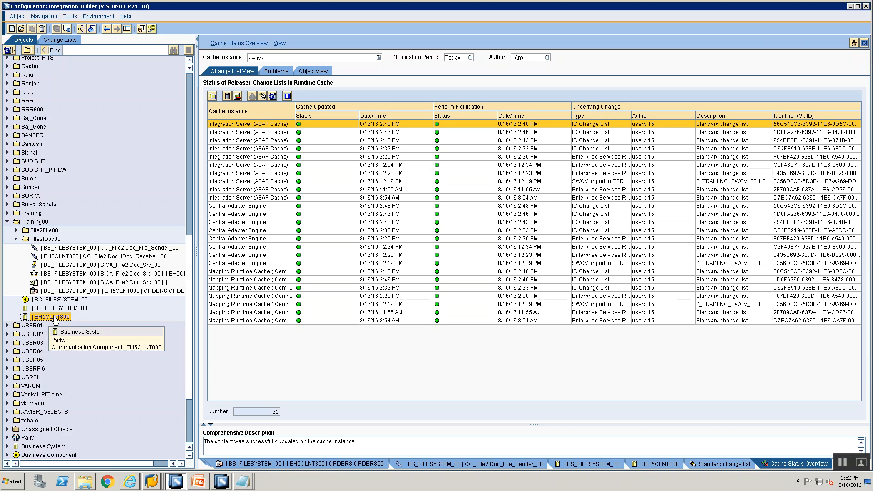
key(alt+Tab)
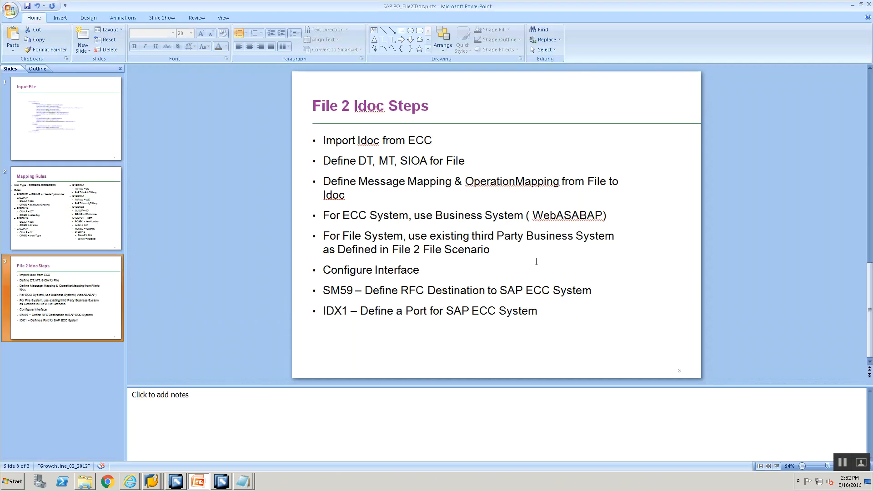
key(alt+Tab)
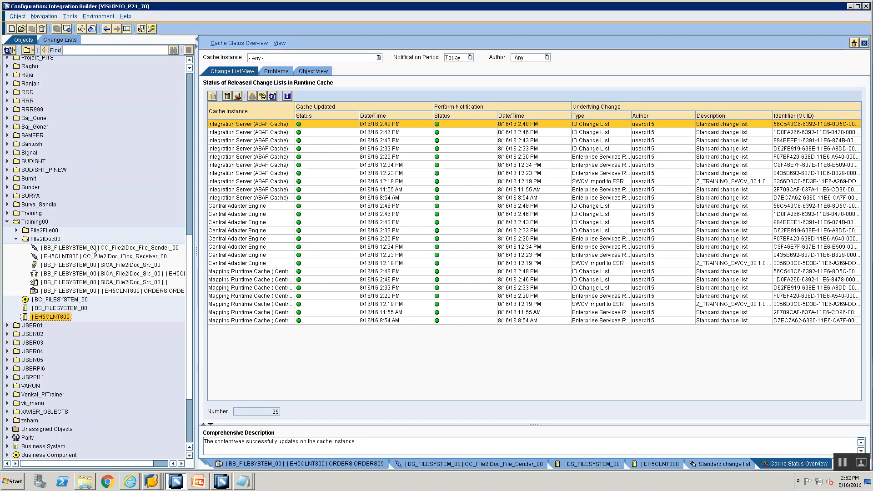
- Display communication component BS_FILESYSTEM_00 in the Integration Builder and check its adapter-specific identifiers
click(98, 255)
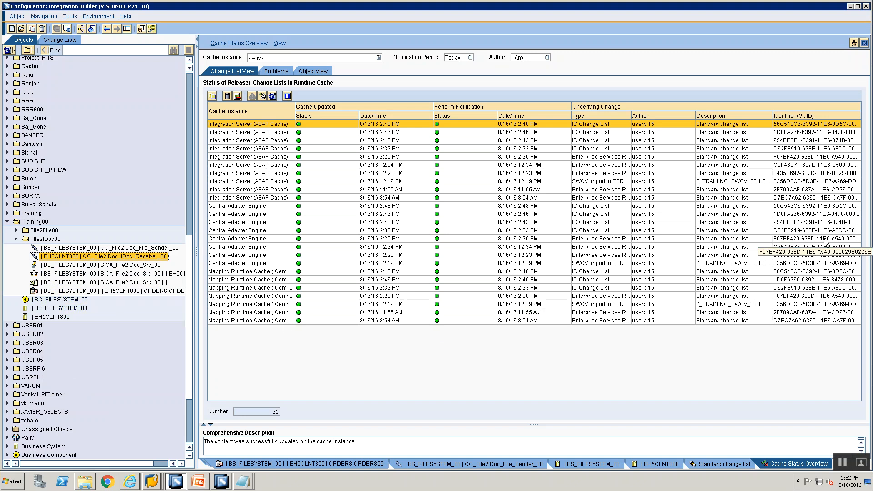
double_click(61, 310)
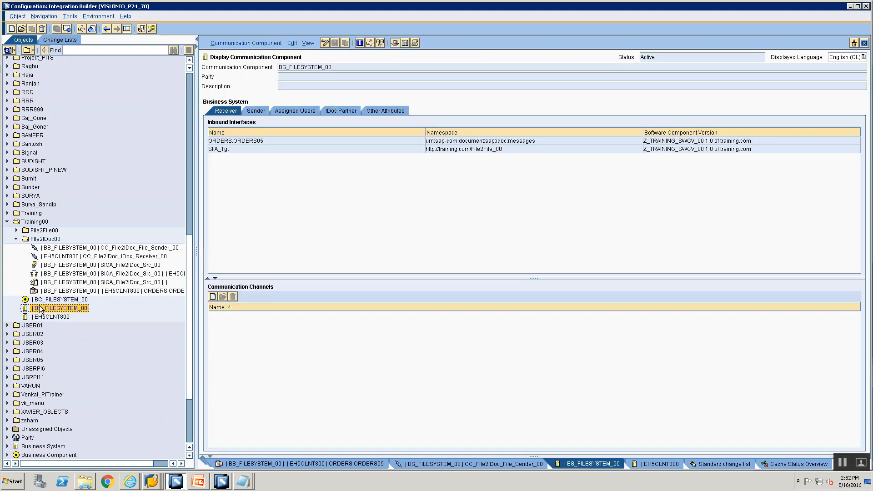
click(238, 41)
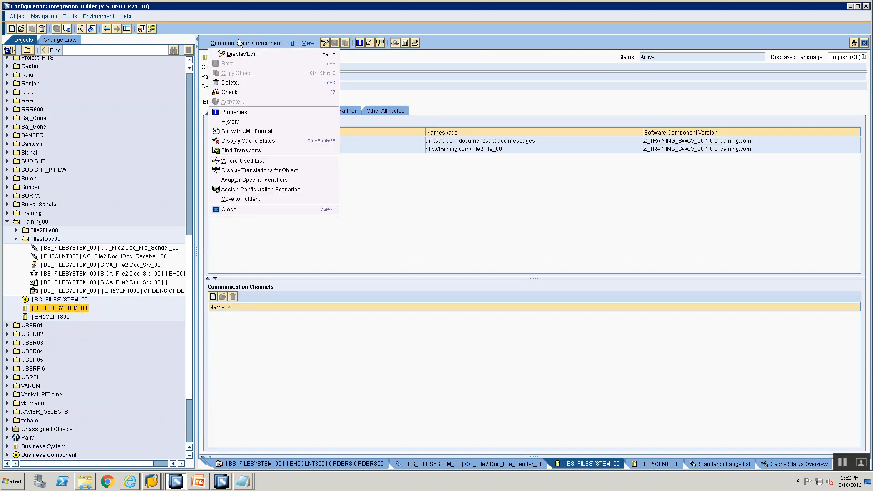
click(232, 181)
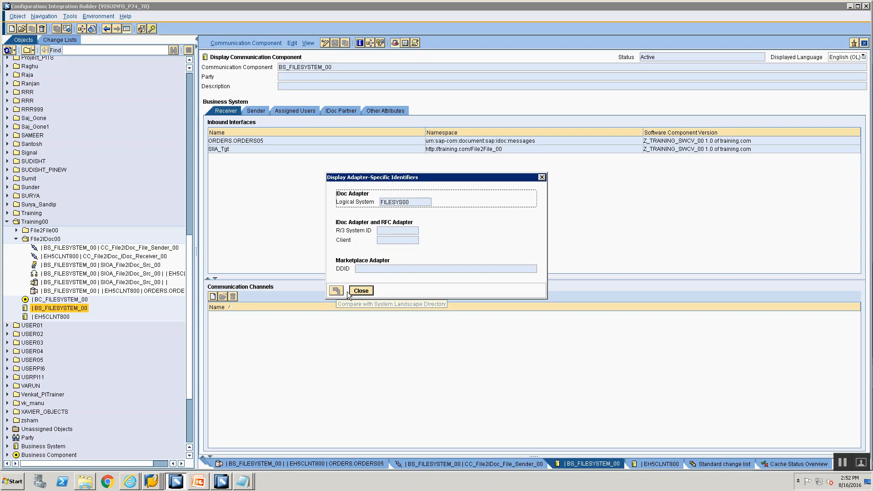
click(360, 291)
key(alt+Tab)
key(alt+Tab)
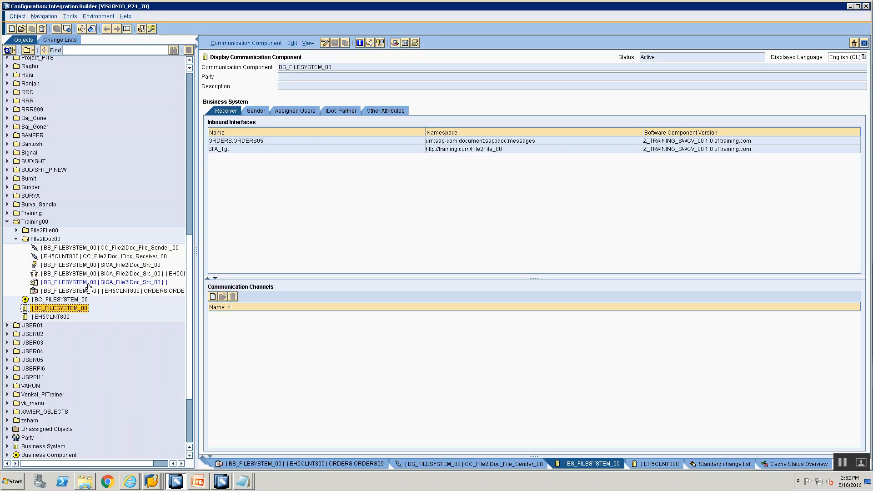
- Display receiver channel CC_File2IDoc_IDoc_Receiver_00 and compare its port with port EH5_800 in SAP transaction IDX1
click(99, 259)
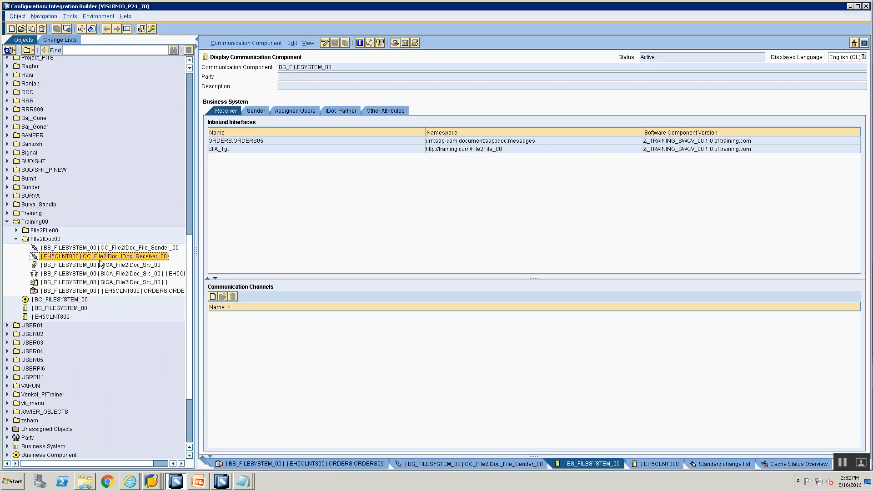
click(276, 203)
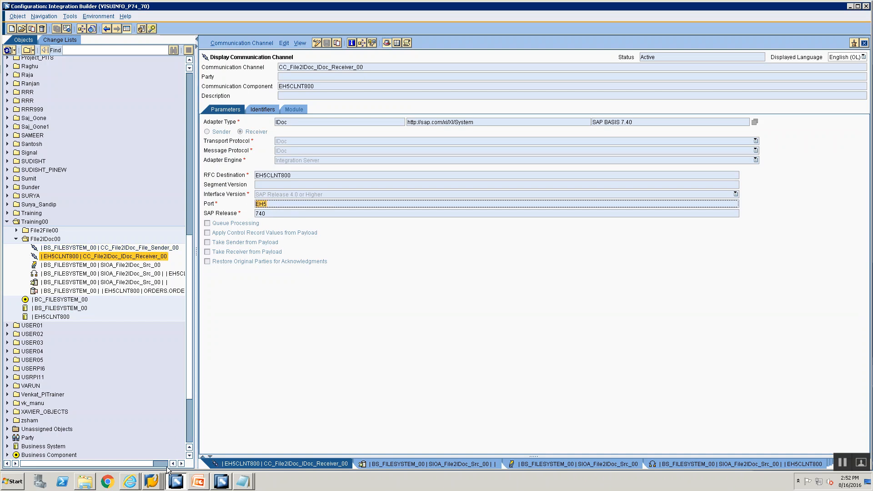
click(156, 480)
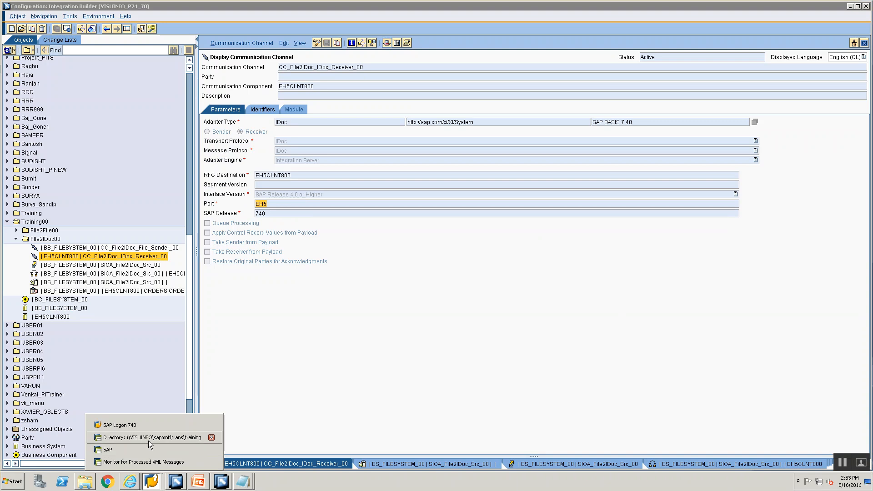
click(151, 459)
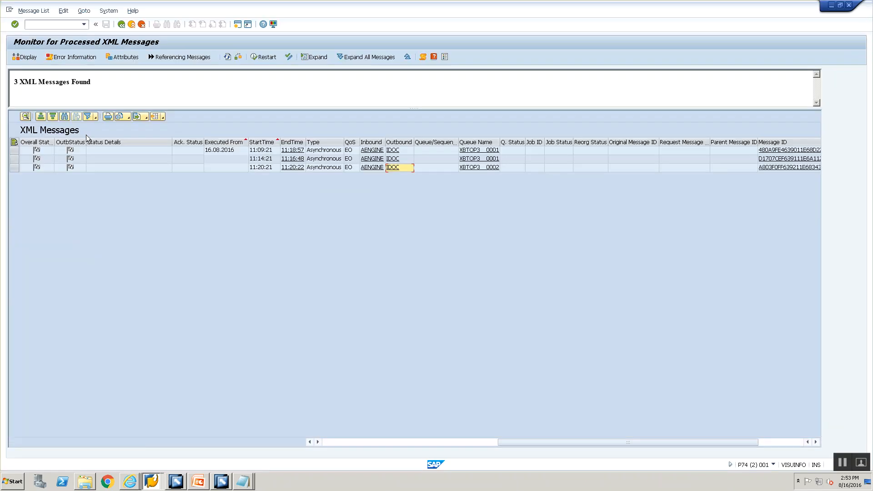
click(58, 25)
text(/nidx1)
key(Return)
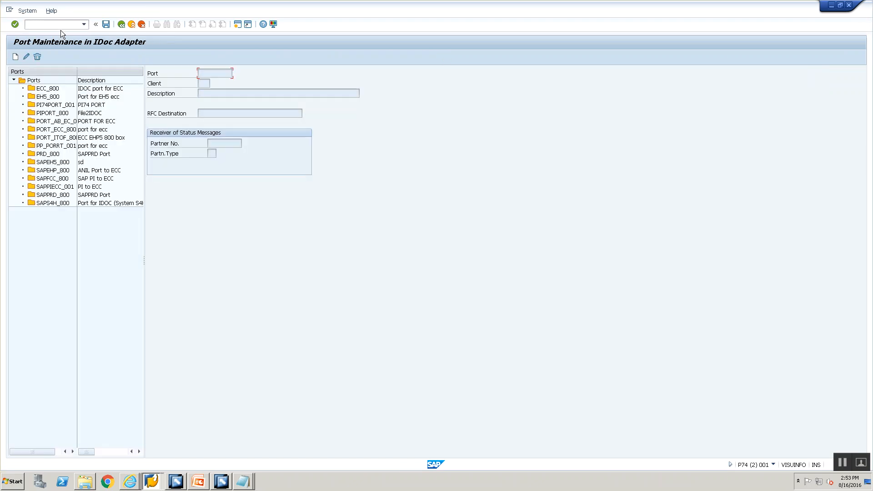
double_click(48, 96)
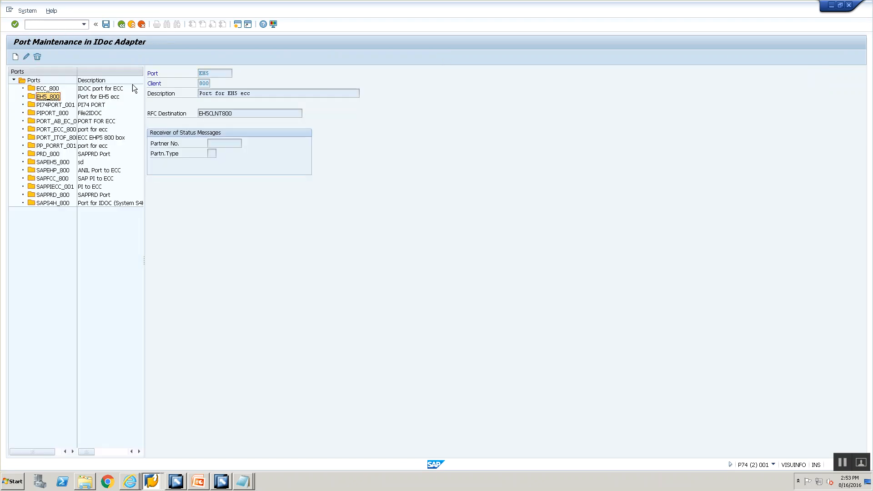
drag(214, 73, 191, 69)
key(alt+Tab)
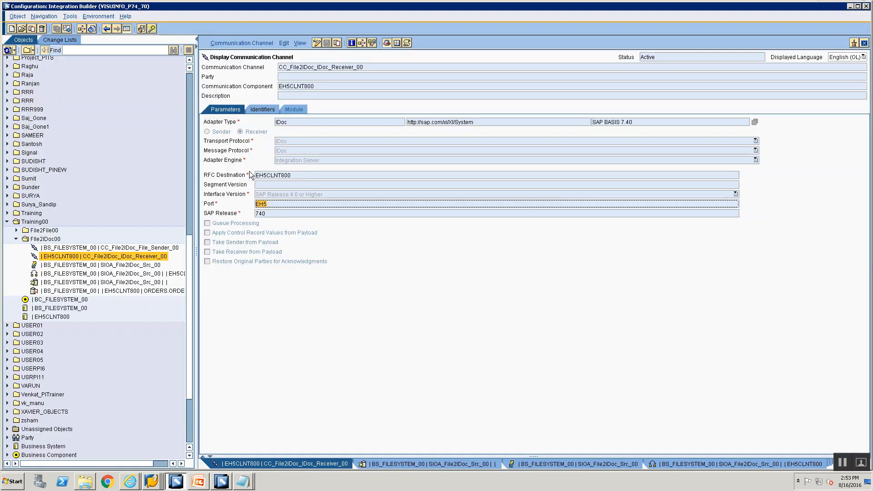
- Display ABAP connection EH5CLNT800 in SAP transaction SM59 and compare it with the receiver channel's RFC destination in the Integration Builder
key(alt+Tab)
click(76, 22)
text(/nsm59)
key(Return)
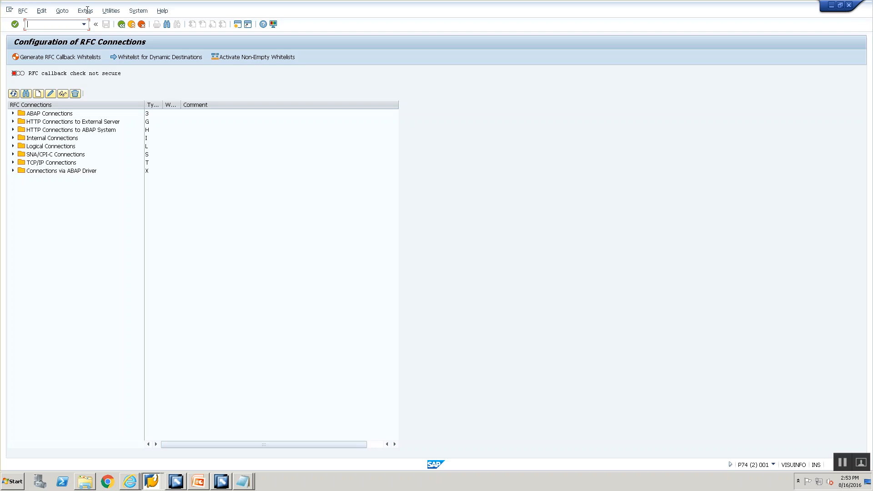
click(12, 113)
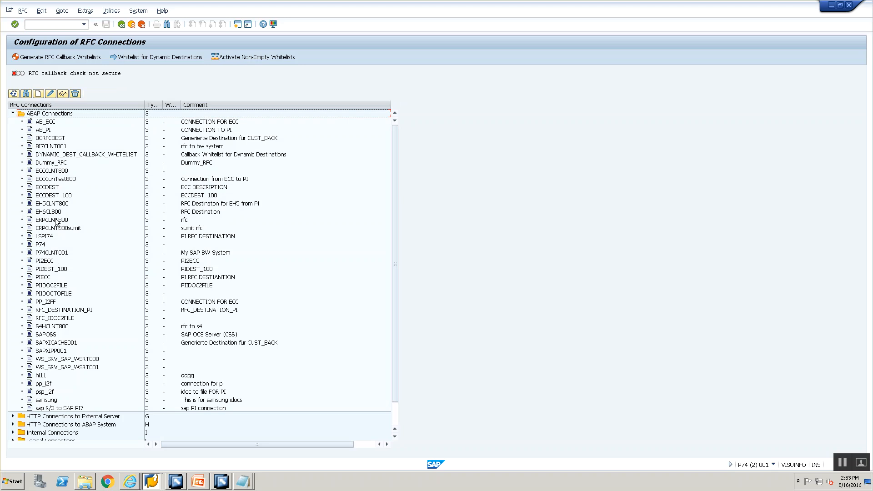
double_click(55, 204)
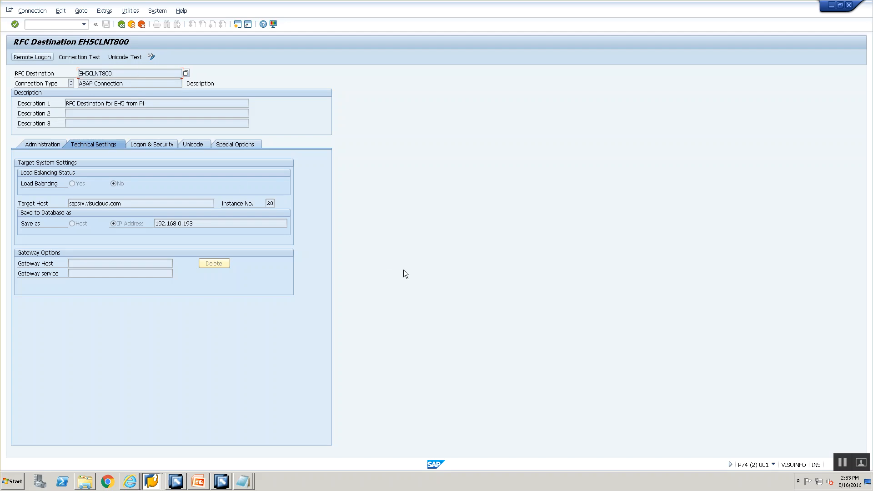
key(alt+Tab)
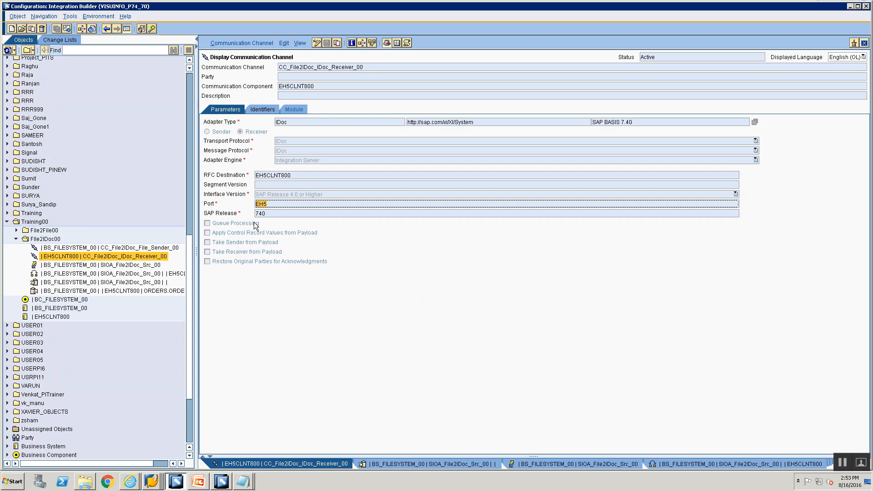
- Switch from the Integration Builder to the SAP session showing the \\VISUINFO\sapmnt\trans\training directory
mouse_move(188, 478)
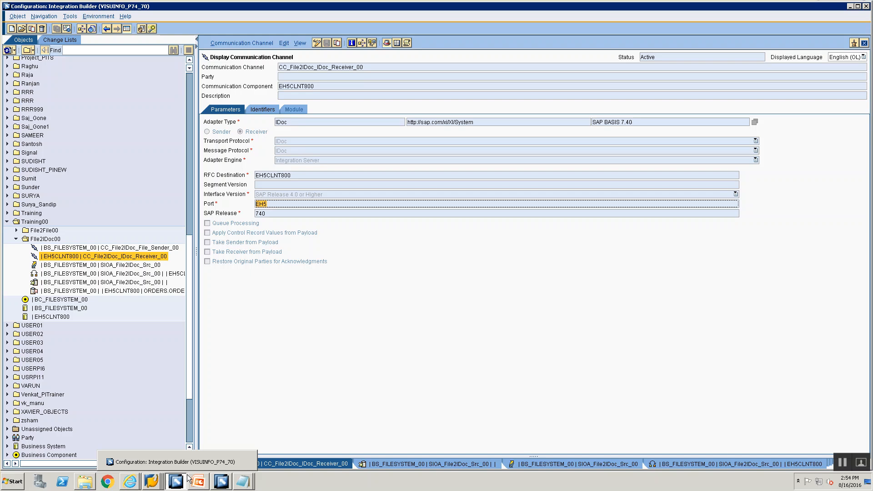
key(alt+Tab)
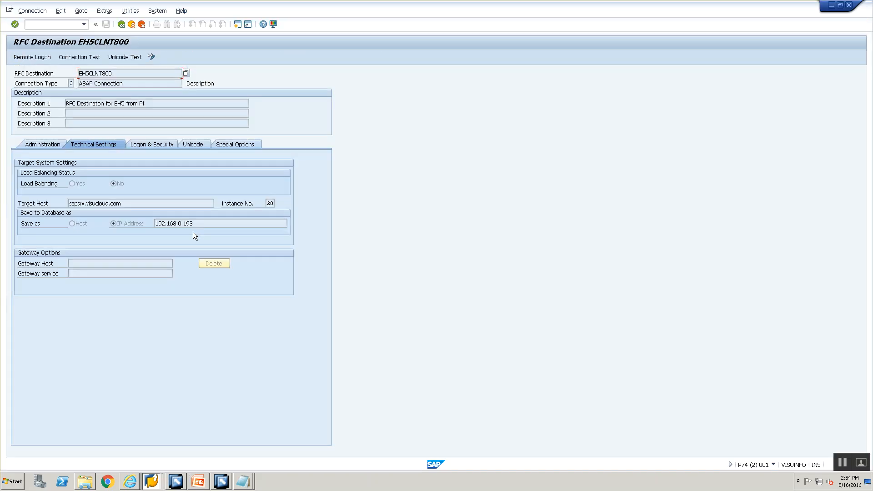
key(alt+Tab)
key(alt+Tab)
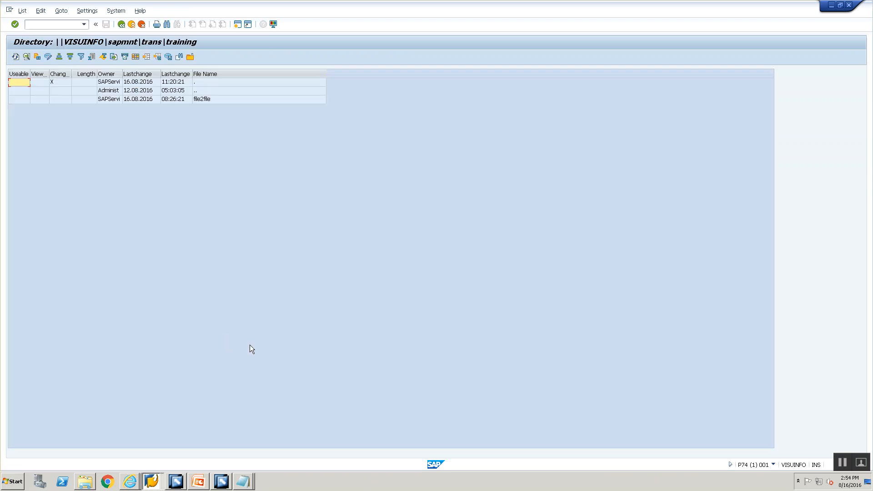
click(146, 485)
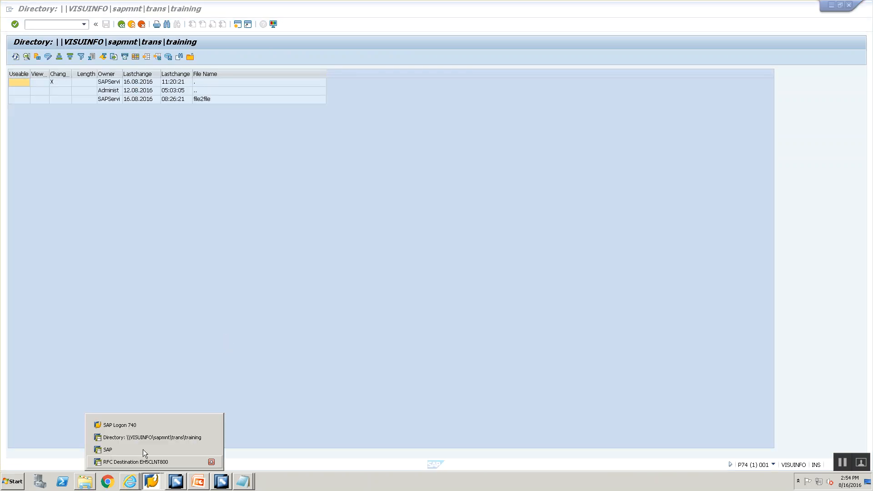
click(144, 439)
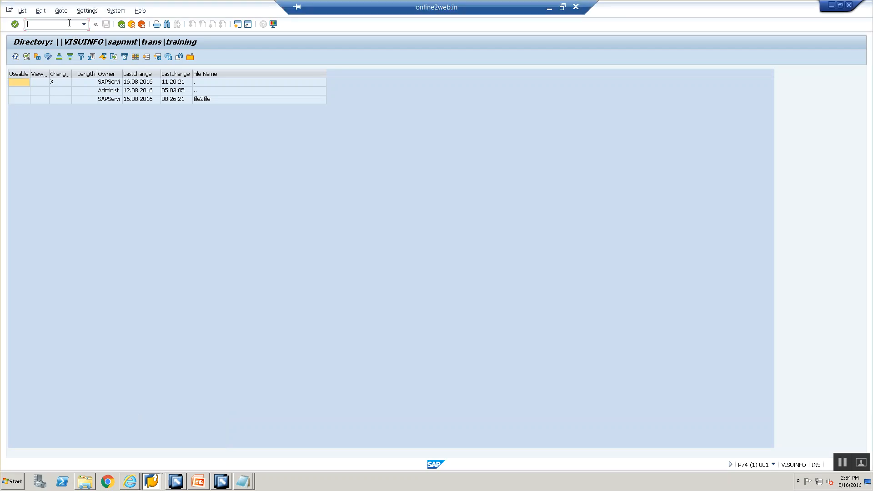
- List the processed XML messages through transaction SXMB_MONI and examine the row of the message started at 11:20:21
text(/nsxmb_moni)
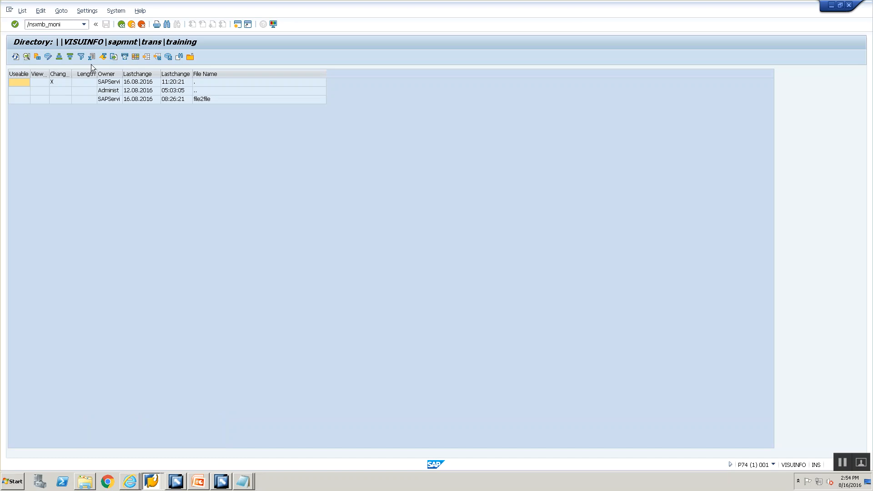
key(Return)
click(79, 91)
double_click(78, 91)
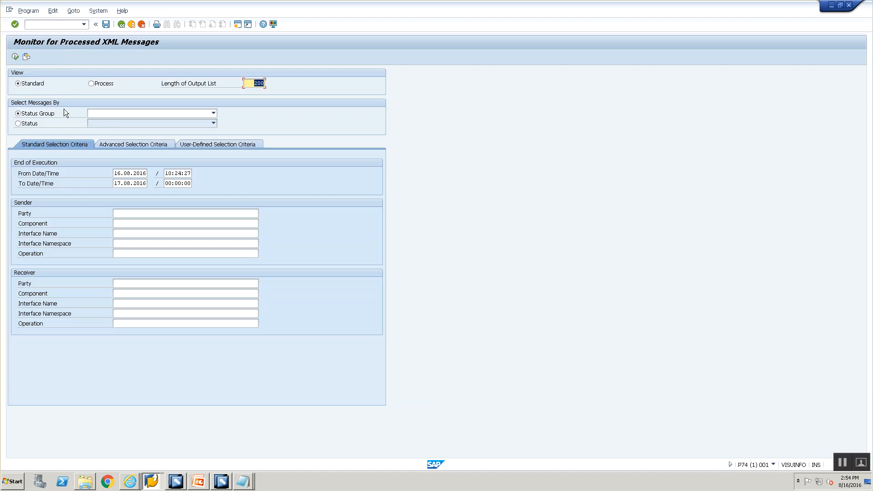
click(15, 57)
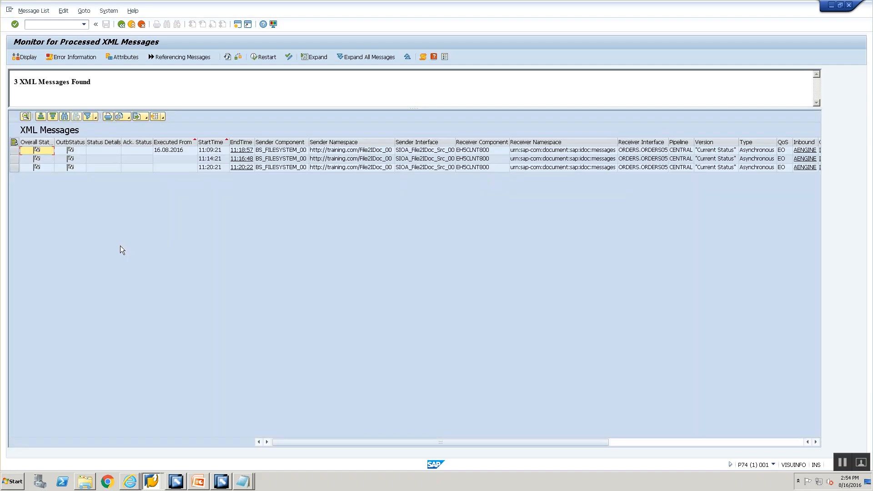
click(14, 167)
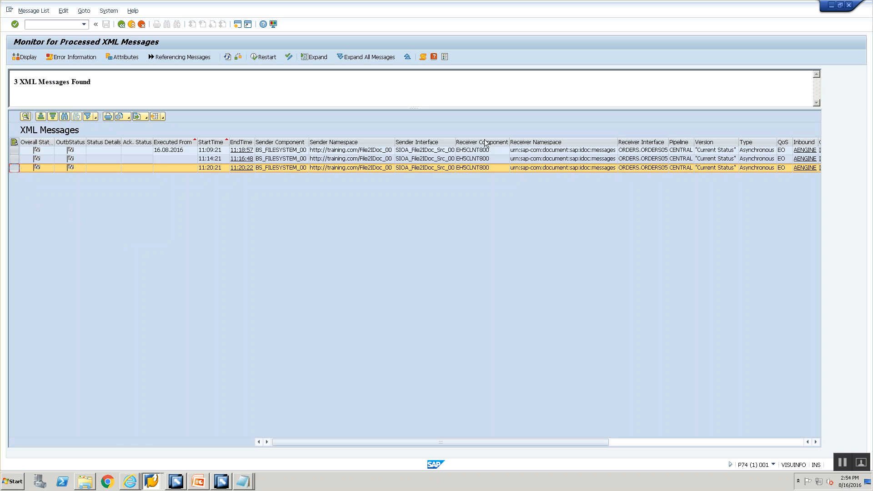
click(627, 446)
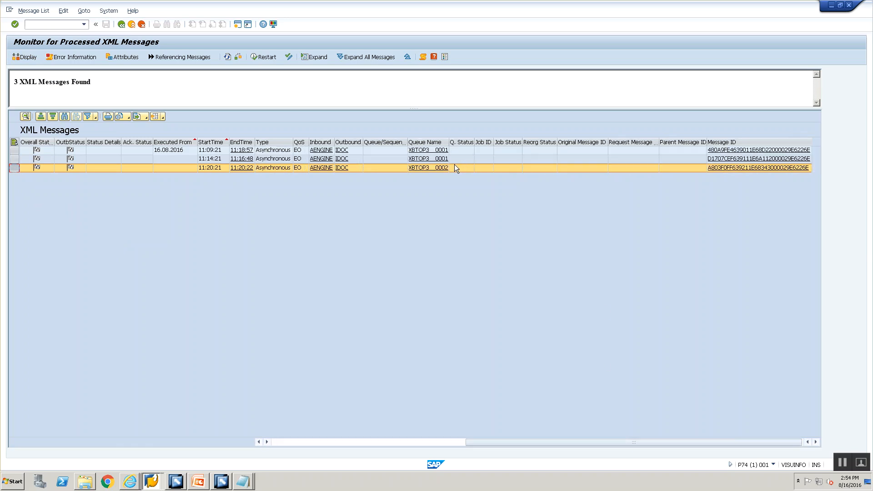
- Trace the outbound IDoc of the message started at 11:20:21 to its IDoc display in receiver system EH5 and return to the message list
click(340, 167)
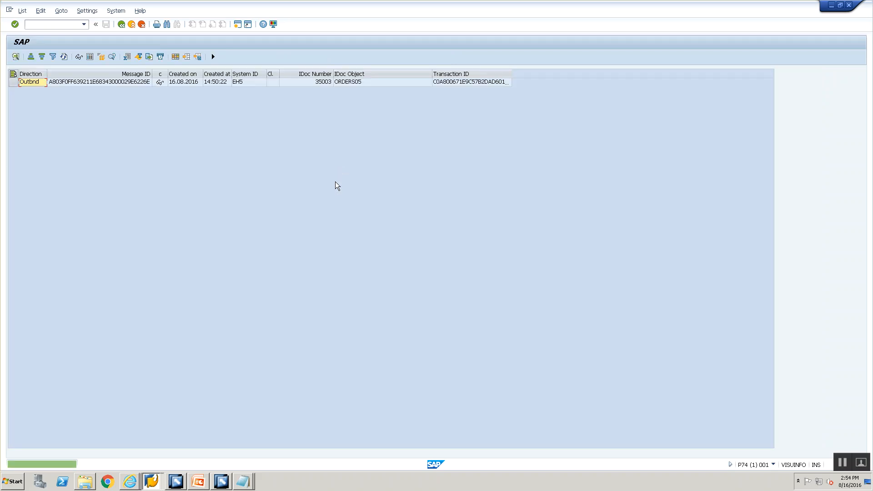
click(15, 83)
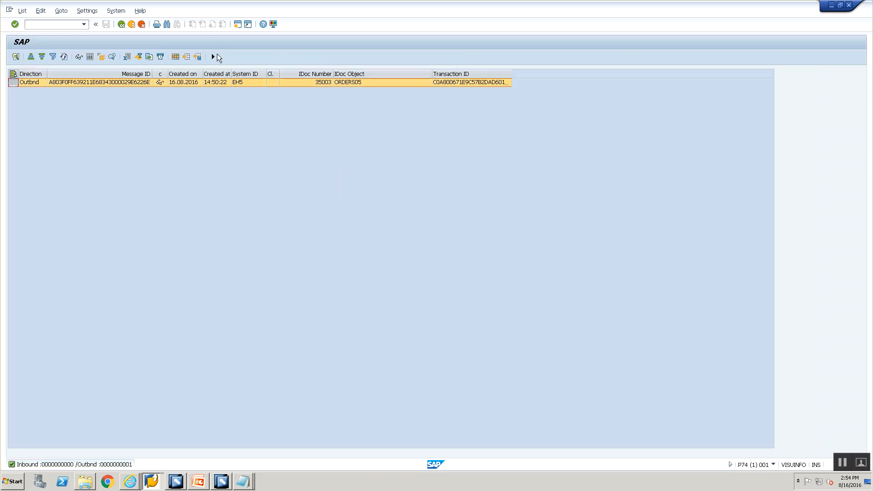
click(214, 57)
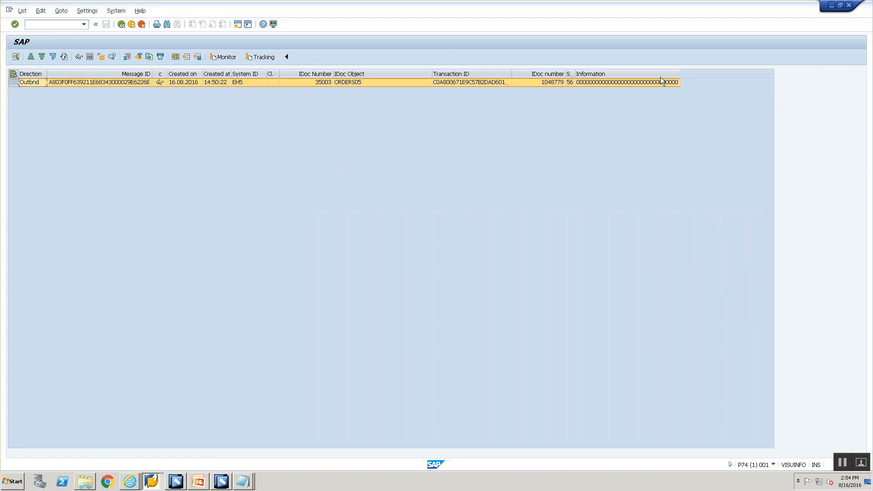
click(210, 59)
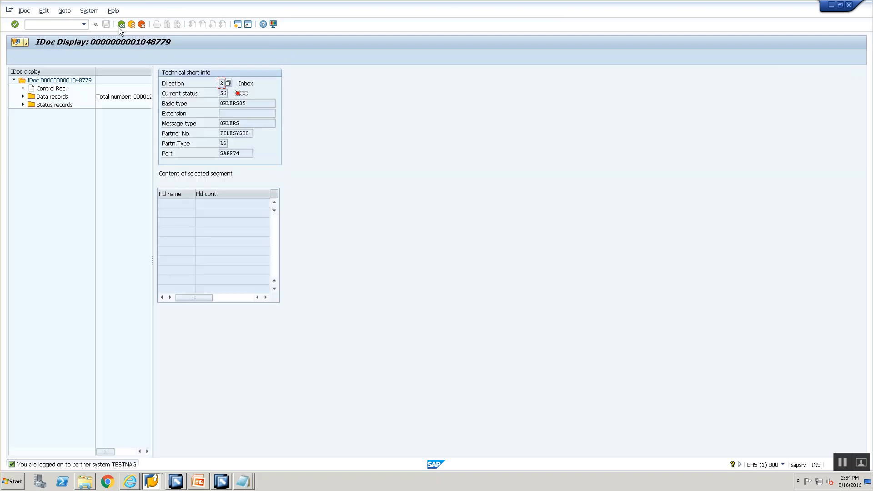
click(121, 25)
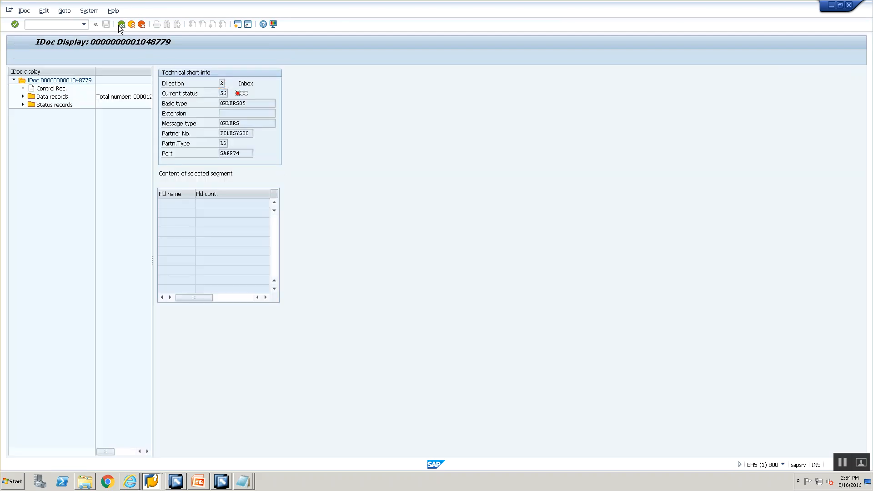
click(121, 25)
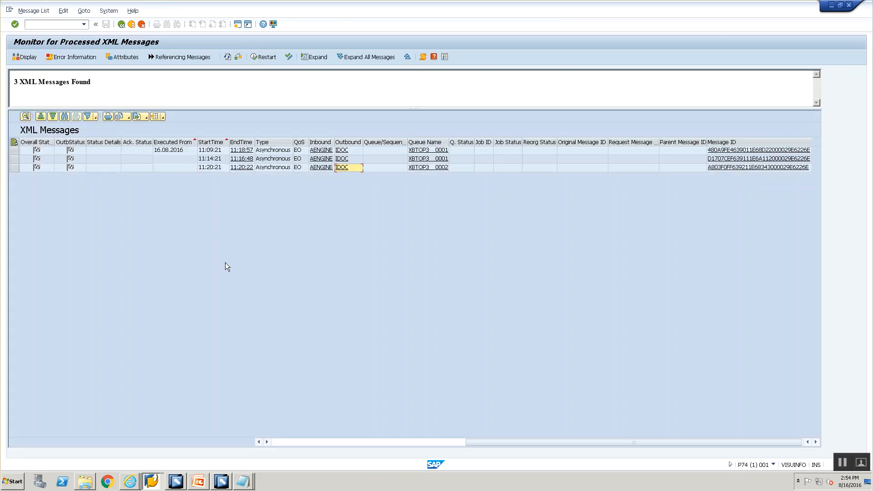